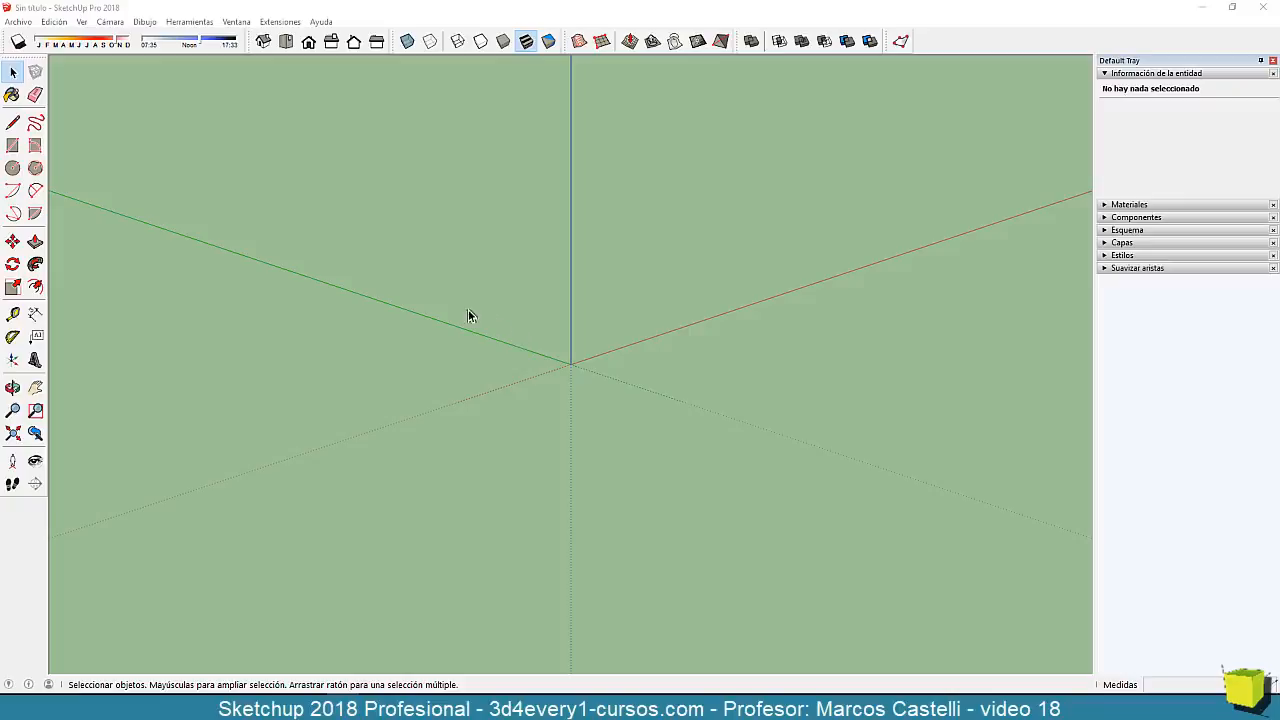
Draw a rectangle starting at the axes origin and extrude it upward about 48.9 m into a tall box.
{"action": "left_click", "coordinate": [12, 147]}
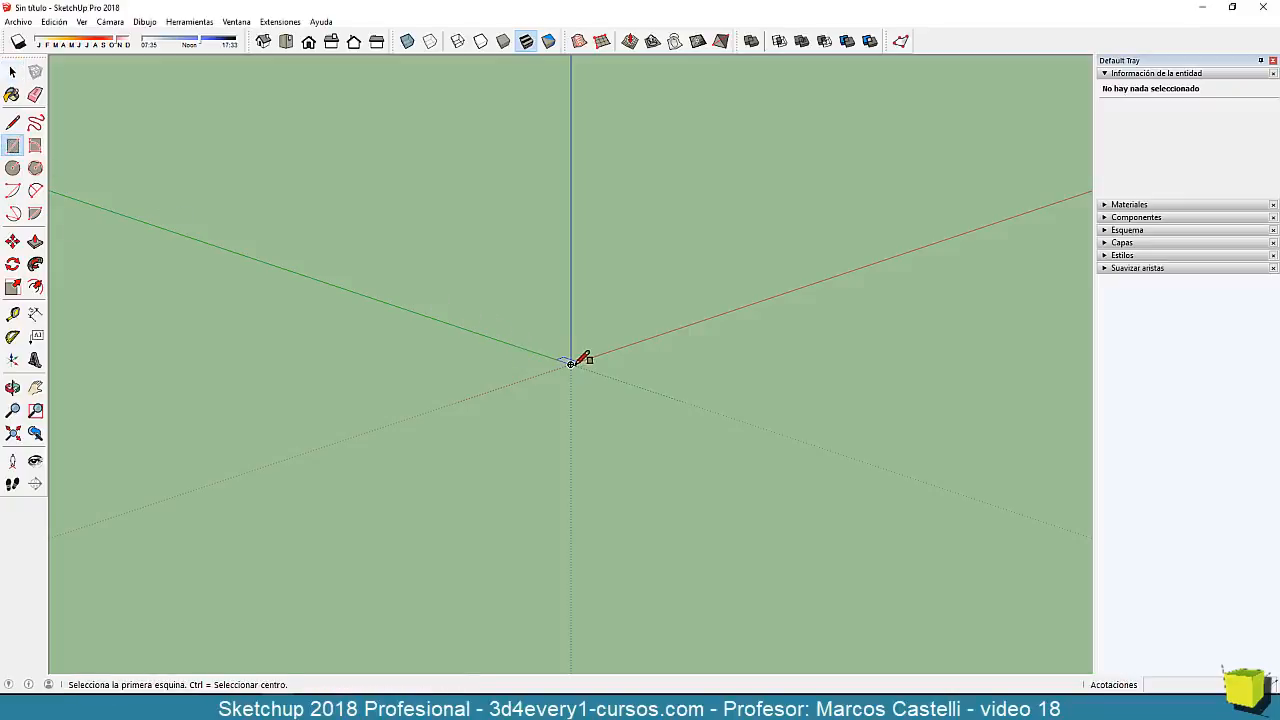
{"action": "left_click", "coordinate": [570, 364]}
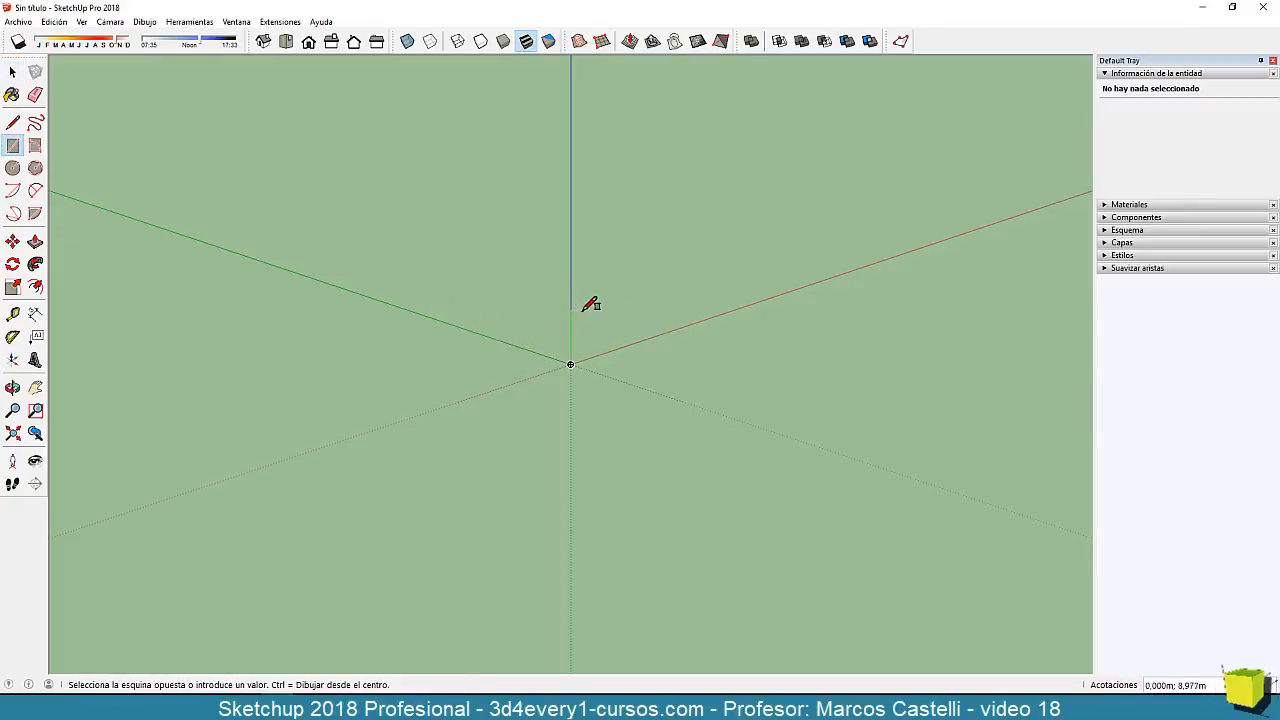
{"action": "left_click", "coordinate": [740, 362]}
{"action": "mouse_move", "coordinate": [584, 454]}
{"action": "middle_mouse_down"}
{"action": "mouse_move", "coordinate": [543, 477]}
{"action": "mouse_move", "coordinate": [571, 449]}
{"action": "middle_mouse_up"}
{"action": "key", "text": "p"}
{"action": "left_click_drag", "start_coordinate": [669, 371], "coordinate": [674, 143]}
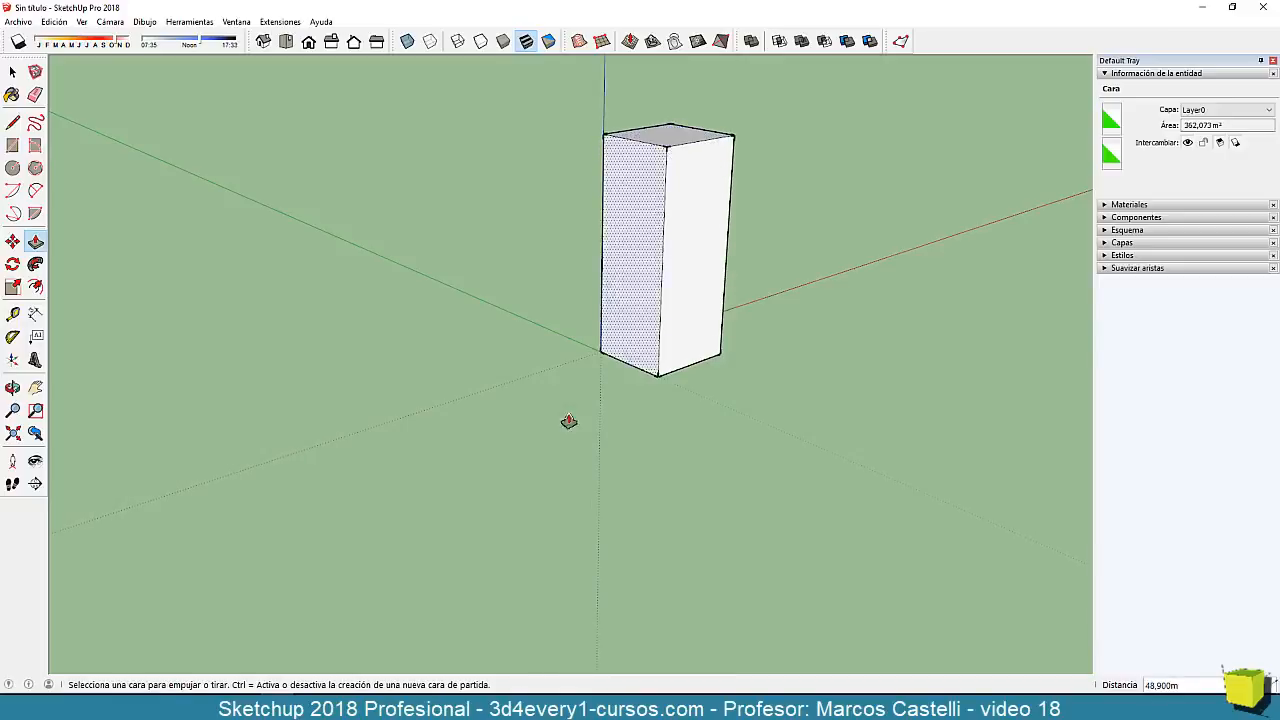
{"action": "mouse_move", "coordinate": [594, 534]}
{"action": "middle_mouse_down"}
{"action": "mouse_move", "coordinate": [550, 561]}
{"action": "mouse_move", "coordinate": [614, 506]}
{"action": "mouse_move", "coordinate": [620, 420]}
{"action": "mouse_move", "coordinate": [603, 477]}
{"action": "mouse_move", "coordinate": [569, 485]}
{"action": "mouse_move", "coordinate": [523, 589]}
{"action": "mouse_move", "coordinate": [586, 514]}
{"action": "middle_mouse_up"}
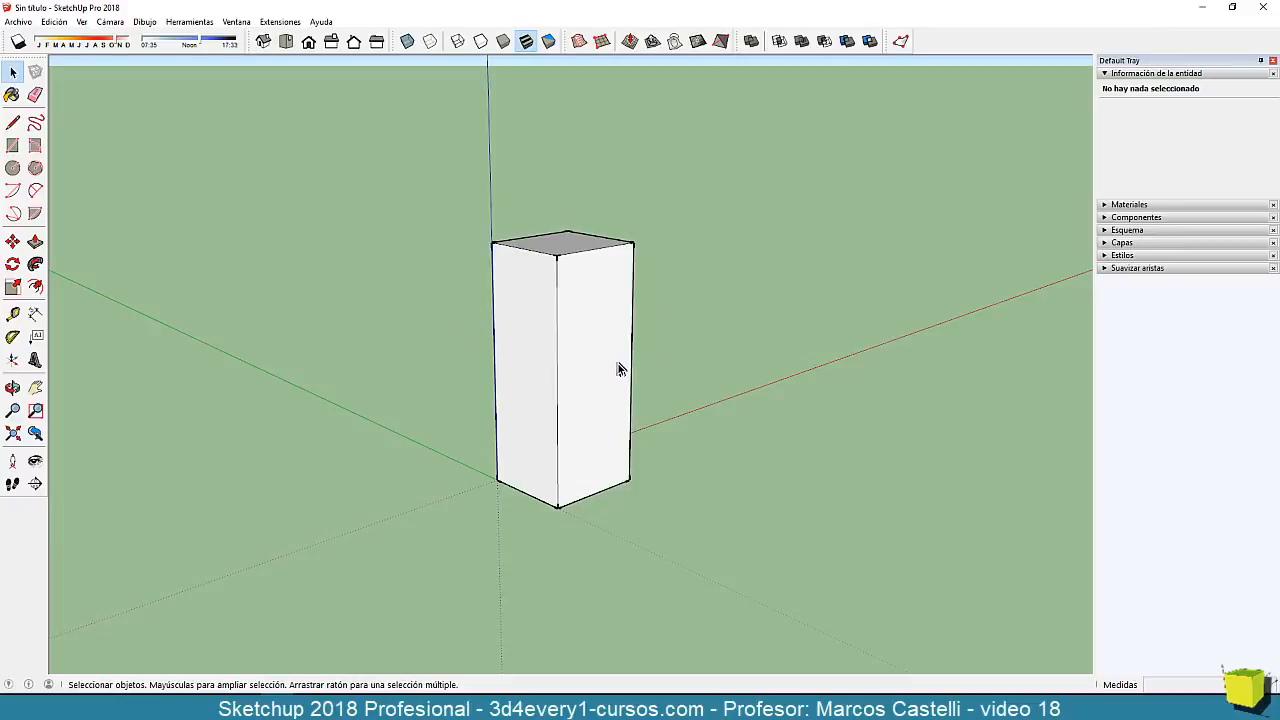
{"action": "middle_click_drag", "start_coordinate": [620, 366], "coordinate": [560, 401]}
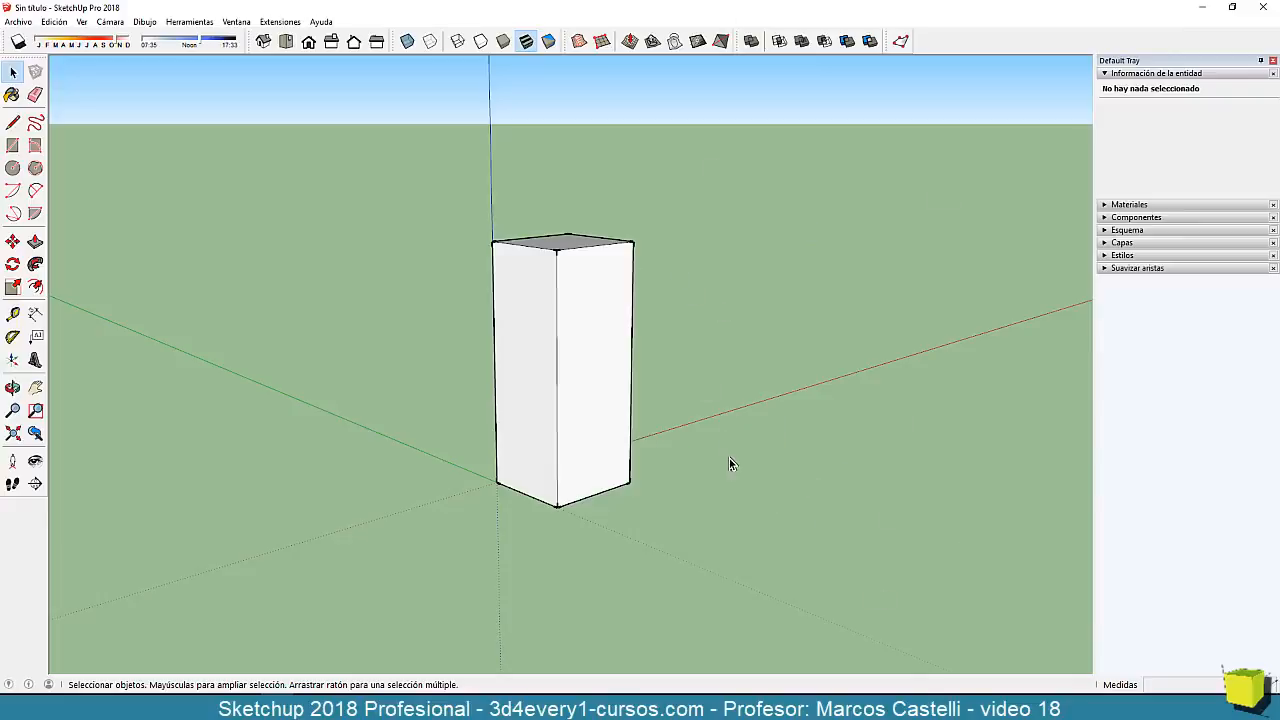
{"action": "scroll", "coordinate": [535, 459], "scroll_direction": "down", "scroll_amount": 2}
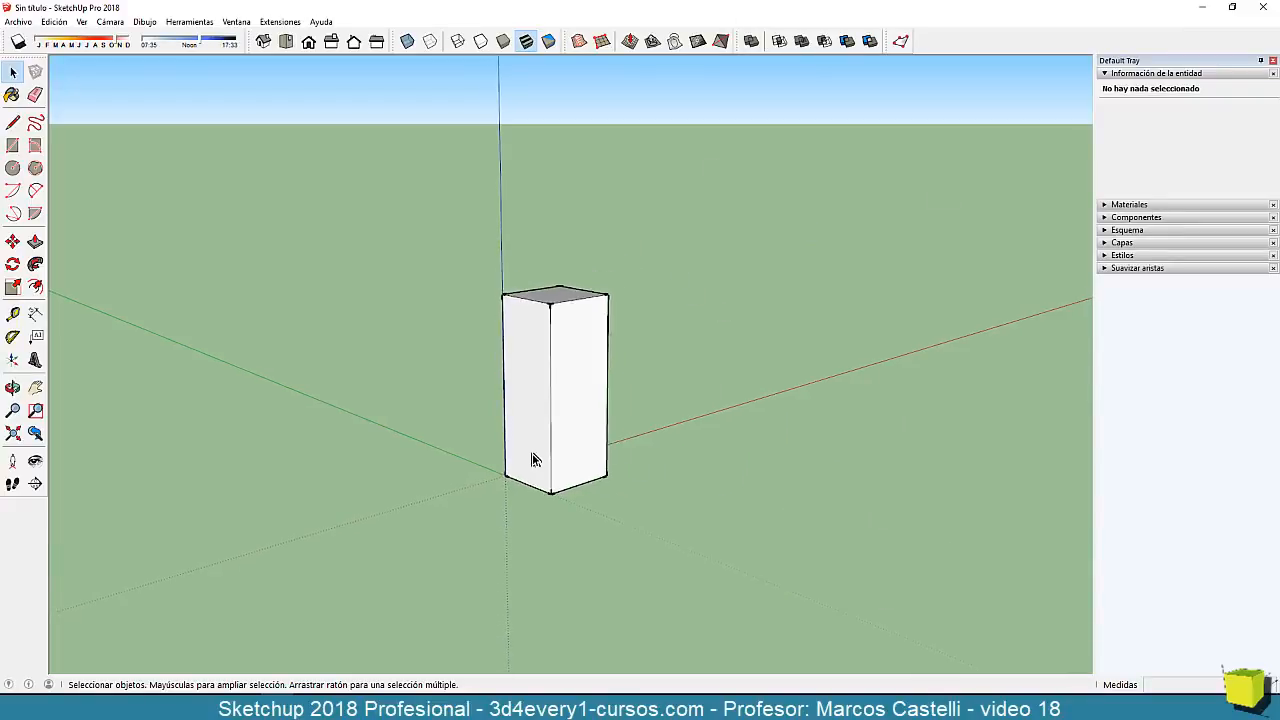
{"action": "scroll", "coordinate": [530, 455], "scroll_direction": "down", "scroll_amount": 3}
{"action": "middle_click_drag", "start_coordinate": [611, 580], "coordinate": [606, 412]}
{"action": "middle_click_drag", "start_coordinate": [601, 407], "coordinate": [636, 483]}
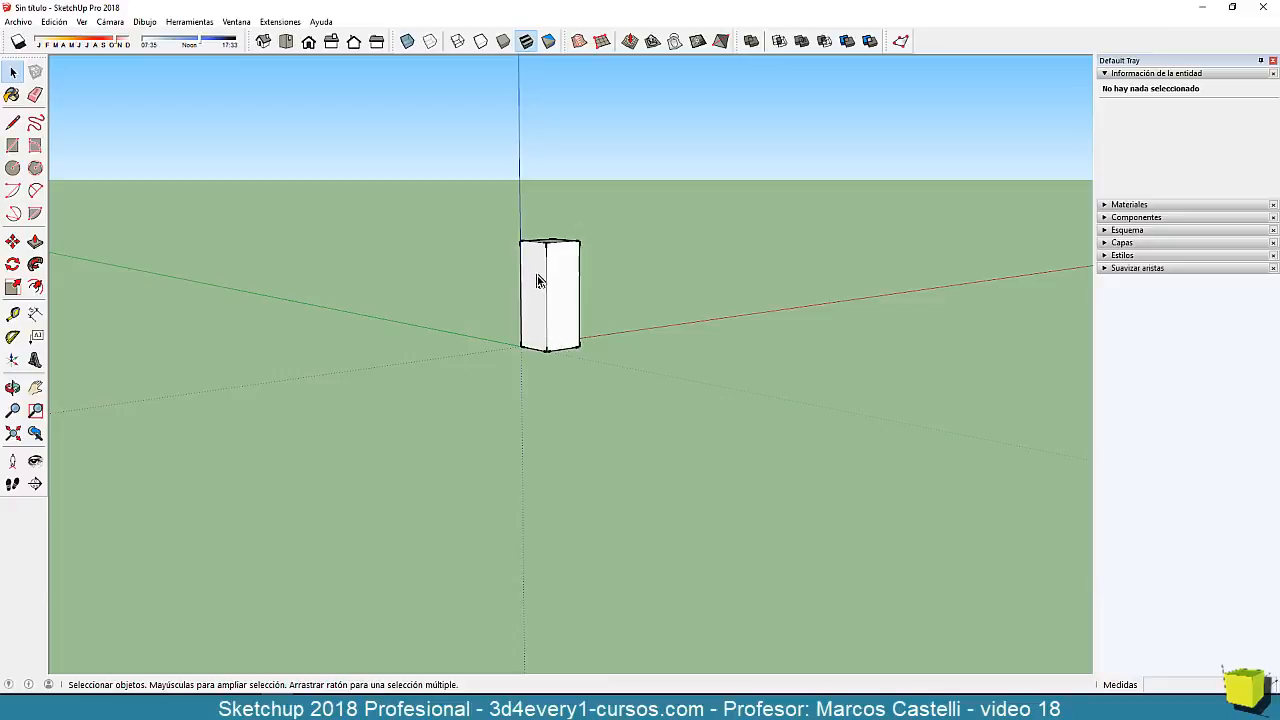
Examine the tall box up close from several angles, checking its base corner and its top face.
{"action": "scroll", "coordinate": [538, 276], "scroll_direction": "up", "scroll_amount": 3}
{"action": "middle_click_drag", "start_coordinate": [514, 406], "coordinate": [560, 320]}
{"action": "scroll", "coordinate": [560, 320], "scroll_direction": "up", "scroll_amount": 2}
{"action": "scroll", "coordinate": [560, 320], "scroll_direction": "up", "scroll_amount": 2}
{"action": "middle_click_drag", "start_coordinate": [560, 389], "coordinate": [495, 385]}
{"action": "scroll", "coordinate": [522, 492], "scroll_direction": "up", "scroll_amount": 4}
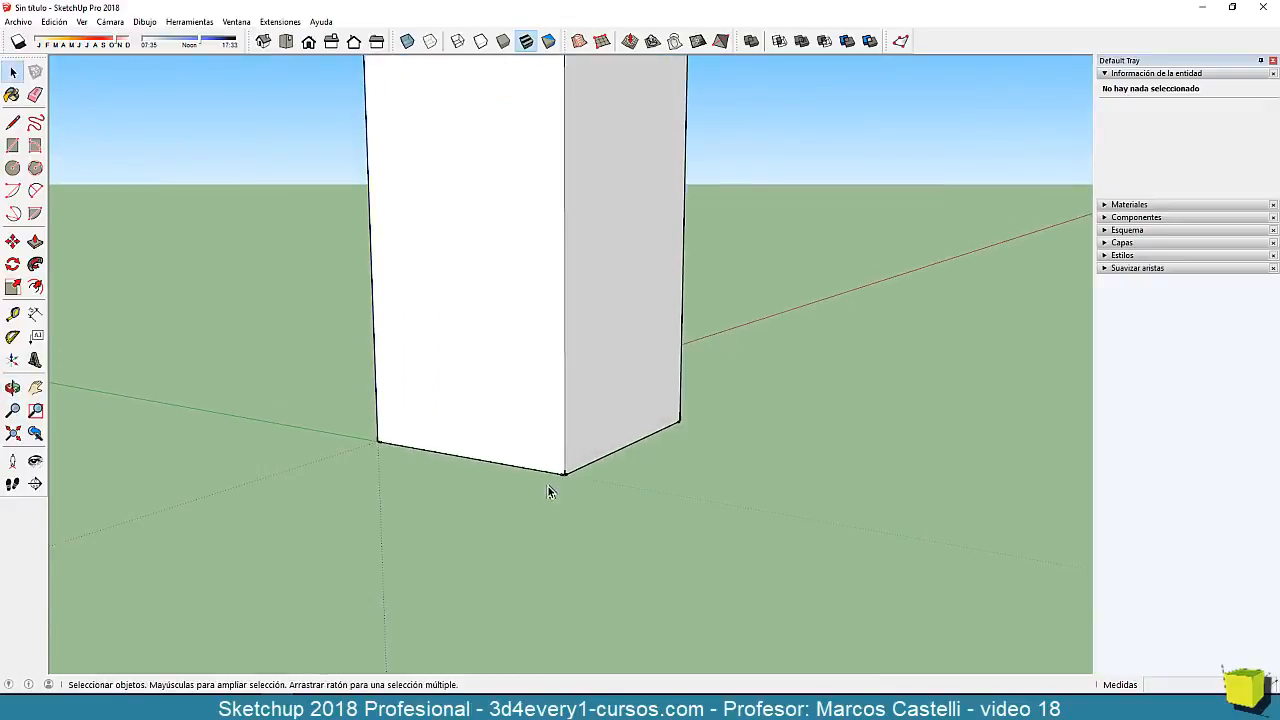
{"action": "scroll", "coordinate": [541, 497], "scroll_direction": "down", "scroll_amount": 2}
{"action": "middle_click_drag", "start_coordinate": [551, 503], "coordinate": [569, 506]}
{"action": "scroll", "coordinate": [569, 506], "scroll_direction": "down", "scroll_amount": 2}
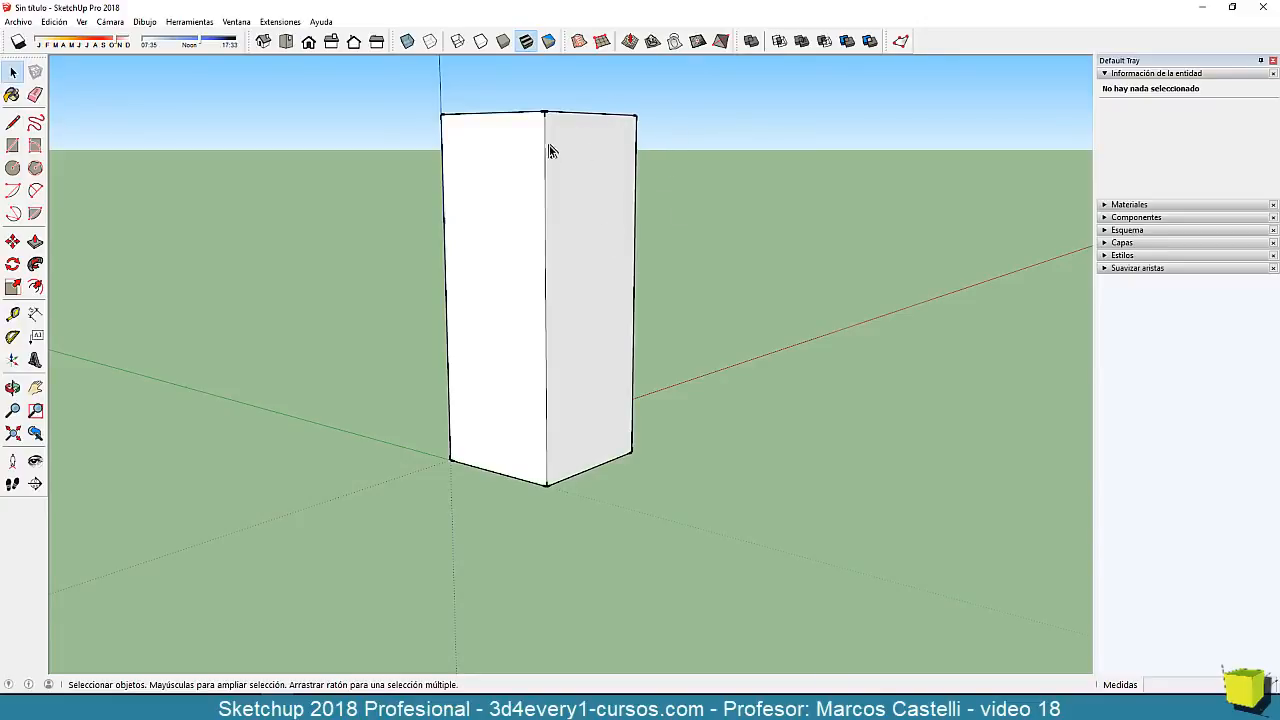
{"action": "middle_click_drag", "start_coordinate": [484, 195], "coordinate": [510, 236]}
{"action": "scroll", "coordinate": [548, 133], "scroll_direction": "up", "scroll_amount": 3}
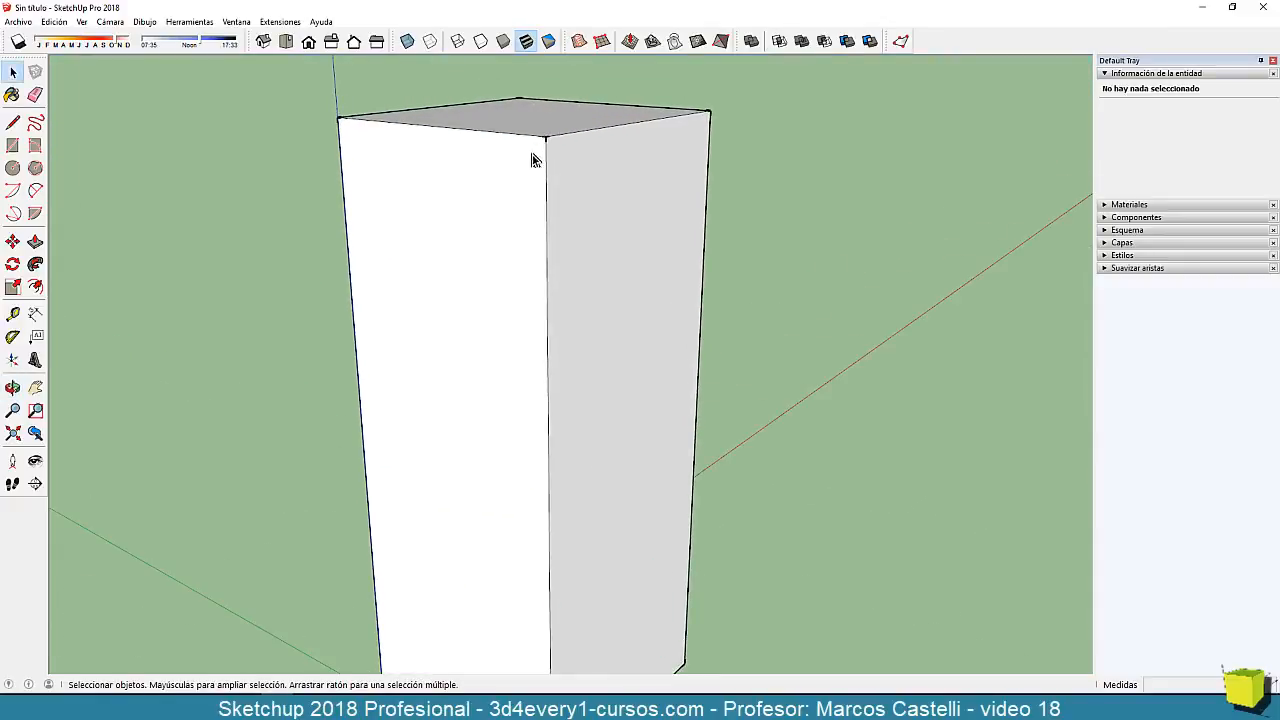
{"action": "scroll", "coordinate": [540, 192], "scroll_direction": "down", "scroll_amount": 1}
{"action": "scroll", "coordinate": [535, 195], "scroll_direction": "down", "scroll_amount": 2}
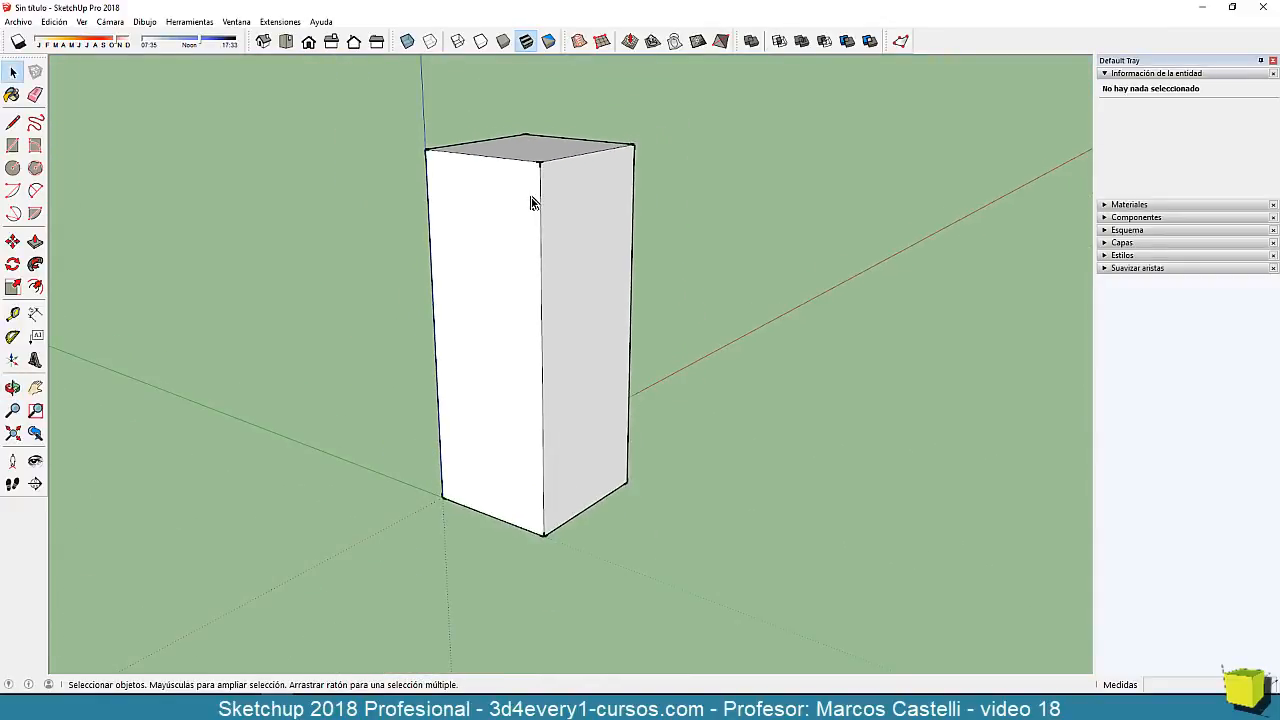
{"action": "middle_click_drag", "start_coordinate": [524, 204], "coordinate": [589, 181]}
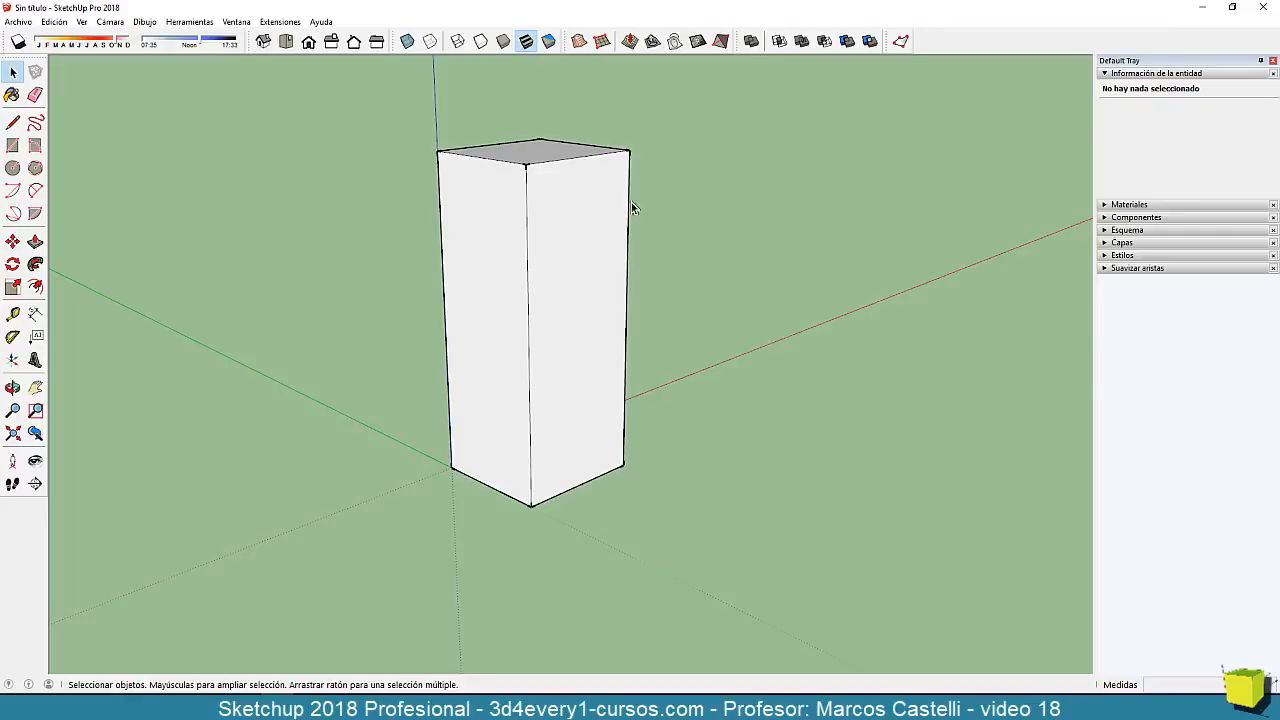
{"action": "scroll", "coordinate": [549, 240], "scroll_direction": "down", "scroll_amount": 2}
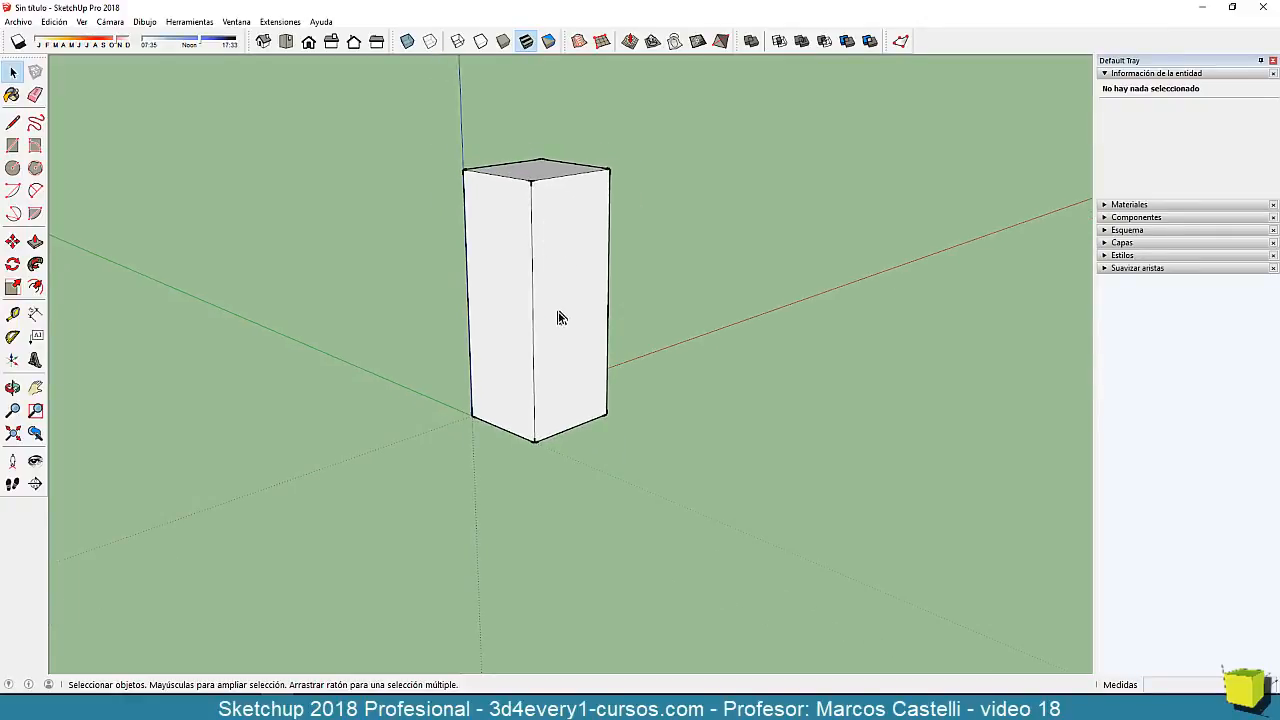
{"action": "mouse_move", "coordinate": [560, 314]}
{"action": "middle_mouse_down"}
{"action": "mouse_move", "coordinate": [565, 283]}
{"action": "mouse_move", "coordinate": [548, 310]}
{"action": "middle_mouse_up"}
{"action": "scroll", "coordinate": [506, 250], "scroll_direction": "up", "scroll_amount": 3}
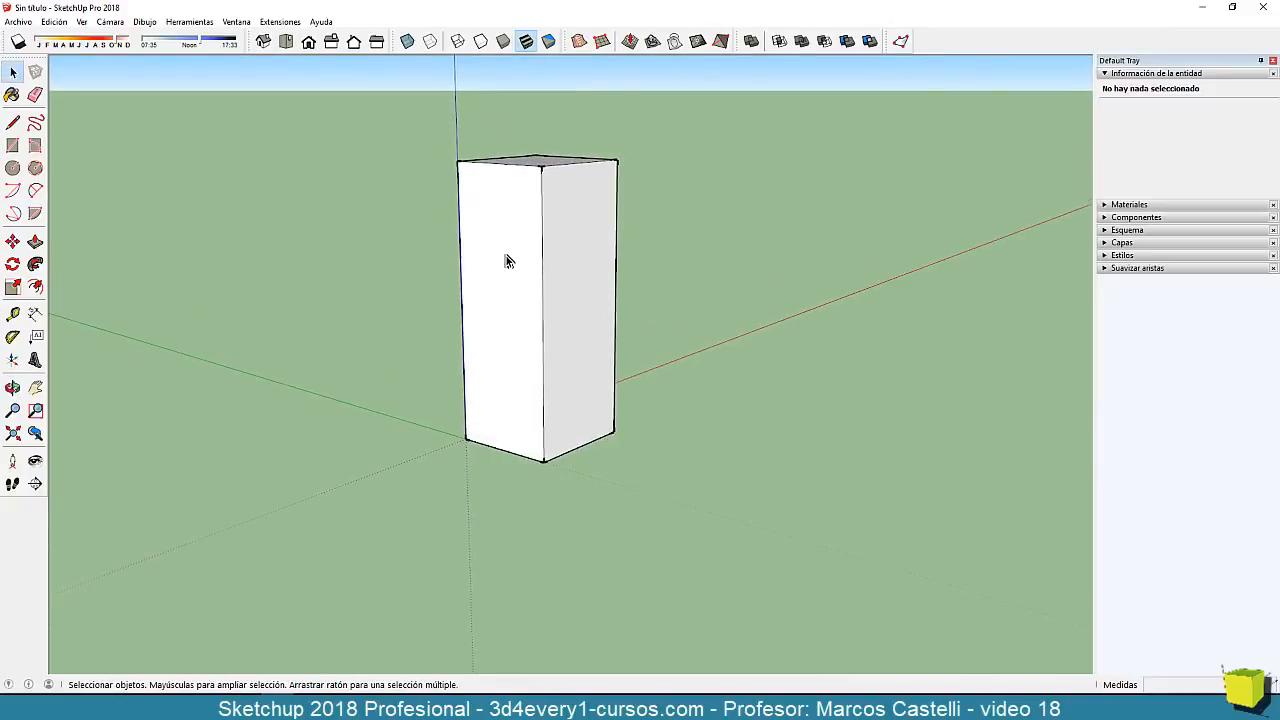
{"action": "scroll", "coordinate": [465, 323], "scroll_direction": "down", "scroll_amount": 2}
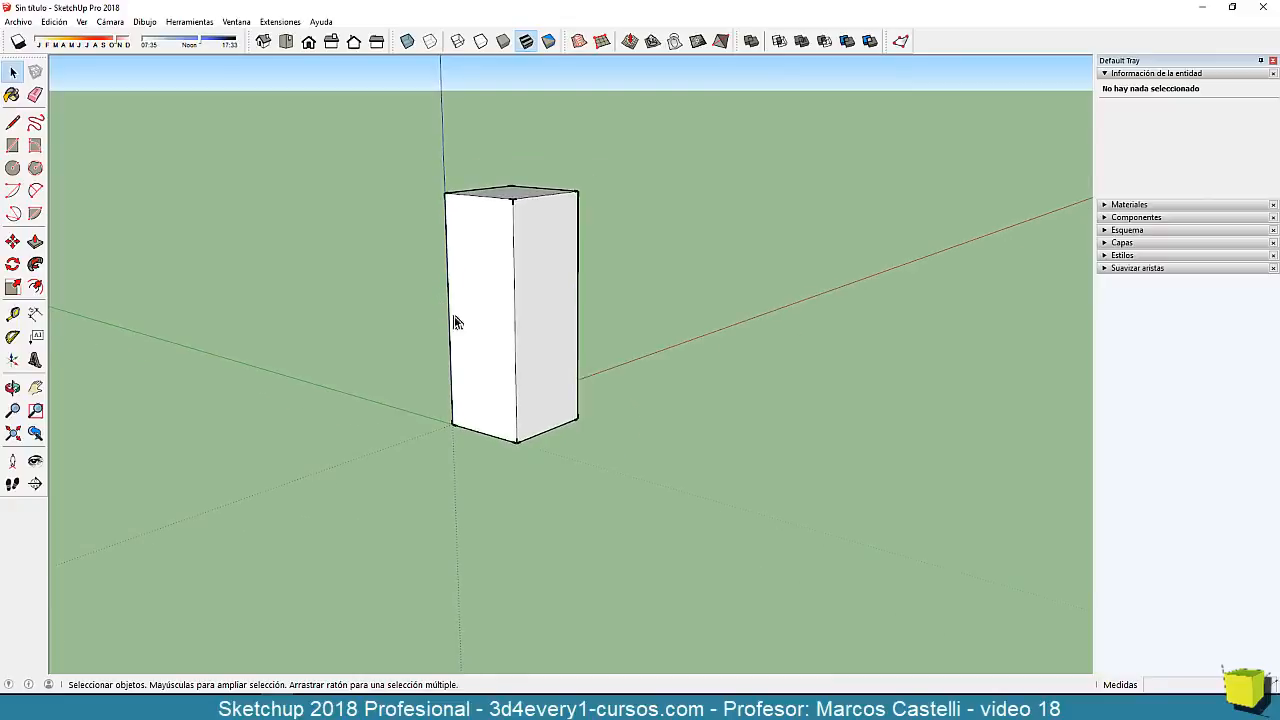
{"action": "middle_click_drag", "start_coordinate": [454, 323], "coordinate": [489, 343]}
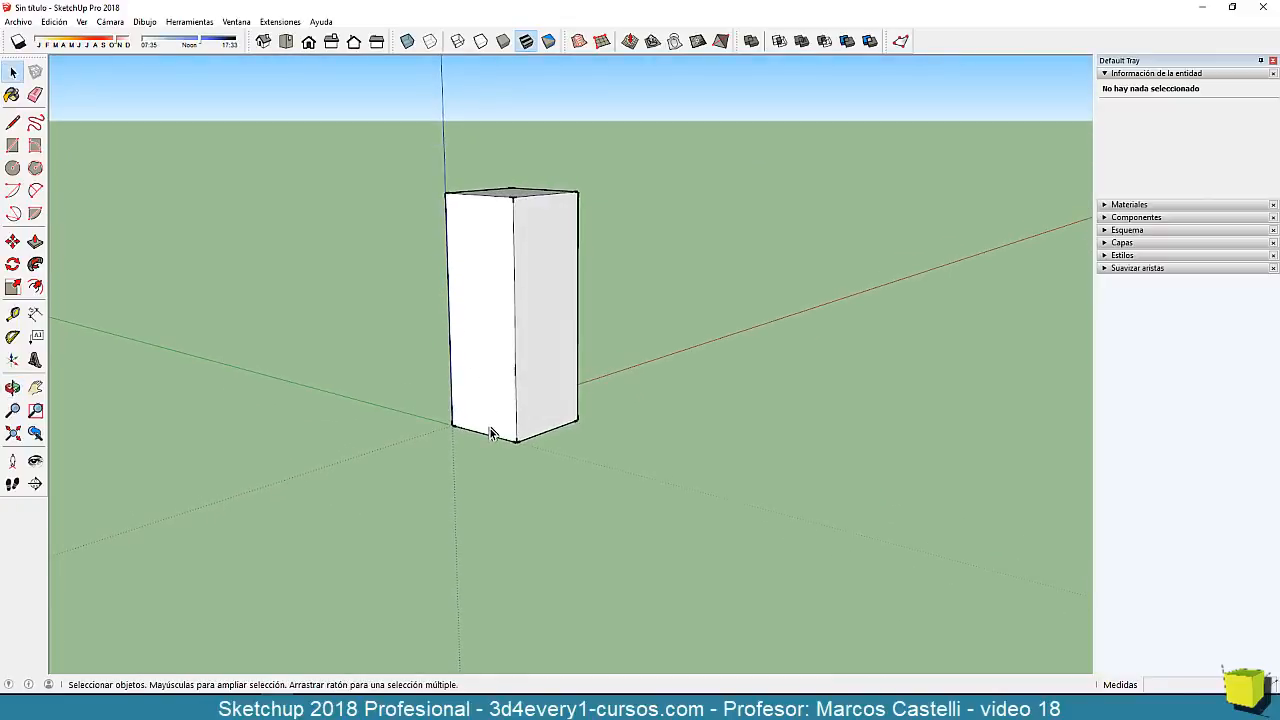
{"action": "middle_click_drag", "start_coordinate": [491, 429], "coordinate": [523, 412]}
{"action": "scroll", "coordinate": [502, 383], "scroll_direction": "up", "scroll_amount": 1}
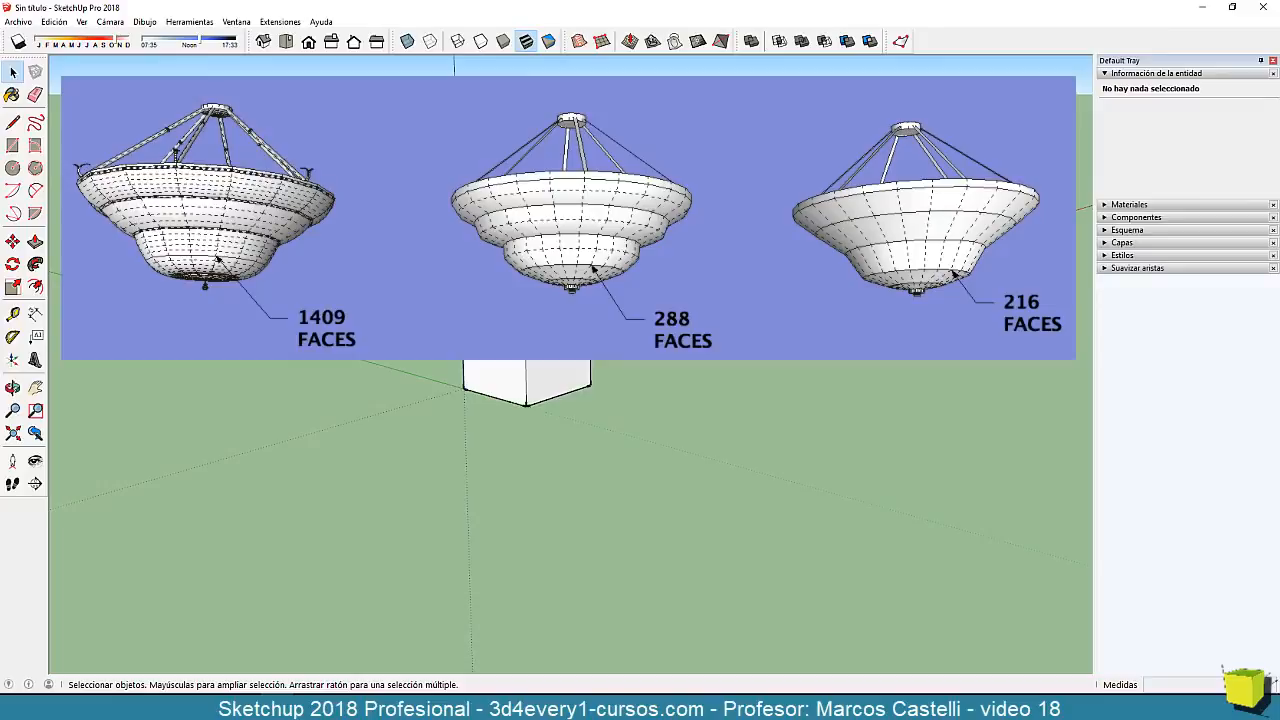
{"action": "scroll", "coordinate": [514, 246], "scroll_direction": "down", "scroll_amount": 3}
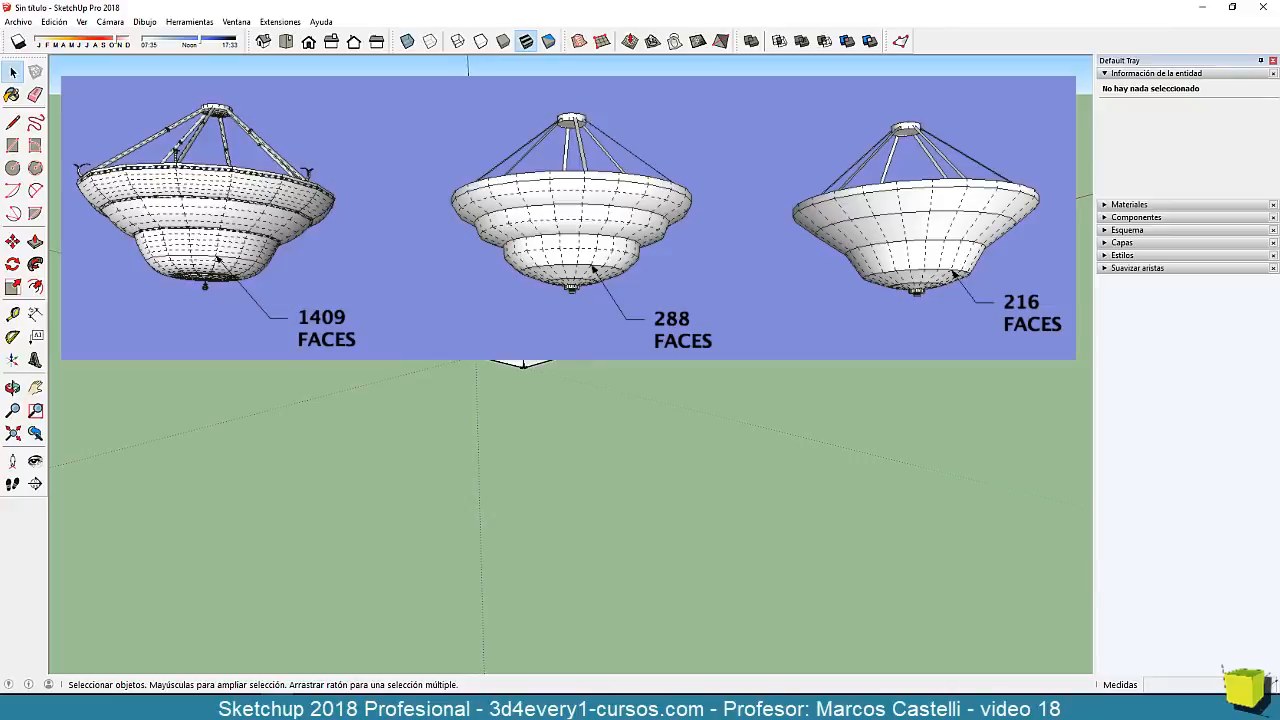
{"action": "scroll", "coordinate": [514, 246], "scroll_direction": "up", "scroll_amount": 2}
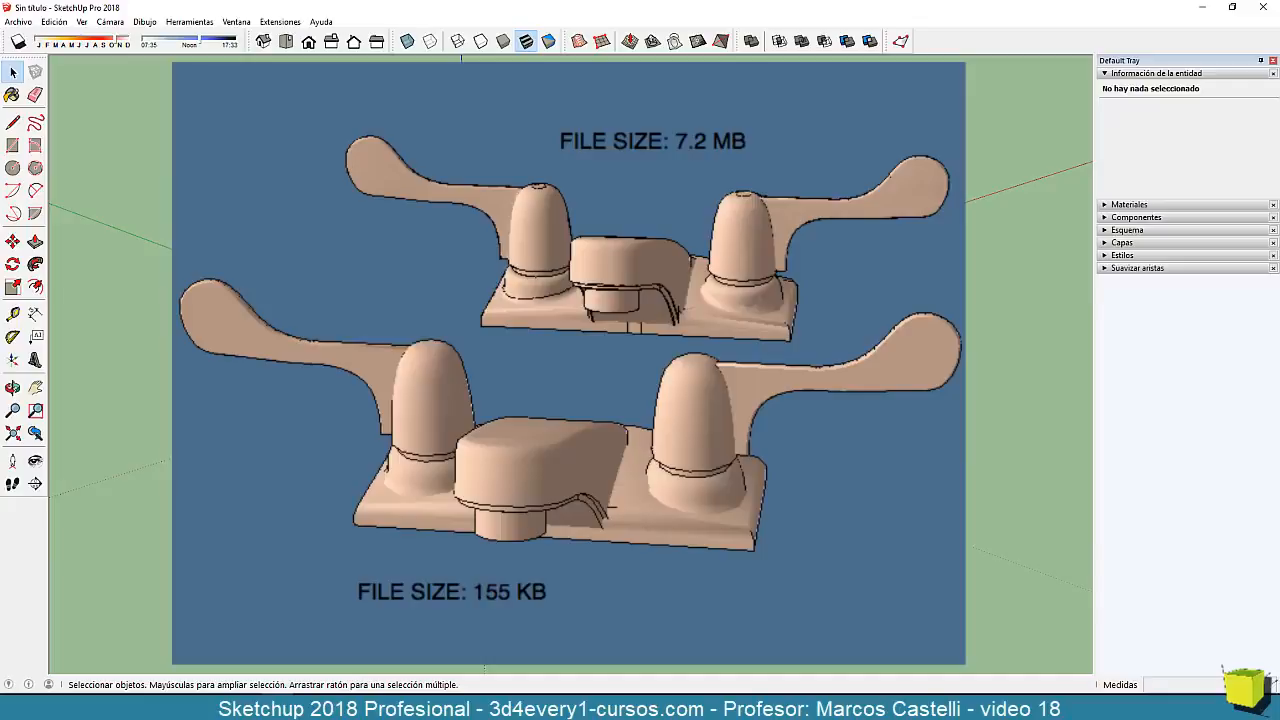
{"action": "middle_click_drag", "start_coordinate": [568, 366], "coordinate": [571, 347]}
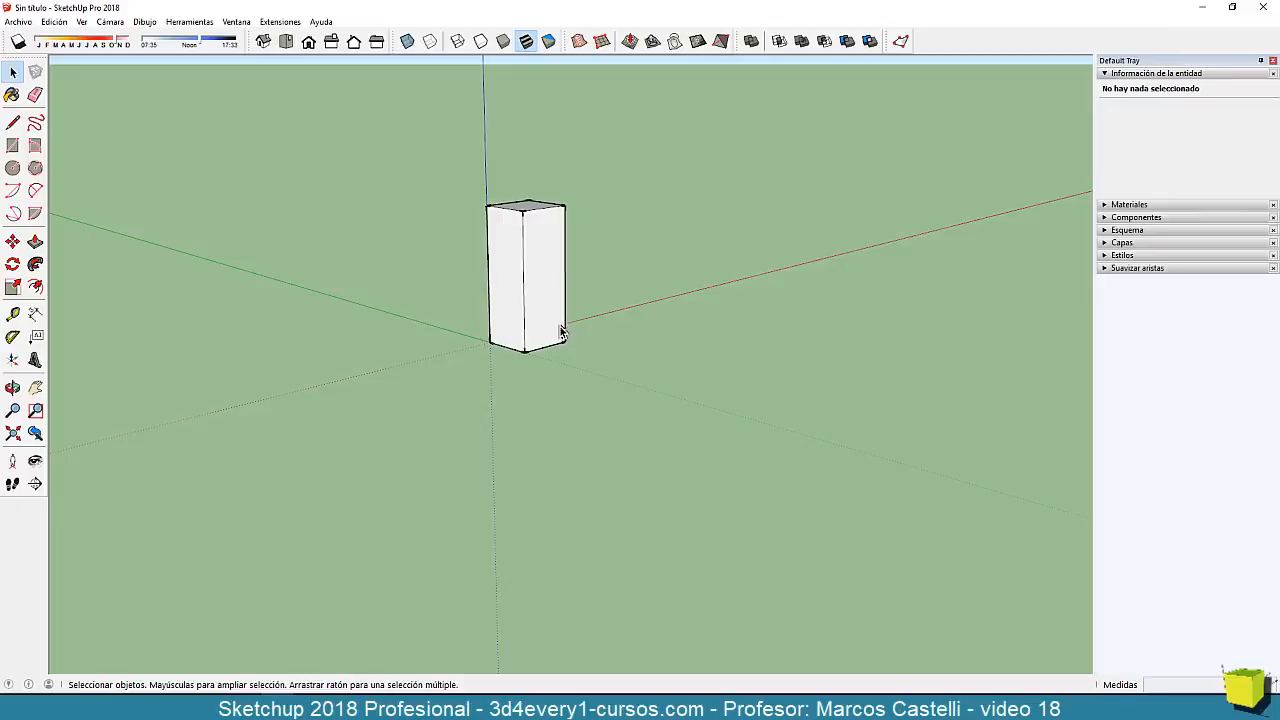
{"action": "scroll", "coordinate": [509, 263], "scroll_direction": "up", "scroll_amount": 3}
{"action": "mouse_move", "coordinate": [517, 353]}
{"action": "middle_mouse_down"}
{"action": "mouse_move", "coordinate": [523, 380]}
{"action": "mouse_move", "coordinate": [523, 351]}
{"action": "middle_mouse_up"}
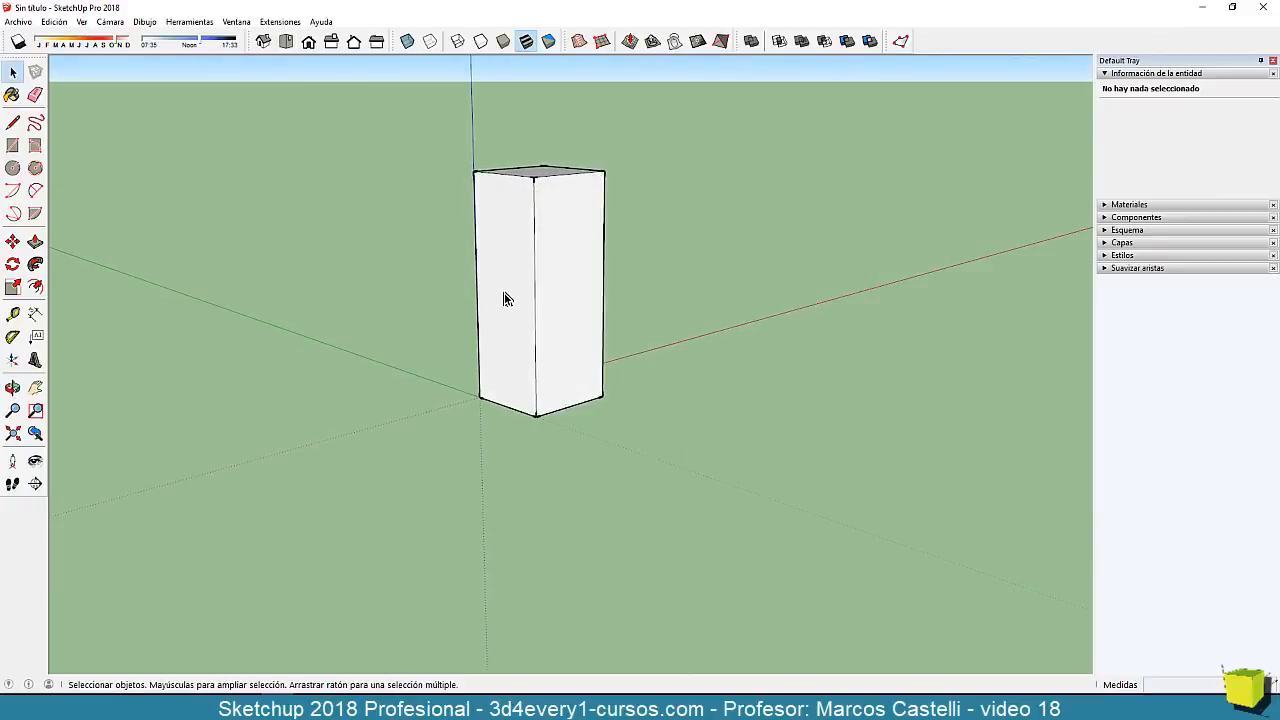
{"action": "scroll", "coordinate": [506, 294], "scroll_direction": "down", "scroll_amount": 2}
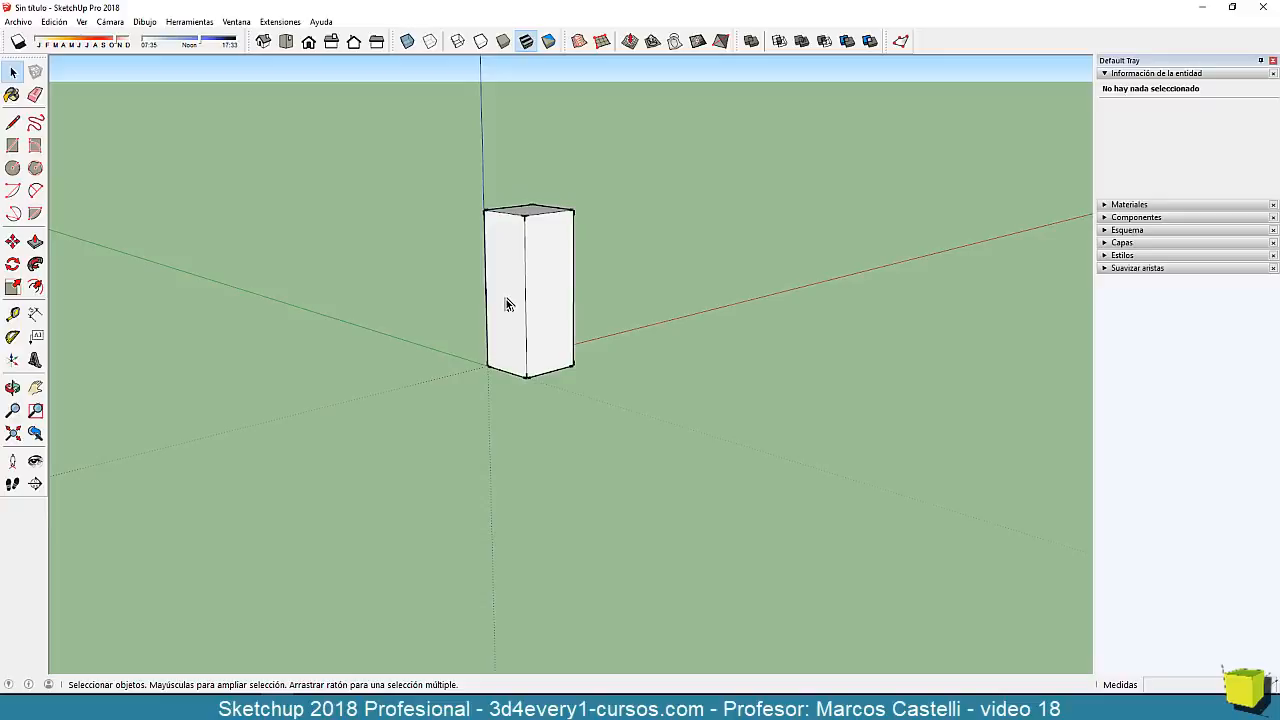
{"action": "mouse_move", "coordinate": [518, 338]}
{"action": "middle_mouse_down"}
{"action": "mouse_move", "coordinate": [517, 371]}
{"action": "mouse_move", "coordinate": [529, 322]}
{"action": "mouse_move", "coordinate": [526, 343]}
{"action": "middle_mouse_up"}
{"action": "scroll", "coordinate": [517, 274], "scroll_direction": "up", "scroll_amount": 3}
{"action": "scroll", "coordinate": [527, 344], "scroll_direction": "down", "scroll_amount": 1}
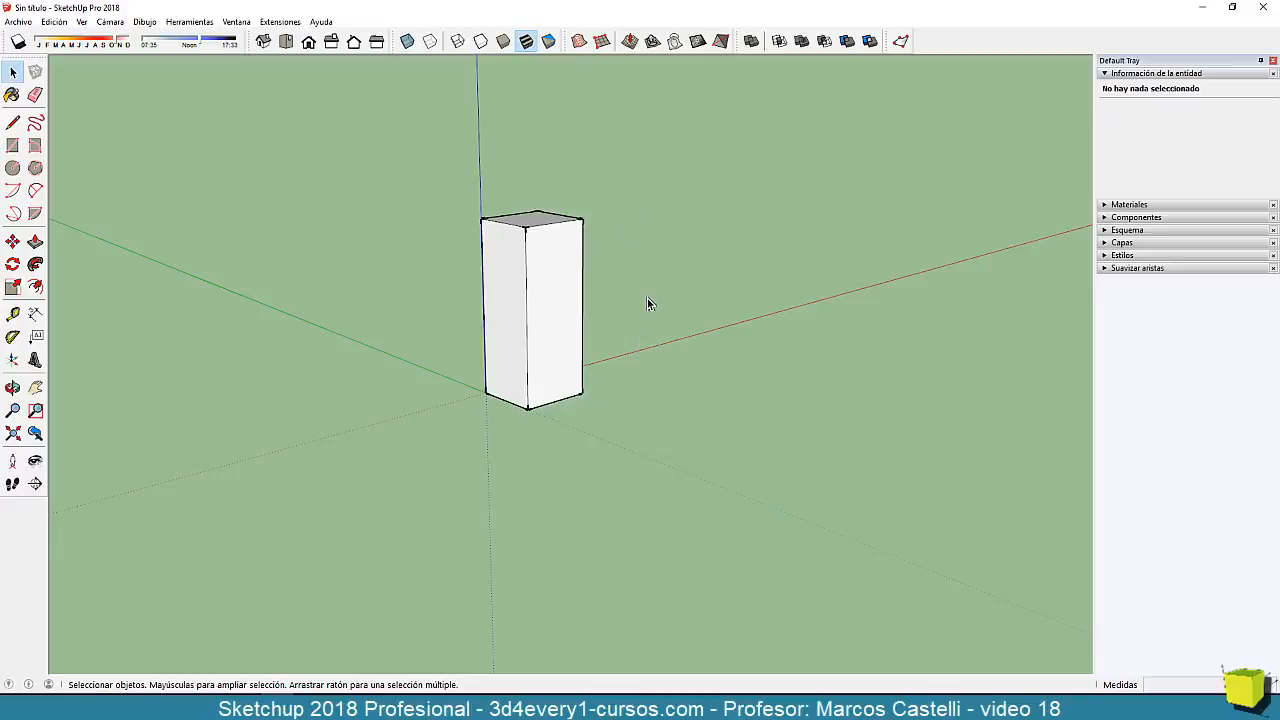
{"action": "middle_click_drag", "start_coordinate": [663, 371], "coordinate": [635, 337]}
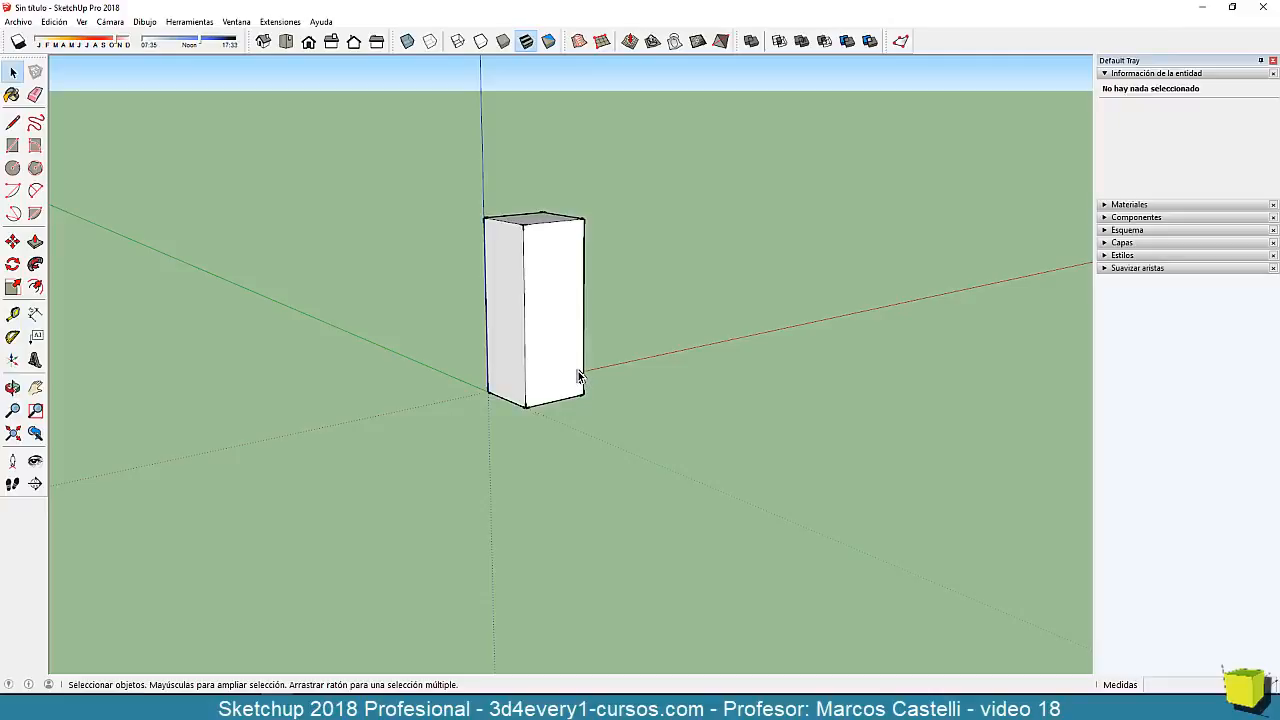
{"action": "middle_click_drag", "start_coordinate": [578, 398], "coordinate": [580, 400]}
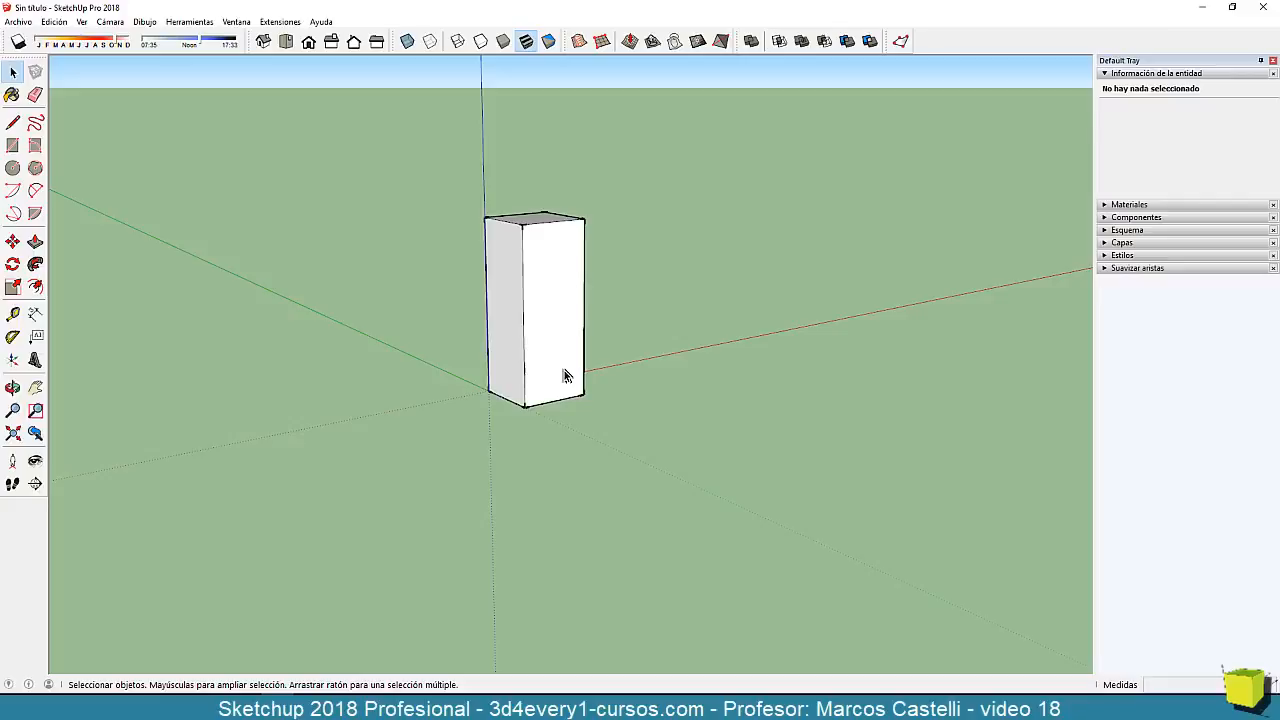
{"action": "scroll", "coordinate": [552, 368], "scroll_direction": "down", "scroll_amount": 3}
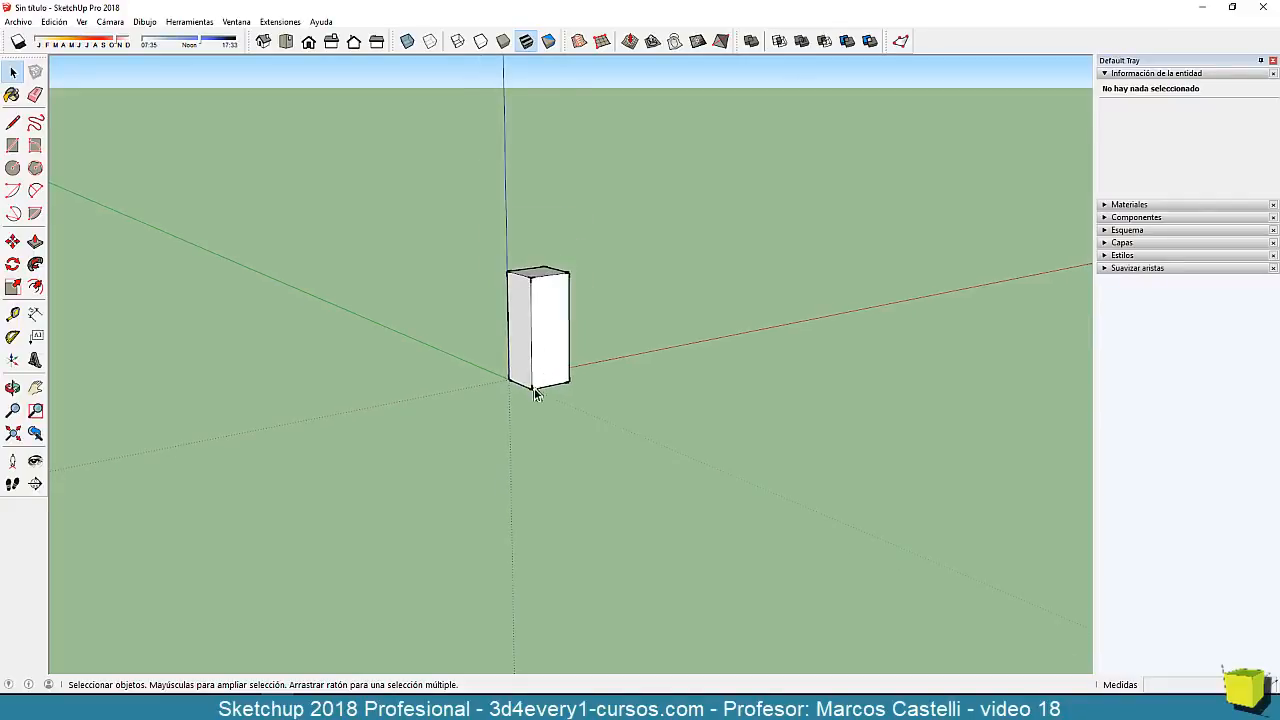
{"action": "middle_click_drag", "start_coordinate": [535, 393], "coordinate": [556, 389]}
{"action": "key", "text": "space"}
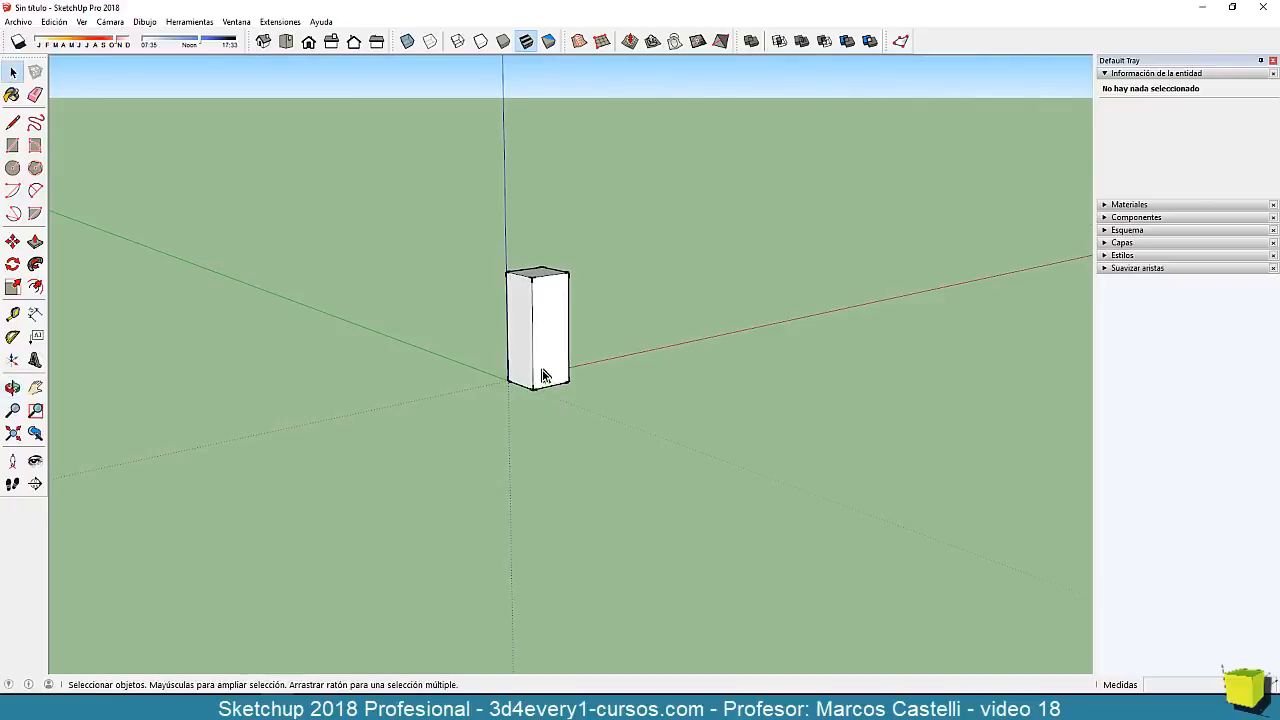
{"action": "scroll", "coordinate": [545, 377], "scroll_direction": "up", "scroll_amount": 2}
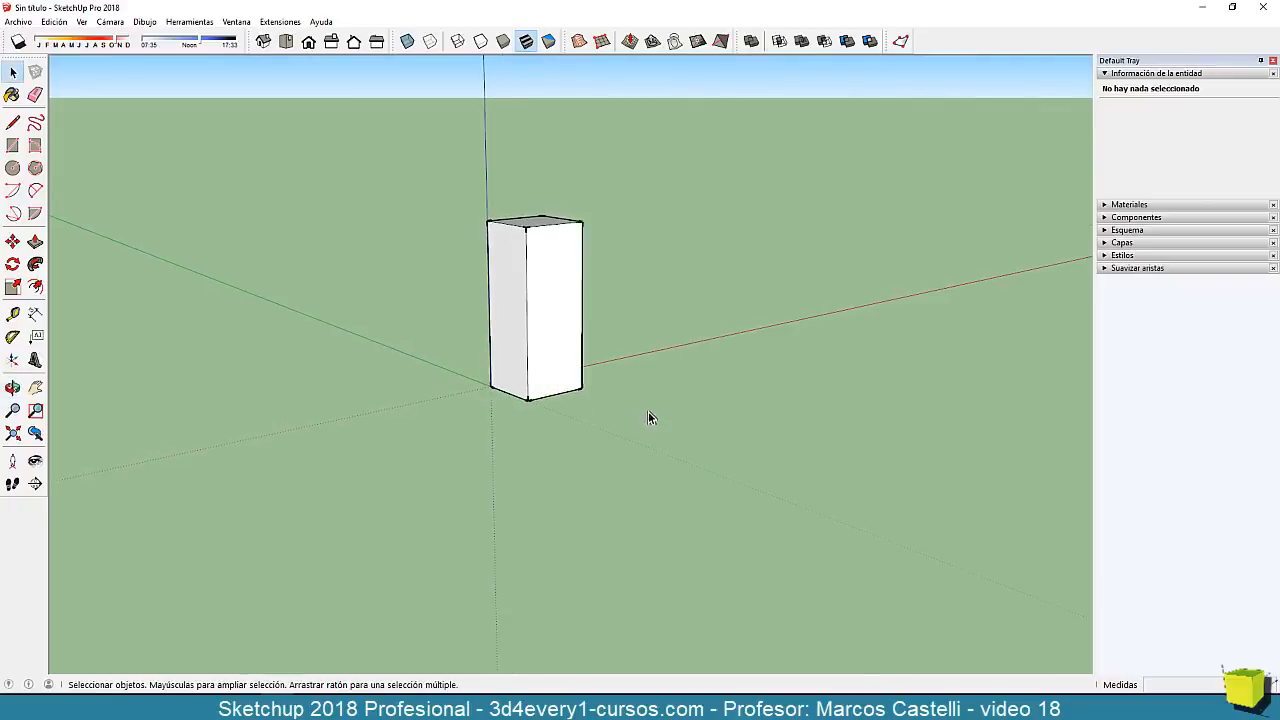
{"action": "middle_click_drag", "start_coordinate": [650, 410], "coordinate": [543, 377]}
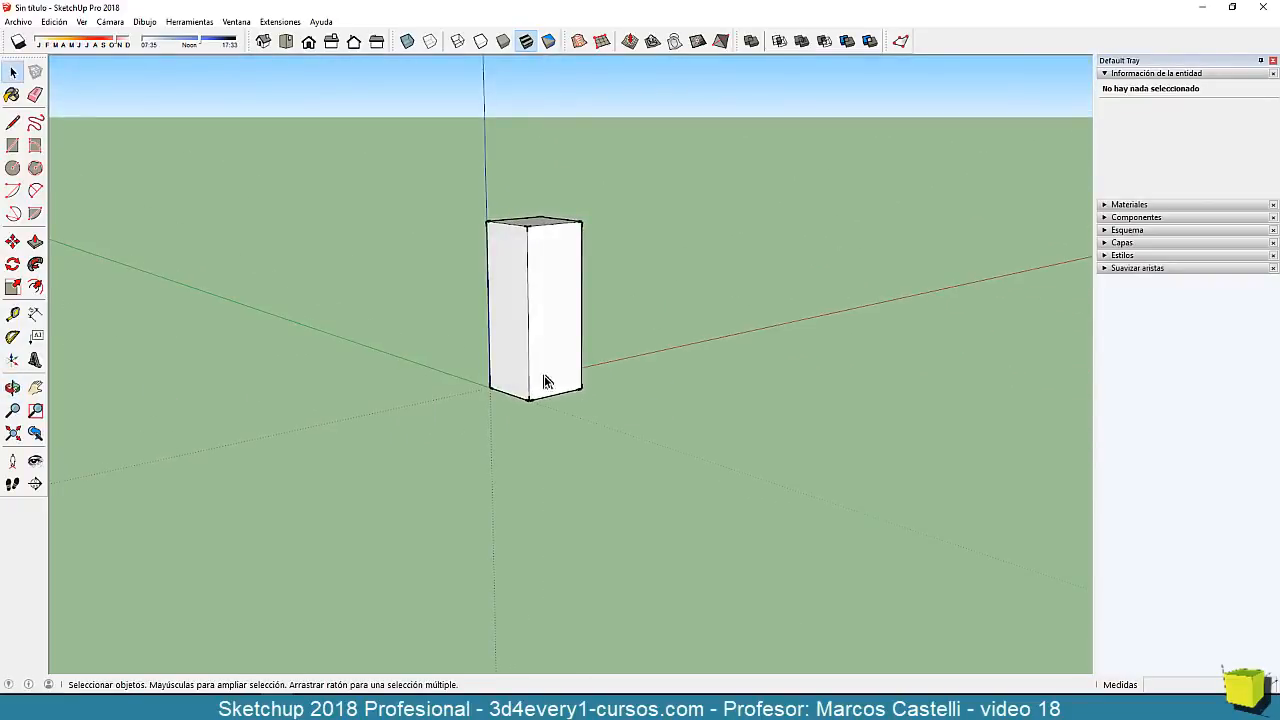
{"action": "scroll", "coordinate": [540, 375], "scroll_direction": "down", "scroll_amount": 3}
{"action": "scroll", "coordinate": [540, 375], "scroll_direction": "up", "scroll_amount": 3}
{"action": "scroll", "coordinate": [540, 375], "scroll_direction": "up", "scroll_amount": 1}
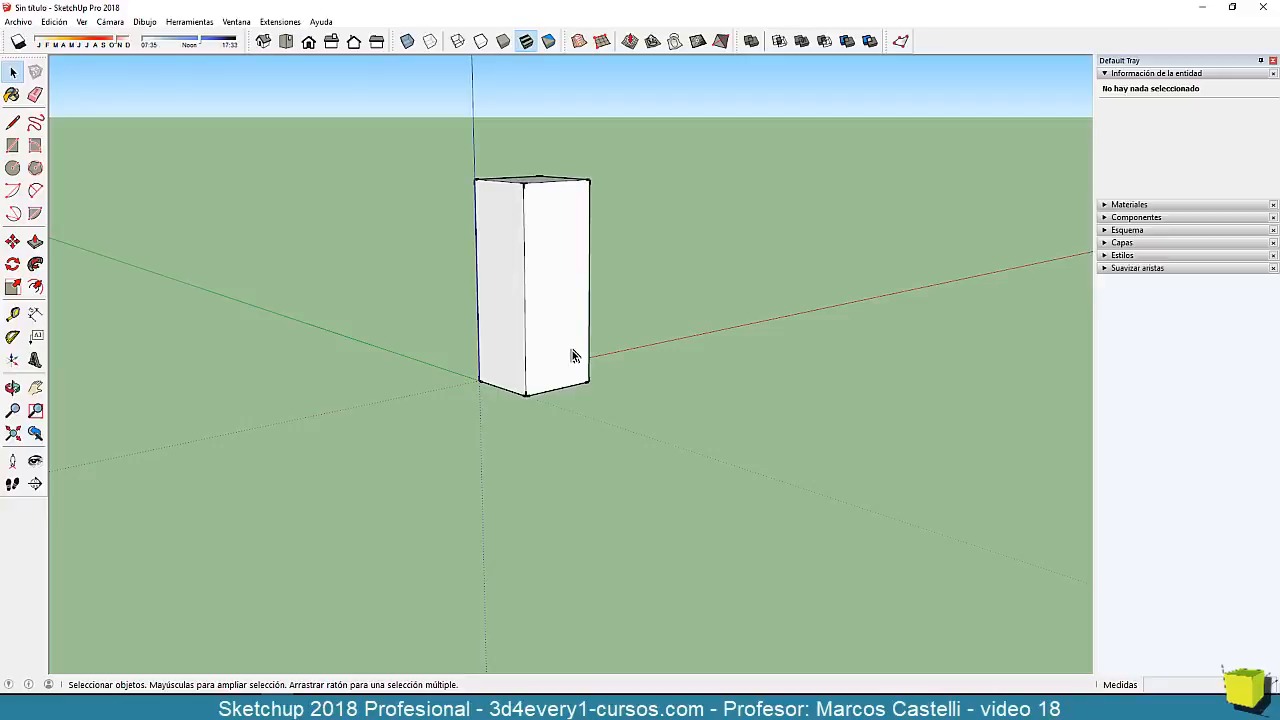
{"action": "scroll", "coordinate": [572, 355], "scroll_direction": "up", "scroll_amount": 3}
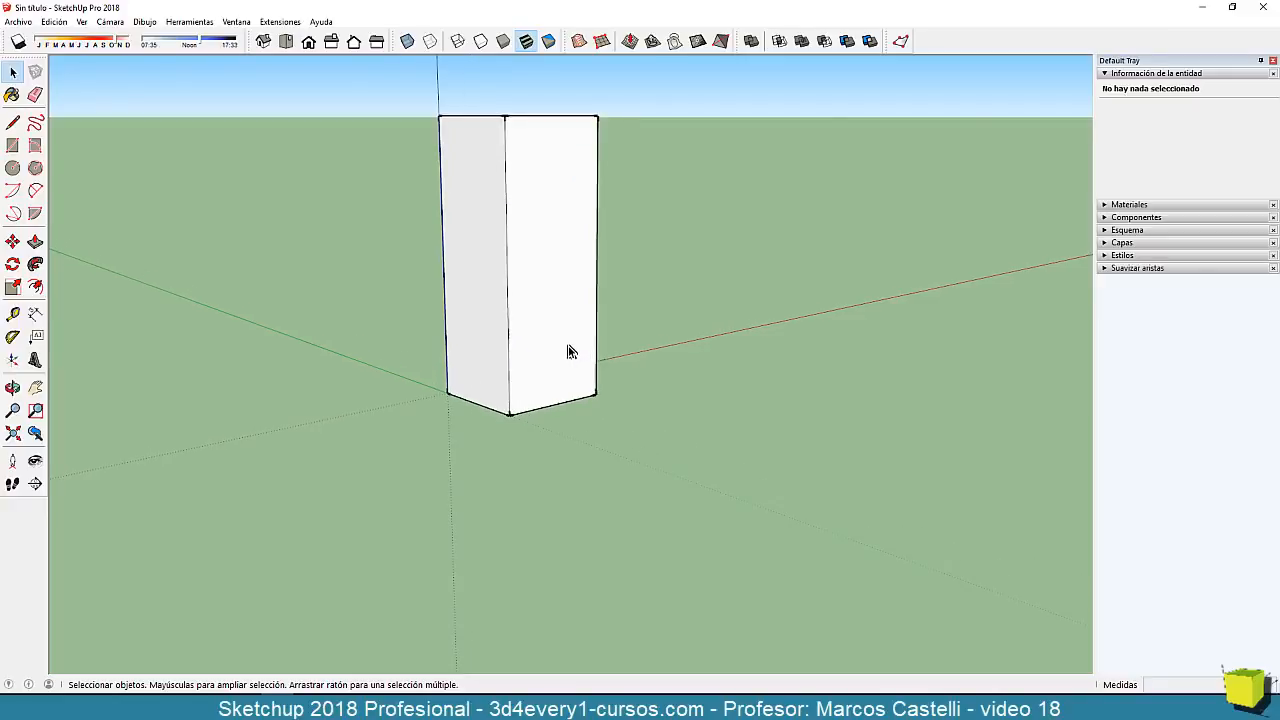
{"action": "middle_click_drag", "start_coordinate": [548, 374], "coordinate": [630, 419]}
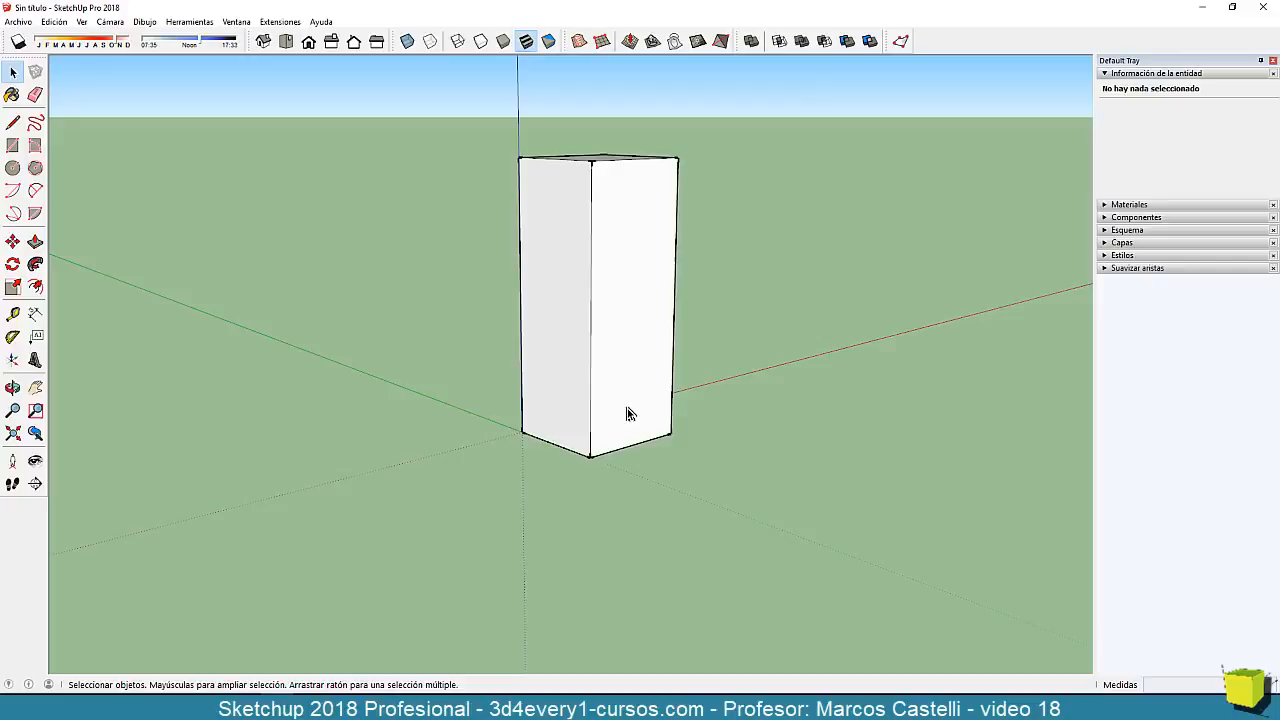
{"action": "key", "text": "o"}
{"action": "mouse_move", "coordinate": [611, 434]}
{"action": "left_mouse_down"}
{"action": "mouse_move", "coordinate": [629, 418]}
{"action": "mouse_move", "coordinate": [632, 432]}
{"action": "left_mouse_up"}
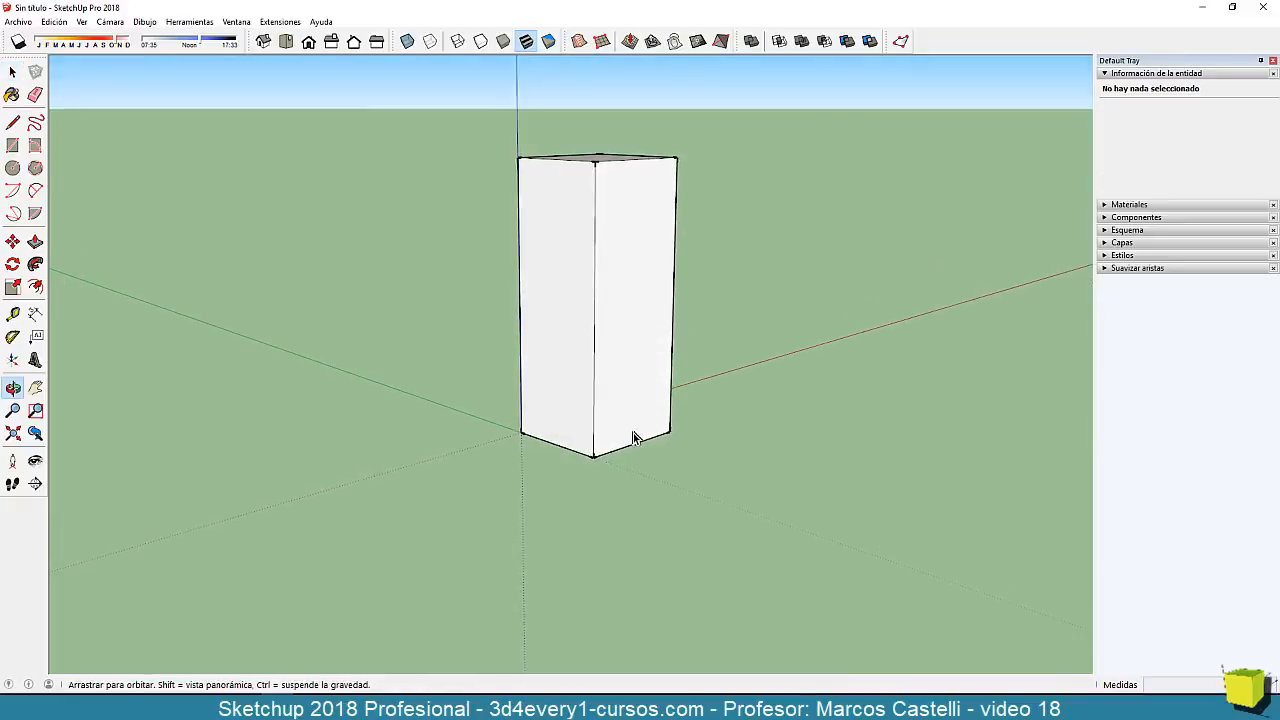
{"action": "key", "text": "space"}
{"action": "scroll", "coordinate": [629, 414], "scroll_direction": "up", "scroll_amount": 1}
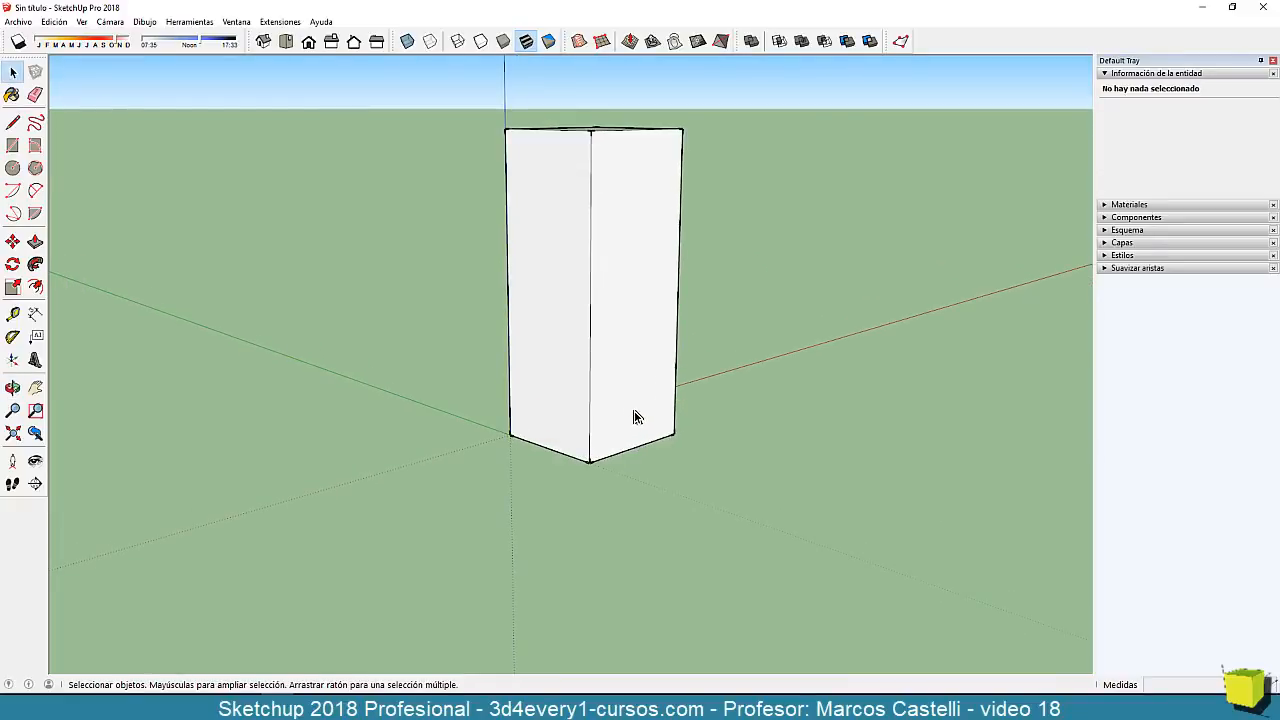
{"action": "key", "text": "o"}
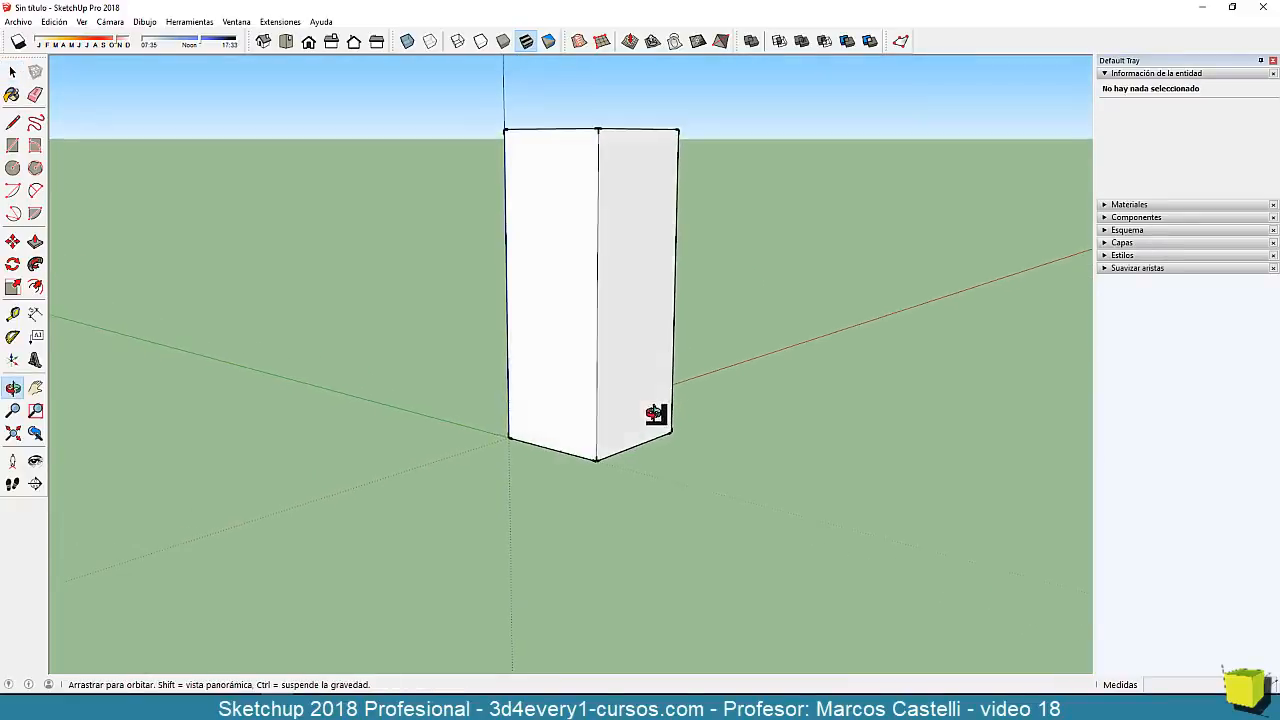
Examine the tall box's front edge, side faces and top face from lower and higher viewpoints.
{"action": "left_click_drag", "start_coordinate": [651, 414], "coordinate": [646, 423]}
{"action": "key", "text": "space"}
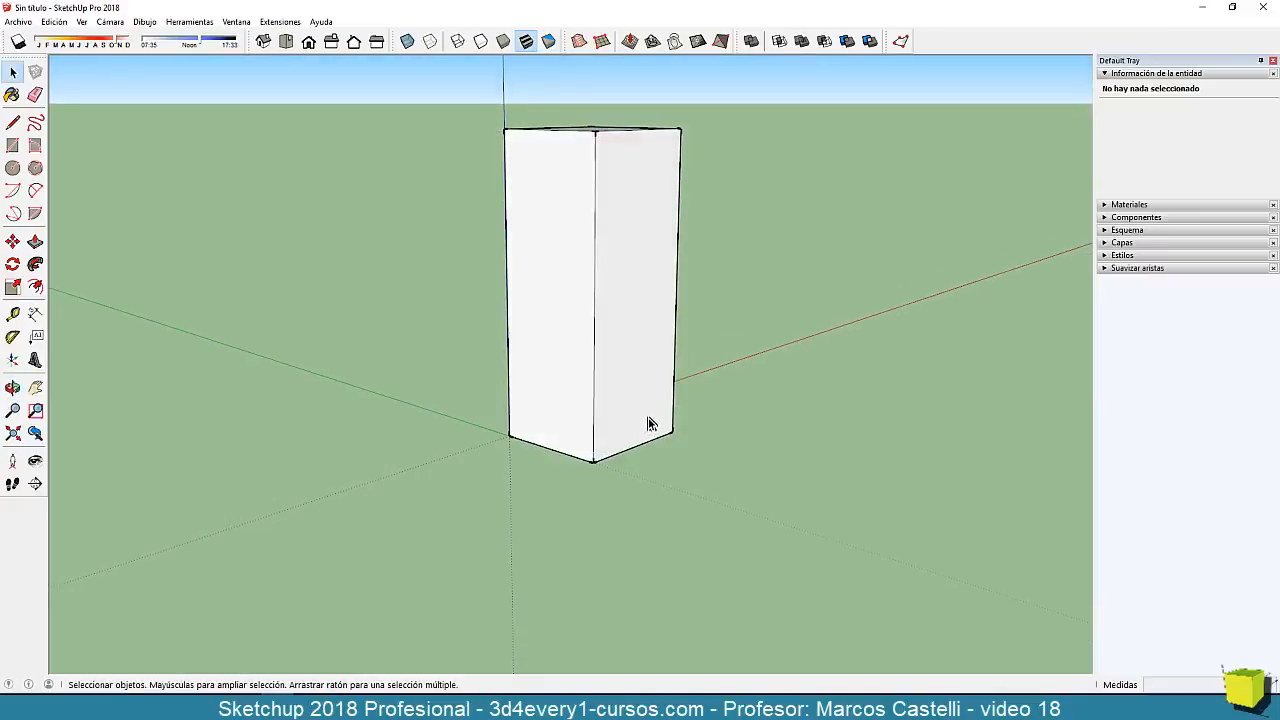
{"action": "key", "text": "o"}
{"action": "left_click_drag", "start_coordinate": [666, 437], "coordinate": [640, 450]}
{"action": "key", "text": "space"}
{"action": "key", "text": "o"}
{"action": "mouse_move", "coordinate": [634, 363]}
{"action": "left_mouse_down"}
{"action": "mouse_move", "coordinate": [623, 391]}
{"action": "mouse_move", "coordinate": [904, 390]}
{"action": "mouse_move", "coordinate": [694, 414]}
{"action": "mouse_move", "coordinate": [669, 191]}
{"action": "mouse_move", "coordinate": [660, 323]}
{"action": "mouse_move", "coordinate": [643, 350]}
{"action": "left_mouse_up"}
{"action": "key", "text": "space"}
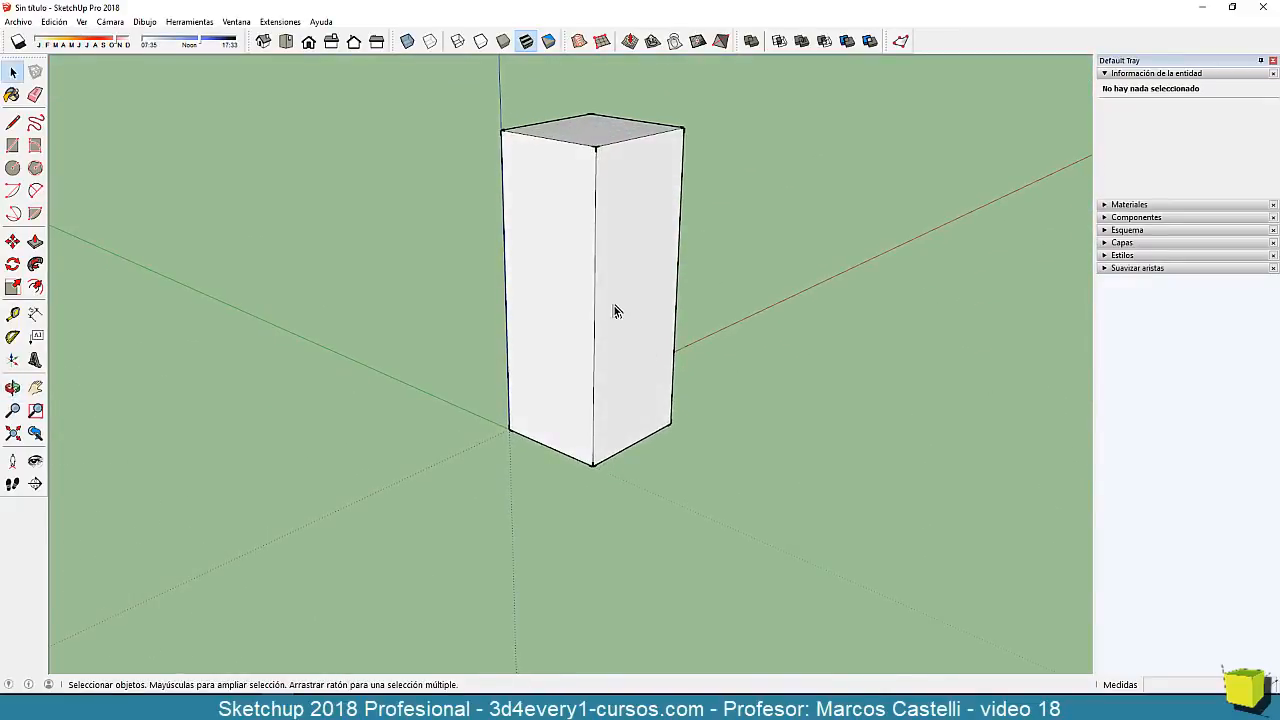
{"action": "scroll", "coordinate": [620, 330], "scroll_direction": "up", "scroll_amount": 1}
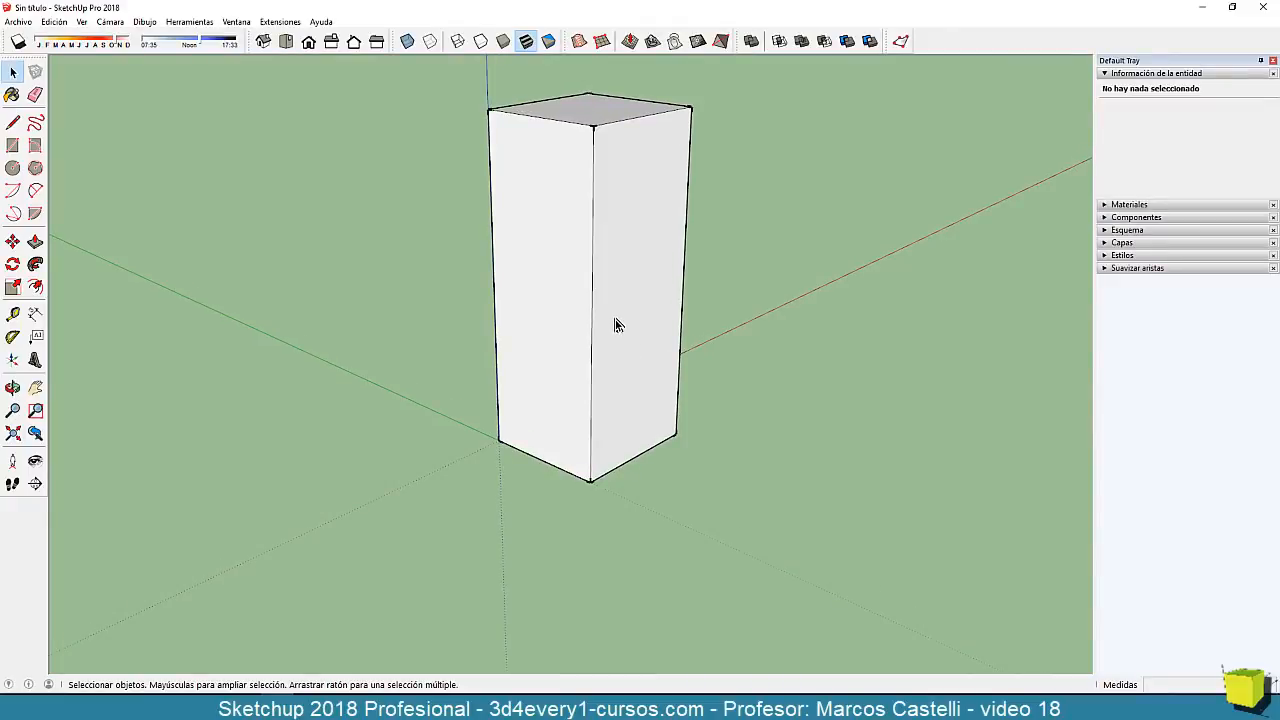
{"action": "scroll", "coordinate": [615, 321], "scroll_direction": "down", "scroll_amount": 2}
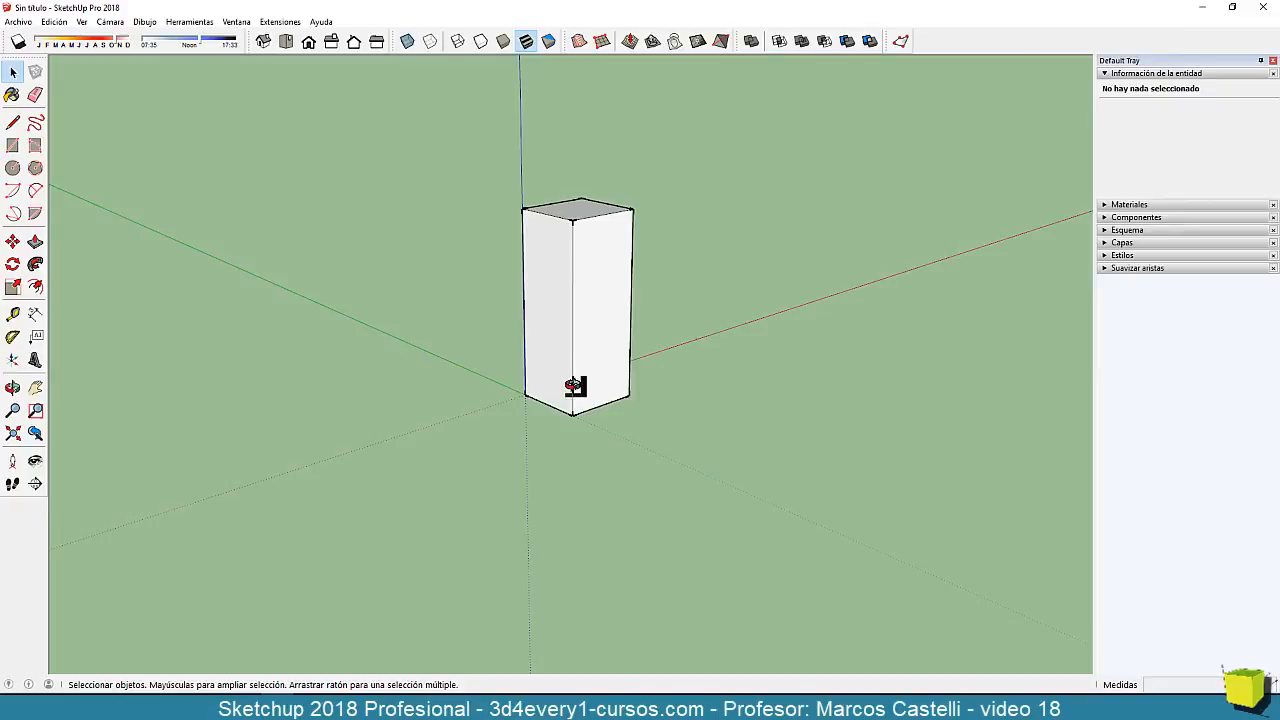
Delete the whole box and draw a circle with a radius of about 16.43 m centred on the axes origin.
{"action": "triple_click", "coordinate": [569, 356]}
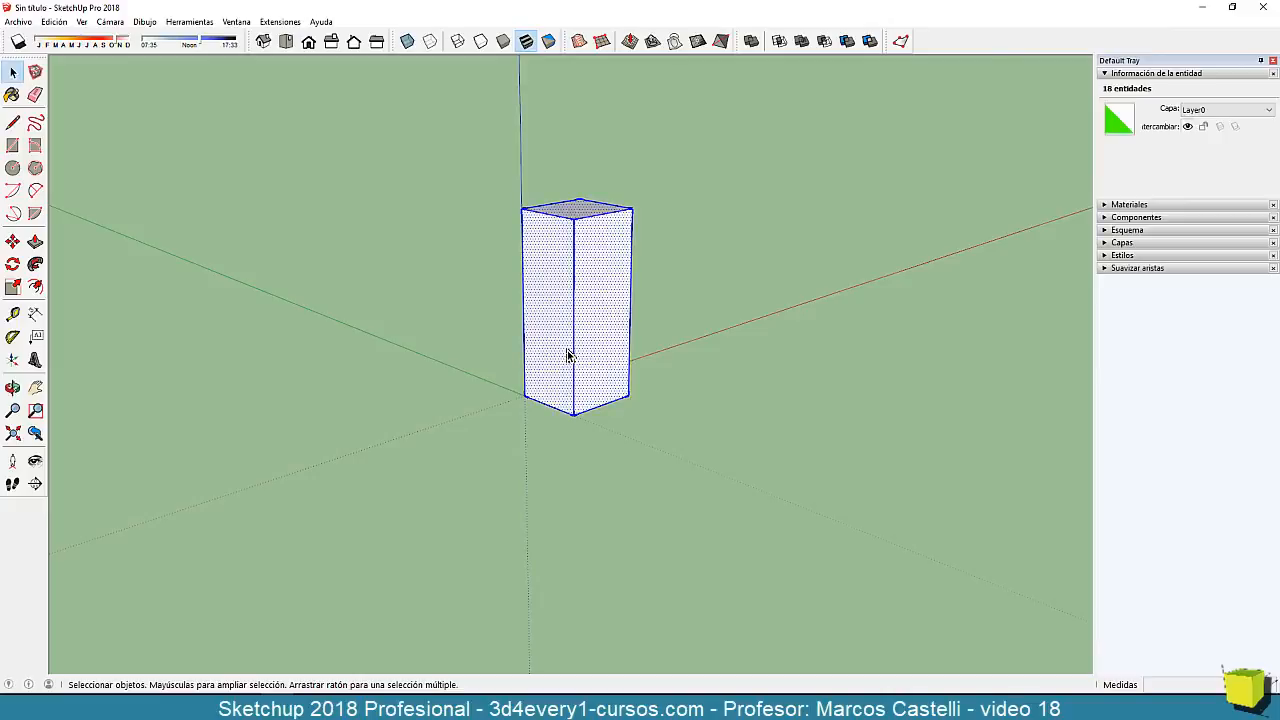
{"action": "key", "text": "Delete"}
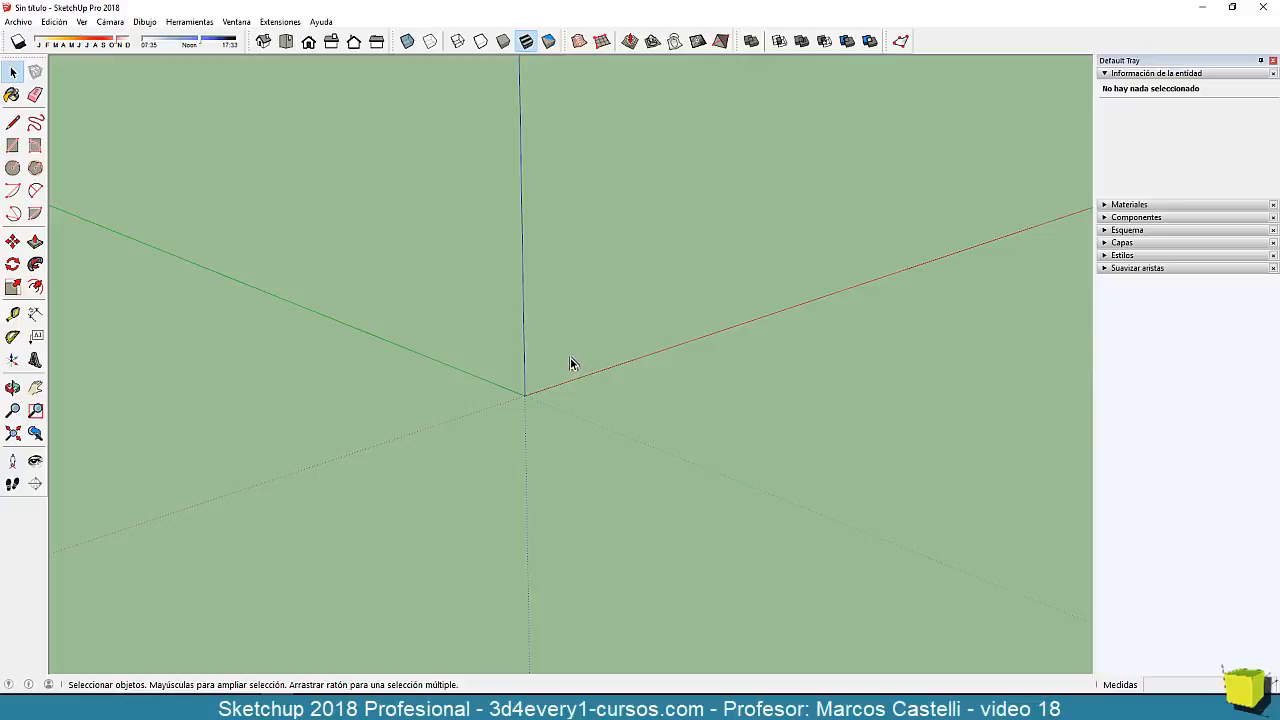
{"action": "key", "text": "c"}
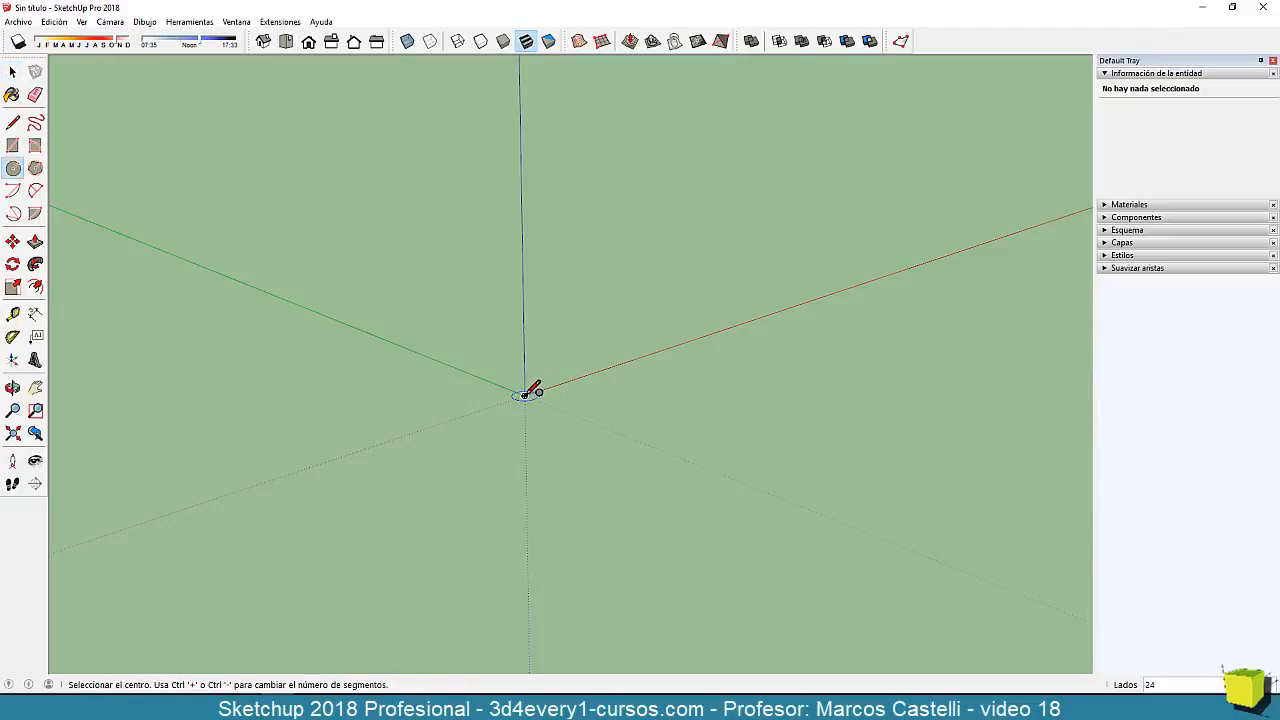
{"action": "left_click", "coordinate": [524, 394]}
{"action": "left_click", "coordinate": [577, 382]}
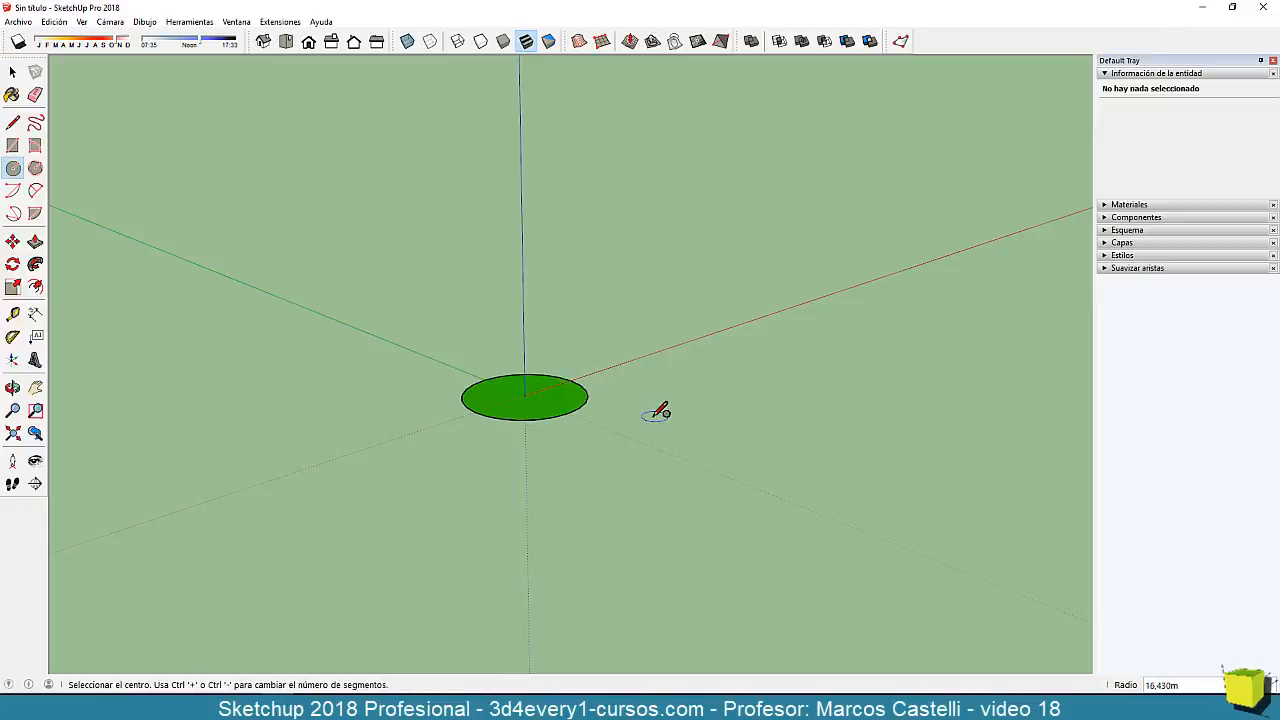
{"action": "key", "text": "space"}
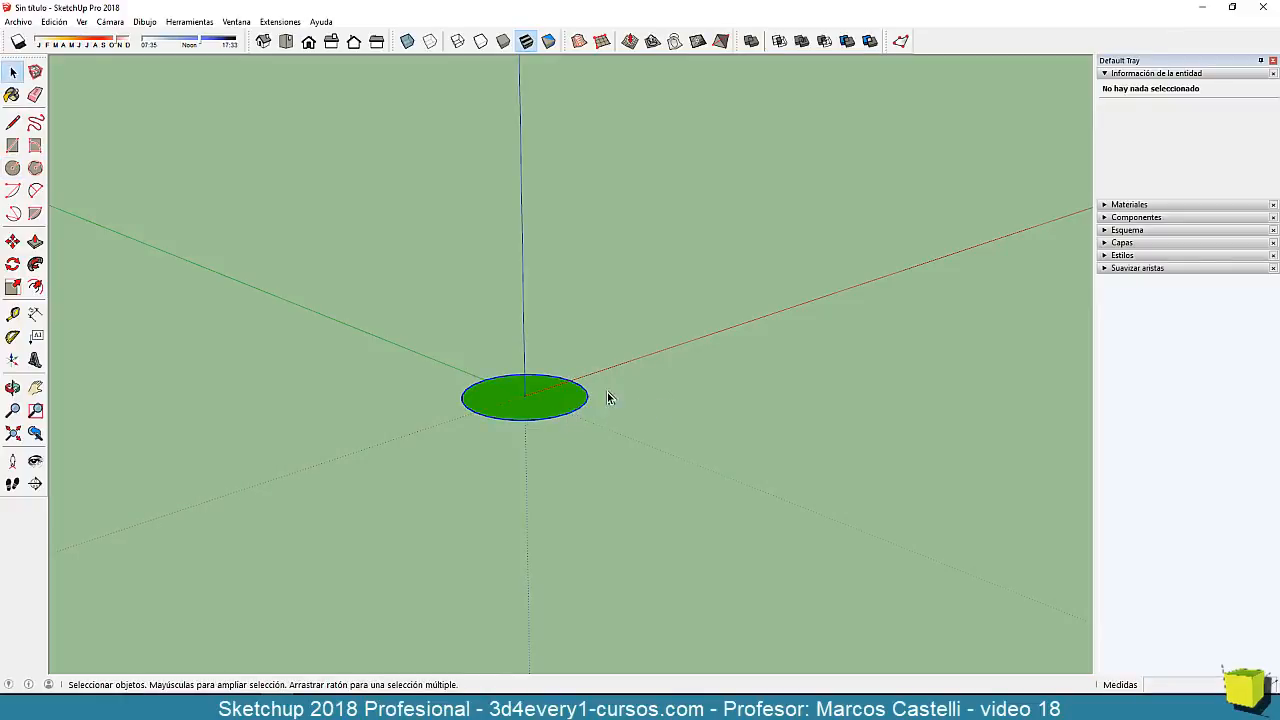
Set the number of segments of the circle at the origin to 8.
{"action": "left_click", "coordinate": [607, 392]}
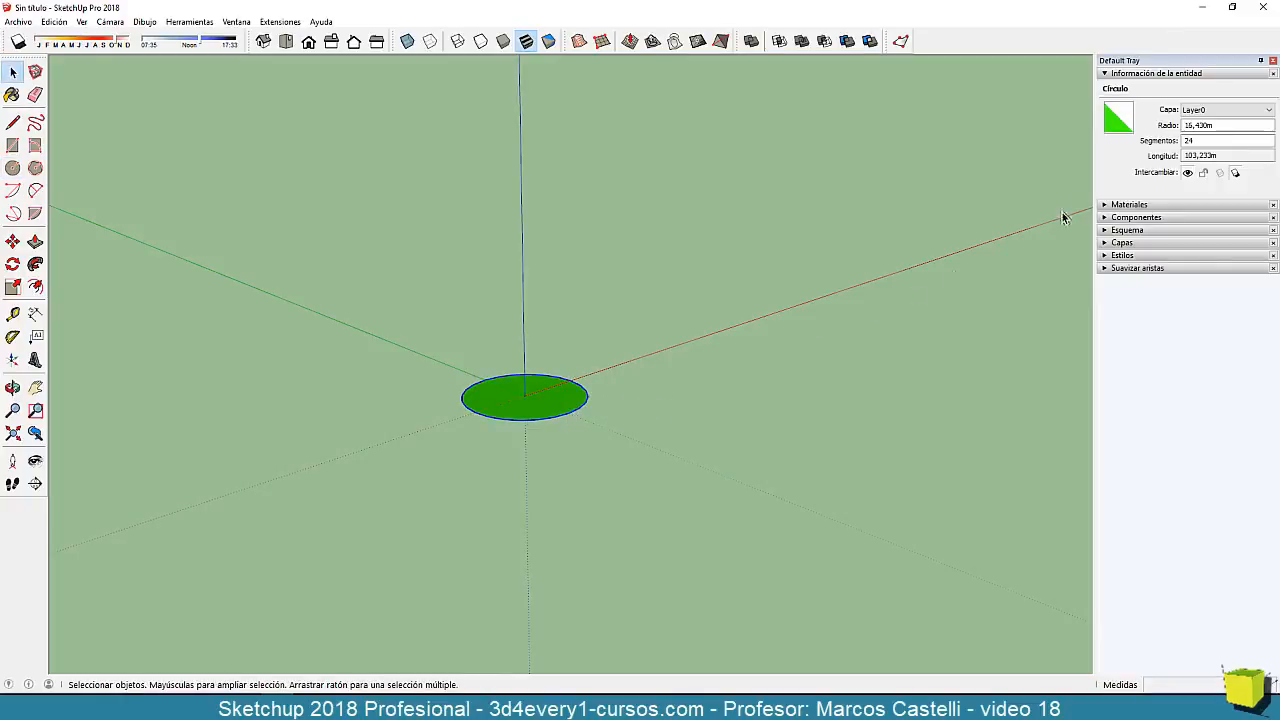
{"action": "left_click", "coordinate": [1201, 141]}
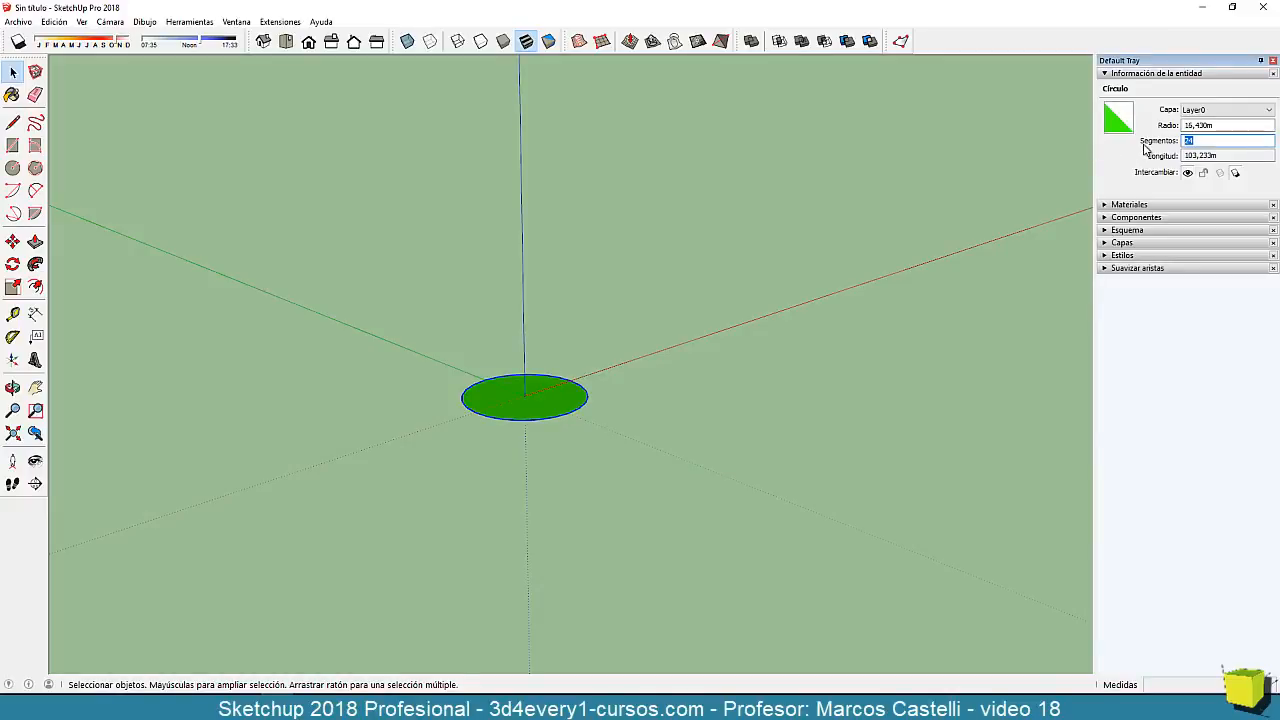
{"action": "type", "text": "8"}
{"action": "key", "text": "Return"}
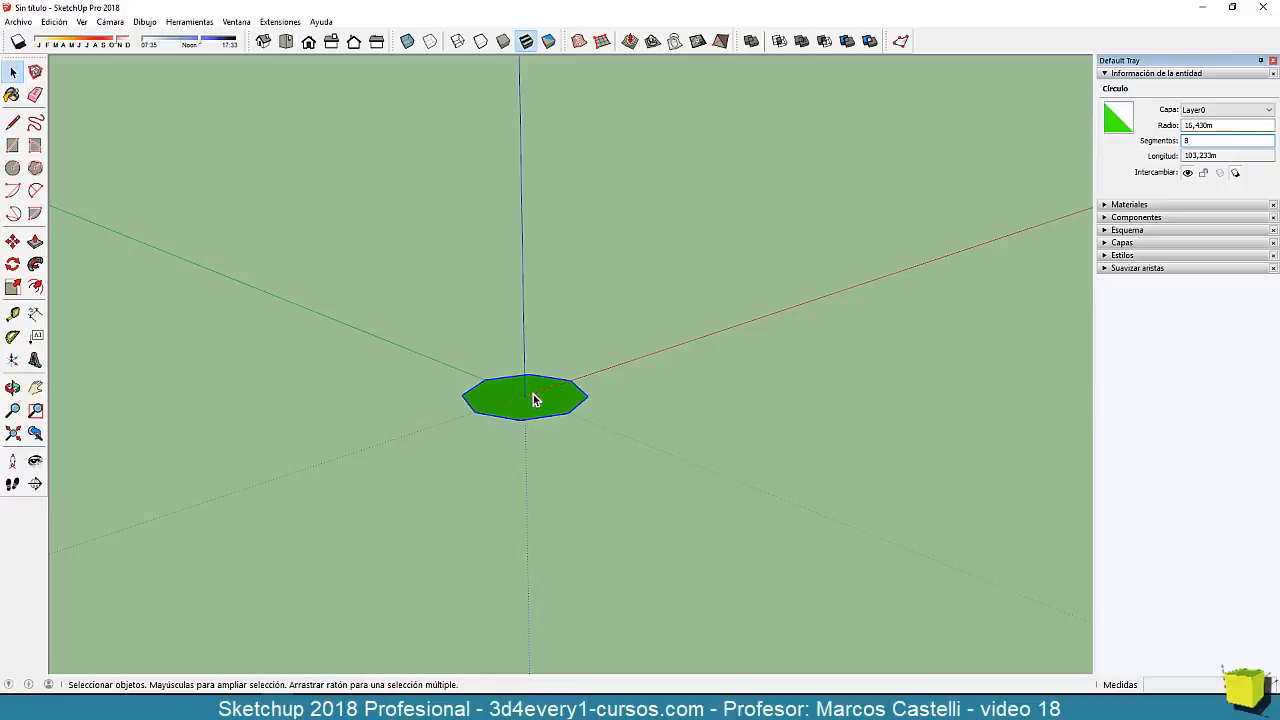
{"action": "type", "text": "w"}
{"action": "left_click", "coordinate": [678, 431]}
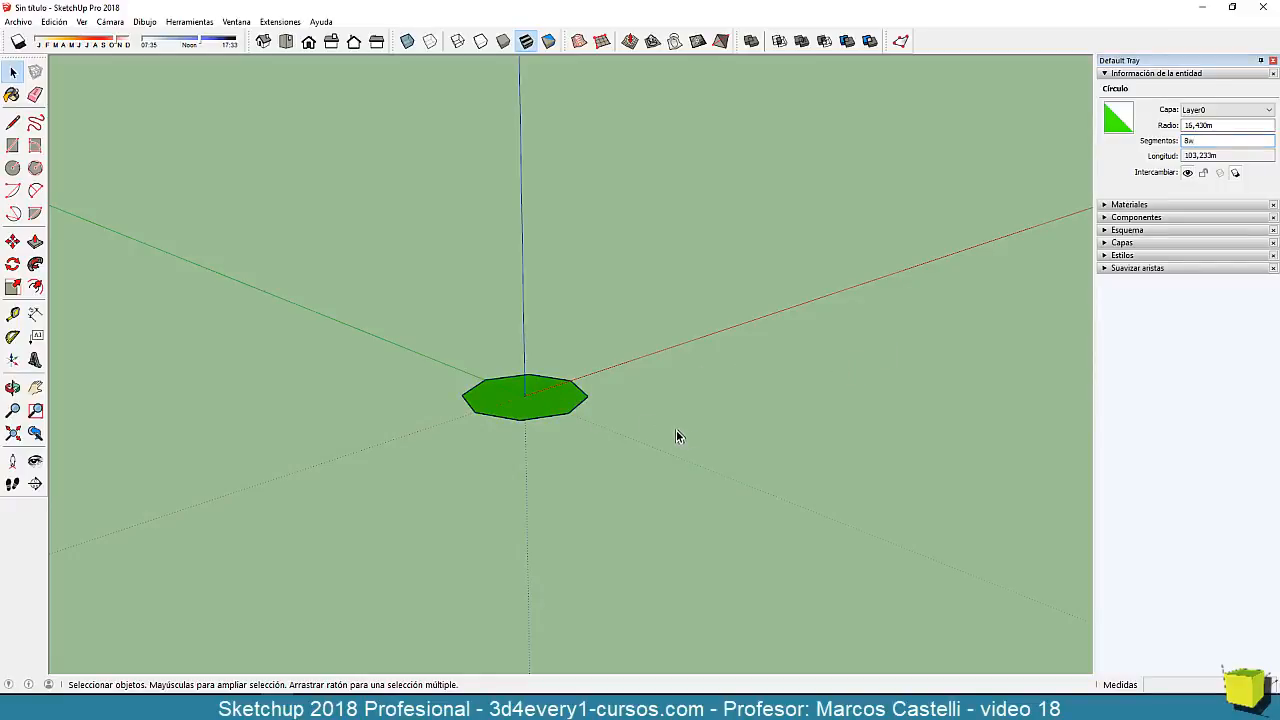
Copy the eight-sided circle three times in a row along the red axis, with the first copy about 50 m from the original.
{"action": "left_click_drag", "start_coordinate": [412, 322], "coordinate": [643, 448]}
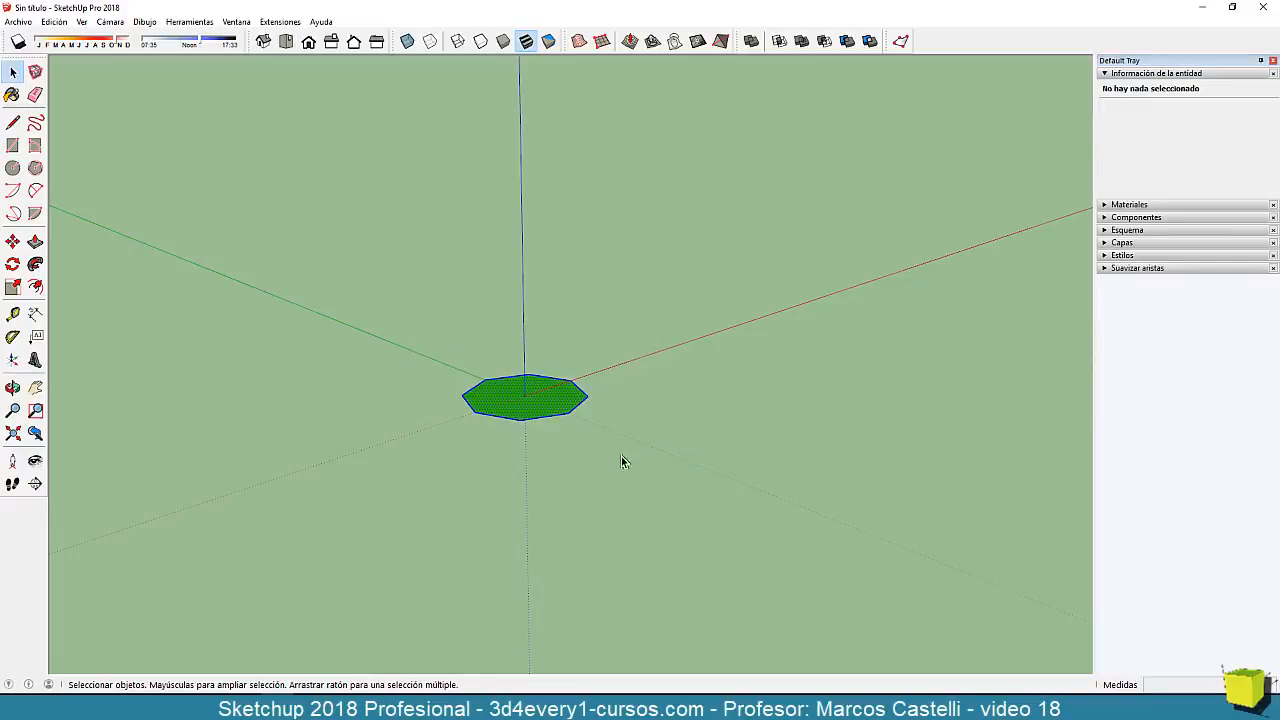
{"action": "key", "text": "m"}
{"action": "left_click", "coordinate": [526, 398]}
{"action": "key", "text": "ctrl"}
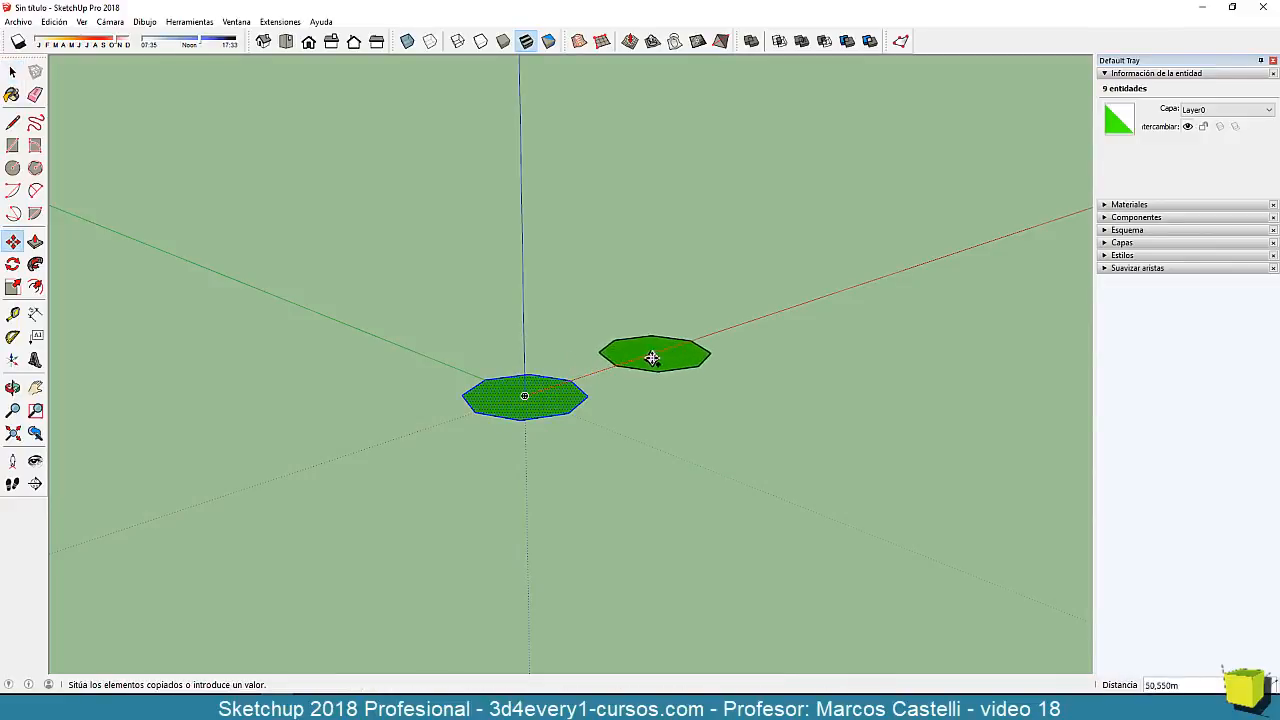
{"action": "left_click", "coordinate": [651, 355]}
{"action": "left_click", "coordinate": [651, 355]}
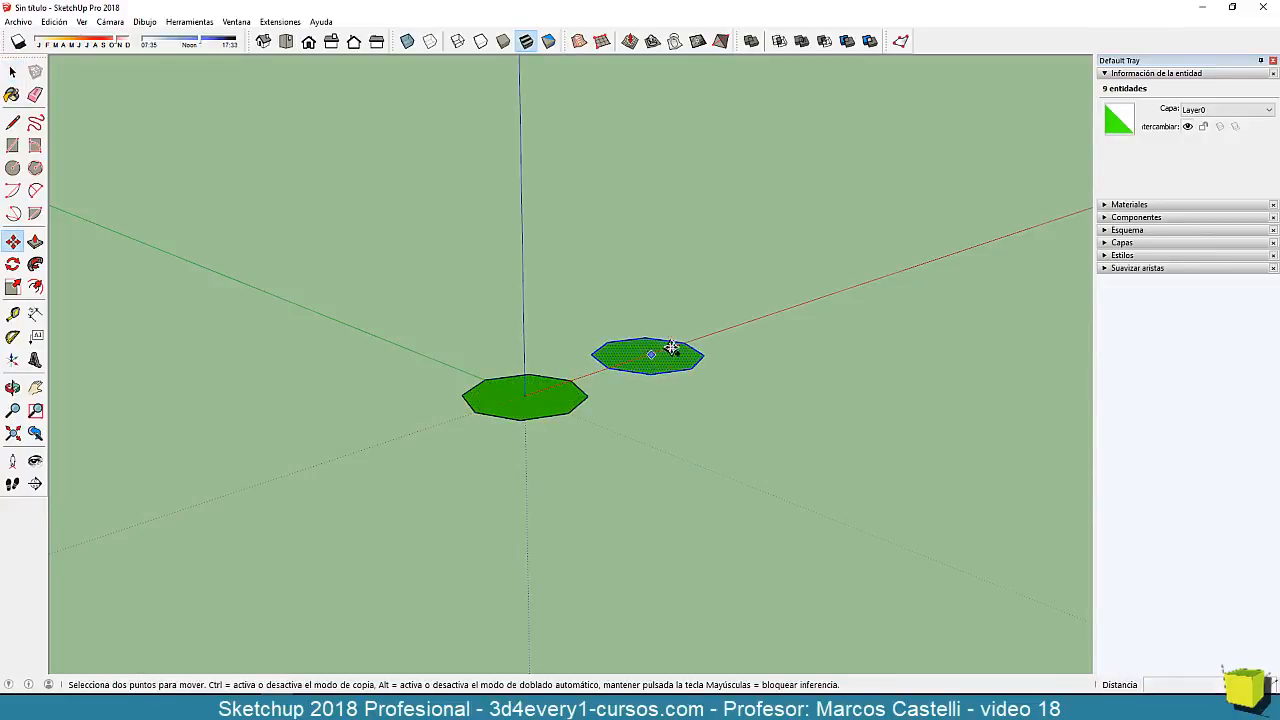
{"action": "left_click", "coordinate": [760, 318]}
{"action": "left_click", "coordinate": [760, 318]}
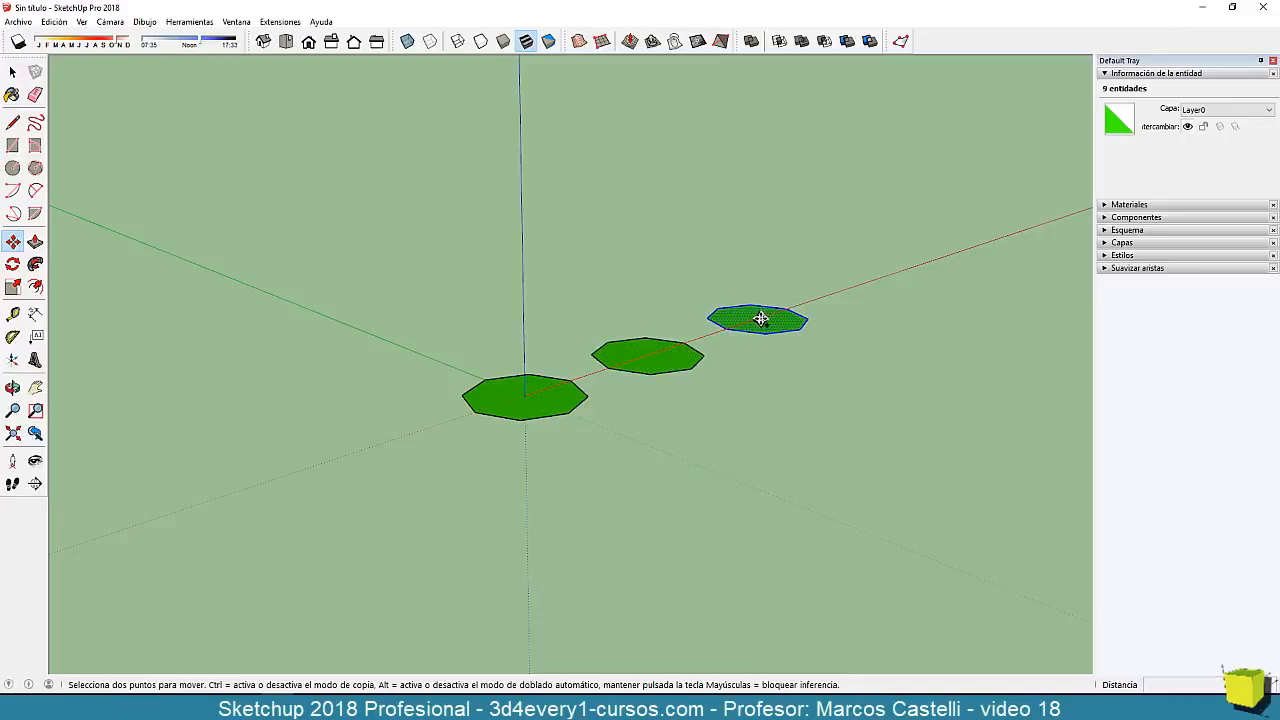
{"action": "left_click", "coordinate": [860, 283]}
Set the segments of the second circle in the row to 12.
{"action": "middle_click_drag", "start_coordinate": [772, 570], "coordinate": [627, 550]}
{"action": "key", "text": "space"}
{"action": "left_click", "coordinate": [643, 434]}
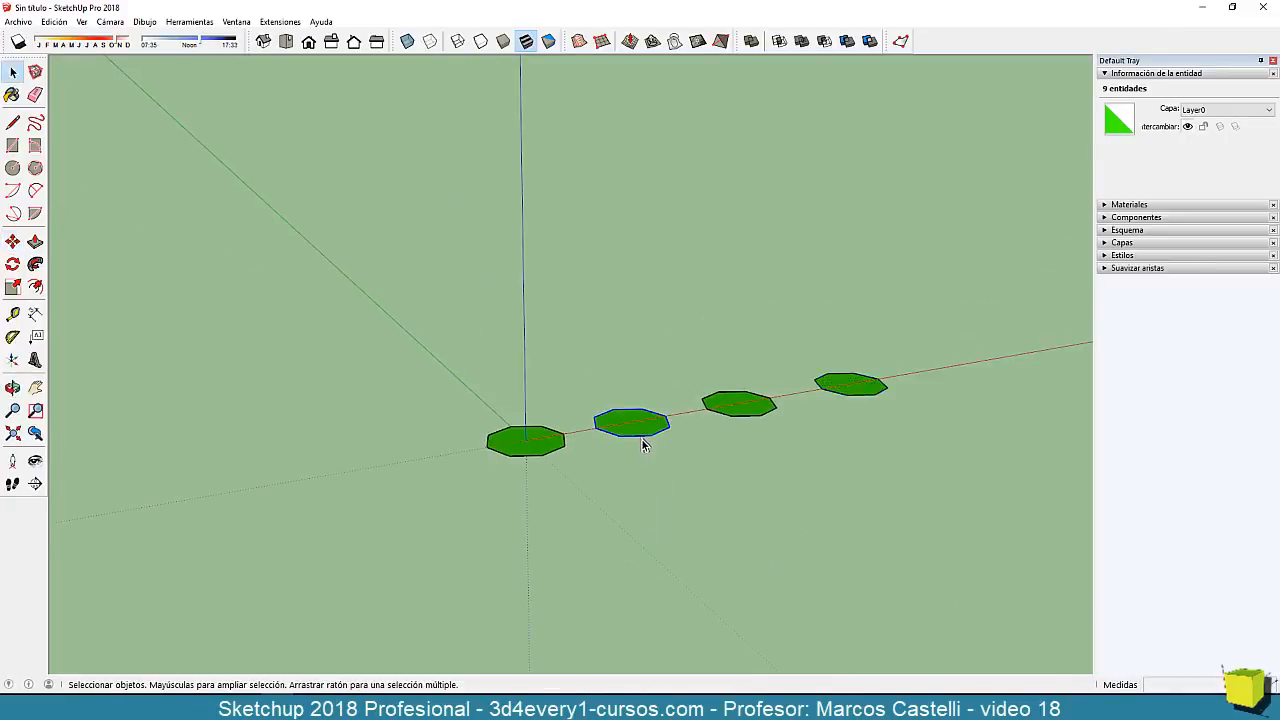
{"action": "double_click", "coordinate": [1200, 140]}
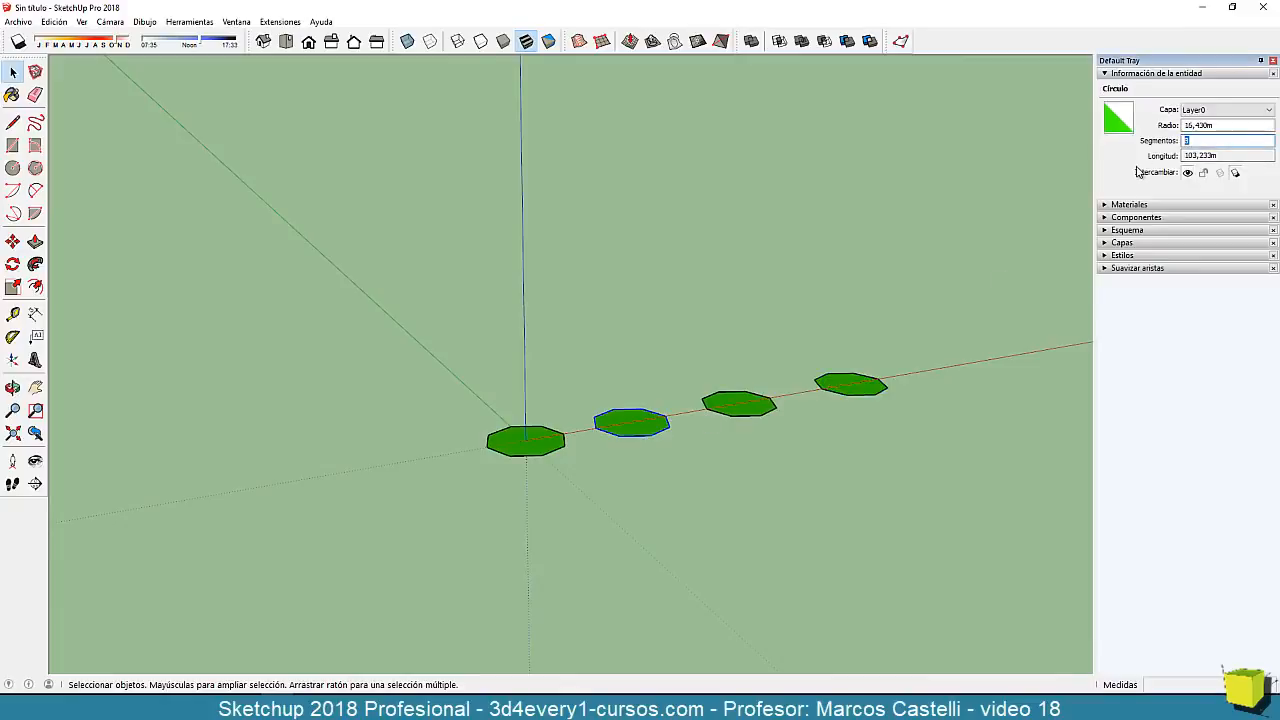
{"action": "type", "text": "12"}
Set the segments of the third circle in the row to 24.
{"action": "left_click", "coordinate": [750, 413]}
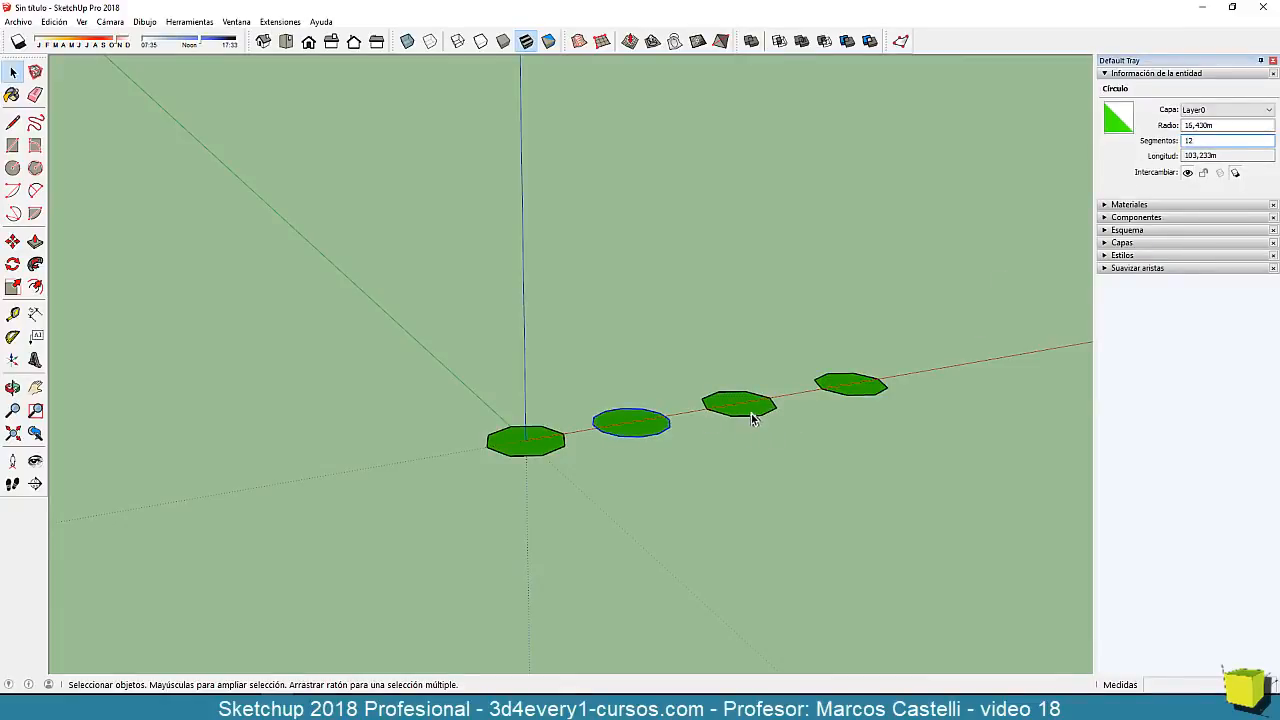
{"action": "double_click", "coordinate": [1195, 140]}
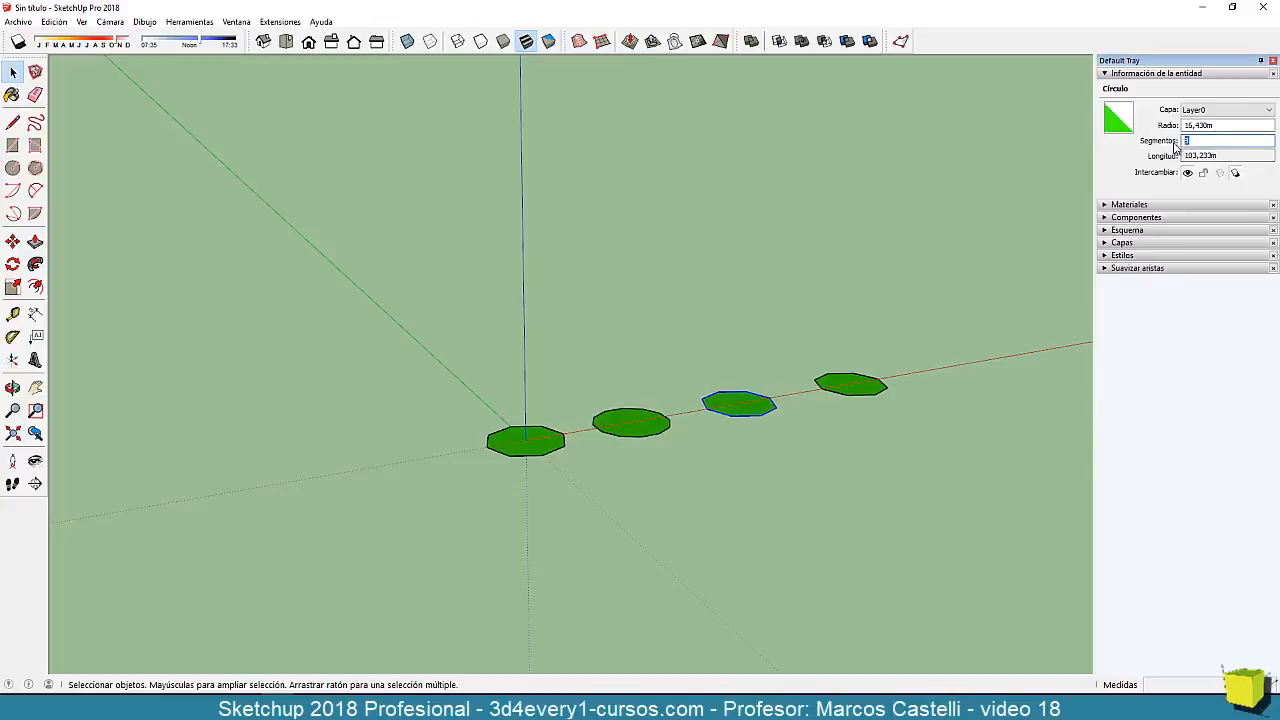
{"action": "type", "text": "24"}
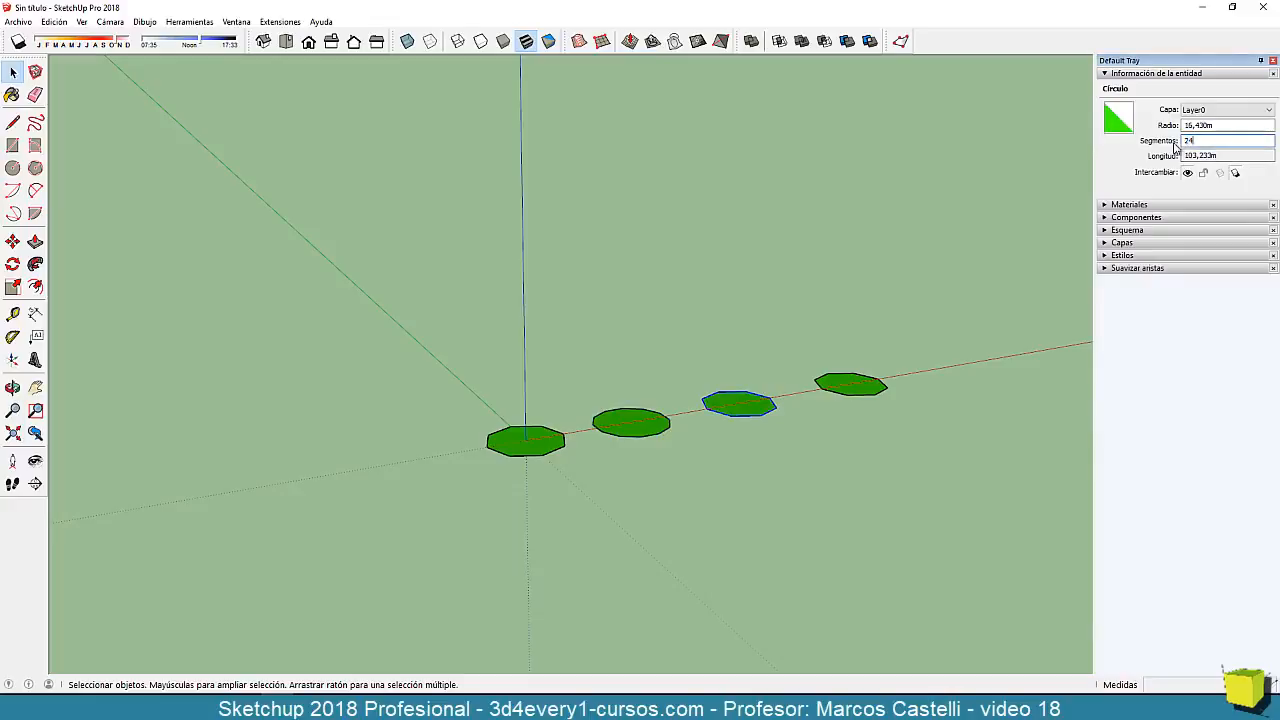
{"action": "left_click", "coordinate": [880, 446]}
Set the segments of the last circle in the row, farthest from the origin, to 48.
{"action": "left_click", "coordinate": [860, 400]}
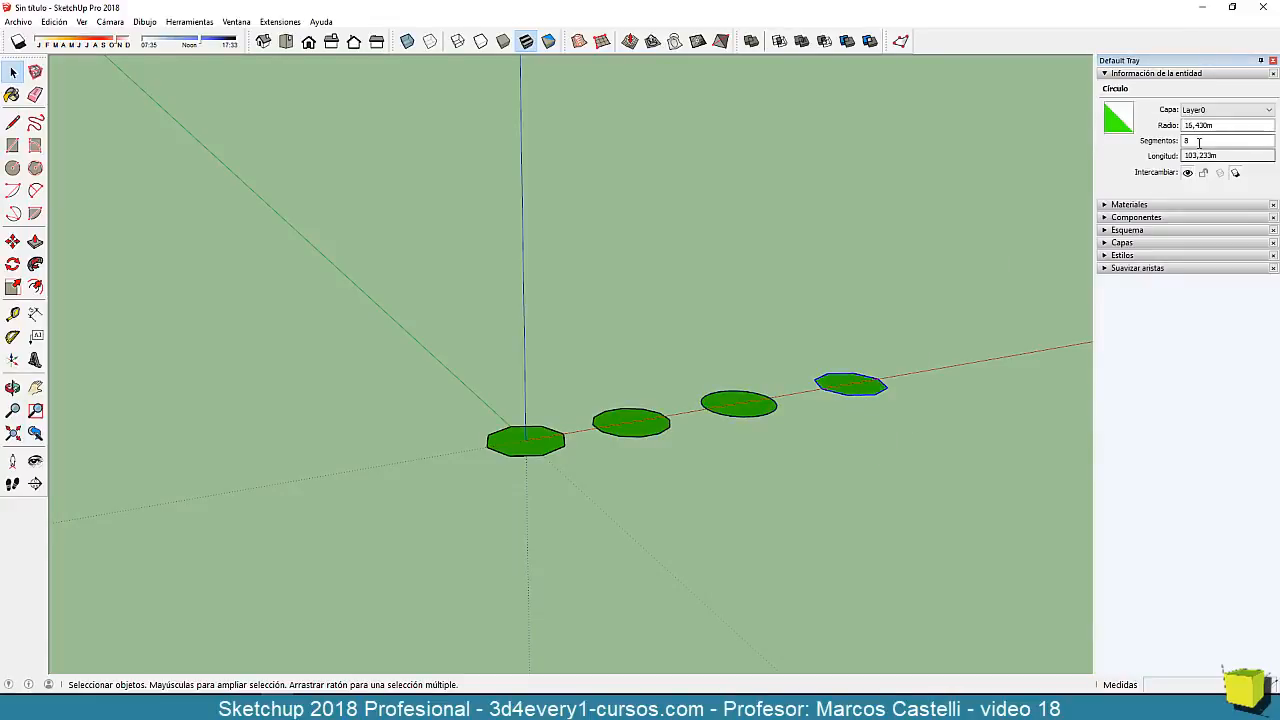
{"action": "double_click", "coordinate": [1200, 140]}
{"action": "type", "text": "48"}
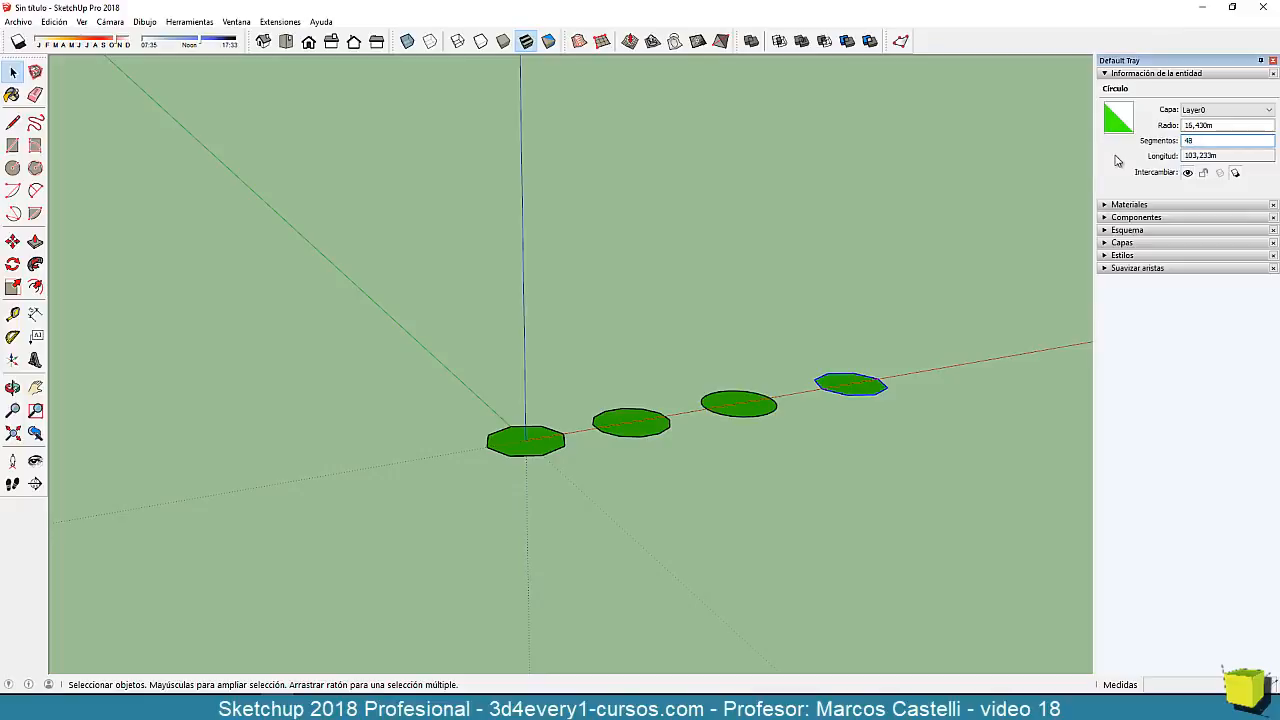
{"action": "left_click", "coordinate": [654, 379]}
Extrude all four circles upward to the same height of about 131.26 m with Push/Pull.
{"action": "middle_click_drag", "start_coordinate": [654, 380], "coordinate": [588, 457]}
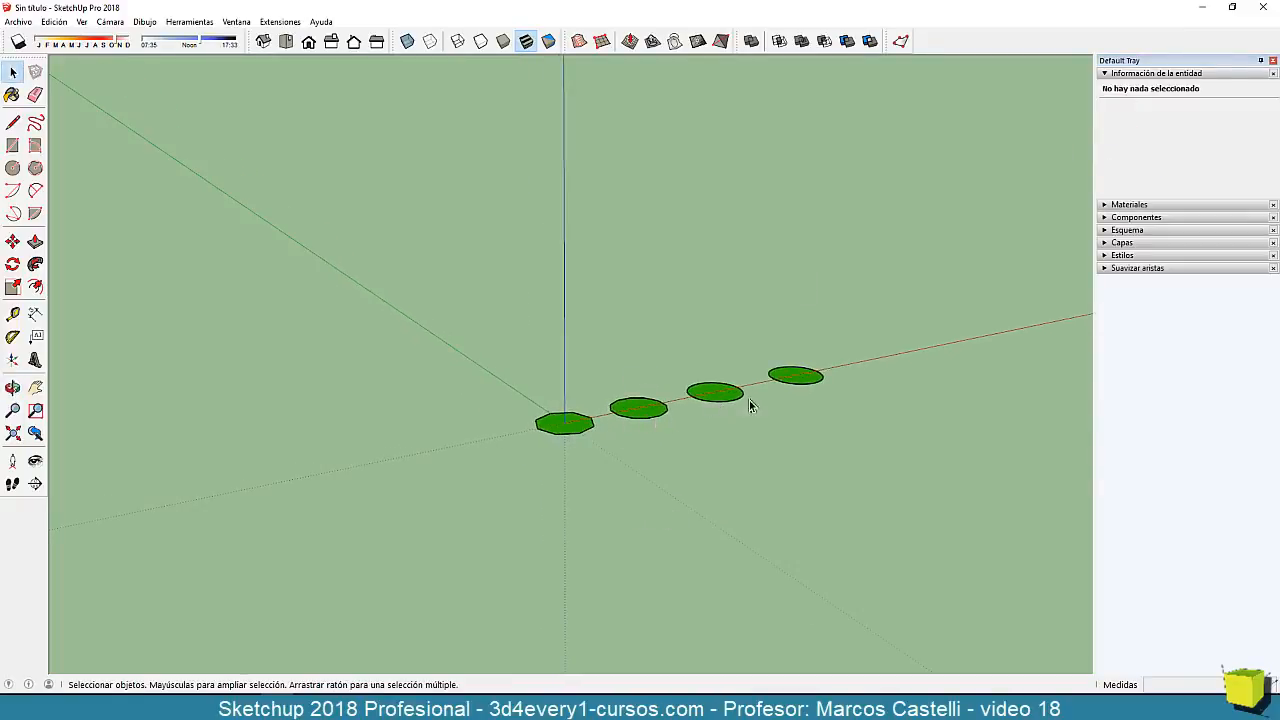
{"action": "middle_click_drag", "start_coordinate": [730, 427], "coordinate": [526, 489]}
{"action": "key", "text": "p"}
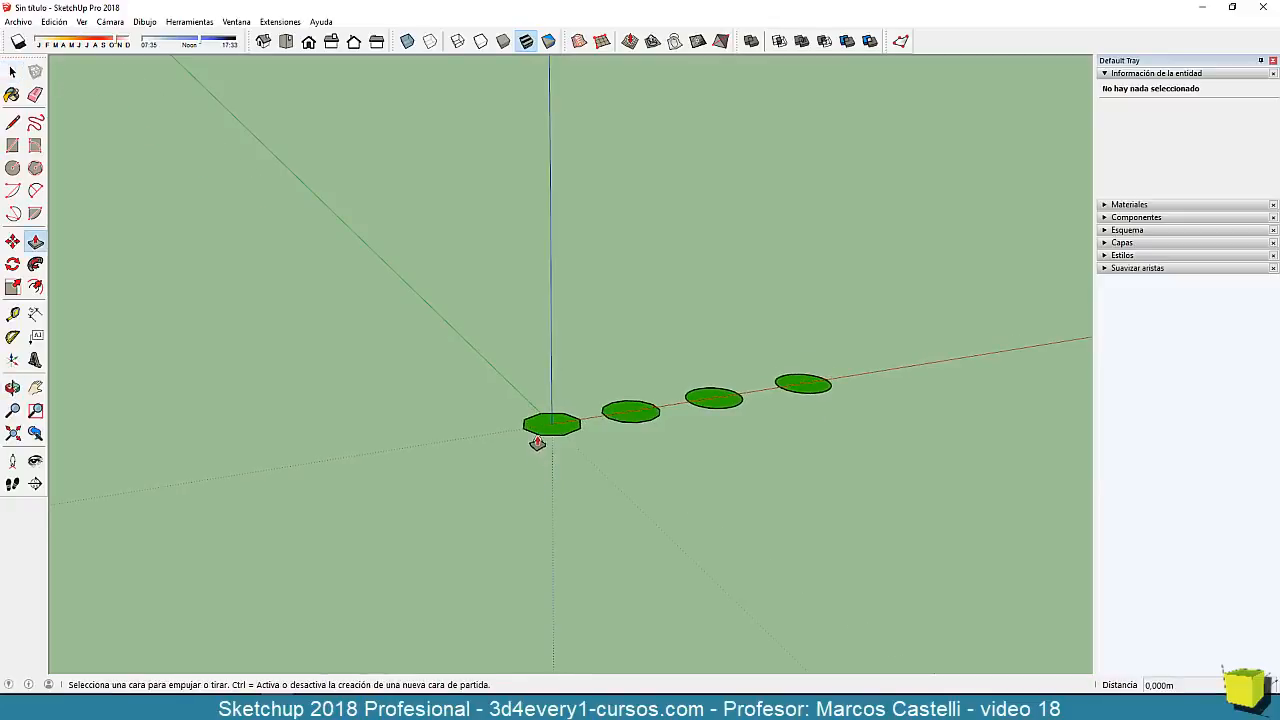
{"action": "left_click_drag", "start_coordinate": [557, 396], "coordinate": [549, 179]}
{"action": "left_click_drag", "start_coordinate": [631, 400], "coordinate": [585, 190]}
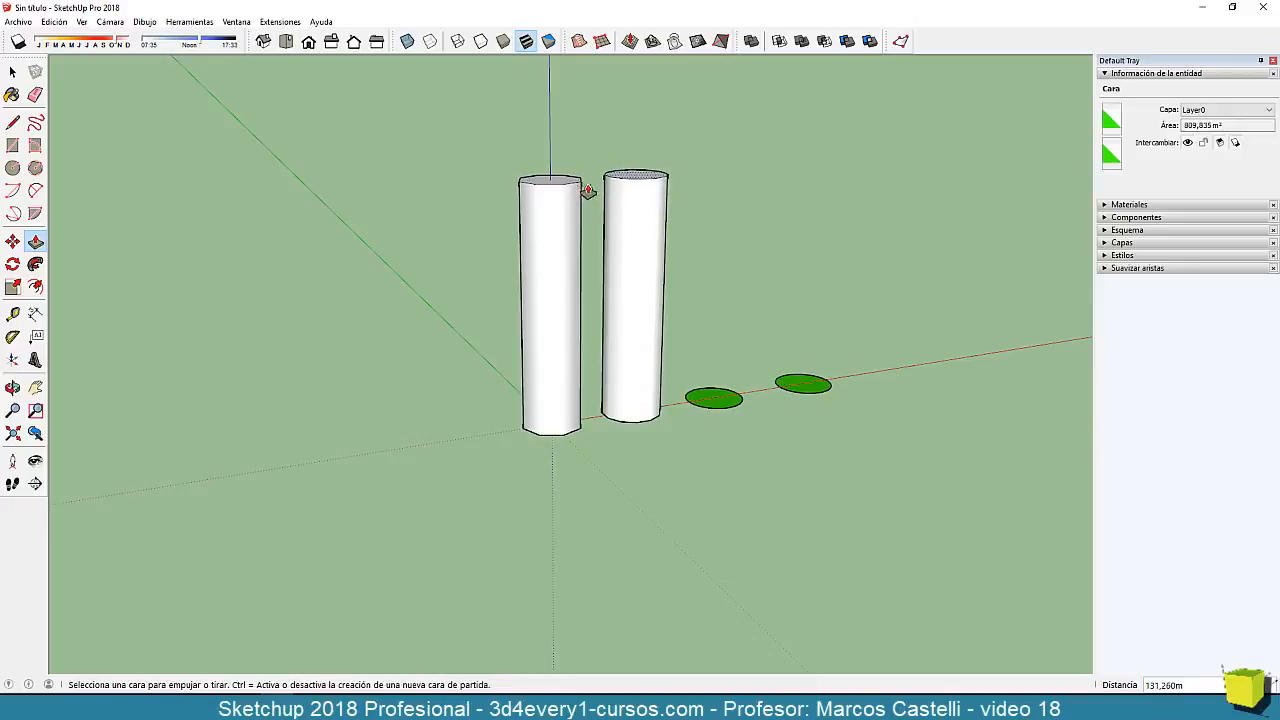
{"action": "left_click_drag", "start_coordinate": [706, 388], "coordinate": [660, 180]}
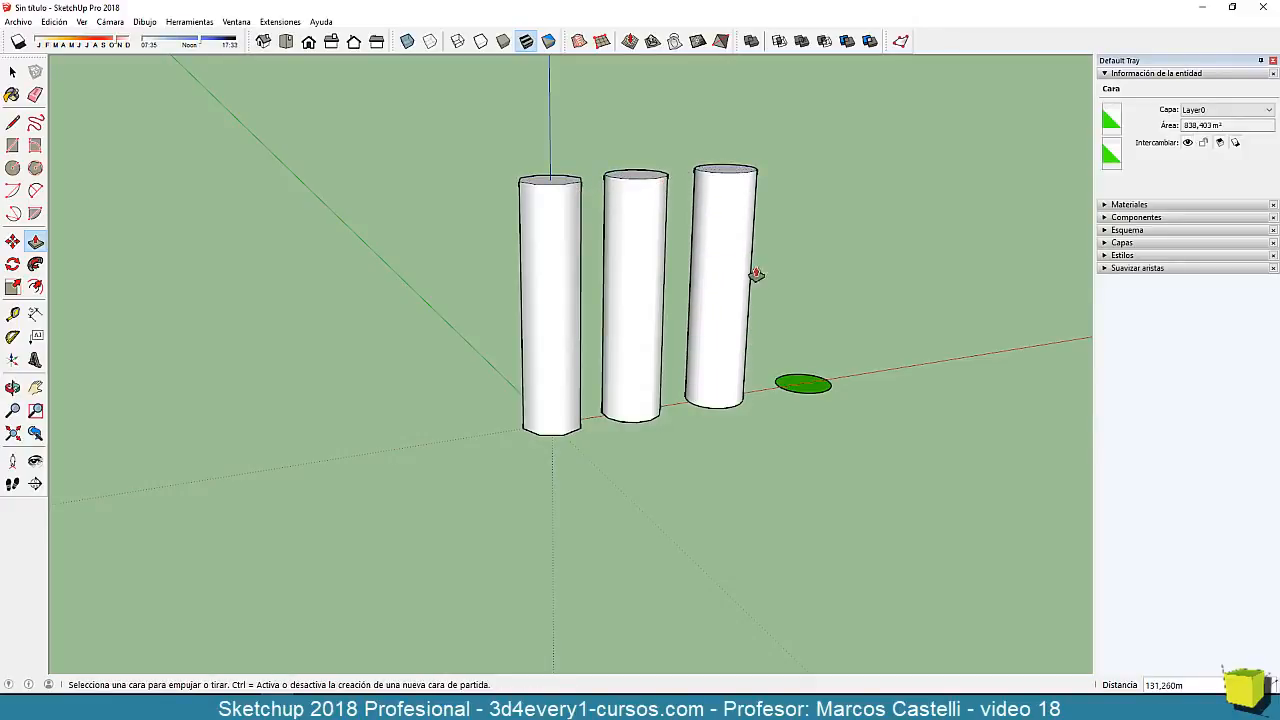
{"action": "left_click_drag", "start_coordinate": [802, 383], "coordinate": [749, 180]}
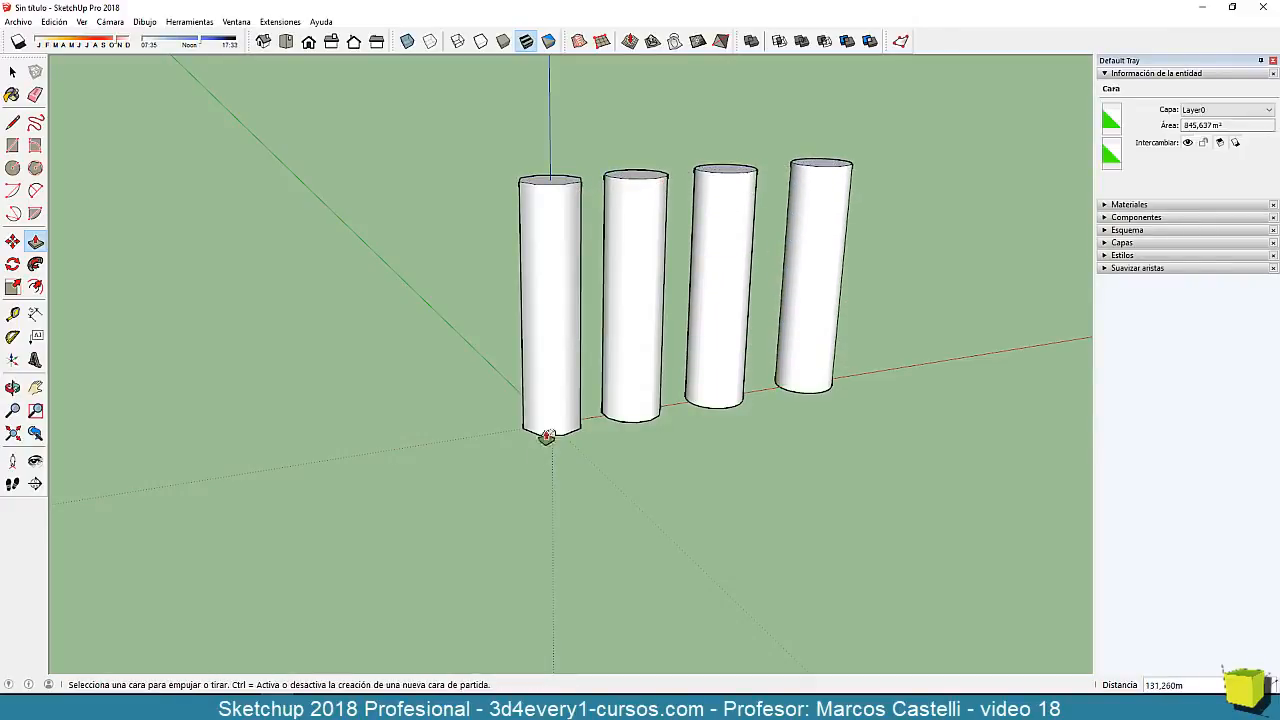
{"action": "scroll", "coordinate": [564, 491], "scroll_direction": "down", "scroll_amount": 2}
{"action": "key", "text": "space"}
Turn on the display of hidden geometry so the facet edges of the four cylinders show.
{"action": "middle_click_drag", "start_coordinate": [600, 543], "coordinate": [632, 474]}
{"action": "scroll", "coordinate": [608, 477], "scroll_direction": "down", "scroll_amount": 3}
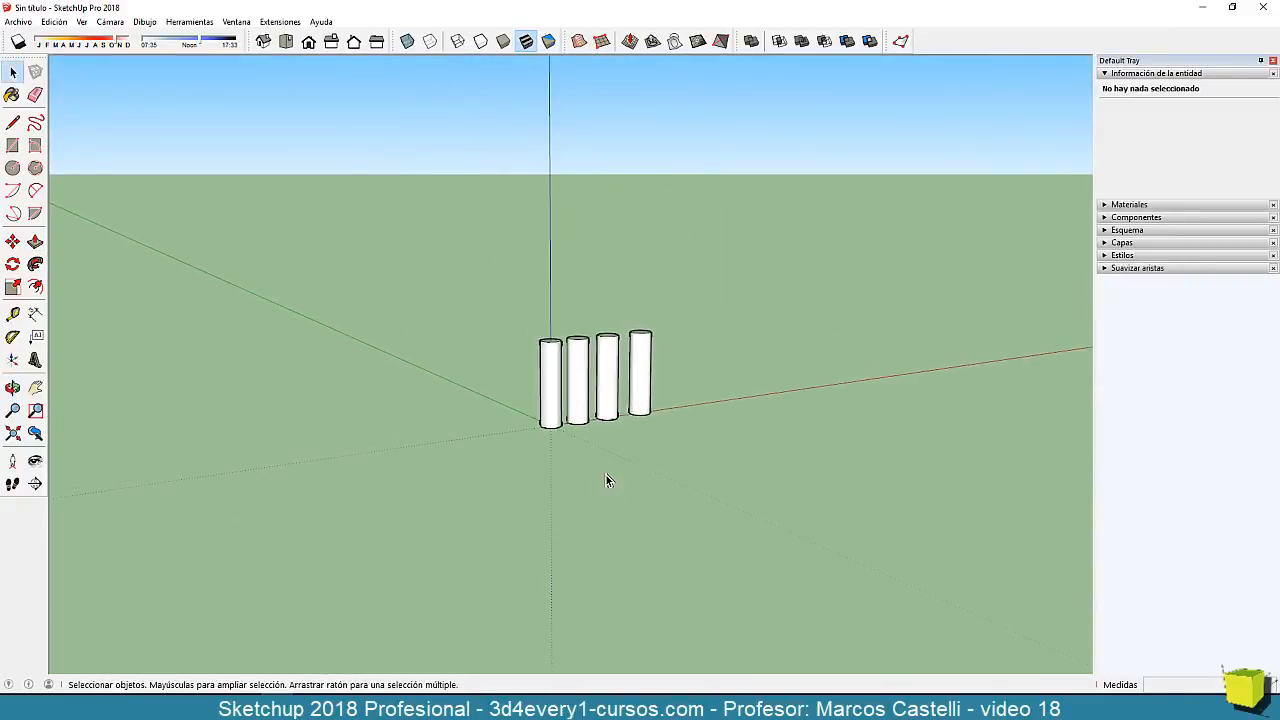
{"action": "middle_click_drag", "start_coordinate": [627, 552], "coordinate": [606, 454], "text": "shift"}
{"action": "scroll", "coordinate": [594, 383], "scroll_direction": "up", "scroll_amount": 1}
{"action": "middle_click_drag", "start_coordinate": [594, 383], "coordinate": [622, 510]}
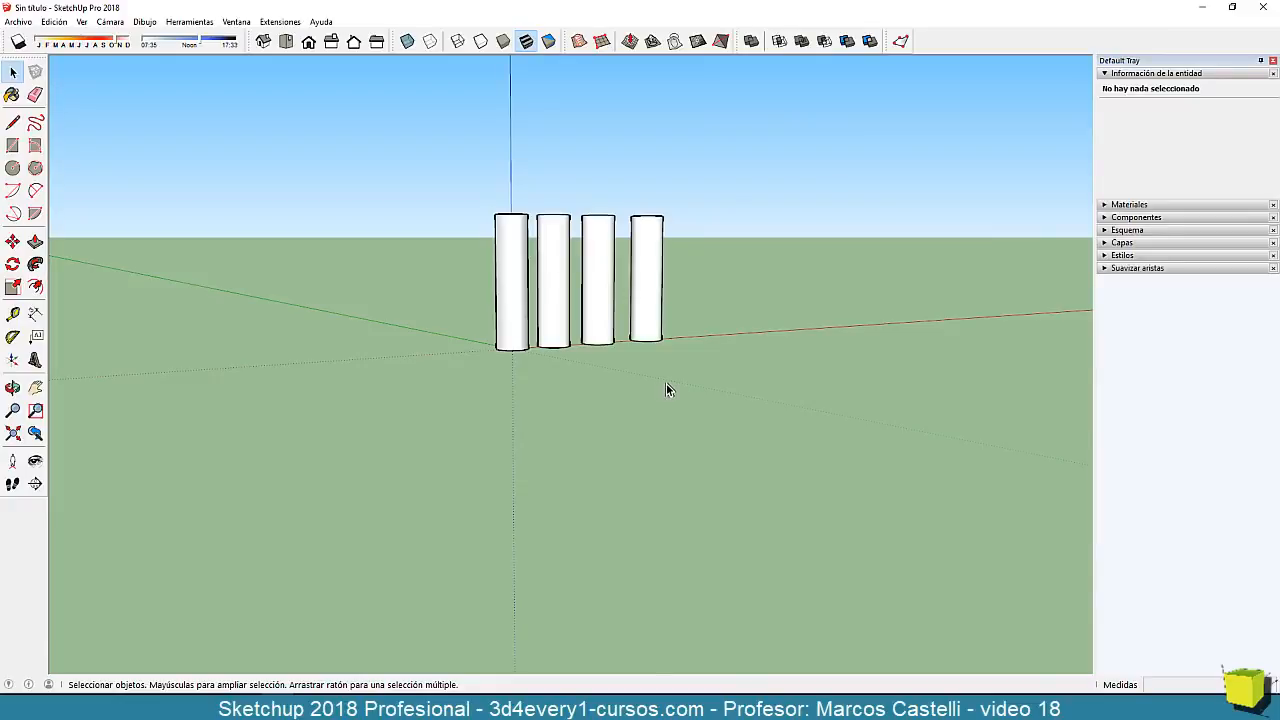
{"action": "key", "text": "alt+h"}
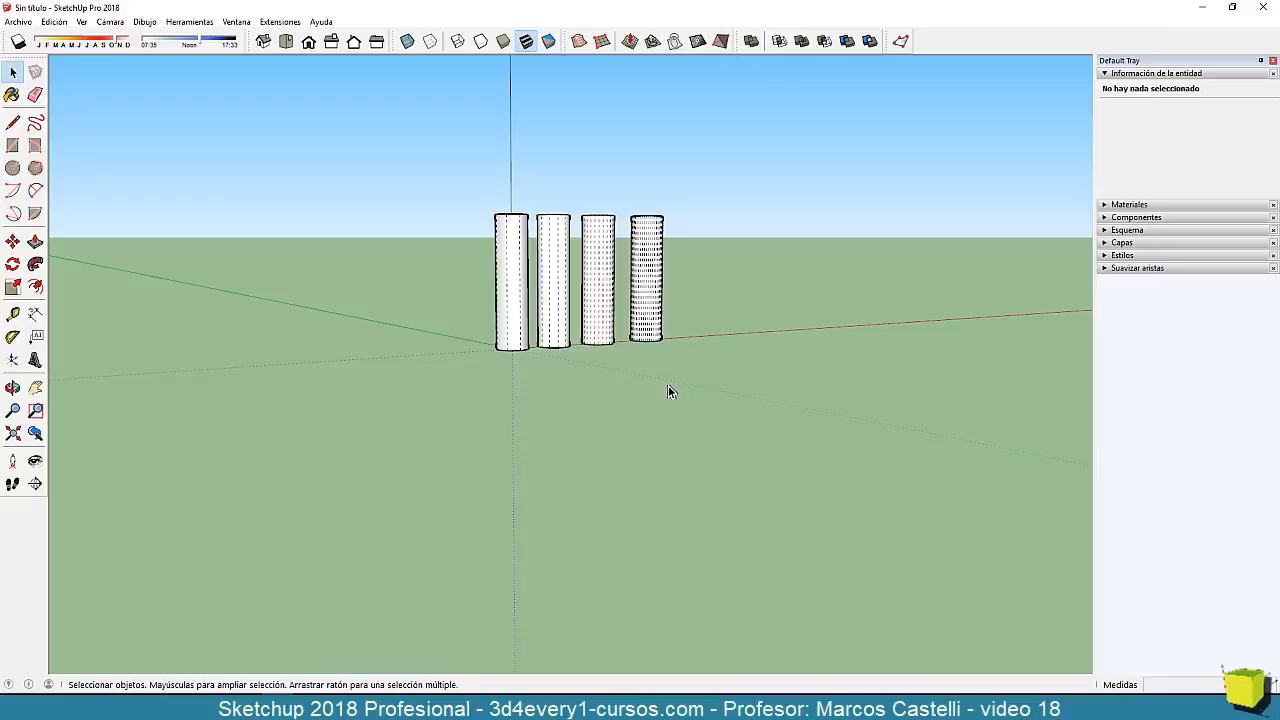
Draw a 24-sided circle in front of the last cylinder and extrude it upward about 247.85 m with Push/Pull.
{"action": "middle_click_drag", "start_coordinate": [606, 409], "coordinate": [571, 477]}
{"action": "scroll", "coordinate": [583, 474], "scroll_direction": "down", "scroll_amount": 3}
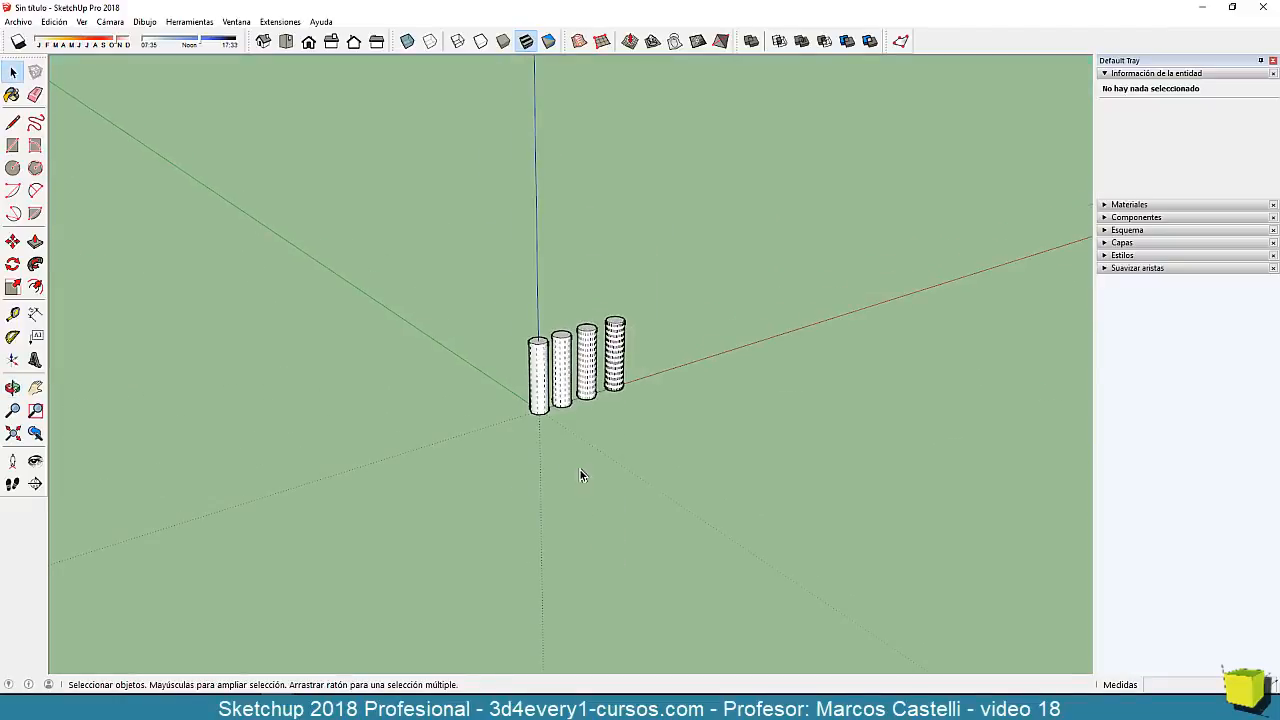
{"action": "scroll", "coordinate": [590, 465], "scroll_direction": "up", "scroll_amount": 2}
{"action": "key", "text": "c"}
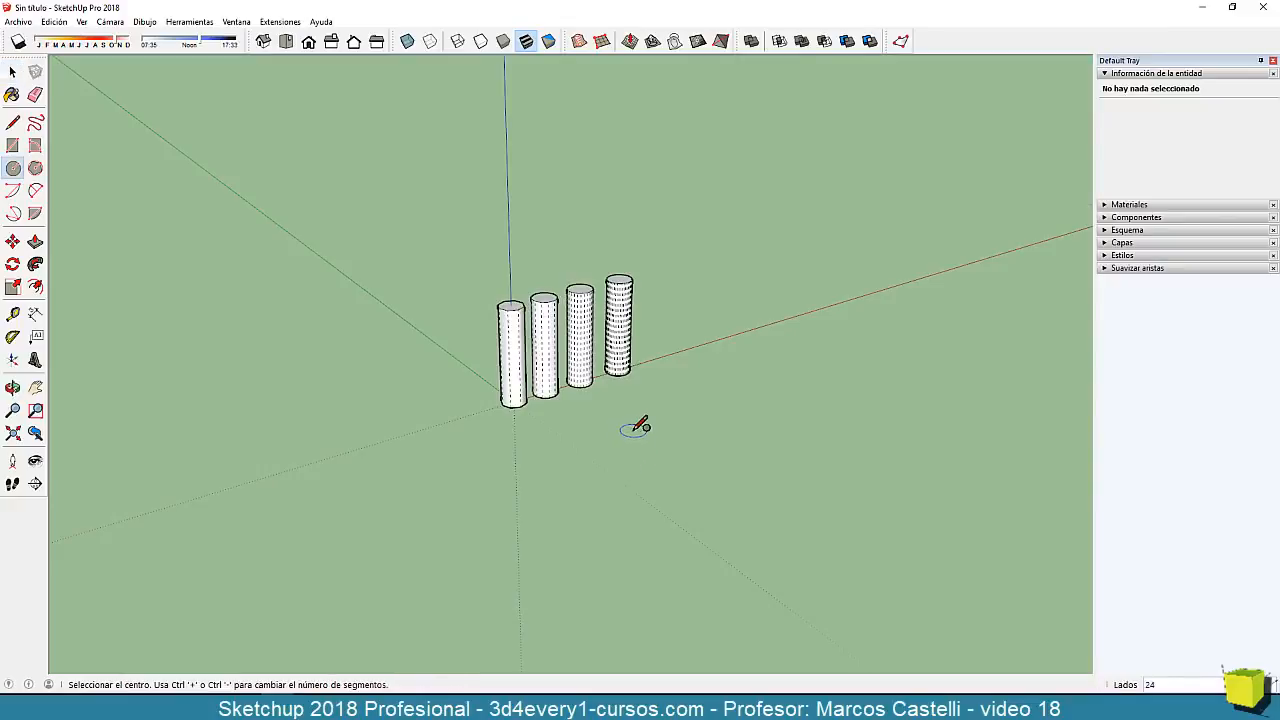
{"action": "left_click", "coordinate": [633, 431]}
{"action": "left_click", "coordinate": [684, 430]}
{"action": "key", "text": "p"}
{"action": "left_click", "coordinate": [634, 434]}
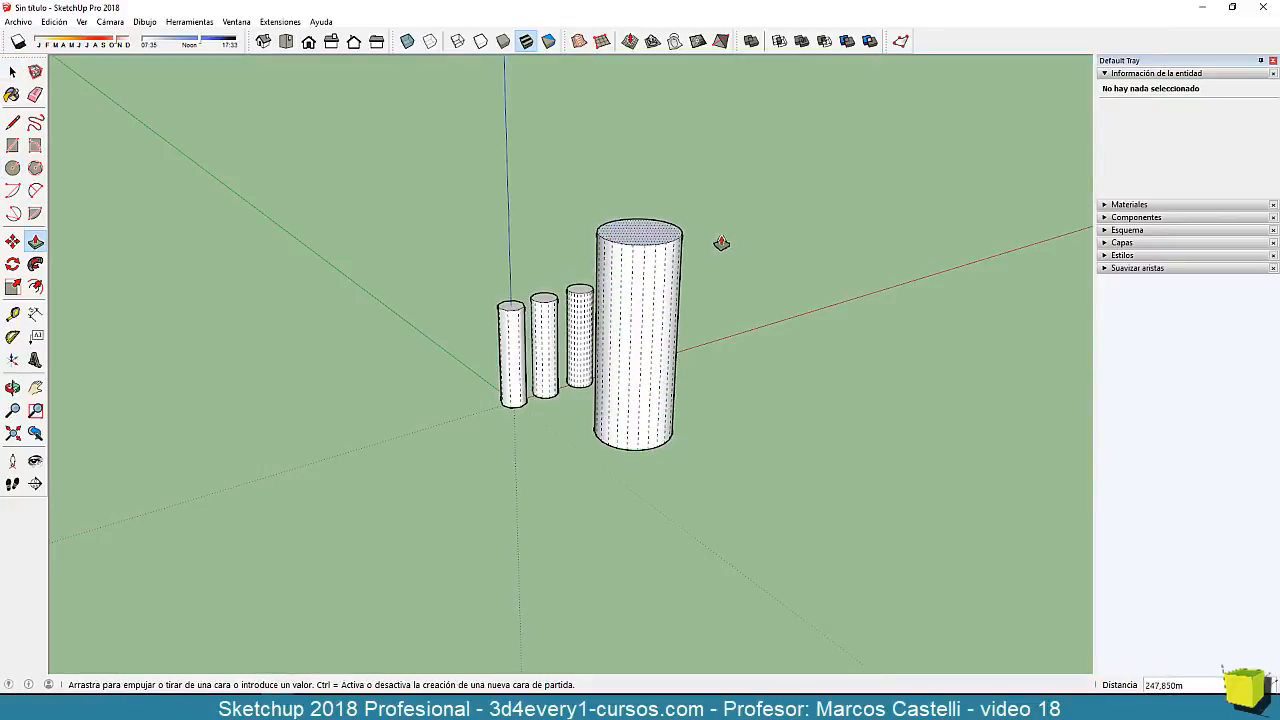
{"action": "left_click", "coordinate": [720, 243]}
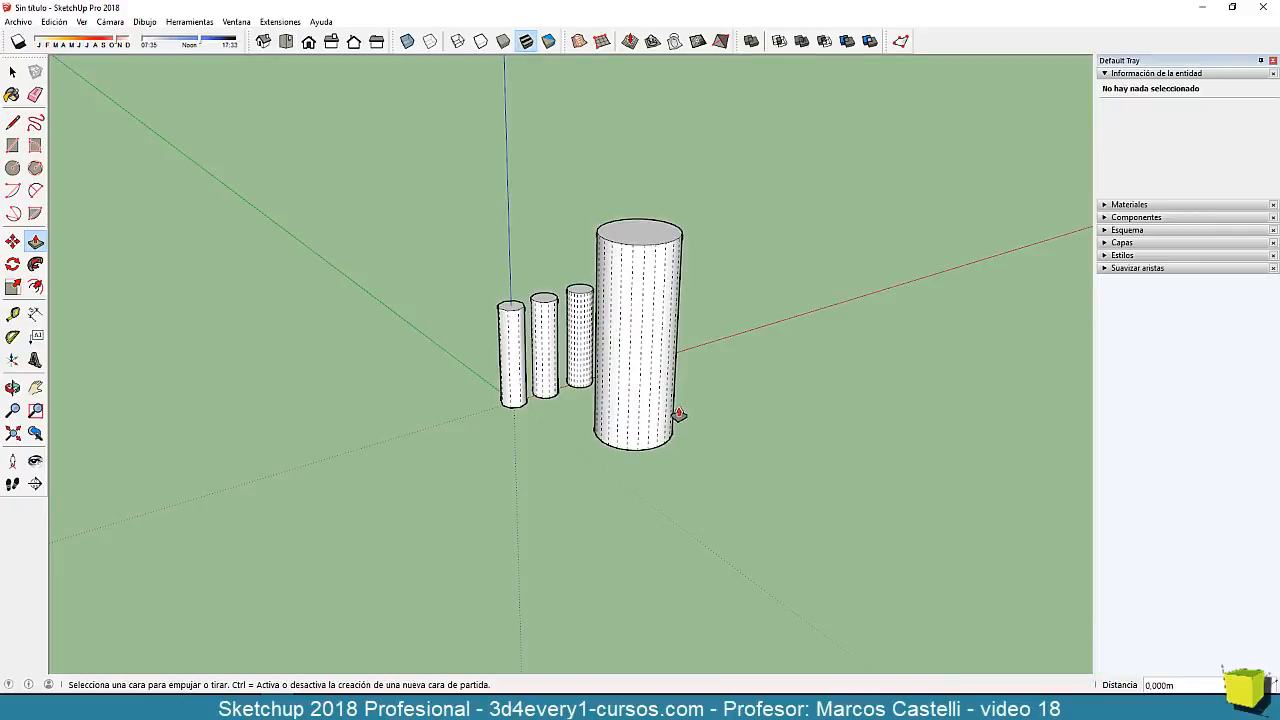
Delete the entire large test cylinder standing in front of the row.
{"action": "left_click", "coordinate": [664, 423]}
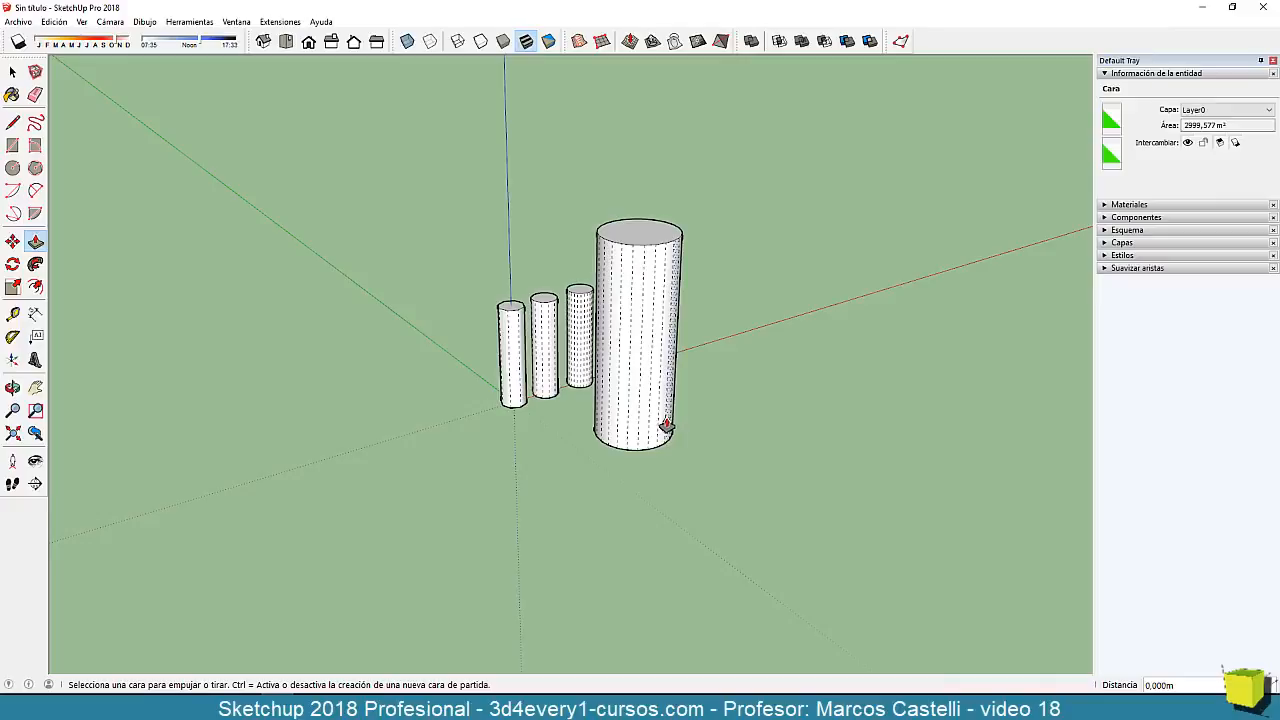
{"action": "key", "text": "space"}
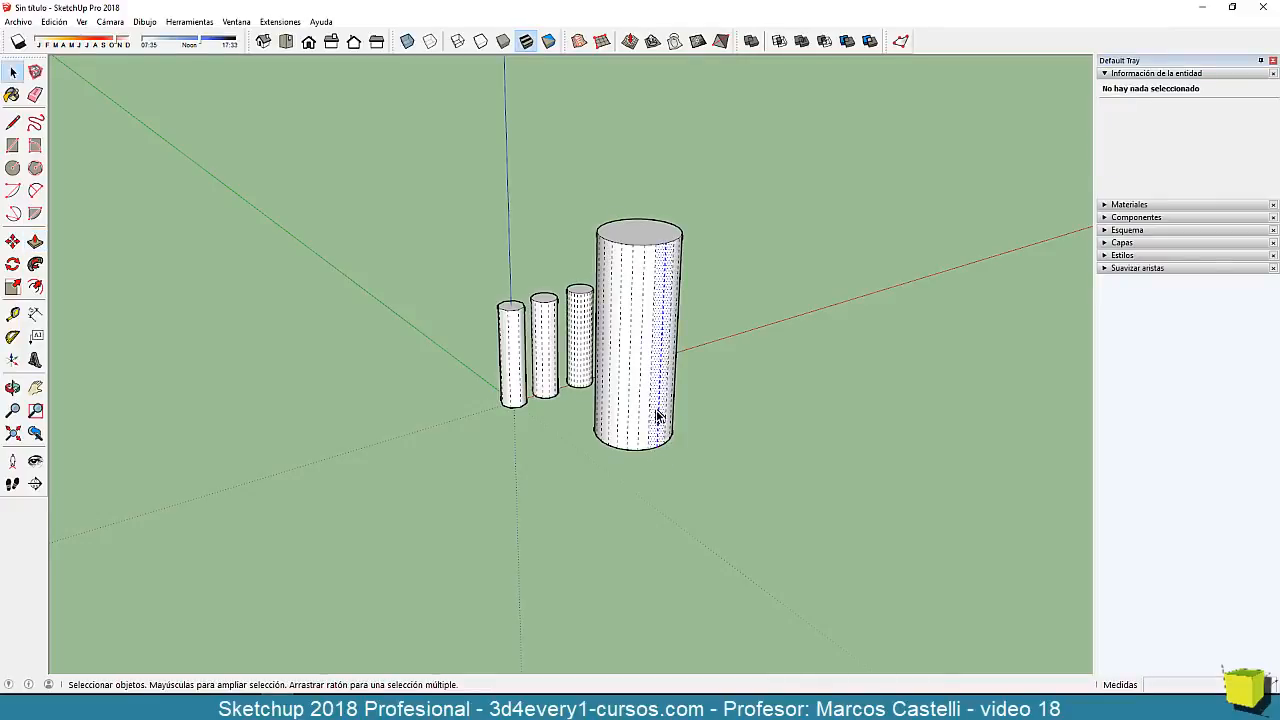
{"action": "triple_click", "coordinate": [660, 425]}
{"action": "left_click", "coordinate": [671, 446]}
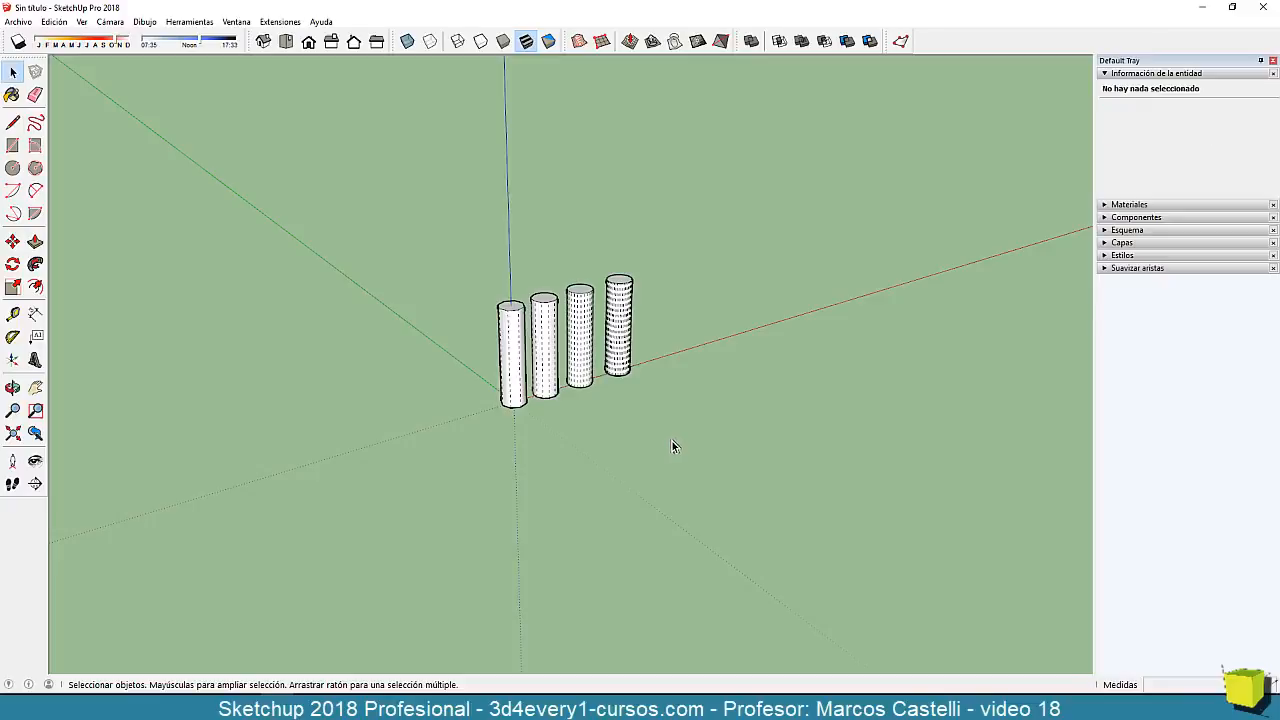
Draw another large circle in front of the last cylinder and extrude it into a shorter, wide cylinder.
{"action": "middle_click_drag", "start_coordinate": [672, 445], "coordinate": [645, 411]}
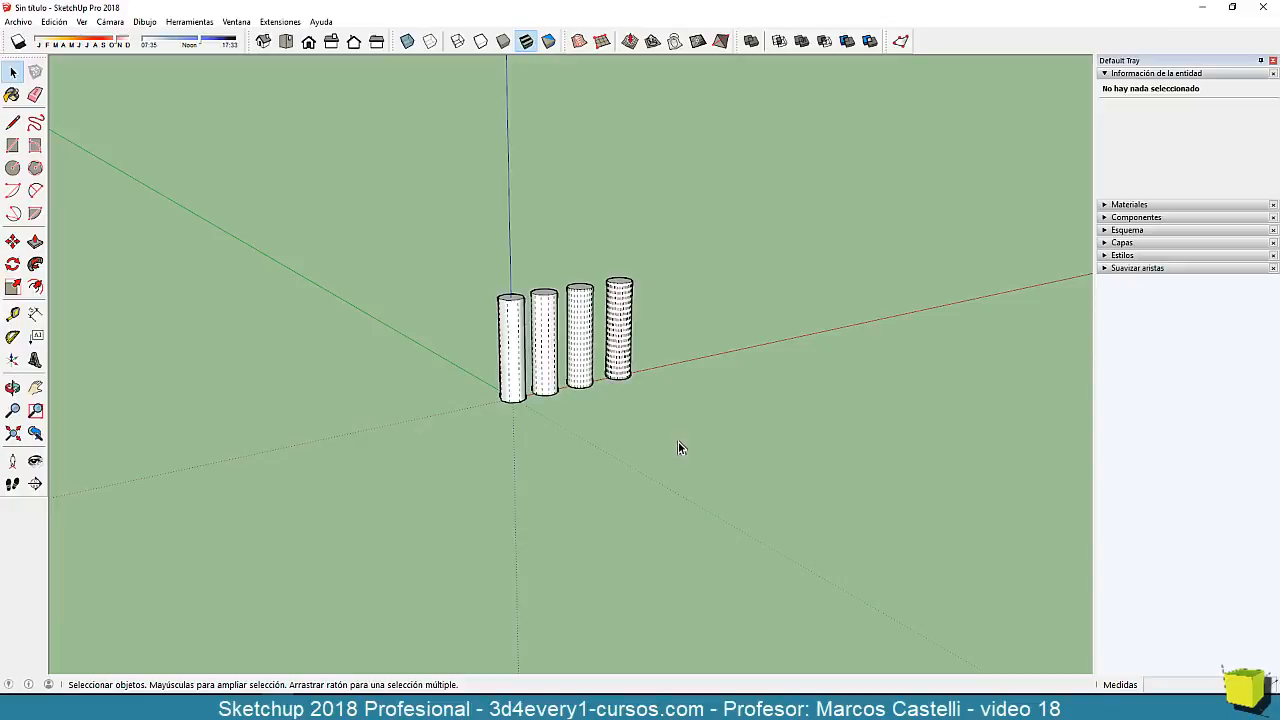
{"action": "key", "text": "c"}
{"action": "left_click", "coordinate": [652, 431]}
{"action": "left_click", "coordinate": [683, 434]}
{"action": "key", "text": "p"}
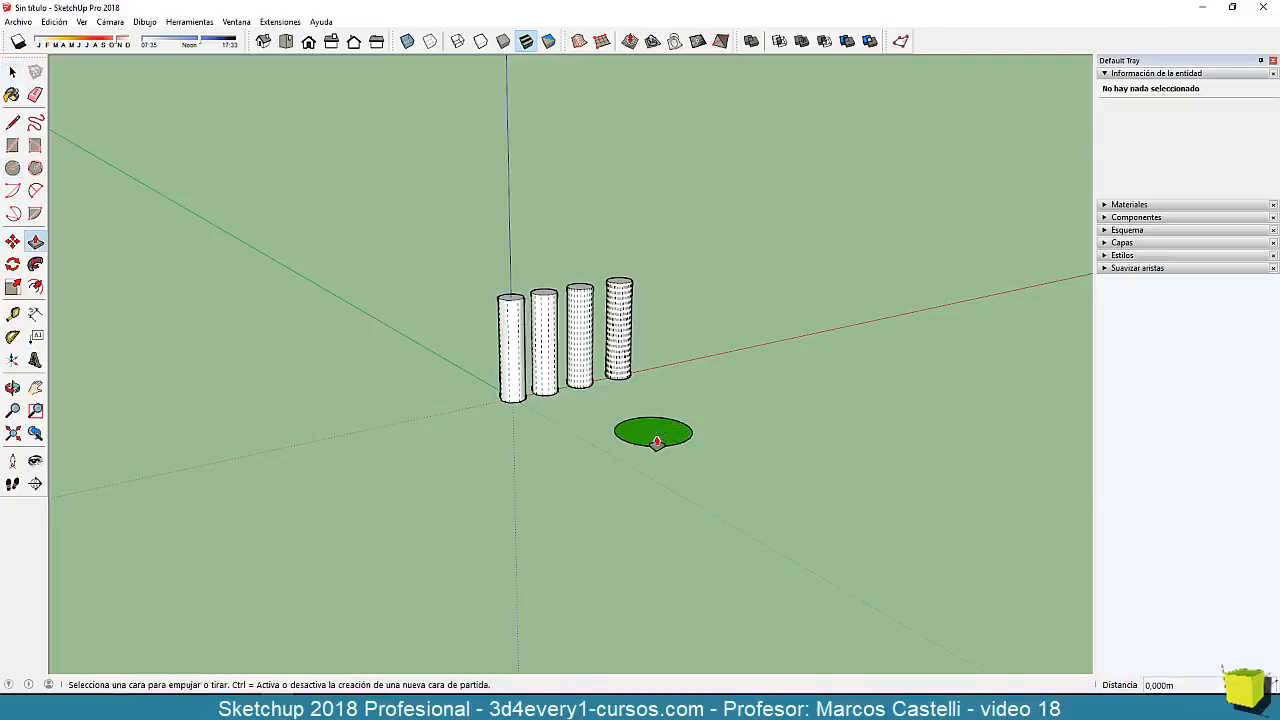
{"action": "left_click", "coordinate": [654, 434]}
{"action": "left_click", "coordinate": [694, 349]}
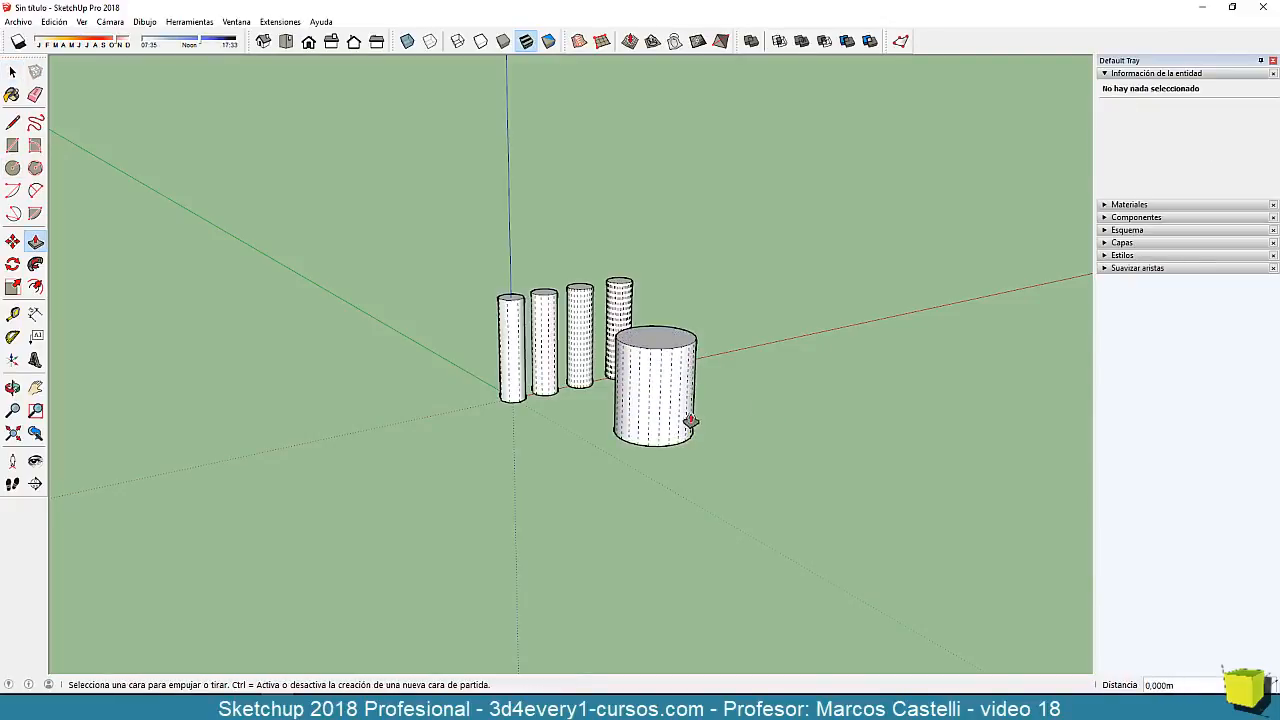
Select all connected geometry of the short, wide cylinder and delete it.
{"action": "key", "text": "a"}
{"action": "double_click", "coordinate": [664, 405]}
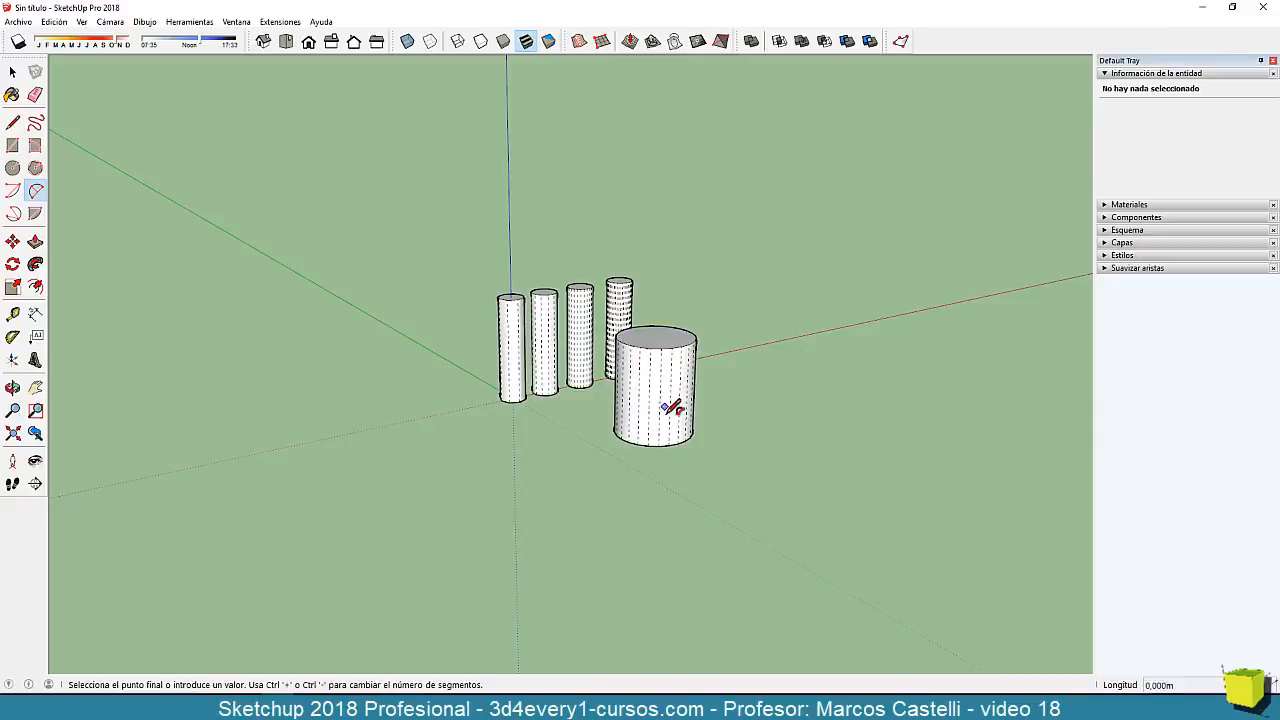
{"action": "key", "text": "space"}
{"action": "triple_click", "coordinate": [659, 410]}
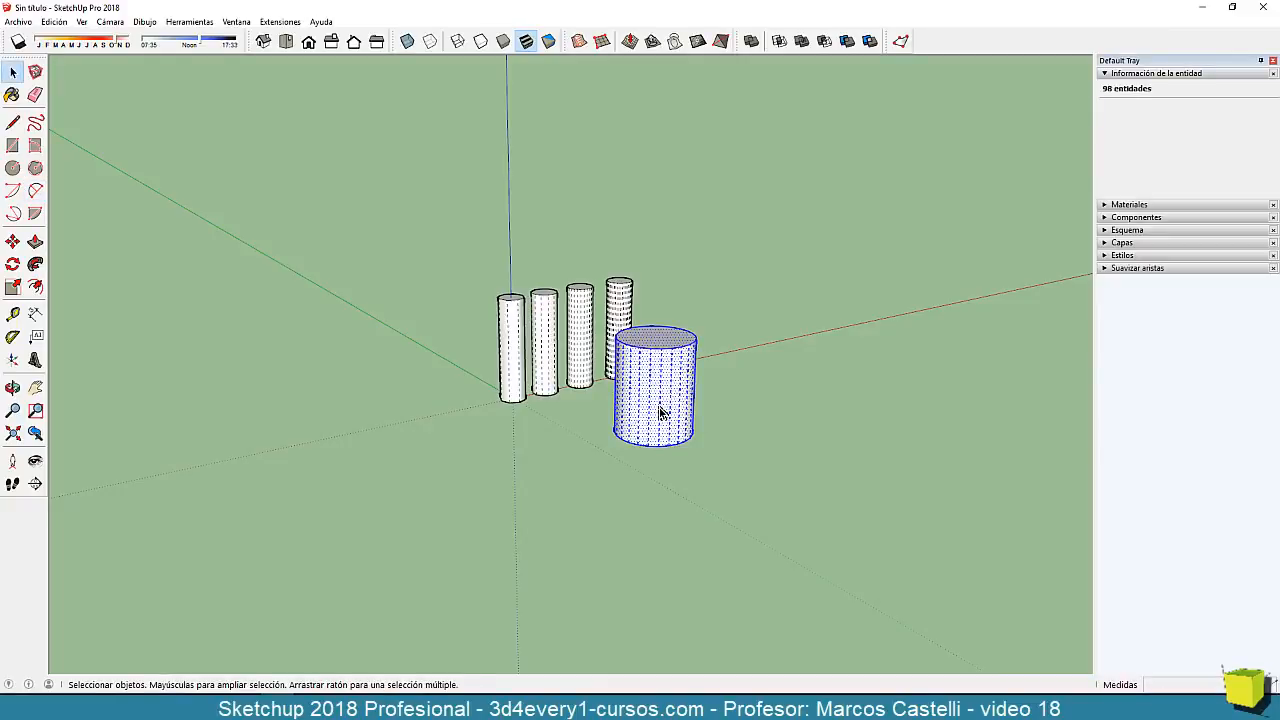
{"action": "key", "text": "Delete"}
Select the whole 48-segment cylinder at the end of the row, farthest from the origin.
{"action": "middle_click_drag", "start_coordinate": [687, 463], "coordinate": [701, 495]}
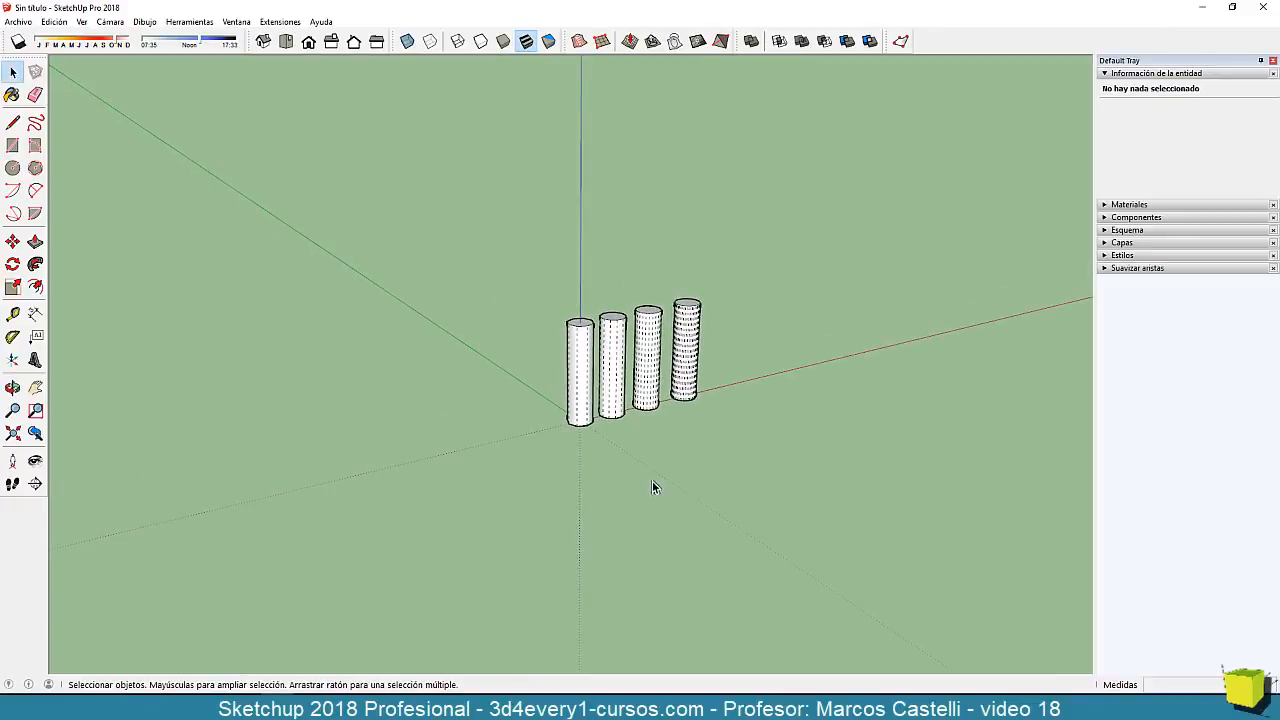
{"action": "mouse_move", "coordinate": [652, 482]}
{"action": "middle_mouse_down"}
{"action": "mouse_move", "coordinate": [640, 502]}
{"action": "mouse_move", "coordinate": [691, 491]}
{"action": "mouse_move", "coordinate": [660, 518]}
{"action": "mouse_move", "coordinate": [665, 495]}
{"action": "middle_mouse_up"}
{"action": "scroll", "coordinate": [638, 452], "scroll_direction": "up", "scroll_amount": 2}
{"action": "scroll", "coordinate": [638, 452], "scroll_direction": "up", "scroll_amount": 1}
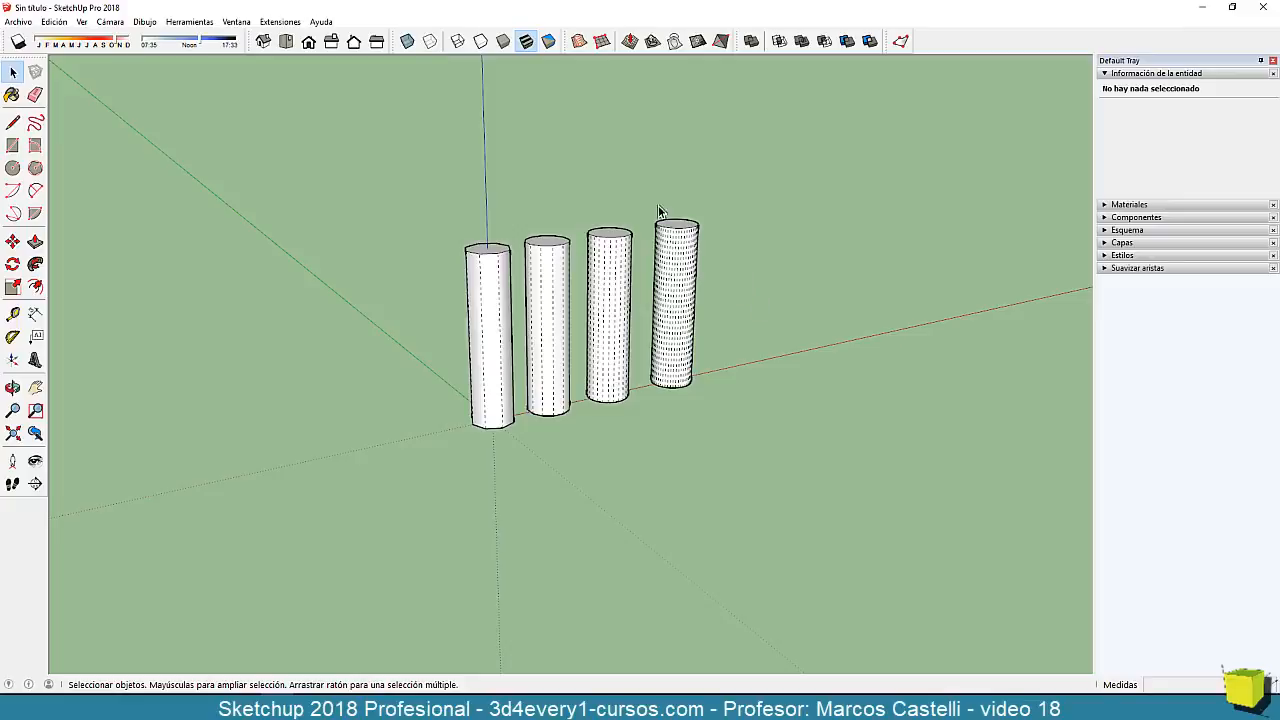
{"action": "left_click_drag", "start_coordinate": [639, 194], "coordinate": [790, 460]}
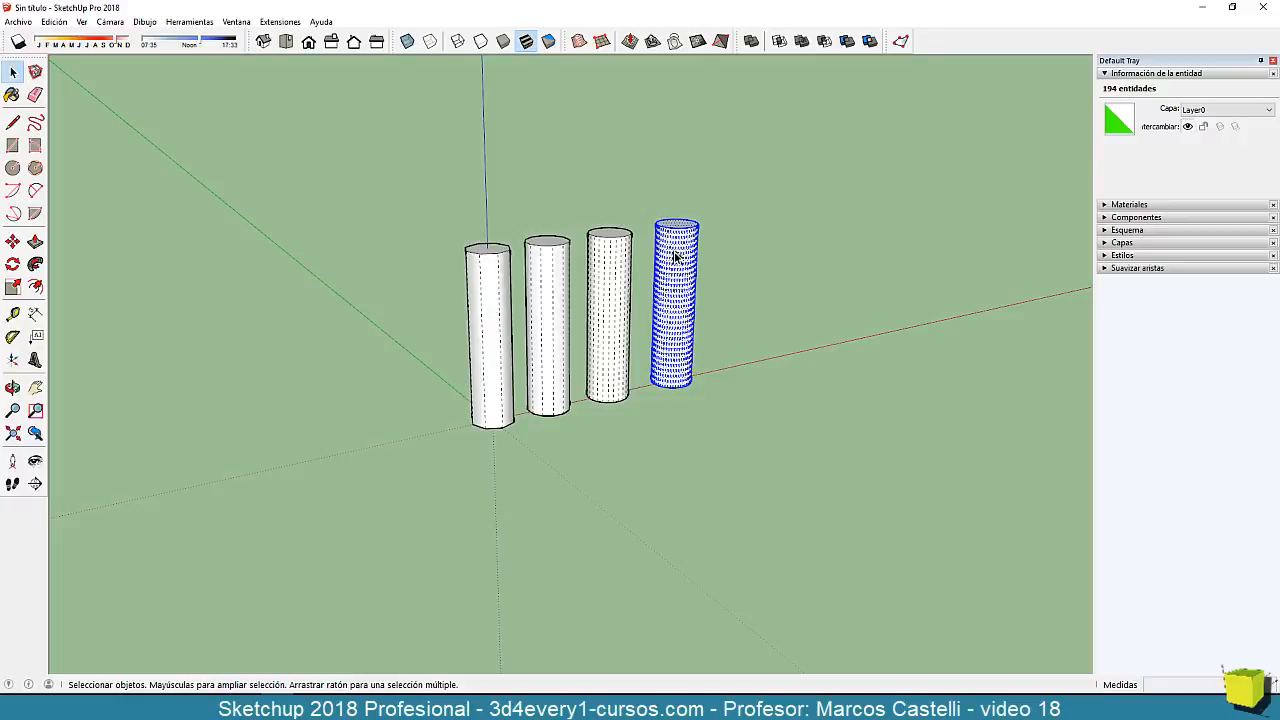
Examine the selected cylinder's dense facets up close and compare them with the neighbouring cylinders, ending with nothing selected.
{"action": "scroll", "coordinate": [666, 331], "scroll_direction": "up", "scroll_amount": 6}
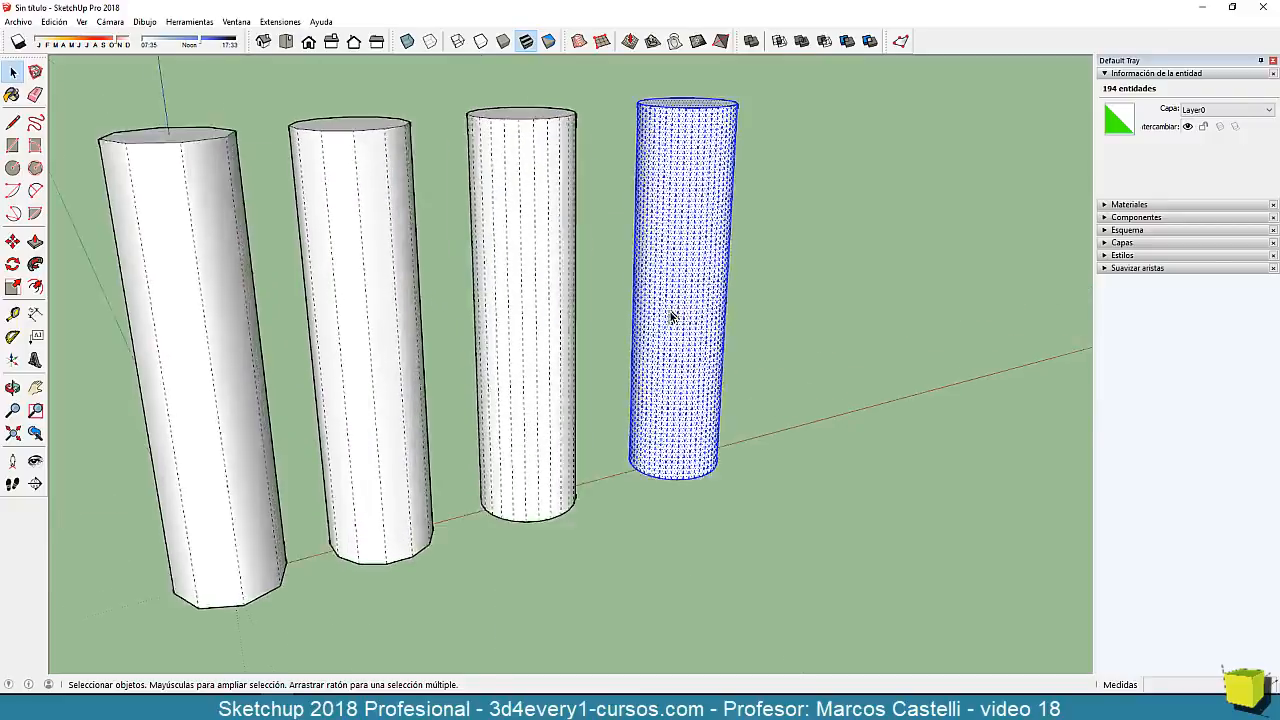
{"action": "middle_click_drag", "start_coordinate": [718, 446], "coordinate": [643, 424]}
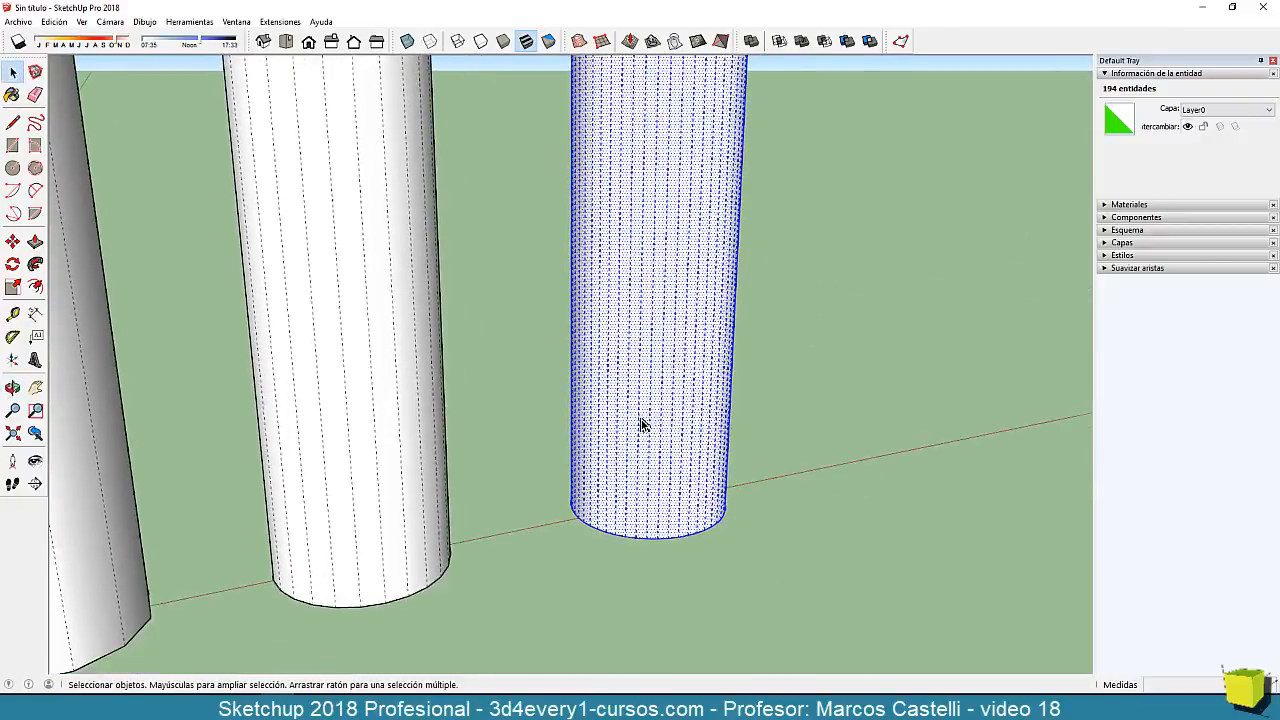
{"action": "scroll", "coordinate": [643, 428], "scroll_direction": "up", "scroll_amount": 3}
{"action": "middle_click_drag", "start_coordinate": [669, 489], "coordinate": [646, 374]}
{"action": "scroll", "coordinate": [646, 374], "scroll_direction": "up", "scroll_amount": 3}
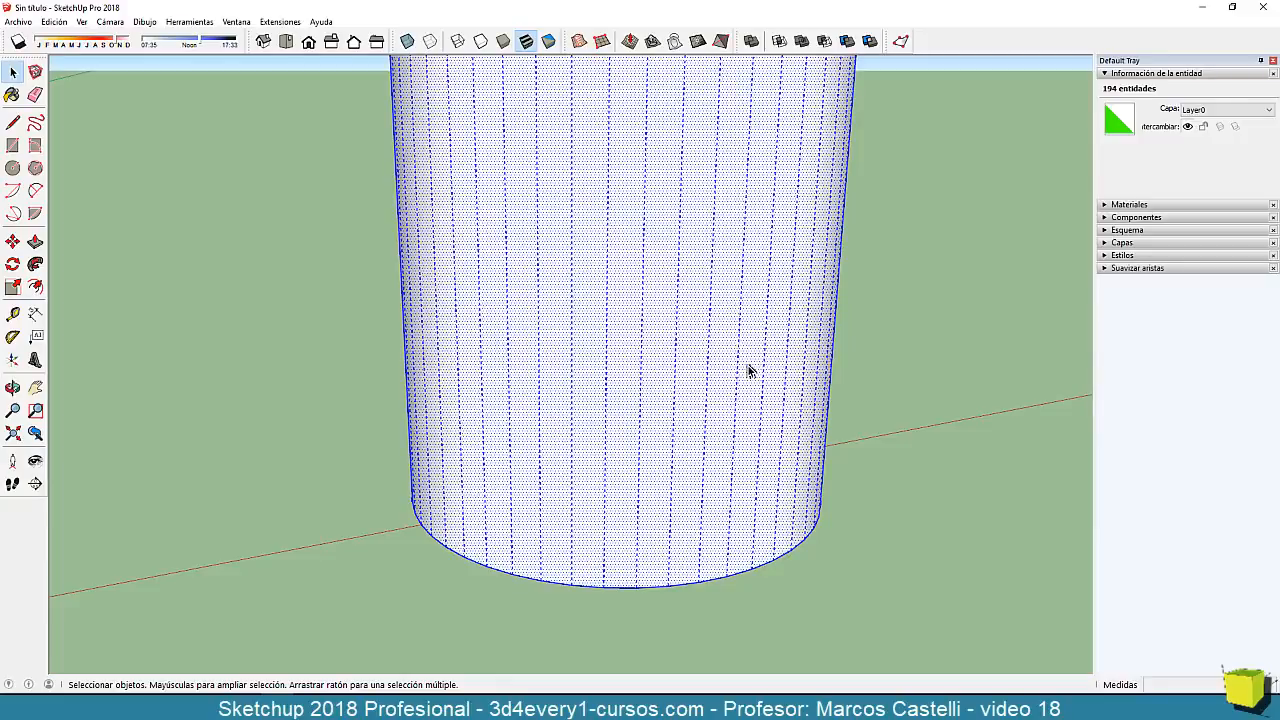
{"action": "scroll", "coordinate": [748, 370], "scroll_direction": "down", "scroll_amount": 2}
{"action": "scroll", "coordinate": [748, 370], "scroll_direction": "down", "scroll_amount": 1}
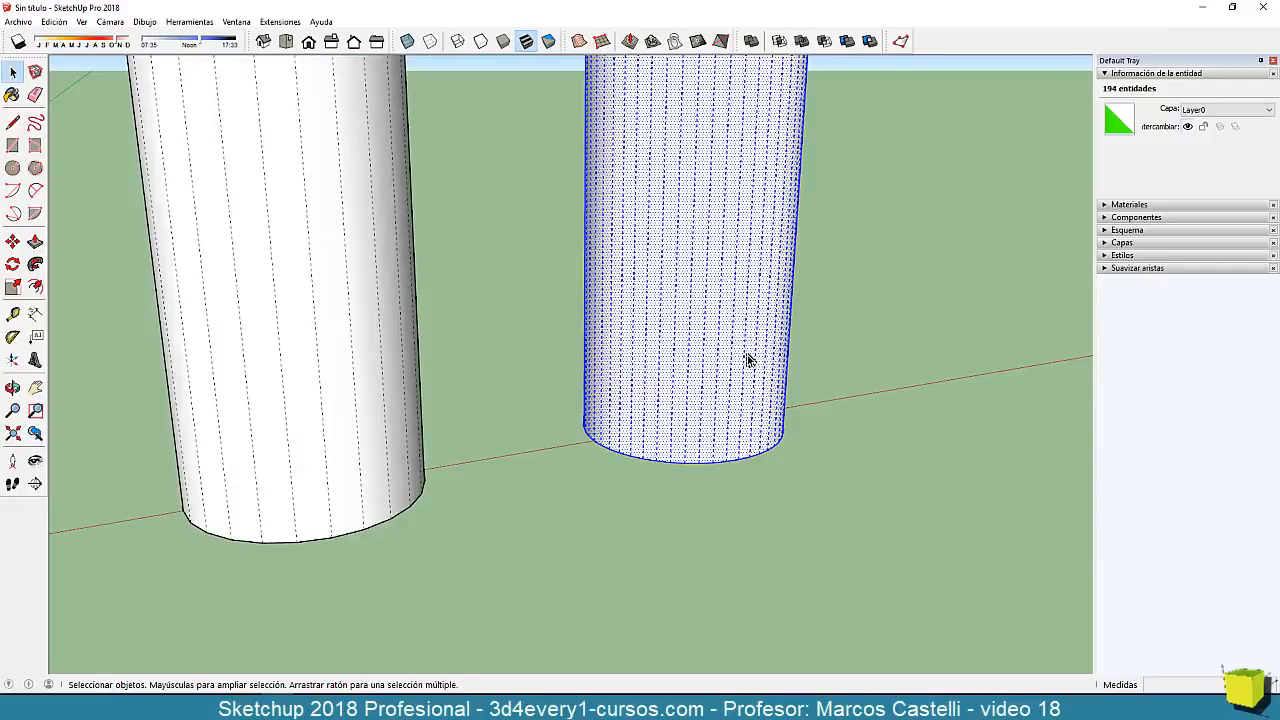
{"action": "scroll", "coordinate": [750, 357], "scroll_direction": "down", "scroll_amount": 5}
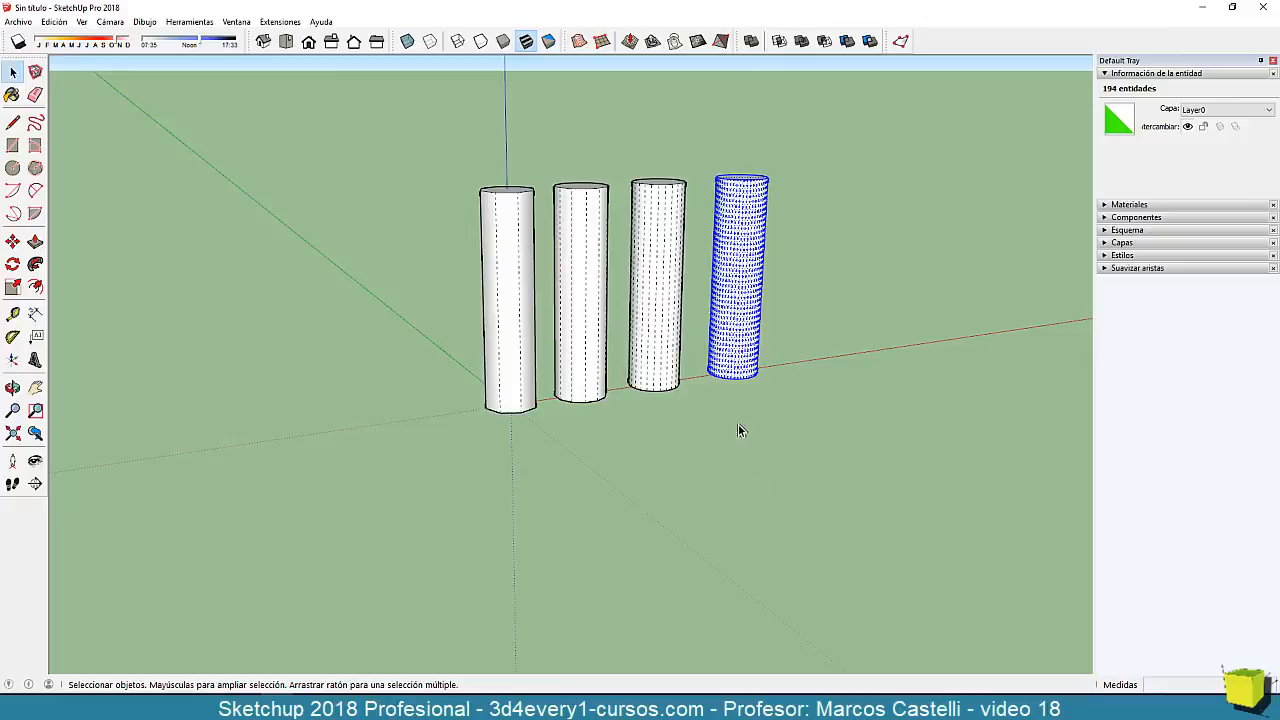
{"action": "scroll", "coordinate": [690, 424], "scroll_direction": "down", "scroll_amount": 4}
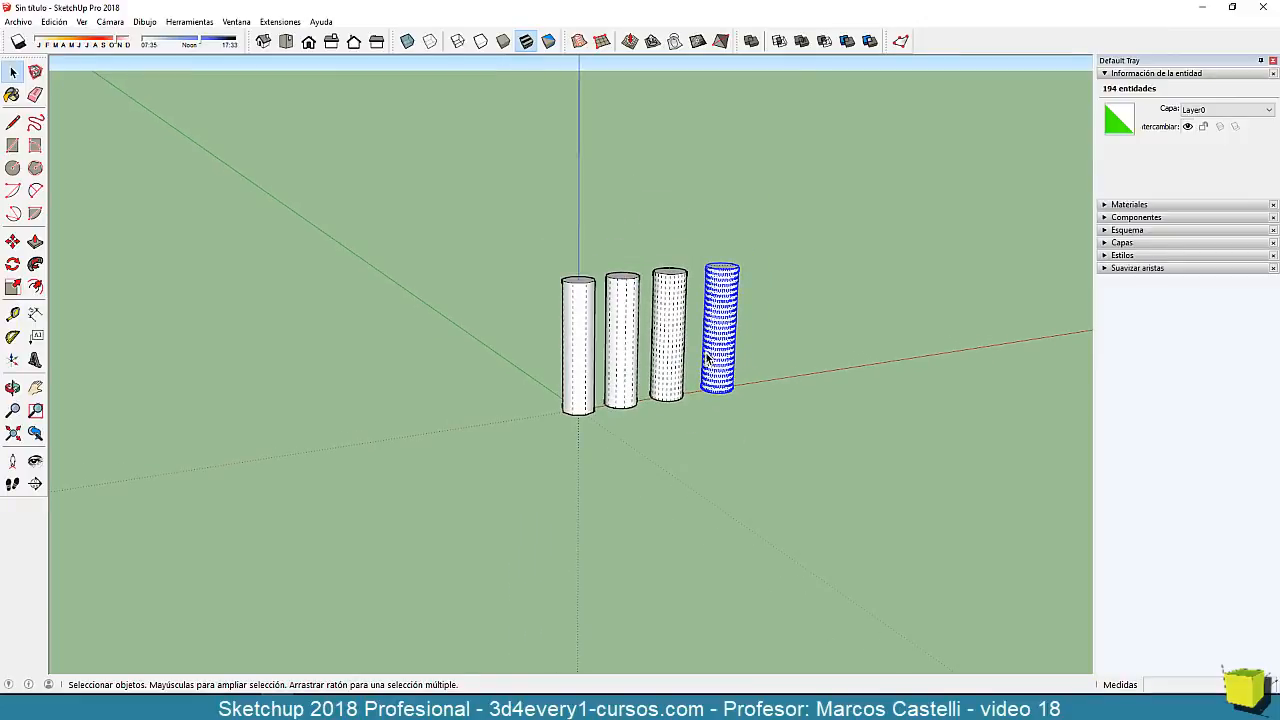
{"action": "scroll", "coordinate": [735, 325], "scroll_direction": "up", "scroll_amount": 2}
{"action": "left_click", "coordinate": [766, 440]}
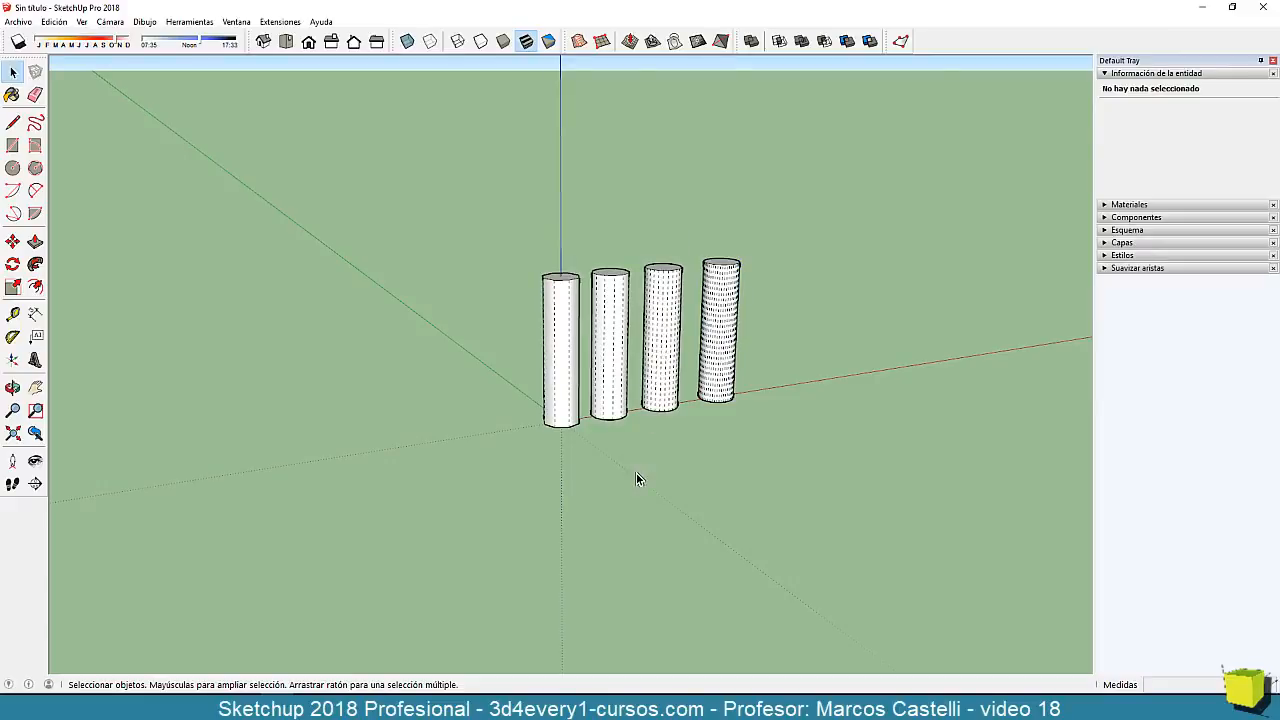
Turn off the display of hidden geometry and view the four cylinders from a low and a higher angle.
{"action": "mouse_move", "coordinate": [639, 470]}
{"action": "middle_mouse_down"}
{"action": "mouse_move", "coordinate": [700, 448]}
{"action": "mouse_move", "coordinate": [632, 420]}
{"action": "mouse_move", "coordinate": [641, 486]}
{"action": "middle_mouse_up"}
{"action": "scroll", "coordinate": [668, 443], "scroll_direction": "up", "scroll_amount": 3}
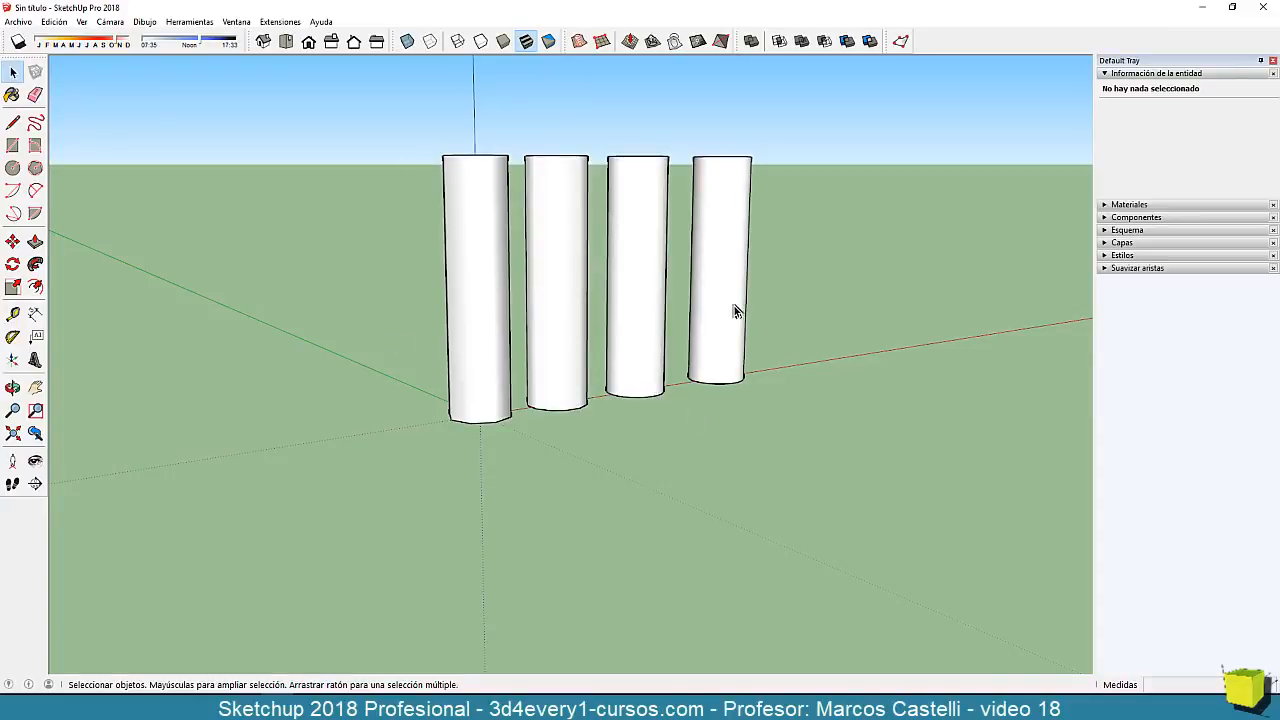
{"action": "scroll", "coordinate": [715, 322], "scroll_direction": "down", "scroll_amount": 3}
{"action": "middle_click_drag", "start_coordinate": [591, 389], "coordinate": [578, 453]}
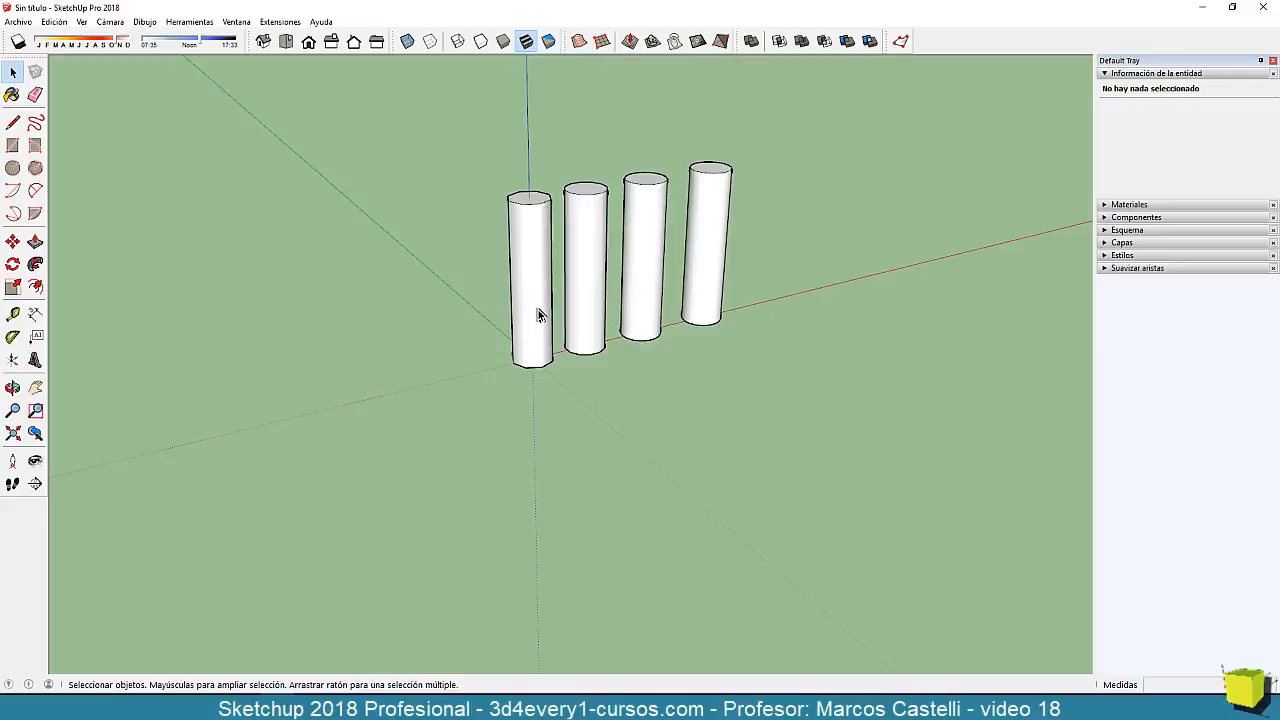
Show the hidden facet edges of the four cylinders for comparison and hide them again.
{"action": "key", "text": "o"}
{"action": "left_click_drag", "start_coordinate": [612, 405], "coordinate": [609, 387]}
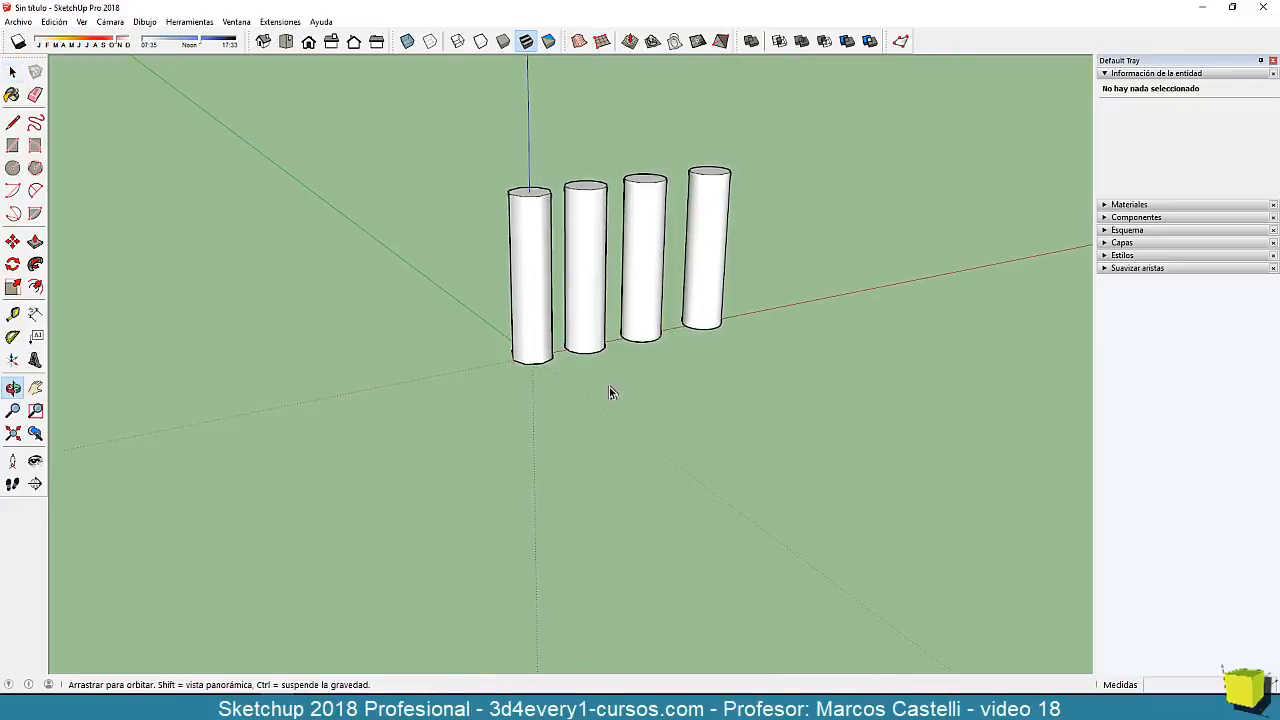
{"action": "key", "text": "space"}
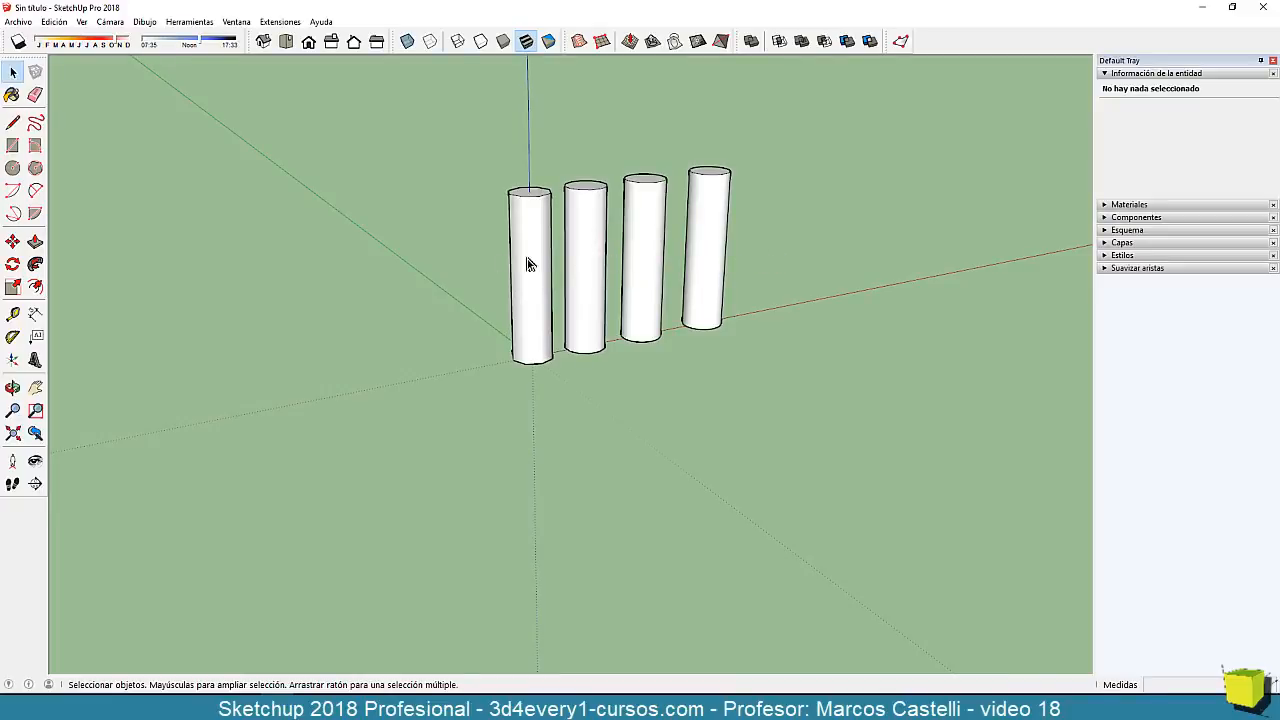
{"action": "key", "text": "alt+h"}
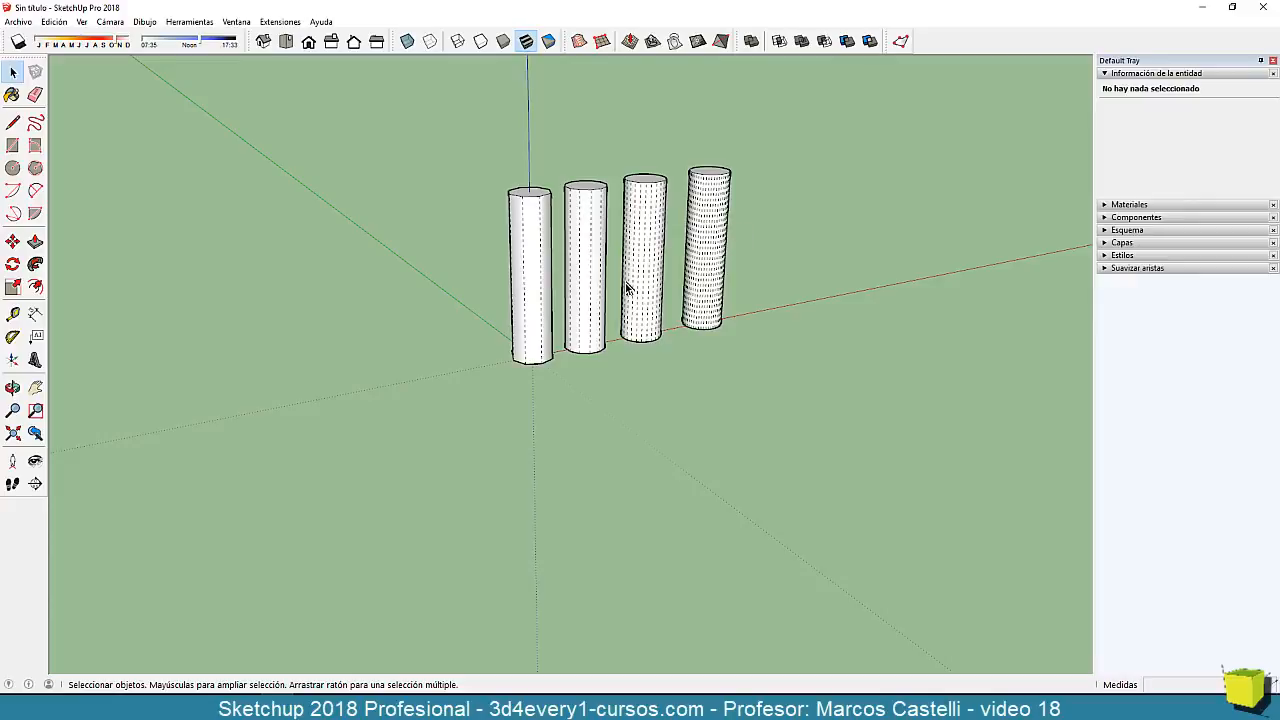
{"action": "key", "text": "alt+h"}
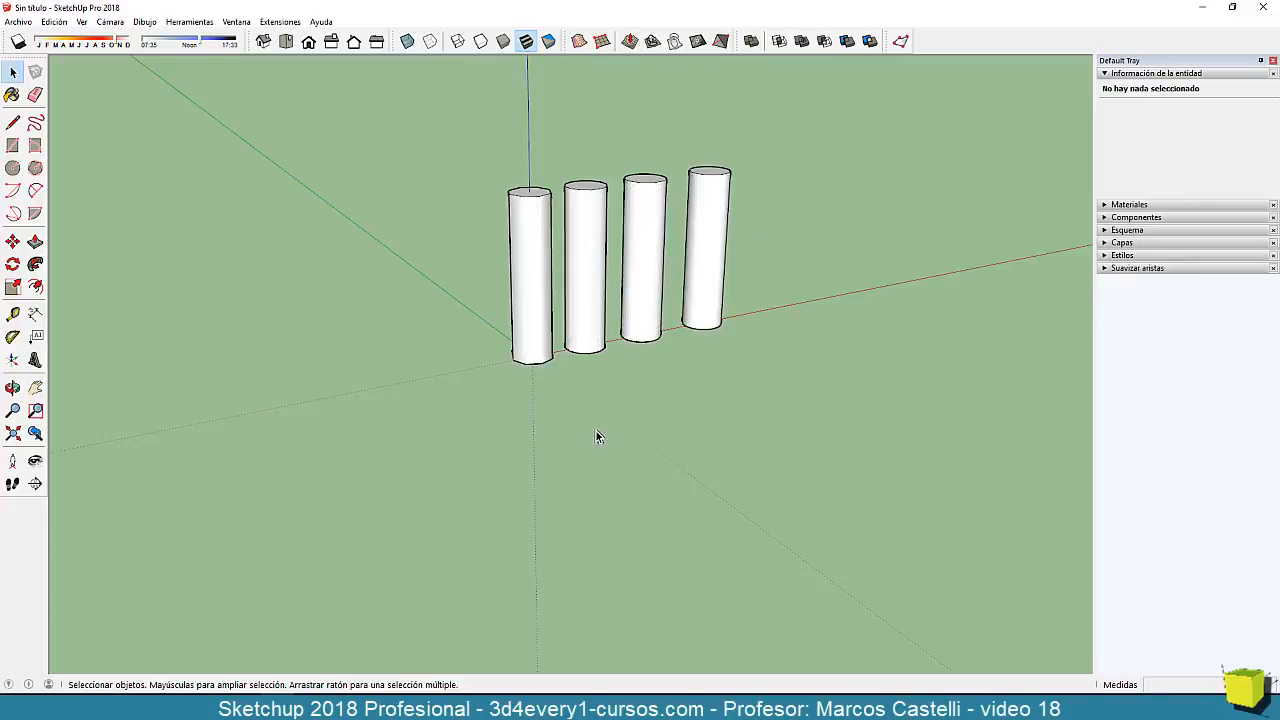
Draw a six-sided polygon with a radius of about 25.31 m on the ground in front of the first two cylinders.
{"action": "left_click", "coordinate": [35, 168]}
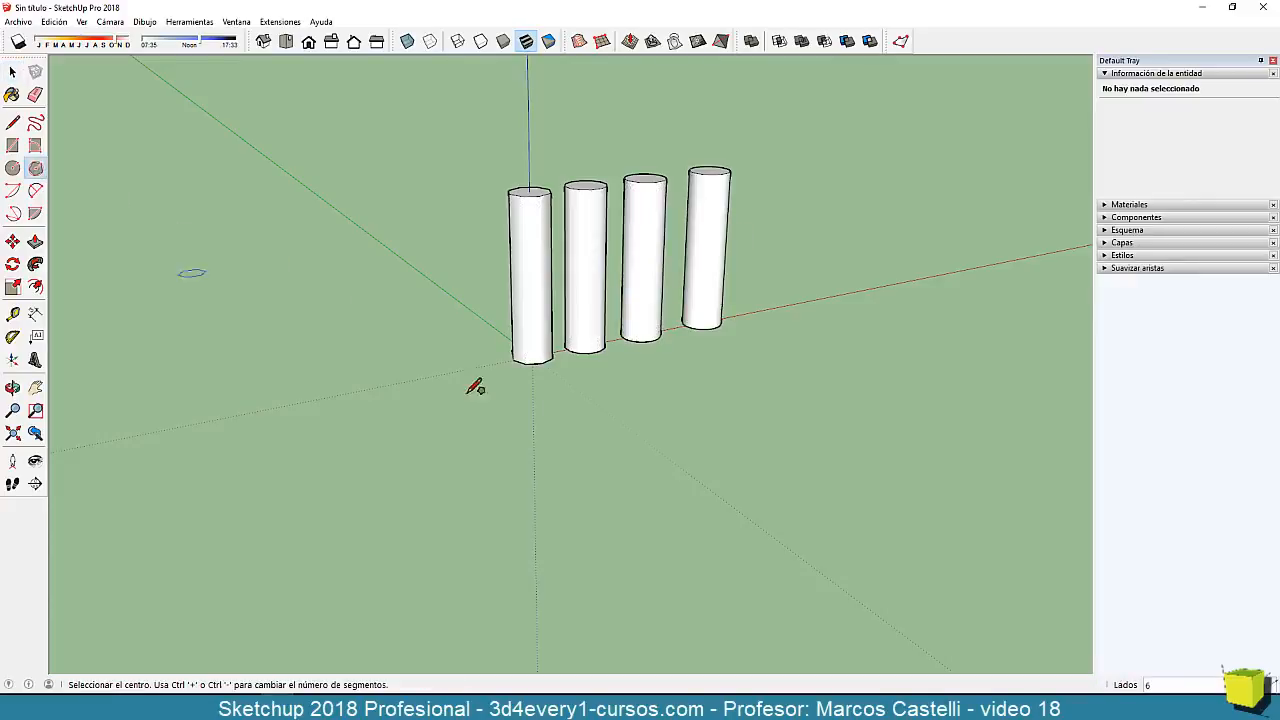
{"action": "left_click", "coordinate": [588, 400]}
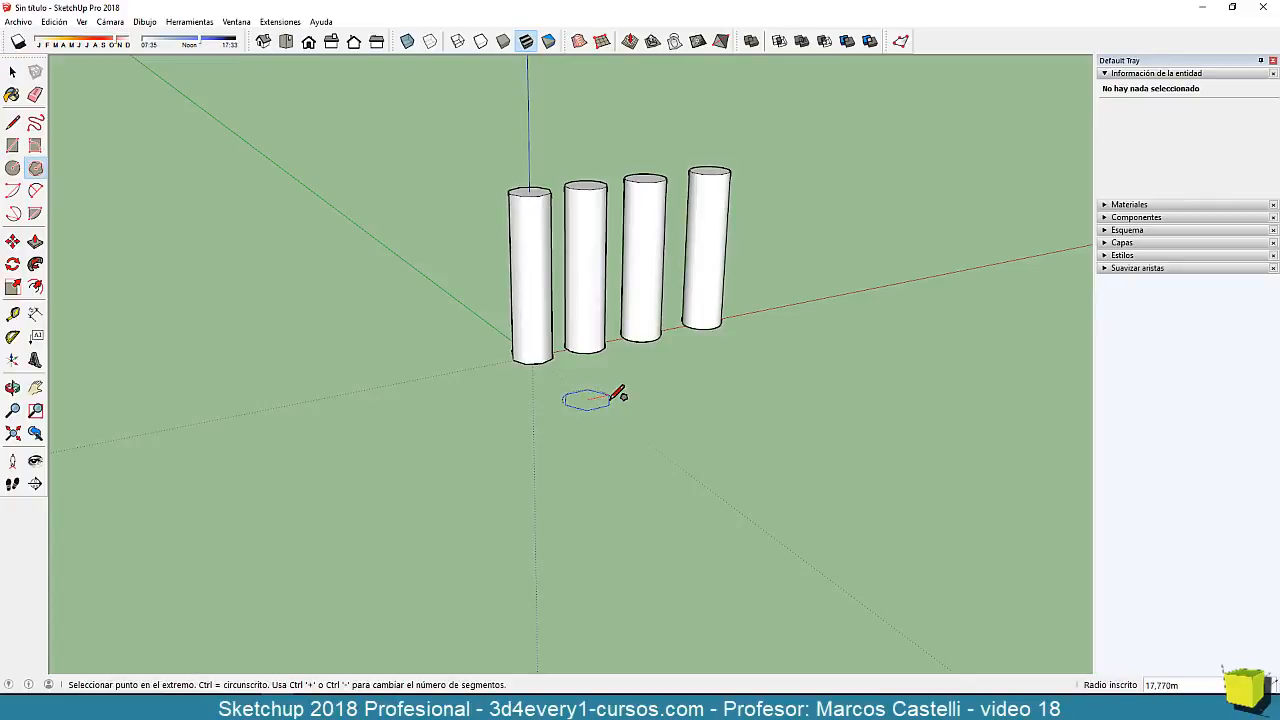
{"action": "key", "text": "space"}
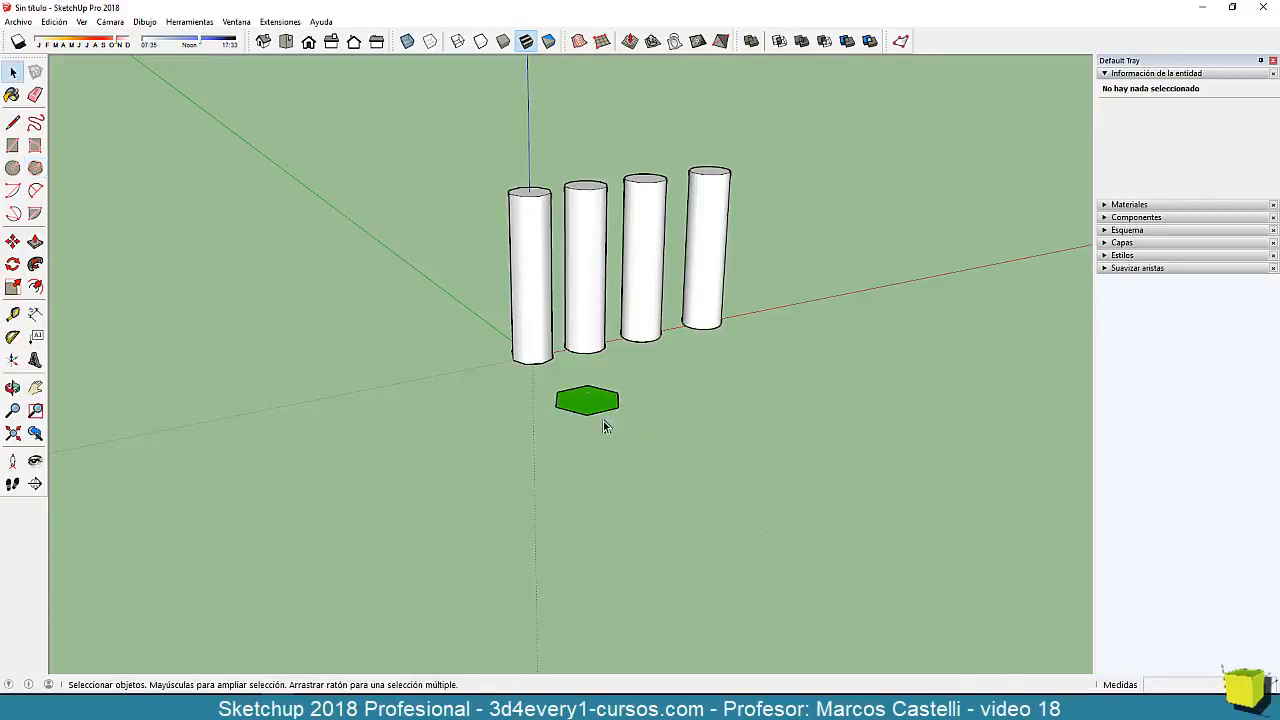
Set the number of segments of the new polygon to 8.
{"action": "left_click", "coordinate": [604, 412]}
{"action": "left_click", "coordinate": [1205, 140]}
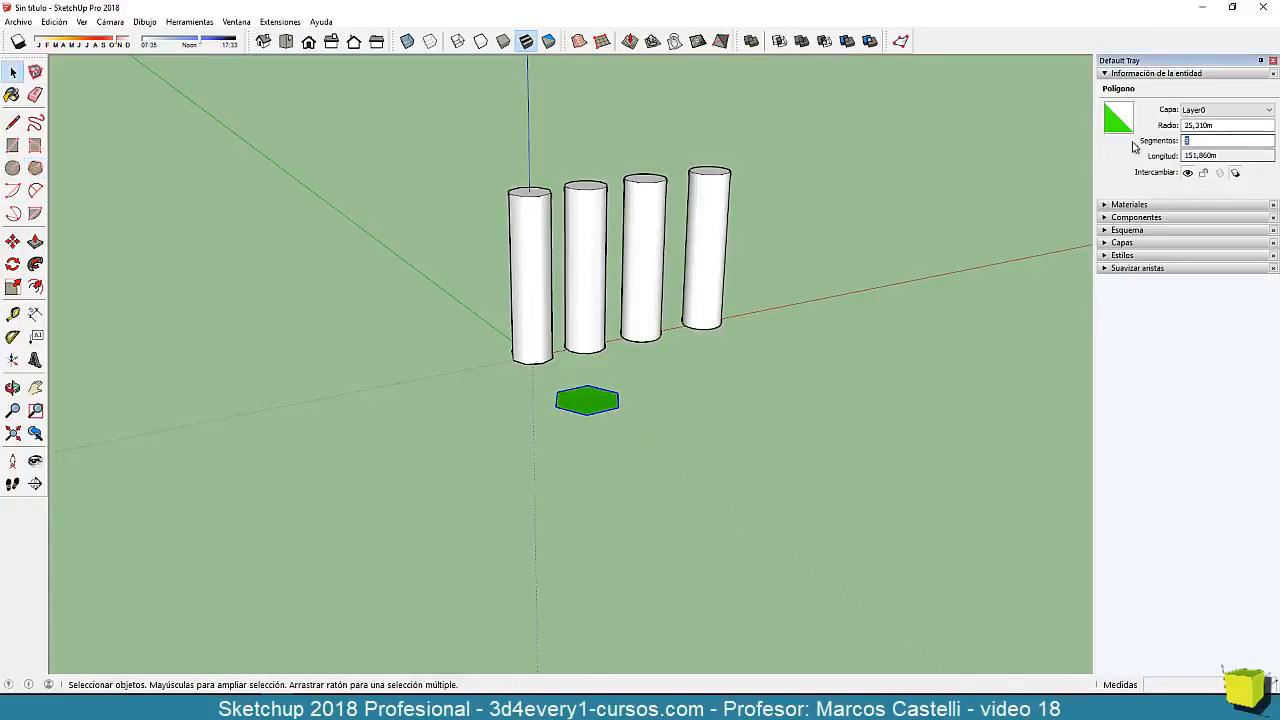
{"action": "key", "text": "Return"}
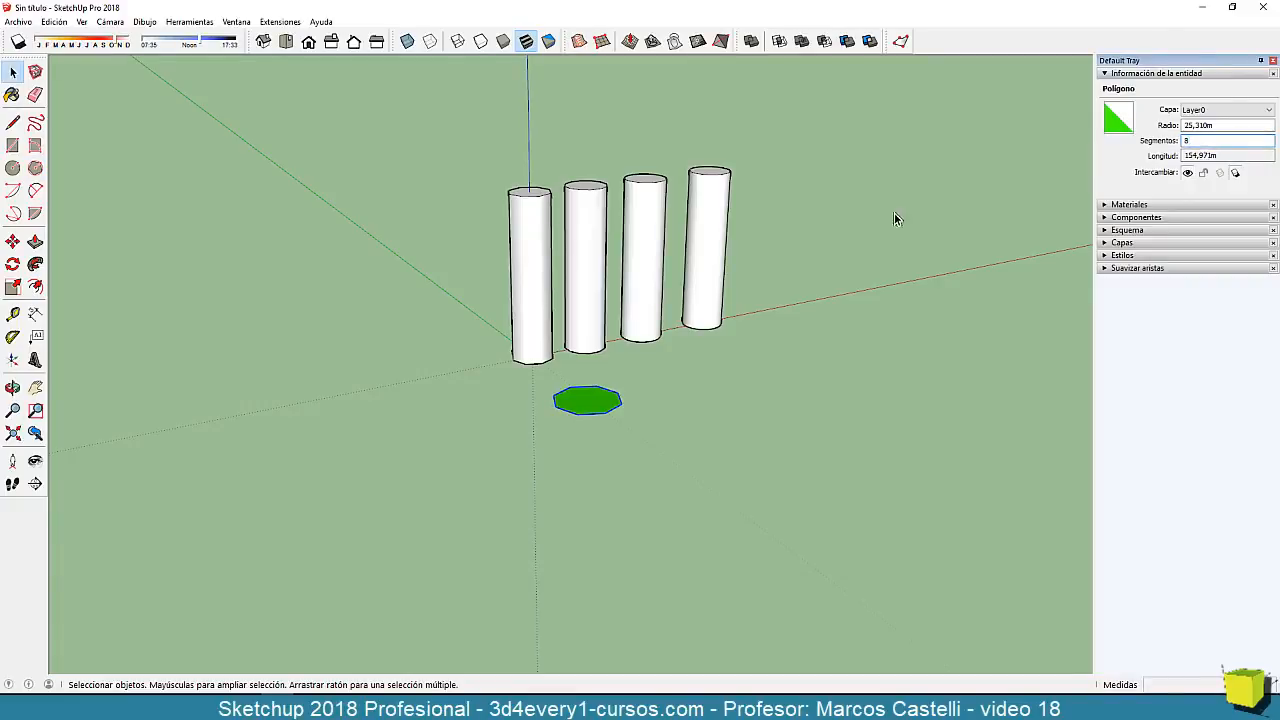
{"action": "left_click", "coordinate": [657, 466]}
Copy the eight-sided polygon's face about 171 m along the red axis, in front of the row of cylinders.
{"action": "left_click", "coordinate": [592, 405]}
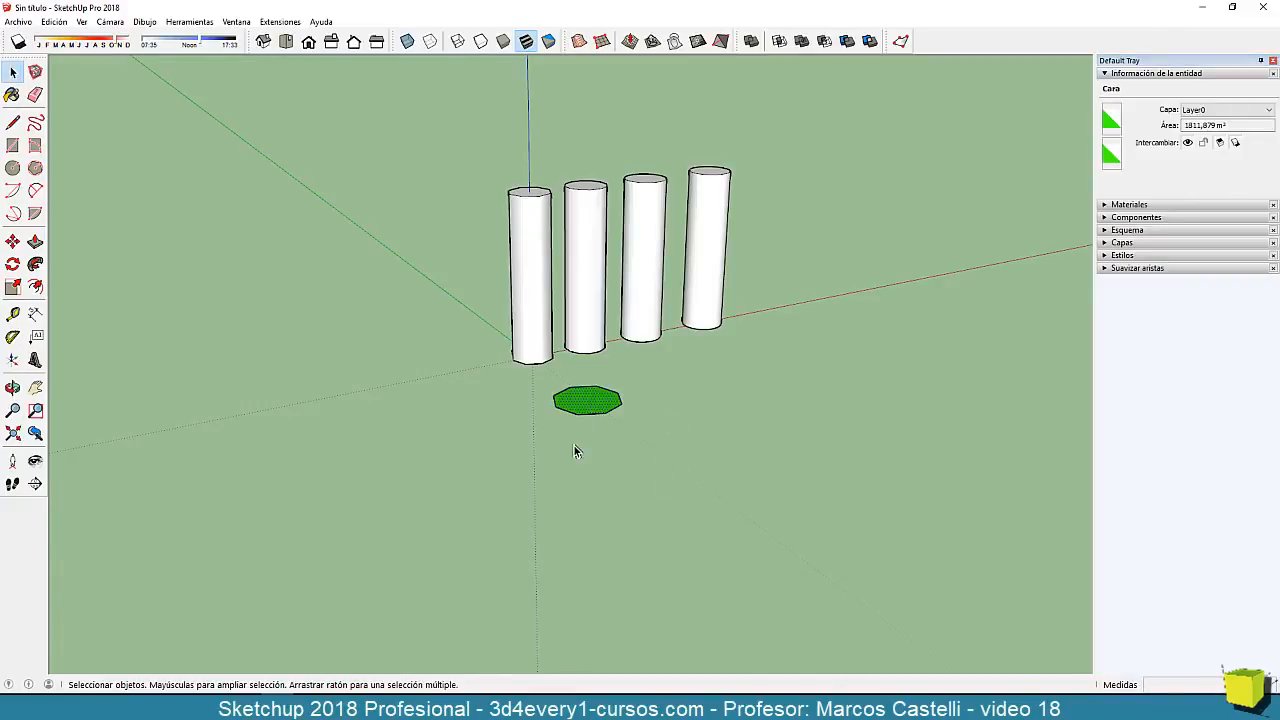
{"action": "key", "text": "m"}
{"action": "left_click", "coordinate": [614, 423]}
{"action": "key", "text": "ctrl"}
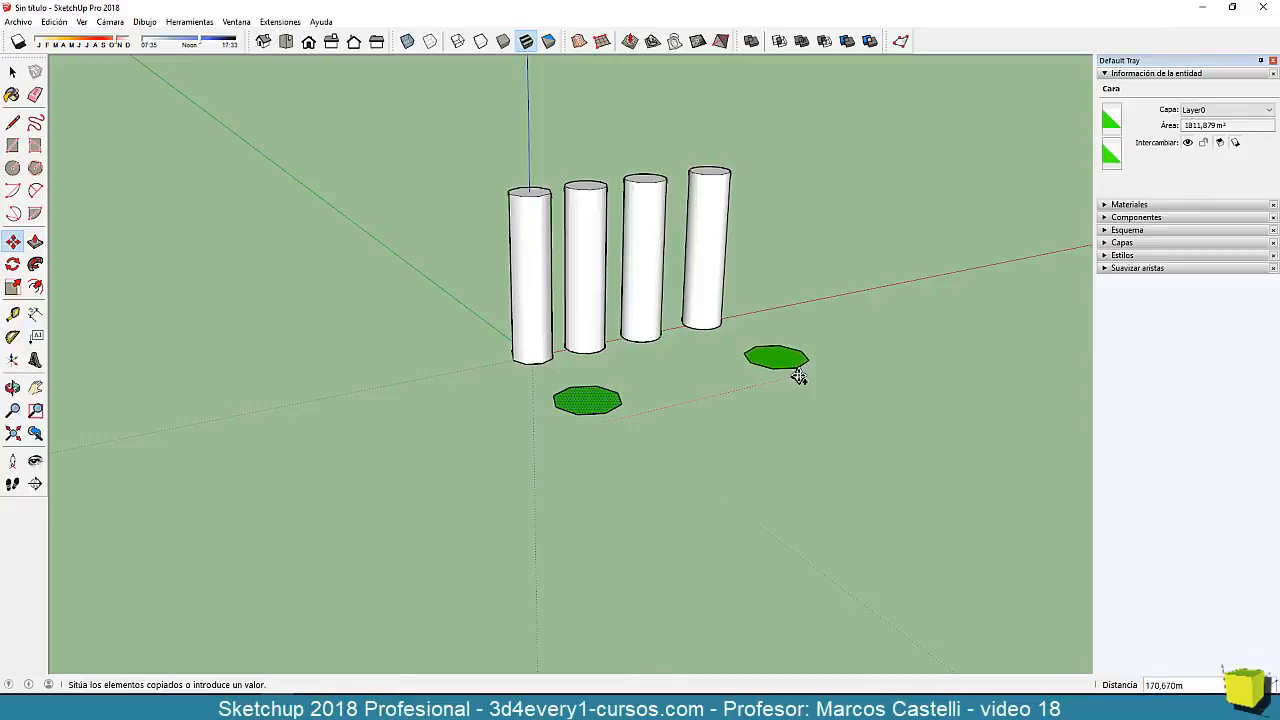
{"action": "left_click", "coordinate": [802, 379]}
{"action": "key", "text": "space"}
Raise the number of segments of the copied polygon enough to make its outline look like a smooth circle.
{"action": "left_click", "coordinate": [806, 358]}
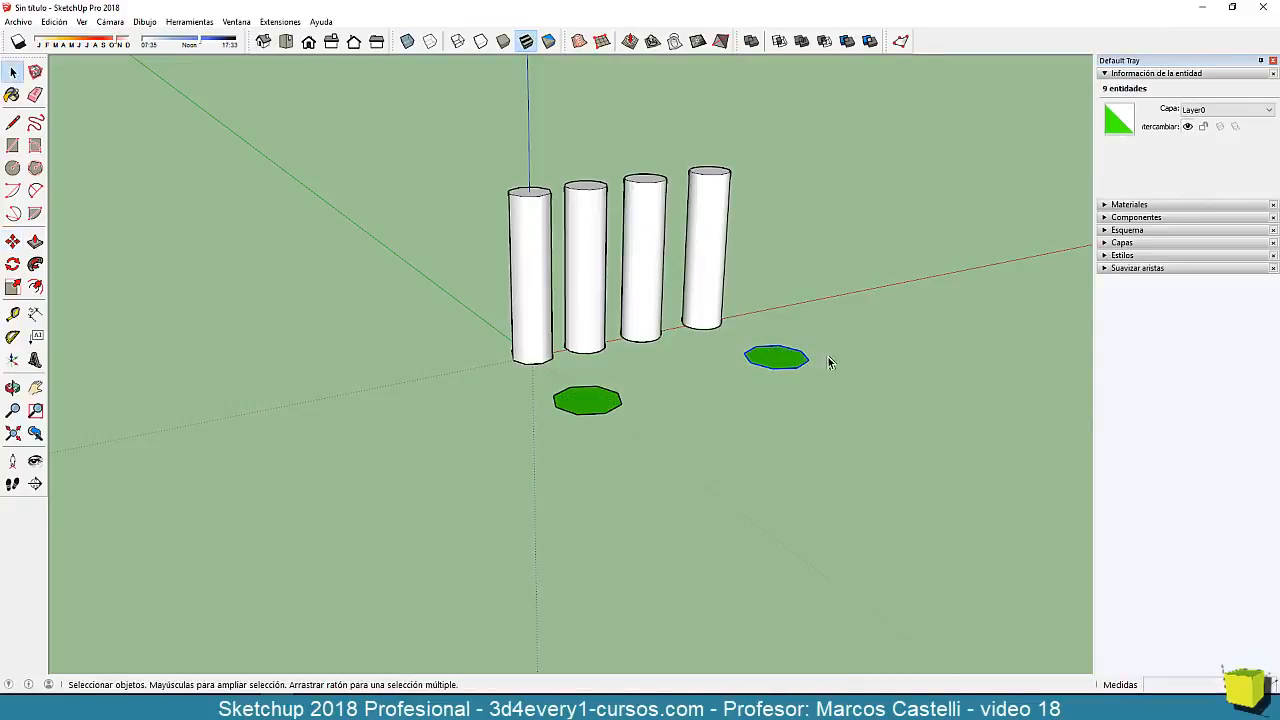
{"action": "left_click", "coordinate": [1205, 142]}
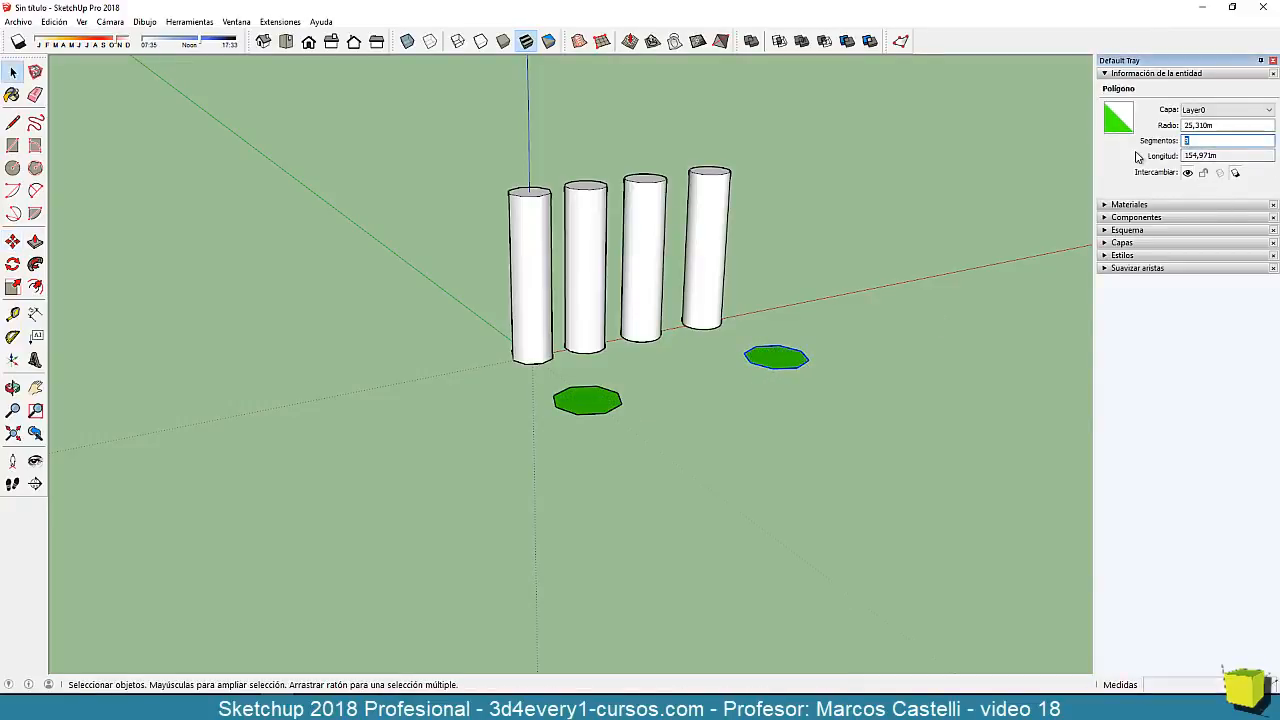
{"action": "key", "text": "Return"}
{"action": "left_click", "coordinate": [768, 454]}
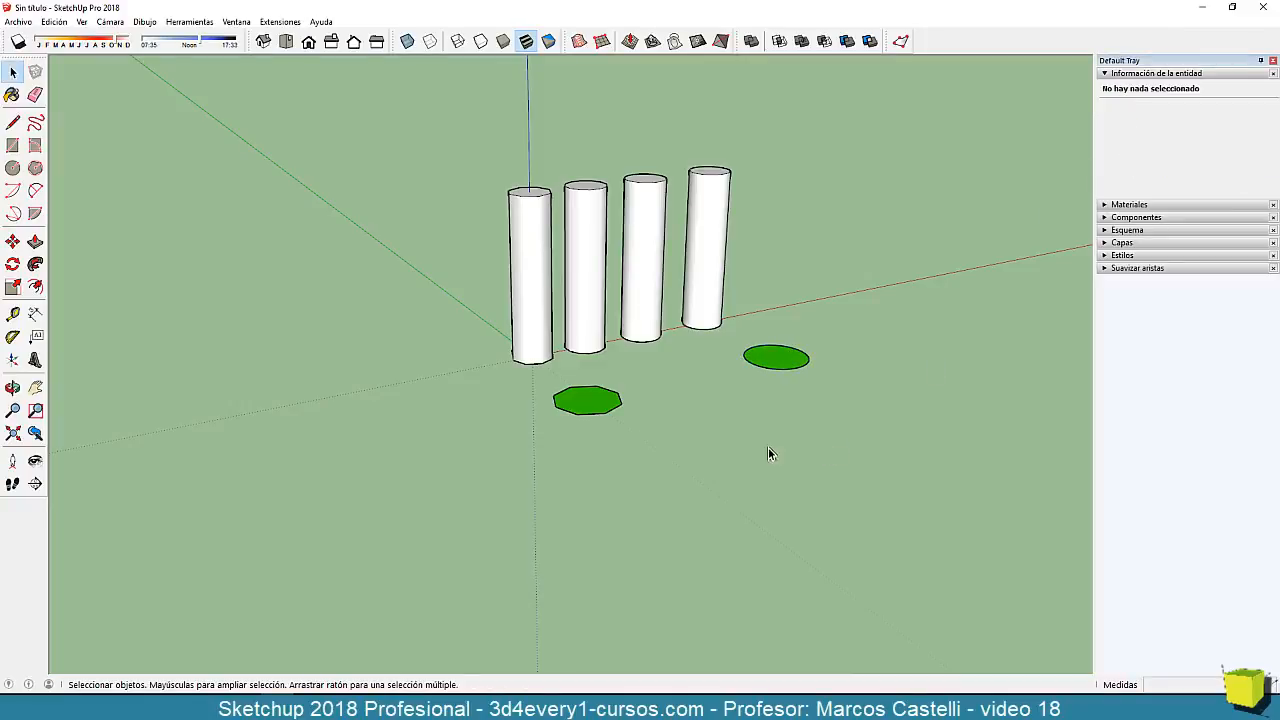
{"action": "middle_click_drag", "start_coordinate": [718, 460], "coordinate": [650, 443]}
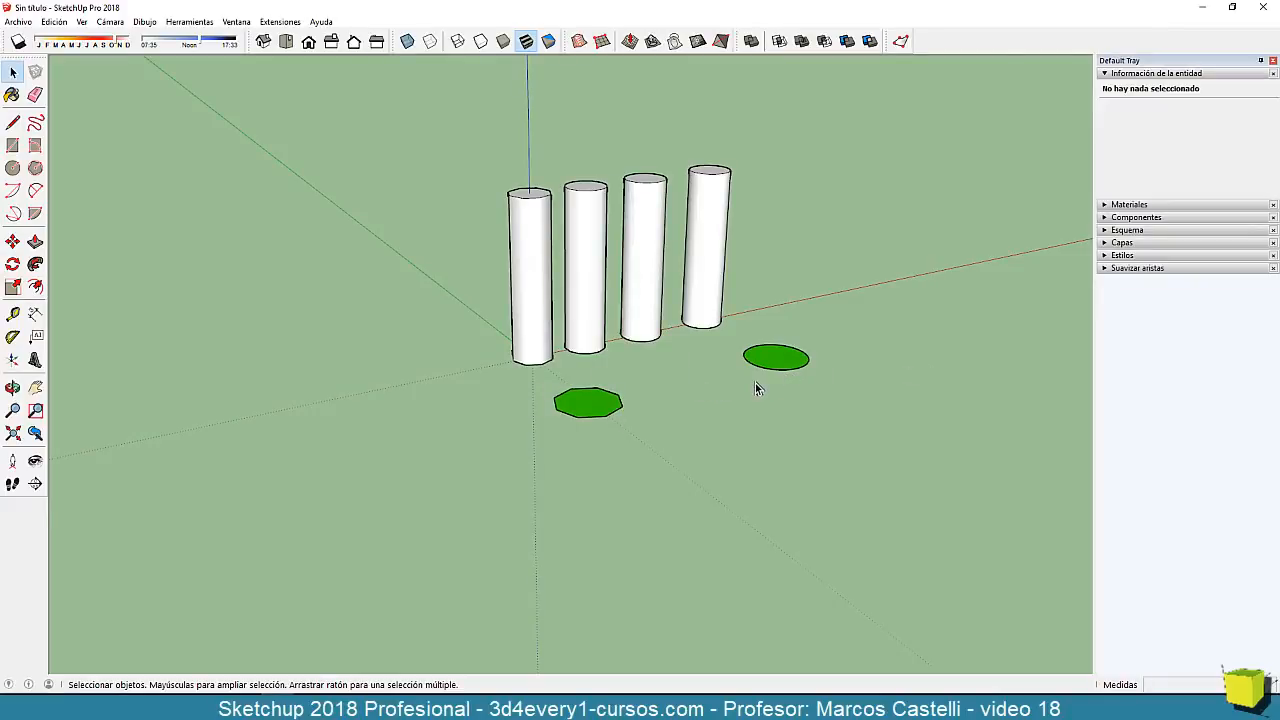
Extrude the many-sided polygon and the eight-sided polygon upward to about 131.26 m each.
{"action": "key", "text": "p"}
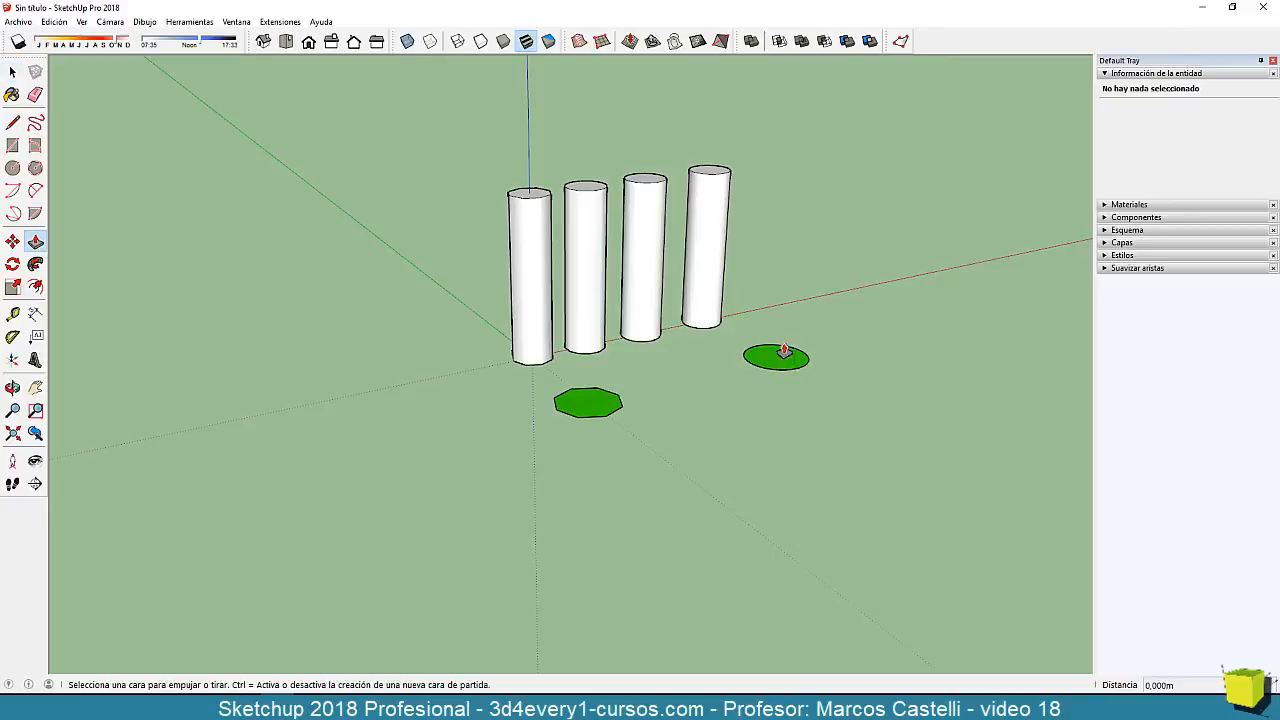
{"action": "left_click", "coordinate": [774, 347]}
{"action": "left_click", "coordinate": [719, 190]}
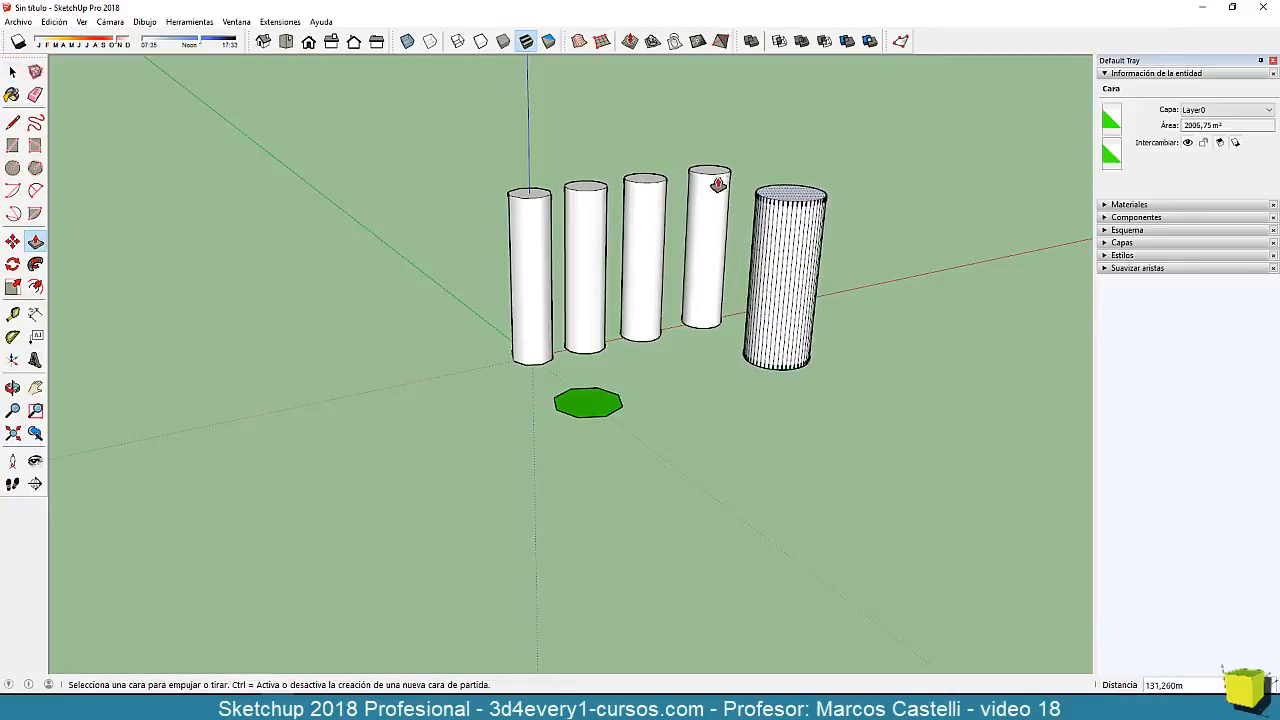
{"action": "left_click", "coordinate": [601, 394]}
{"action": "left_click", "coordinate": [531, 209]}
{"action": "middle_click_drag", "start_coordinate": [531, 209], "coordinate": [619, 377]}
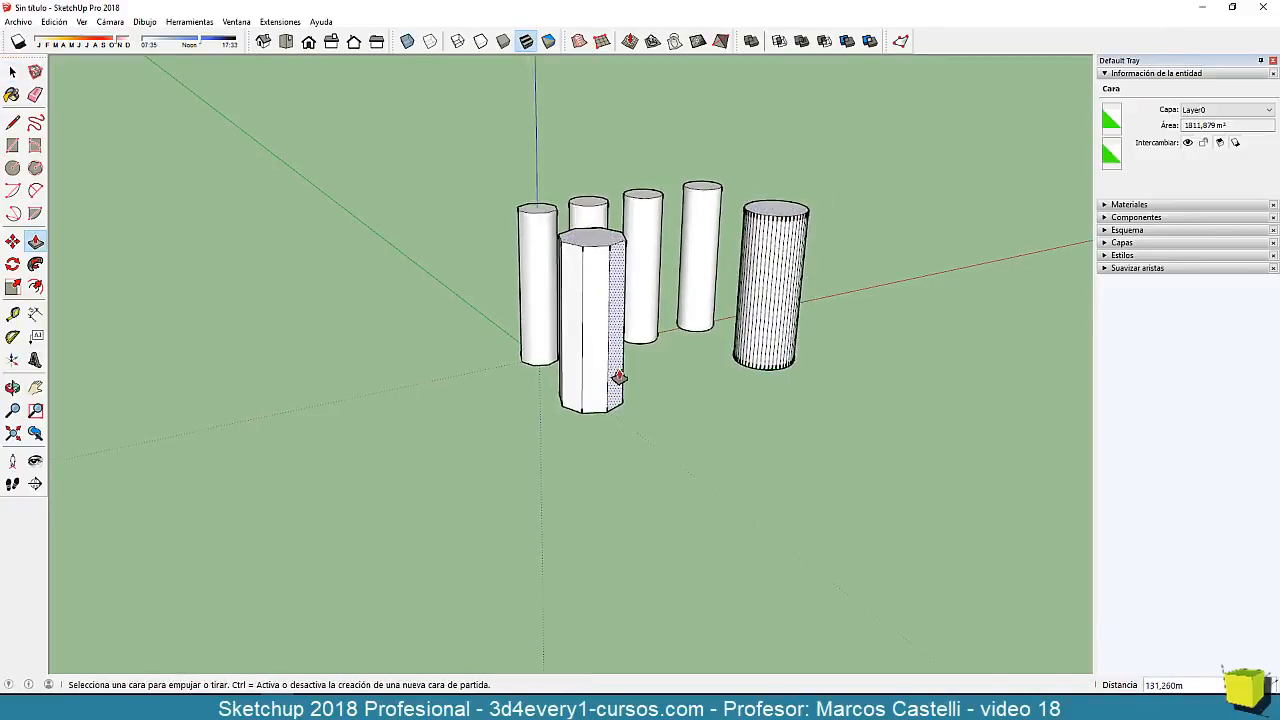
{"action": "key", "text": "space"}
{"action": "left_click", "coordinate": [640, 431]}
Compare the visible vertical edges of the two extruded polygons with the smooth cylinders from low and high angles.
{"action": "middle_click_drag", "start_coordinate": [677, 486], "coordinate": [670, 440]}
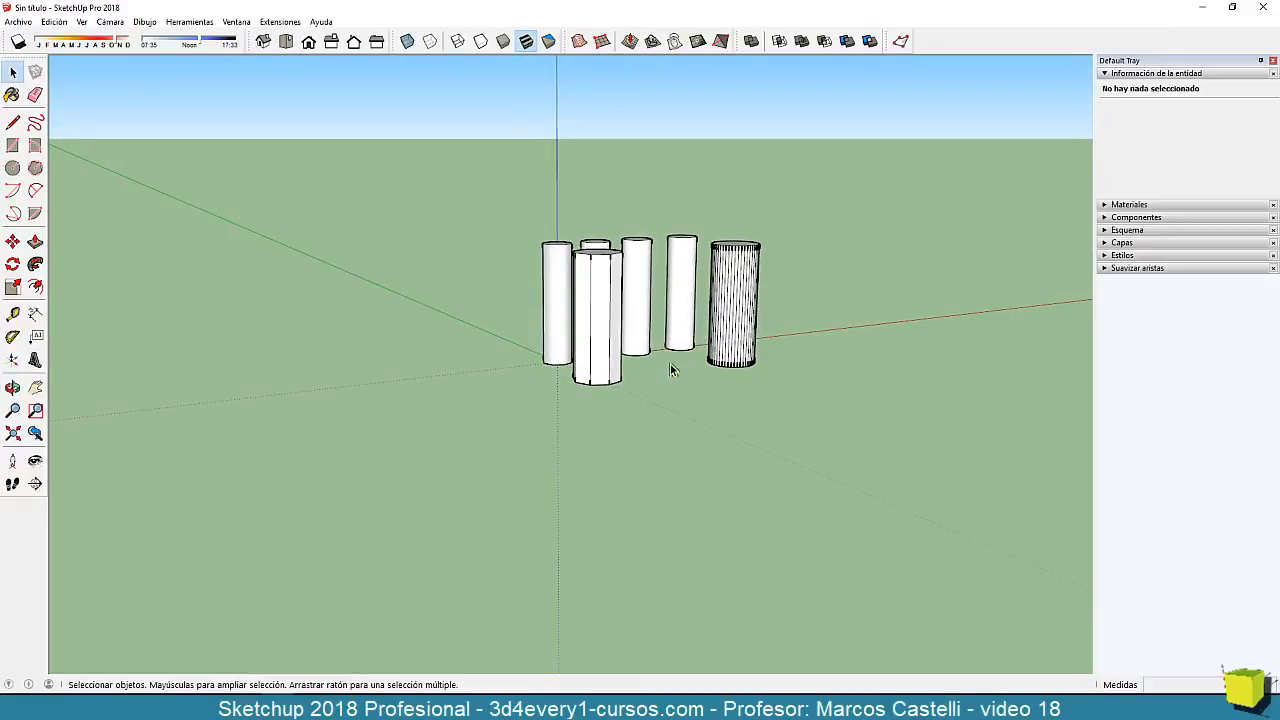
{"action": "middle_click_drag", "start_coordinate": [716, 382], "coordinate": [728, 402]}
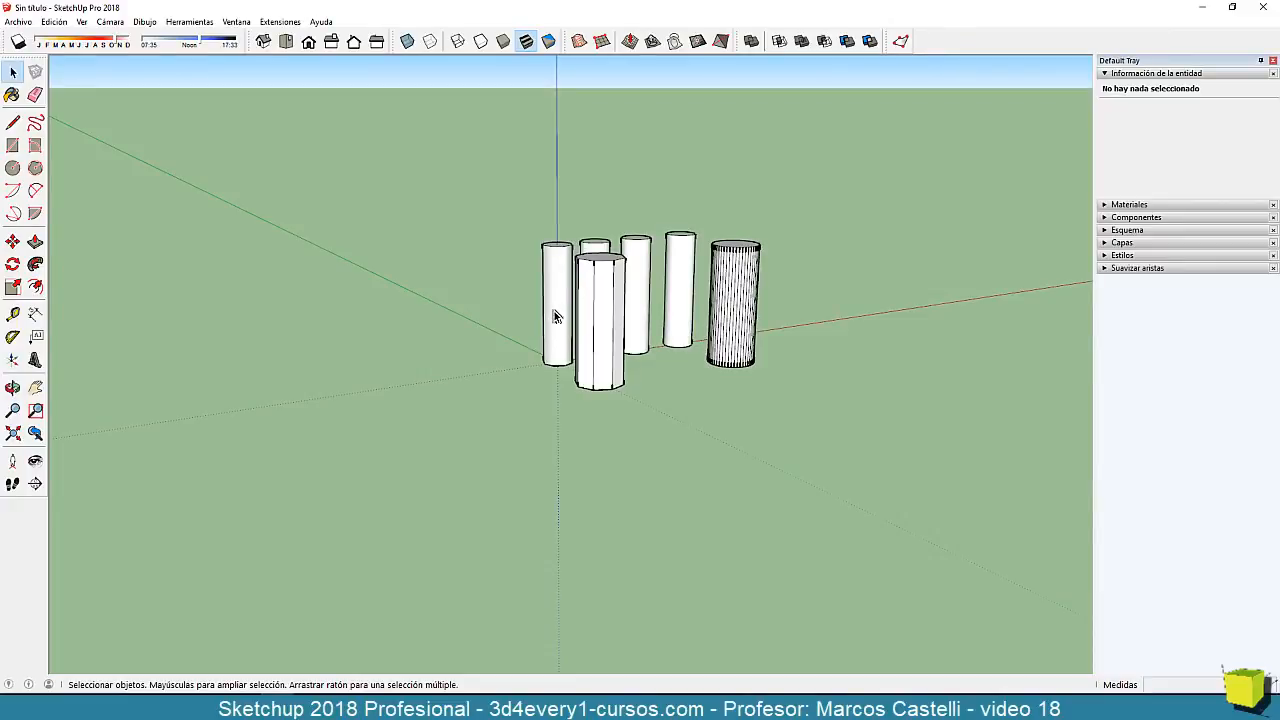
{"action": "middle_click_drag", "start_coordinate": [723, 425], "coordinate": [705, 505]}
{"action": "scroll", "coordinate": [612, 338], "scroll_direction": "up", "scroll_amount": 4}
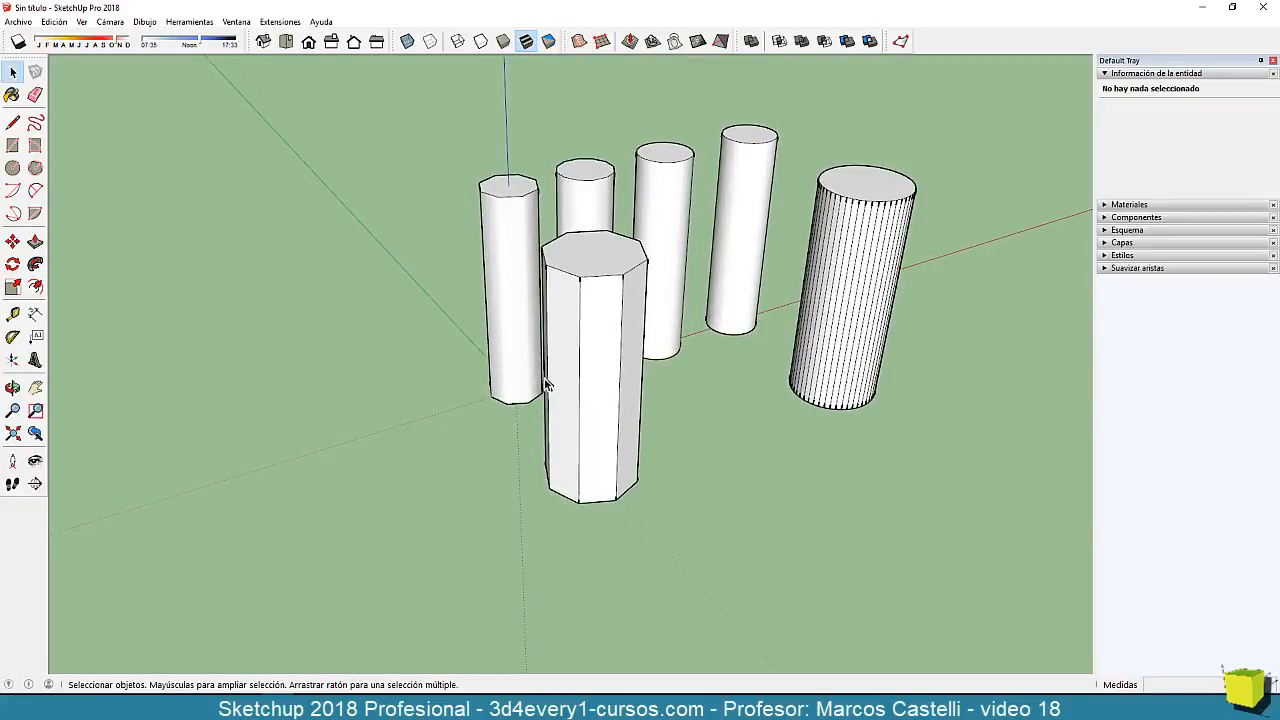
{"action": "scroll", "coordinate": [607, 357], "scroll_direction": "down", "scroll_amount": 4}
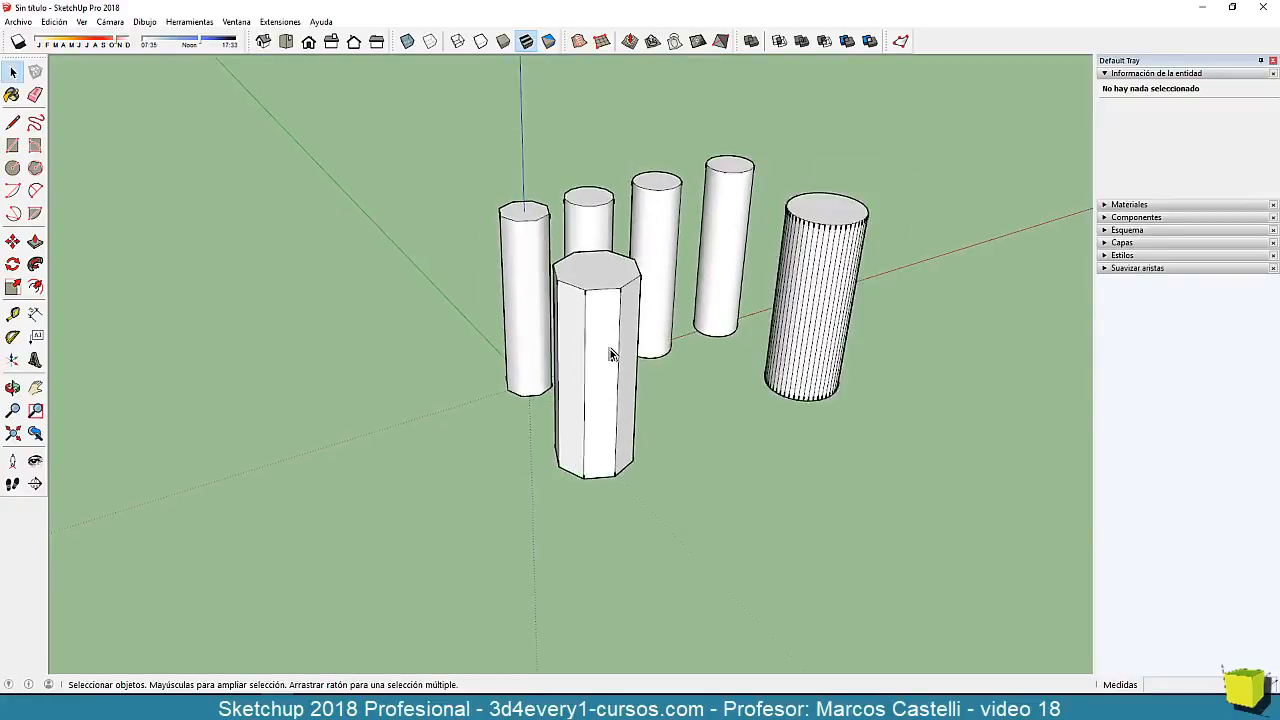
{"action": "middle_click_drag", "start_coordinate": [672, 444], "coordinate": [622, 360]}
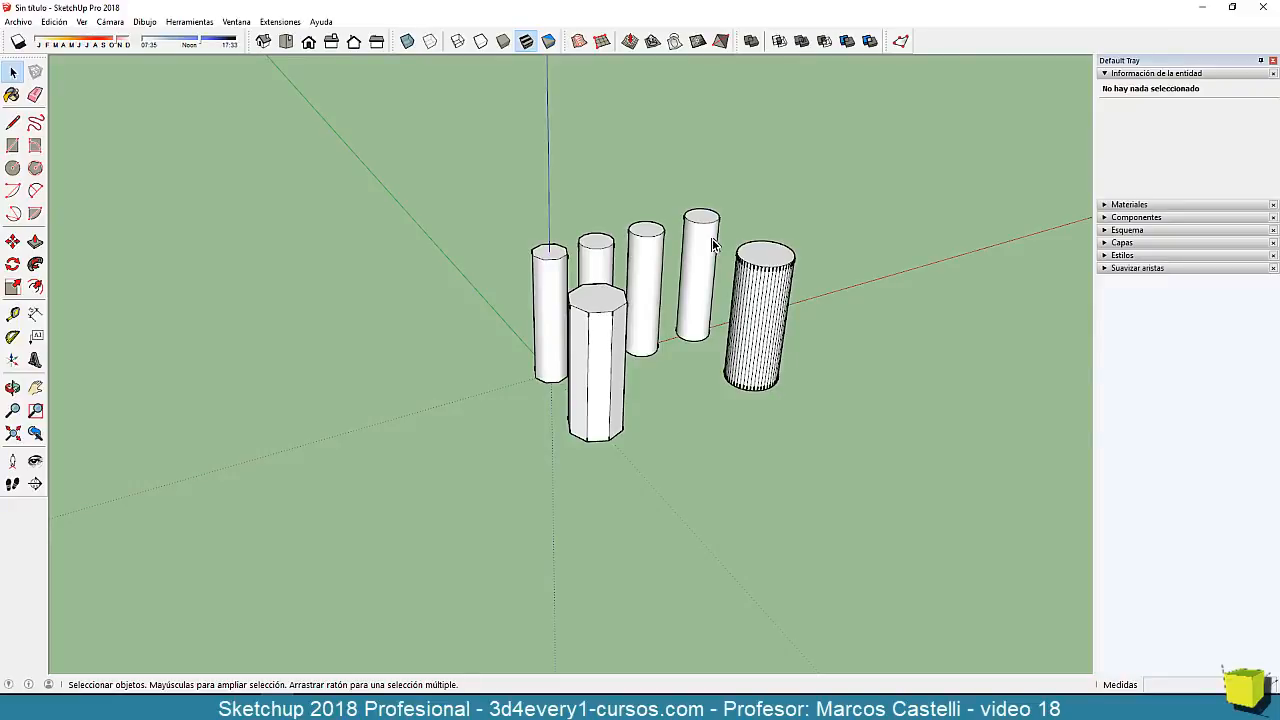
{"action": "scroll", "coordinate": [700, 248], "scroll_direction": "down", "scroll_amount": 3}
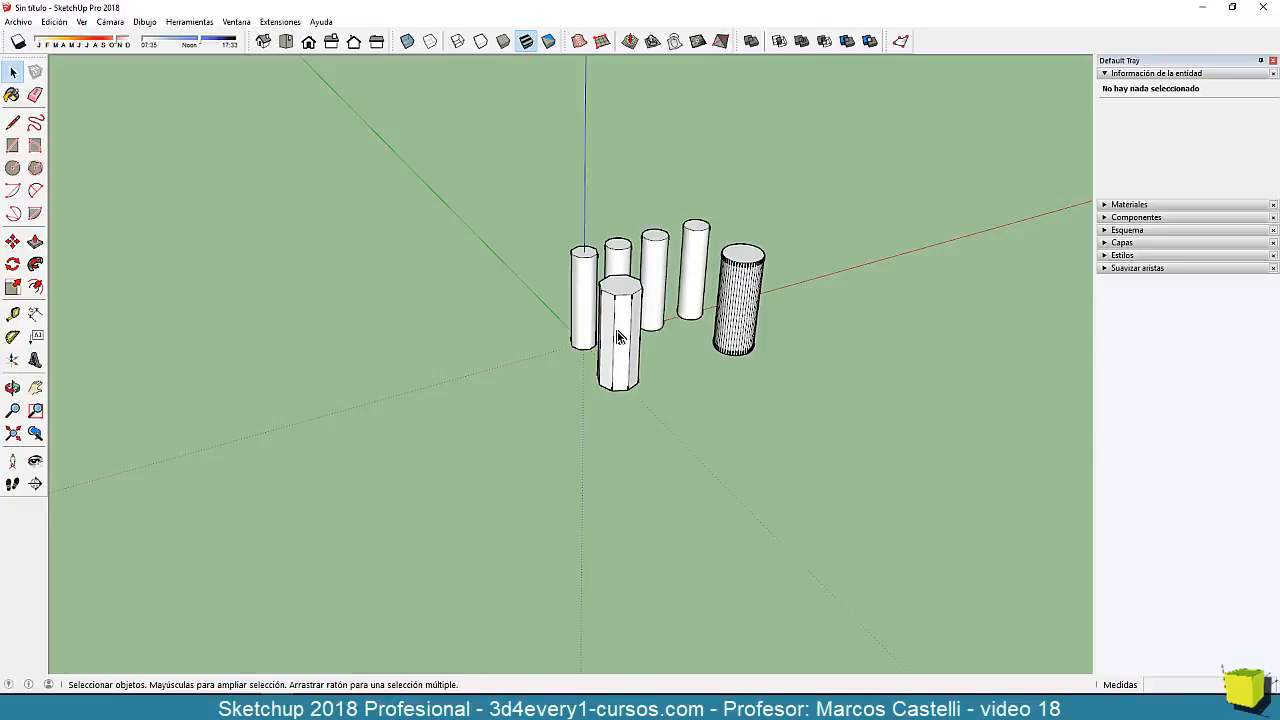
{"action": "scroll", "coordinate": [577, 275], "scroll_direction": "up", "scroll_amount": 3}
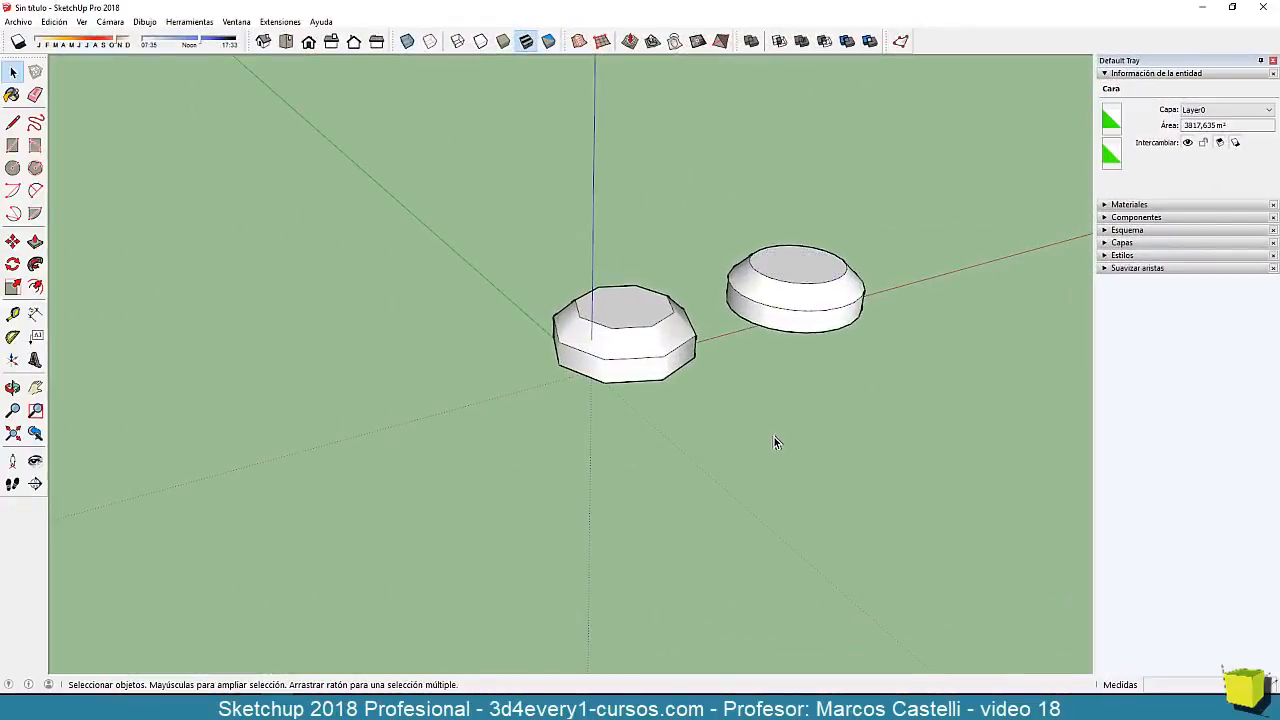
Examine the silhouettes of the two chamfered discs, one with few segments and one with many, from several angles.
{"action": "left_click", "coordinate": [774, 437]}
{"action": "middle_click_drag", "start_coordinate": [774, 437], "coordinate": [777, 420]}
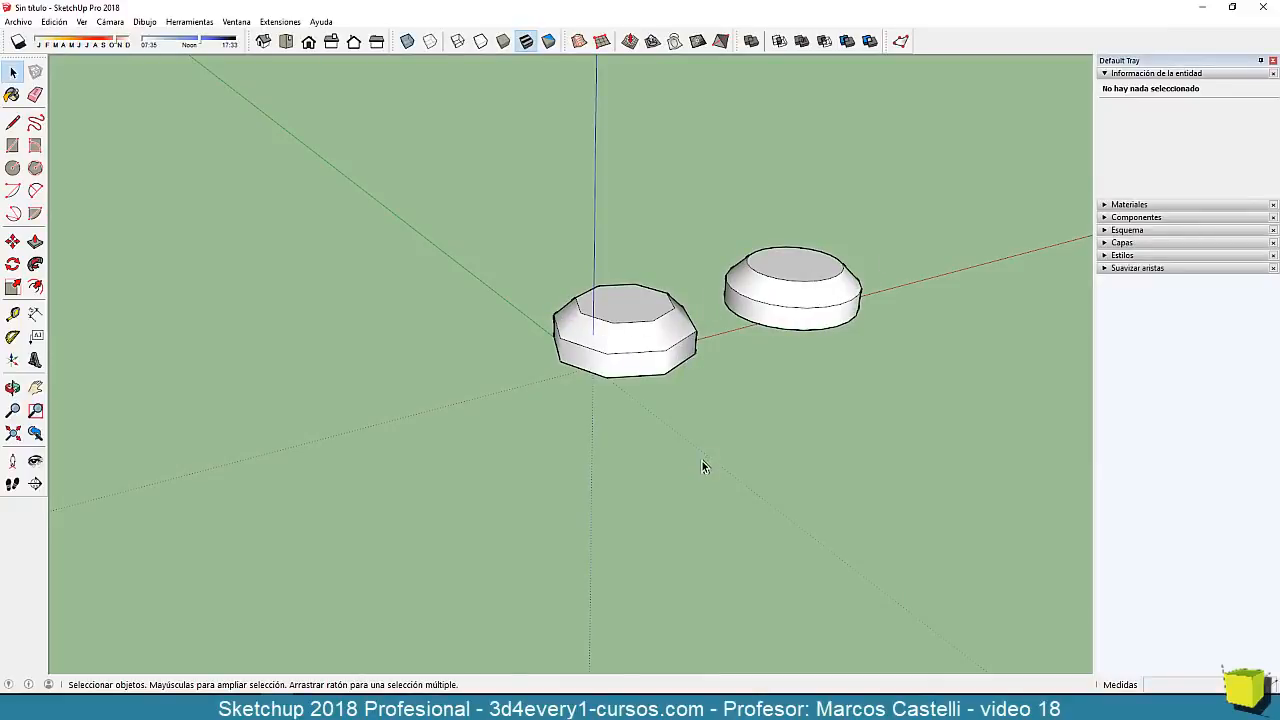
{"action": "middle_click_drag", "start_coordinate": [702, 467], "coordinate": [668, 368]}
{"action": "scroll", "coordinate": [668, 368], "scroll_direction": "up", "scroll_amount": 1}
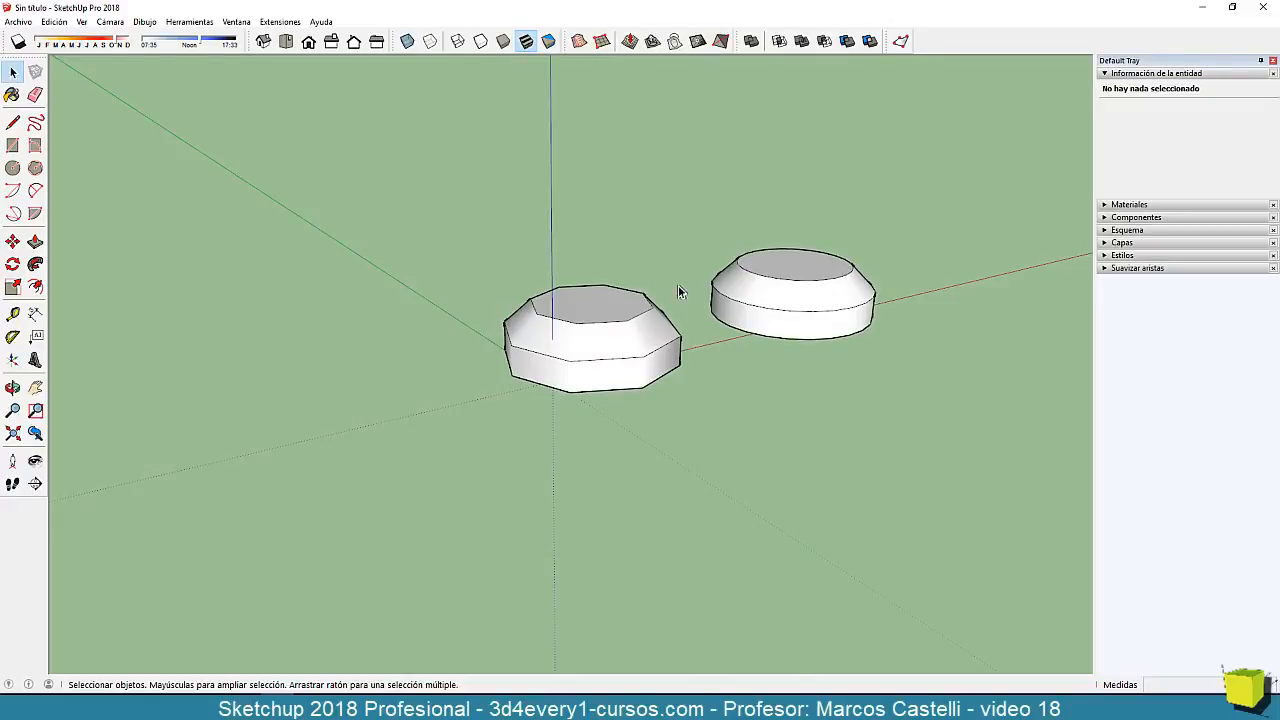
{"action": "middle_click_drag", "start_coordinate": [646, 427], "coordinate": [763, 432]}
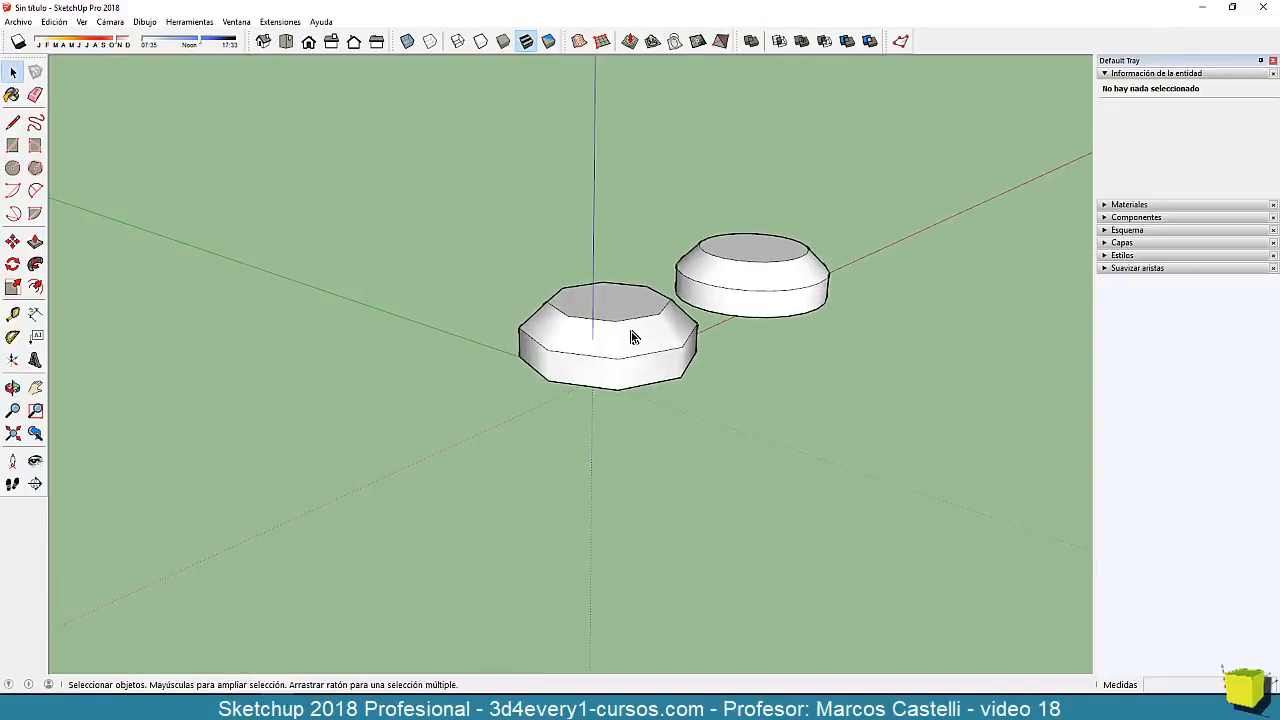
{"action": "middle_click_drag", "start_coordinate": [650, 368], "coordinate": [668, 422]}
{"action": "scroll", "coordinate": [669, 417], "scroll_direction": "down", "scroll_amount": 4}
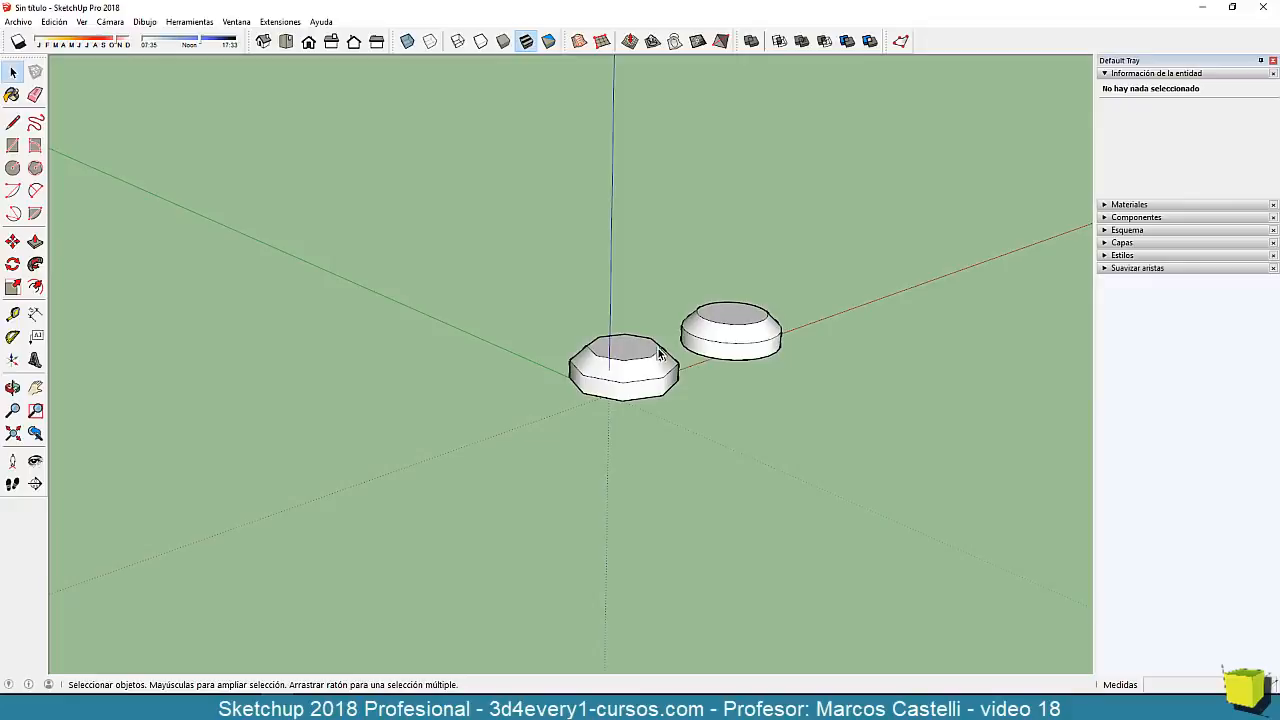
Draw a 24-sided circle with a radius of about 62.46 m on the green axis and extrude it upward into a cylinder.
{"action": "key", "text": "c"}
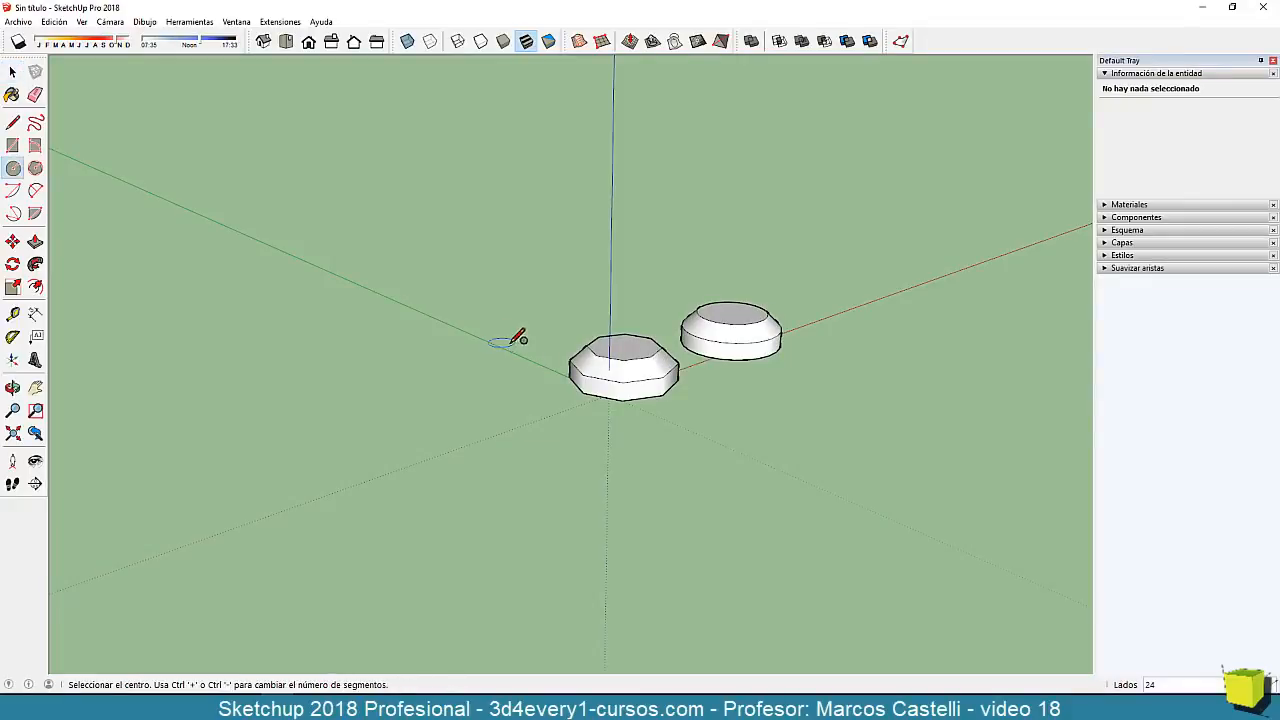
{"action": "left_click", "coordinate": [507, 341]}
{"action": "left_click", "coordinate": [471, 323]}
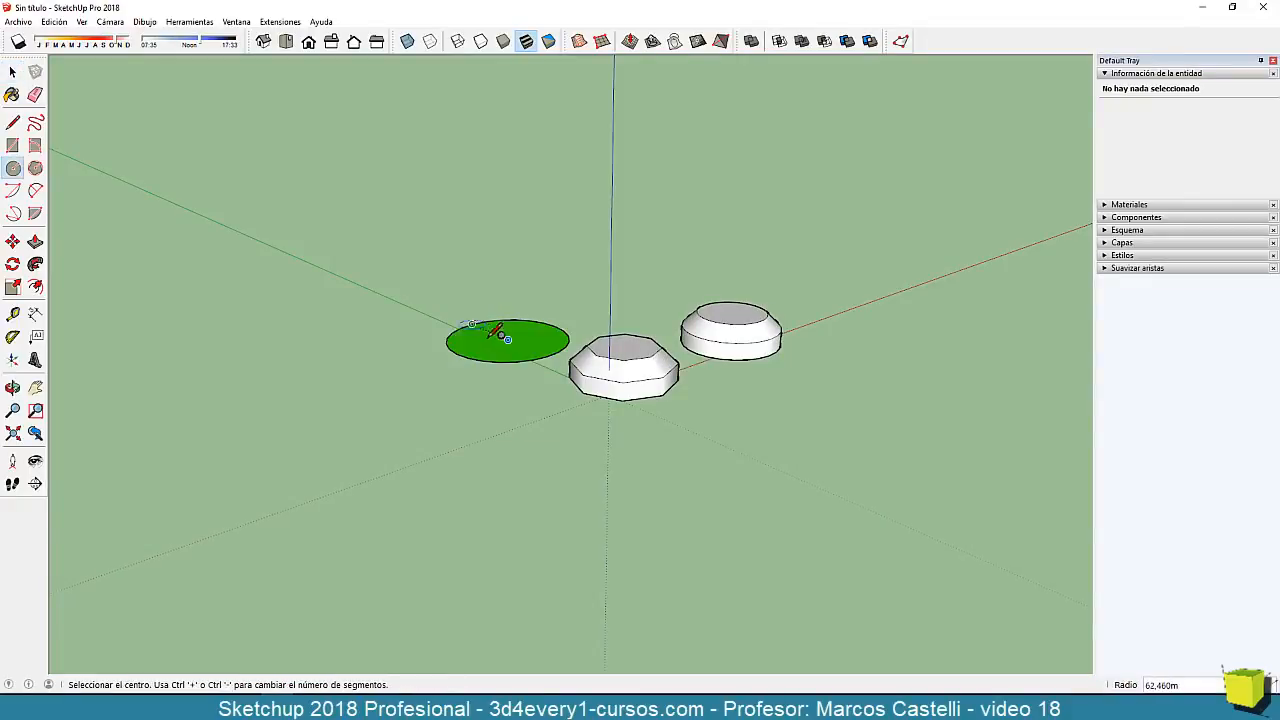
{"action": "key", "text": "p"}
{"action": "left_click", "coordinate": [506, 356]}
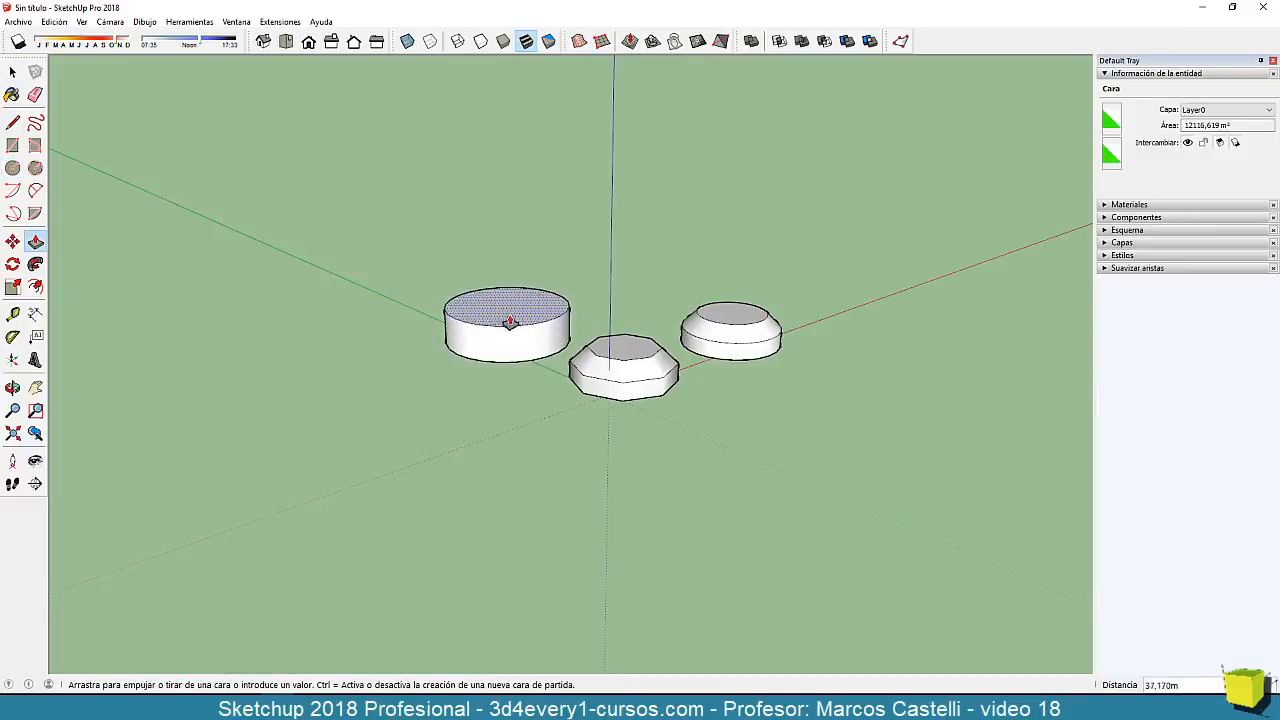
{"action": "left_click", "coordinate": [508, 305]}
{"action": "key", "text": "space"}
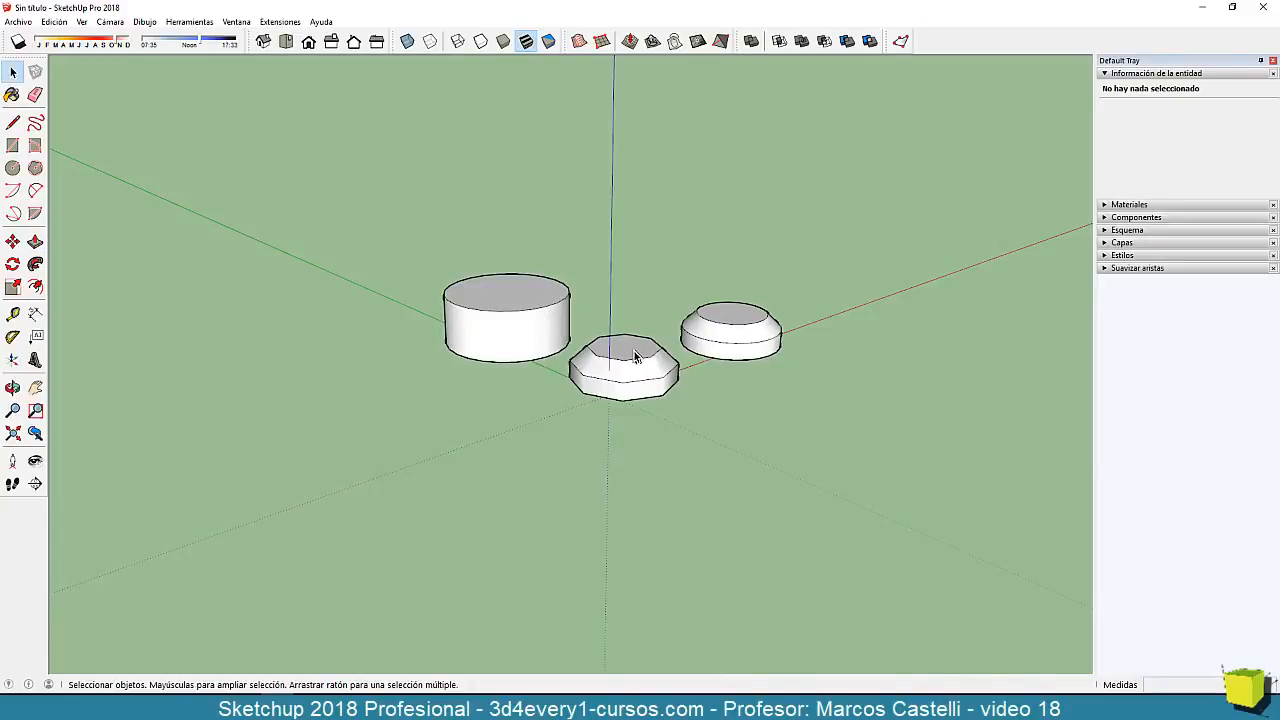
Compare the sharp-edged cylinder with the two chamfered discs at close and wider range.
{"action": "scroll", "coordinate": [636, 356], "scroll_direction": "up", "scroll_amount": 2}
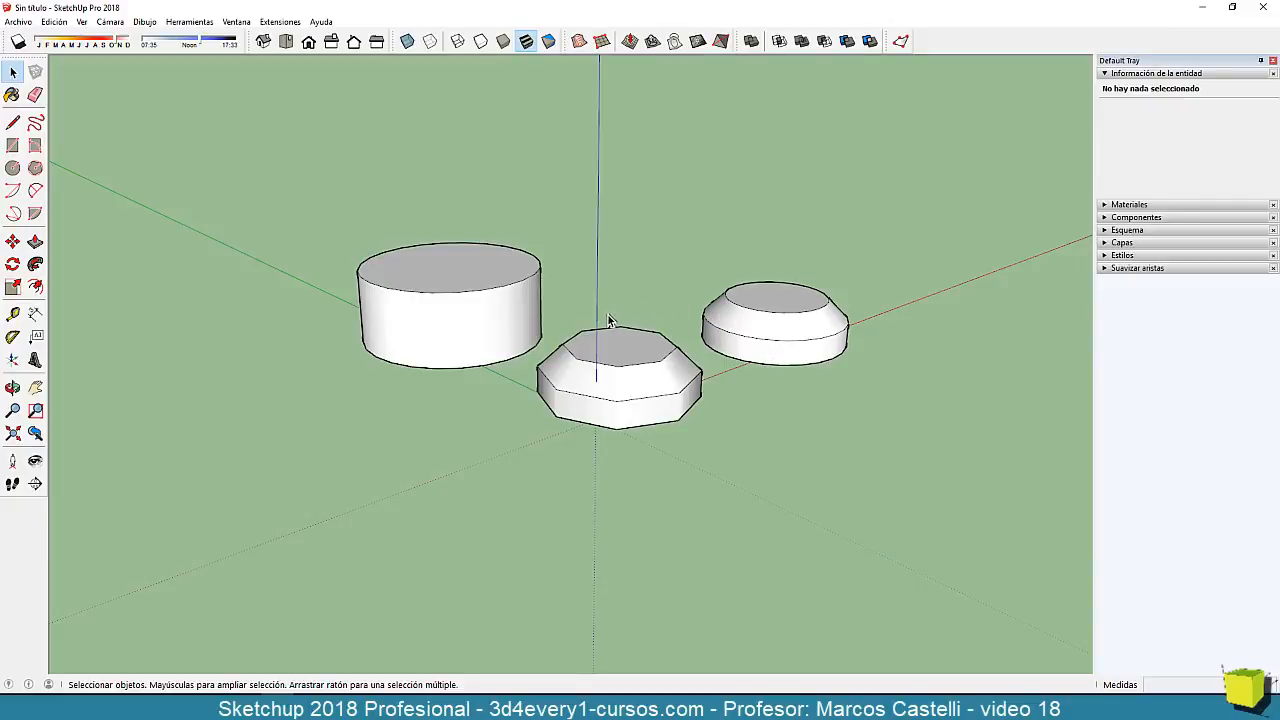
{"action": "scroll", "coordinate": [615, 322], "scroll_direction": "down", "scroll_amount": 1}
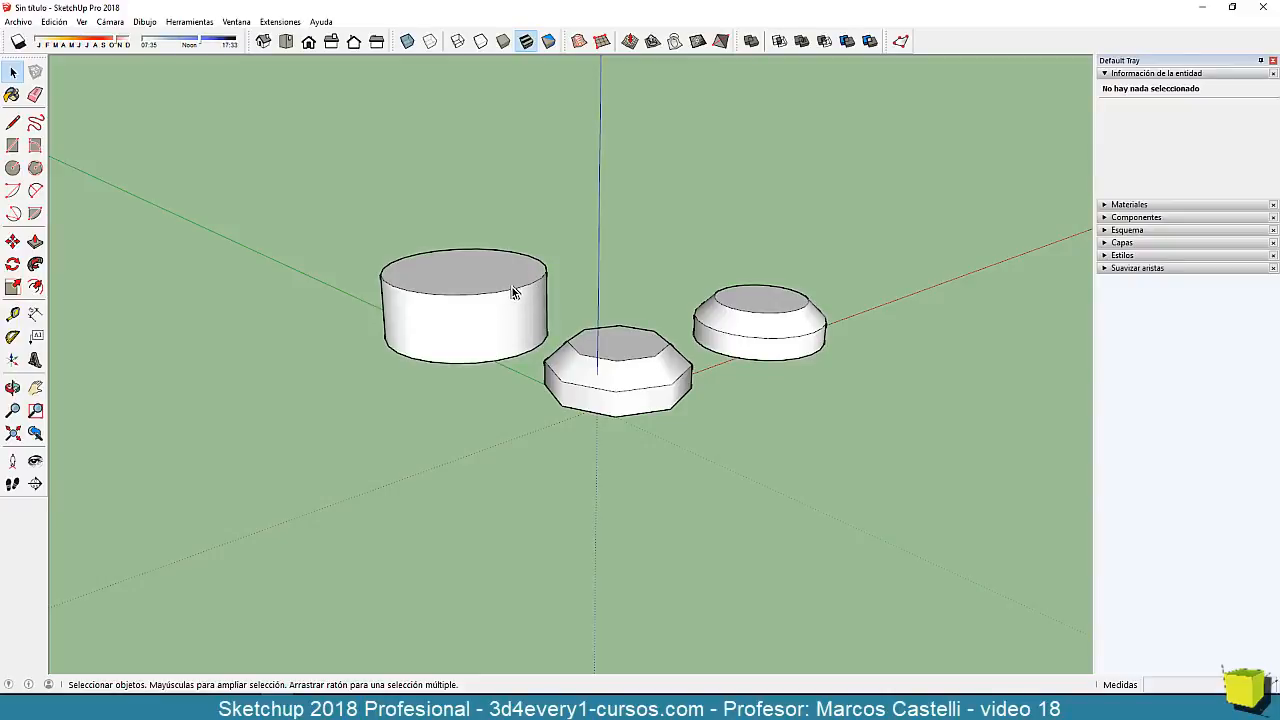
{"action": "scroll", "coordinate": [512, 290], "scroll_direction": "up", "scroll_amount": 2}
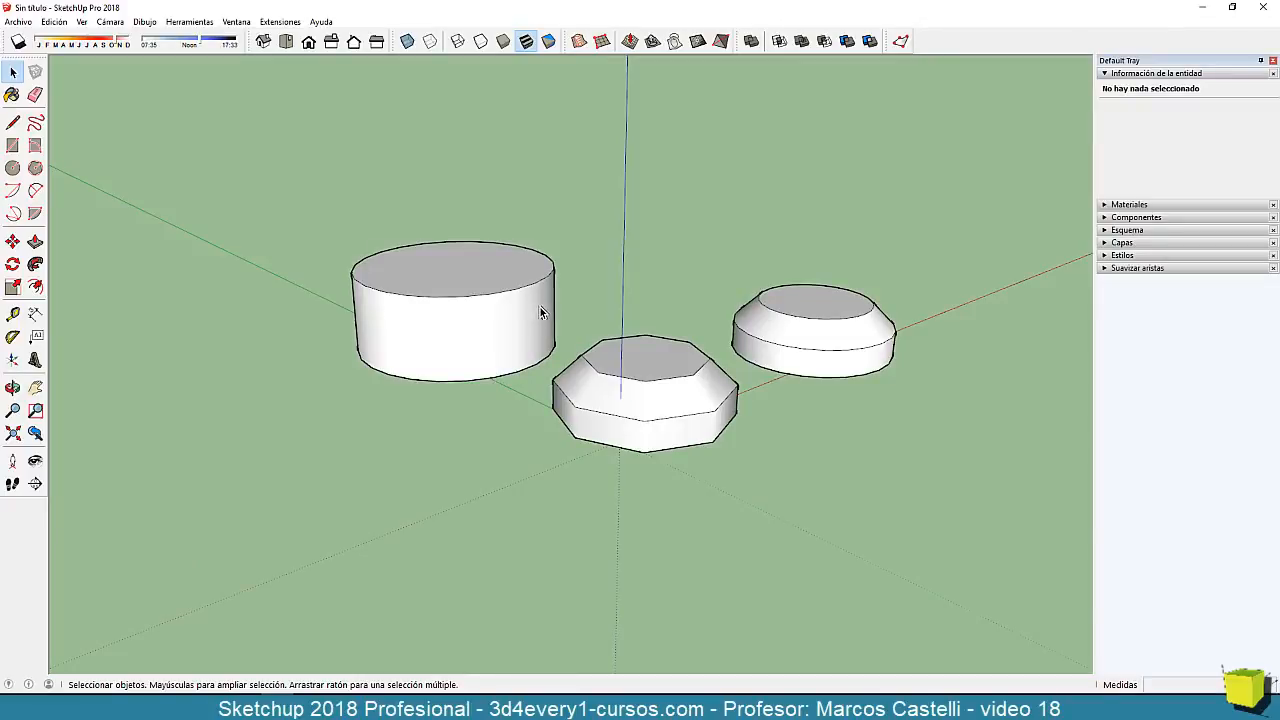
{"action": "scroll", "coordinate": [545, 311], "scroll_direction": "down", "scroll_amount": 3}
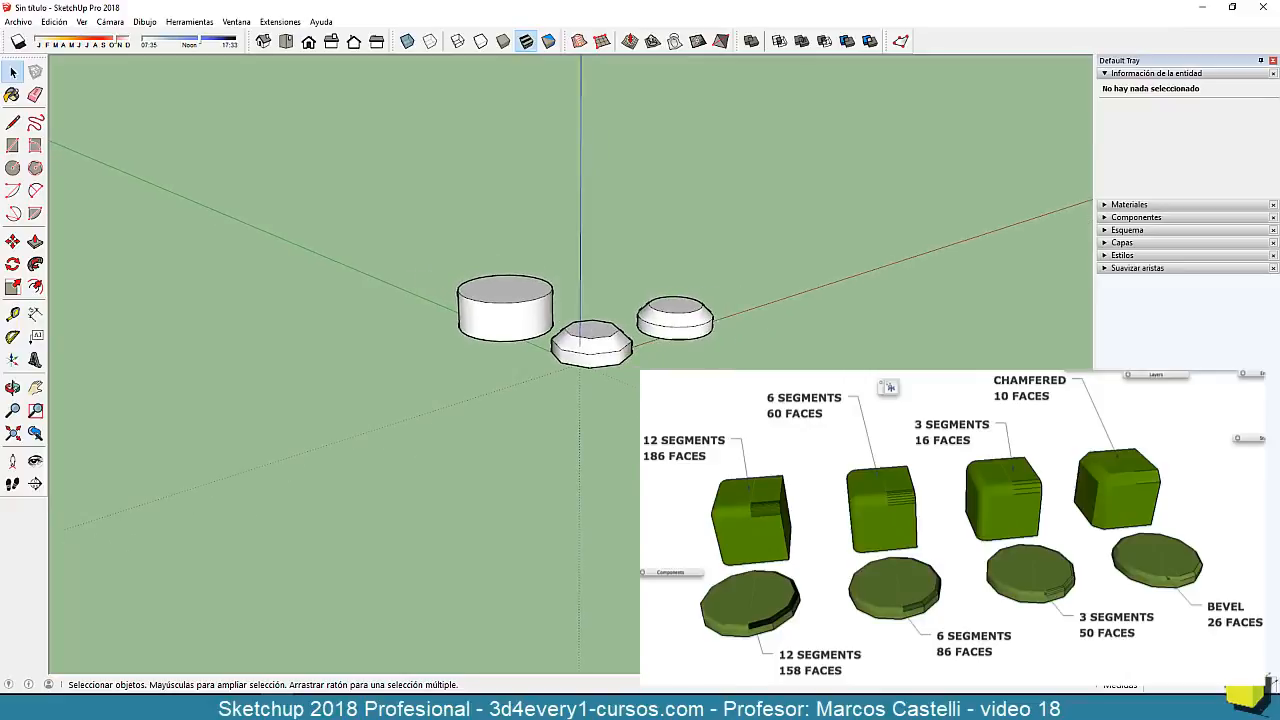
{"action": "middle_click_drag", "start_coordinate": [655, 385], "coordinate": [648, 390]}
{"action": "scroll", "coordinate": [708, 308], "scroll_direction": "up", "scroll_amount": 3}
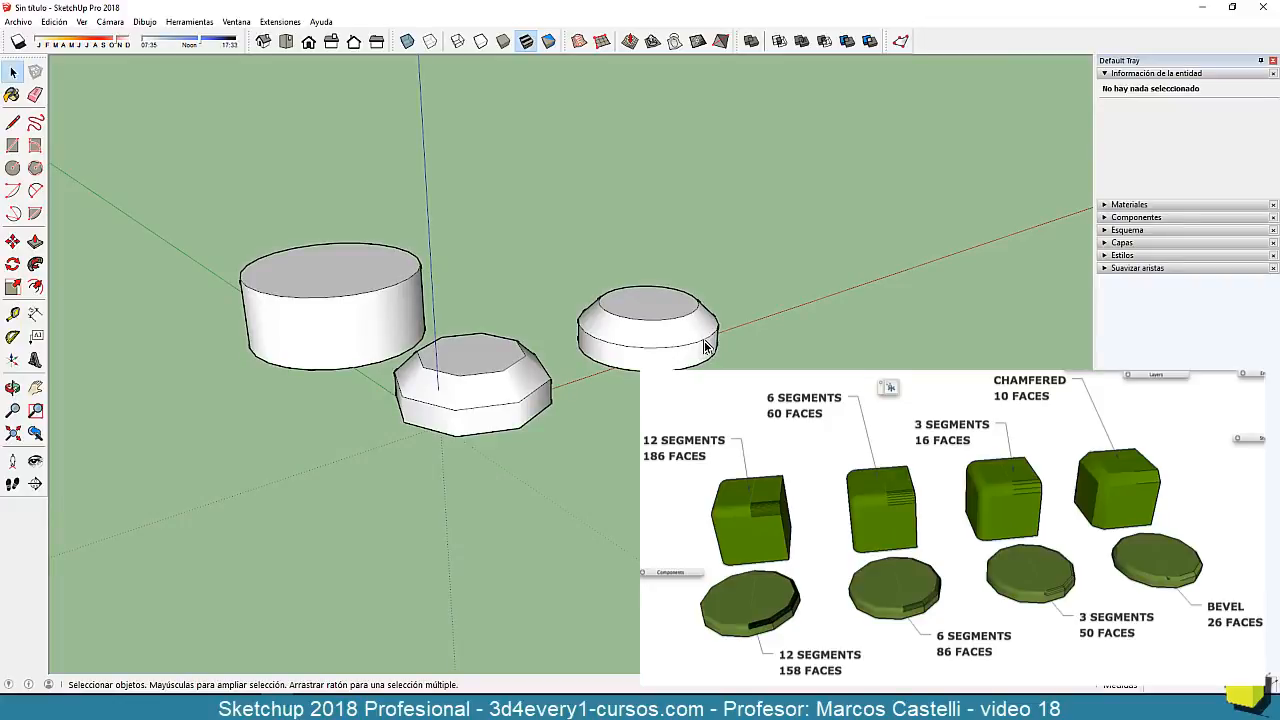
{"action": "scroll", "coordinate": [705, 345], "scroll_direction": "down", "scroll_amount": 3}
{"action": "scroll", "coordinate": [688, 340], "scroll_direction": "up", "scroll_amount": 4}
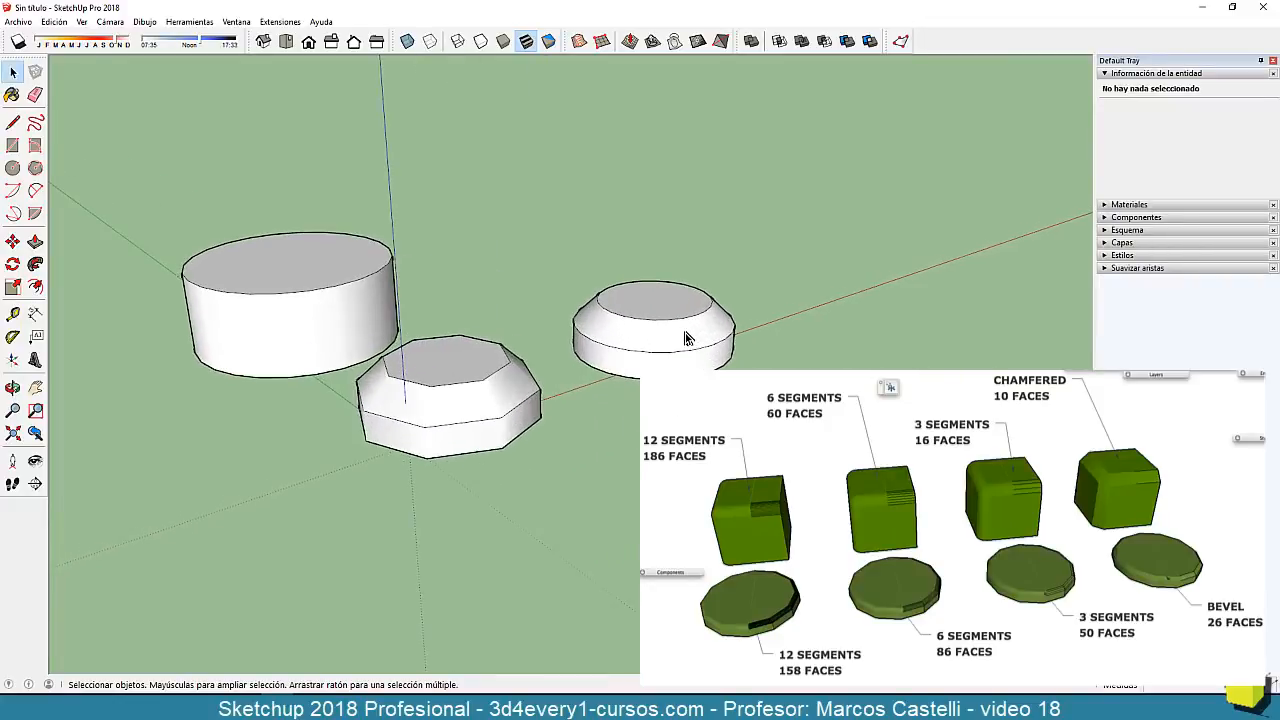
Show the hidden geometry and inspect the facet edges of the cylinder and both chamfered discs.
{"action": "key", "text": "alt+h"}
{"action": "scroll", "coordinate": [676, 331], "scroll_direction": "up", "scroll_amount": 3}
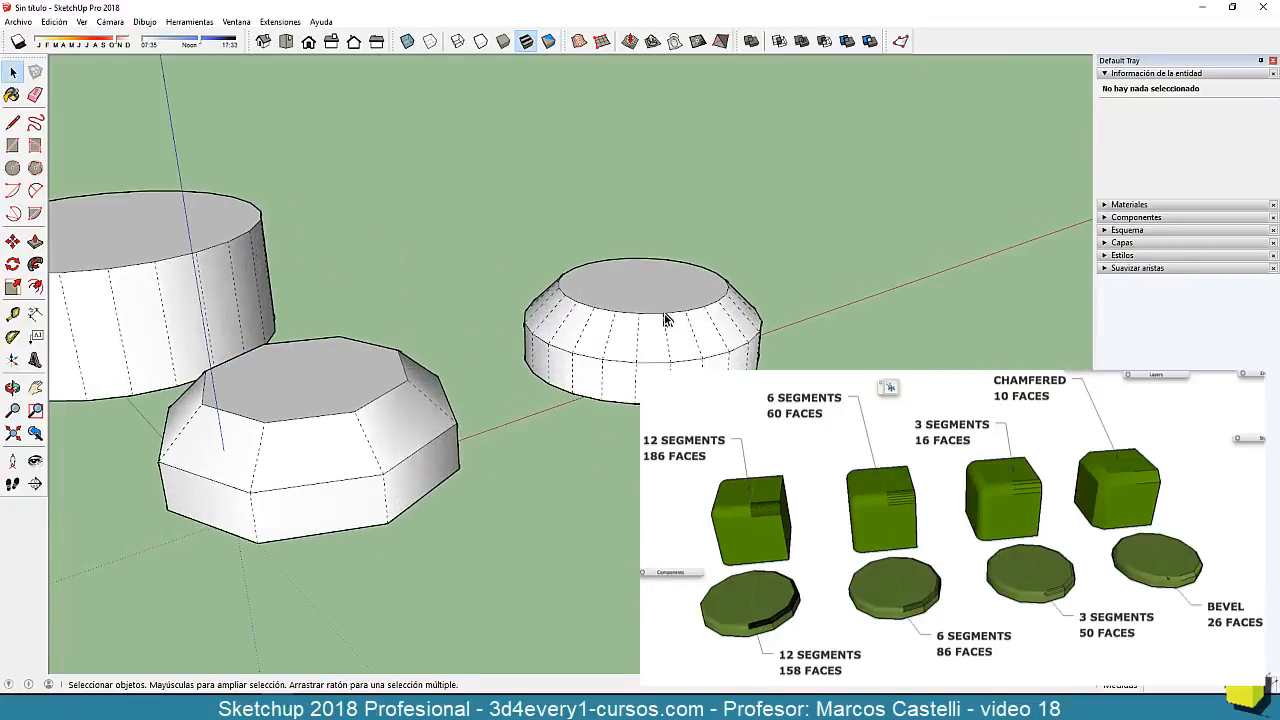
{"action": "middle_click_drag", "start_coordinate": [697, 357], "coordinate": [680, 306]}
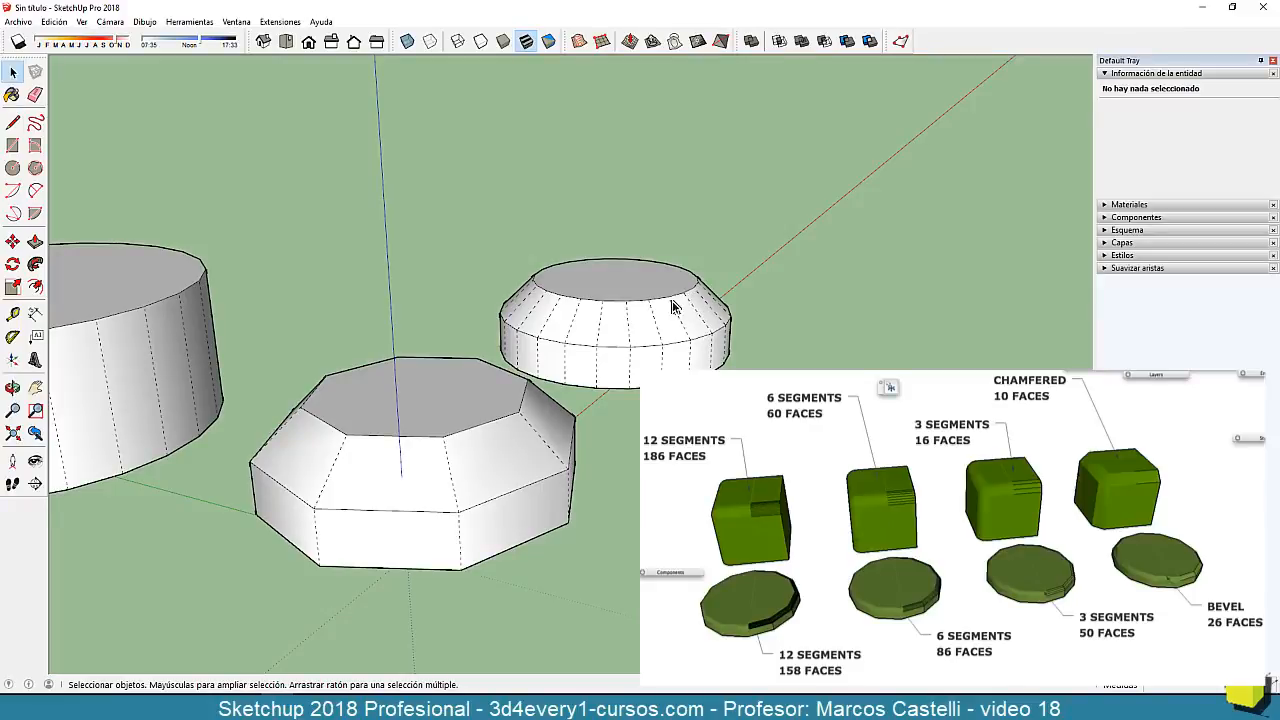
{"action": "scroll", "coordinate": [680, 312], "scroll_direction": "down", "scroll_amount": 4}
{"action": "scroll", "coordinate": [682, 380], "scroll_direction": "down", "scroll_amount": 3}
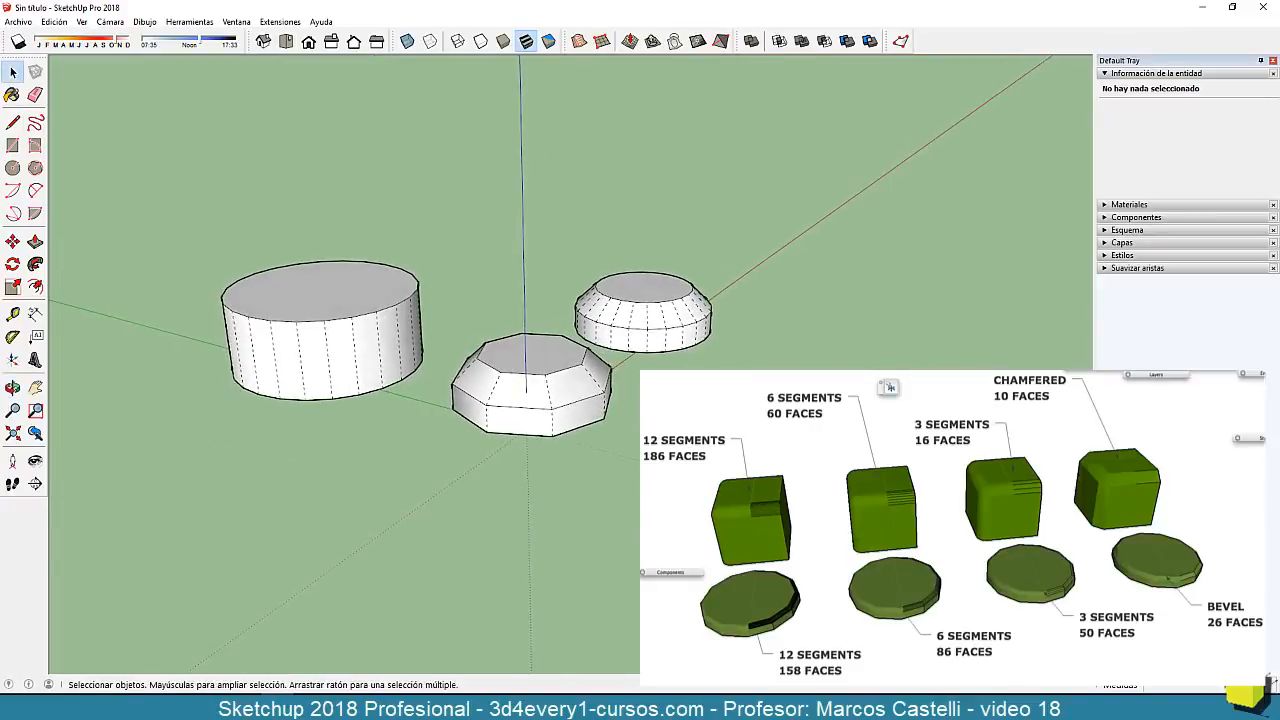
{"action": "middle_click_drag", "start_coordinate": [690, 385], "coordinate": [645, 384]}
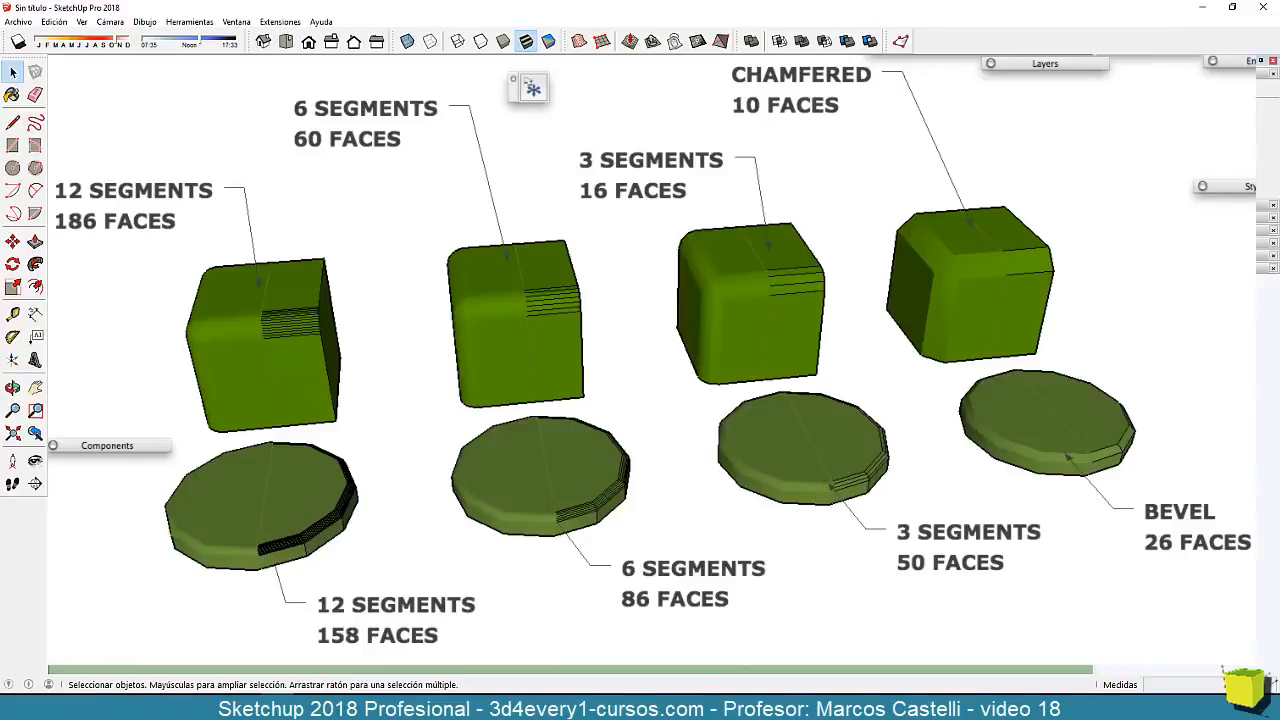
{"action": "key", "text": "o"}
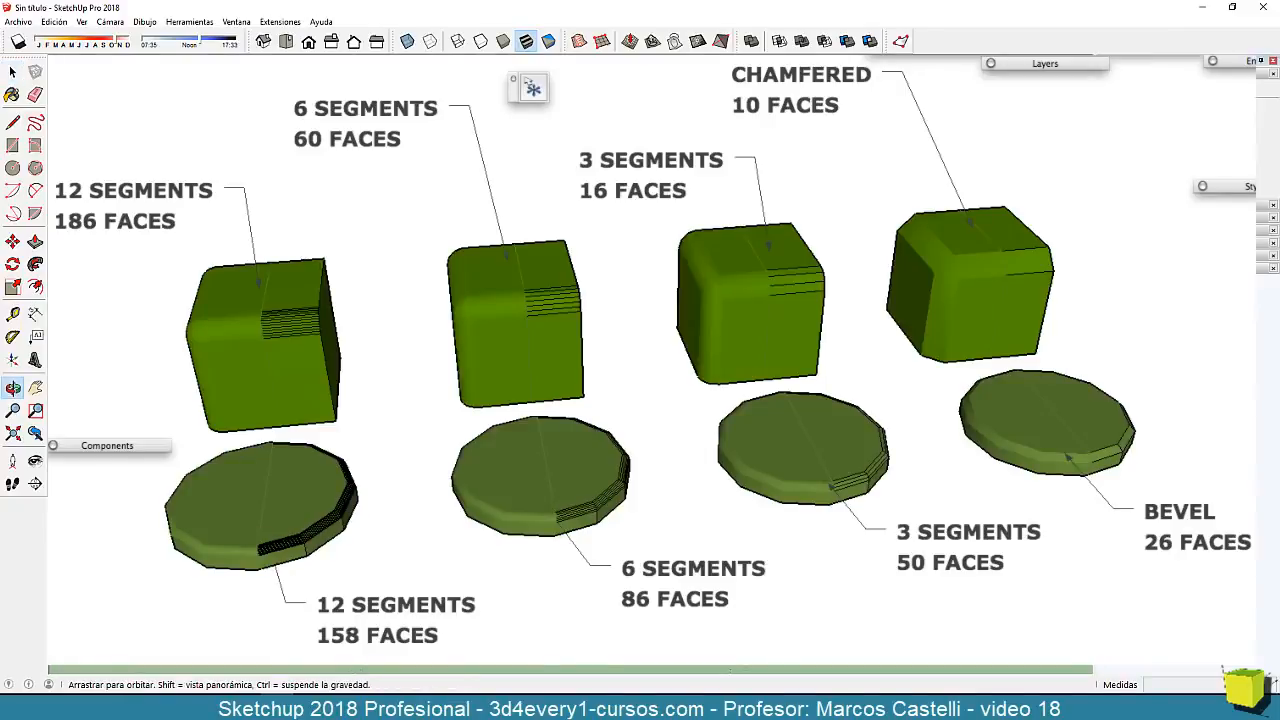
Draw line segments across the first facets of the eight-sided disc's chamfer, joining the midpoints of its sloping edges.
{"action": "key", "text": "space"}
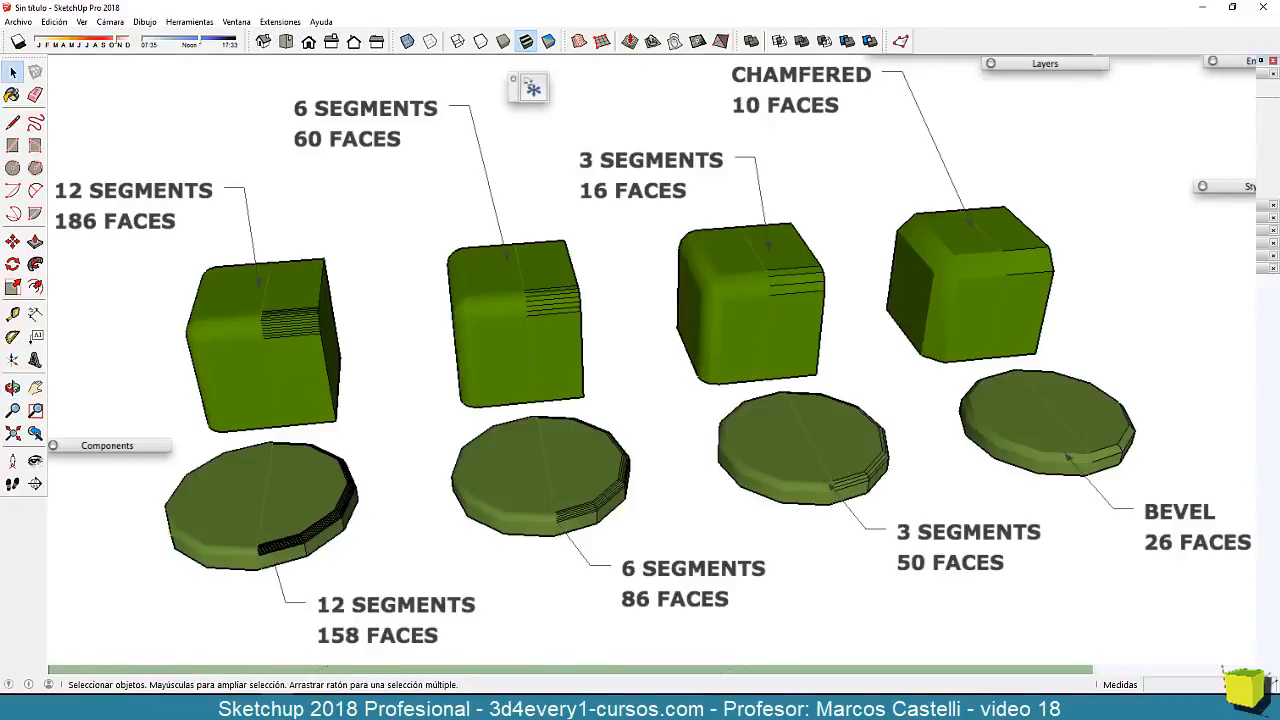
{"action": "key", "text": "l"}
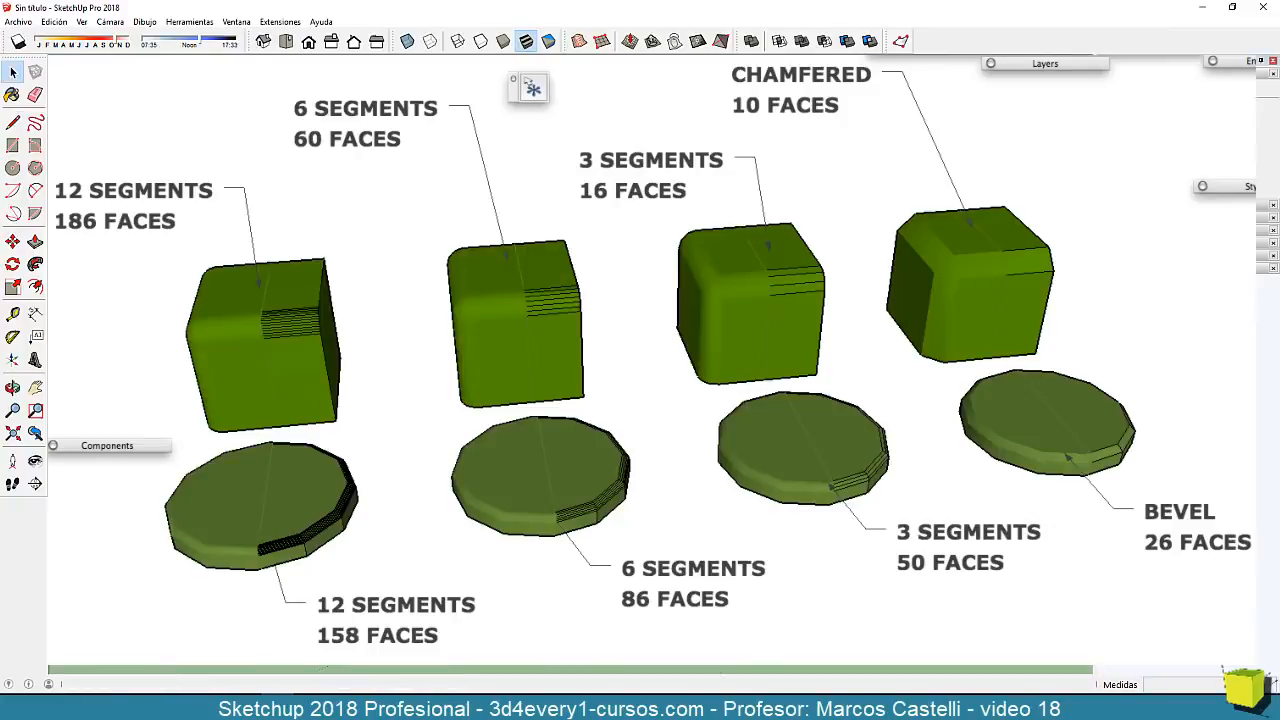
{"action": "left_click", "coordinate": [640, 380]}
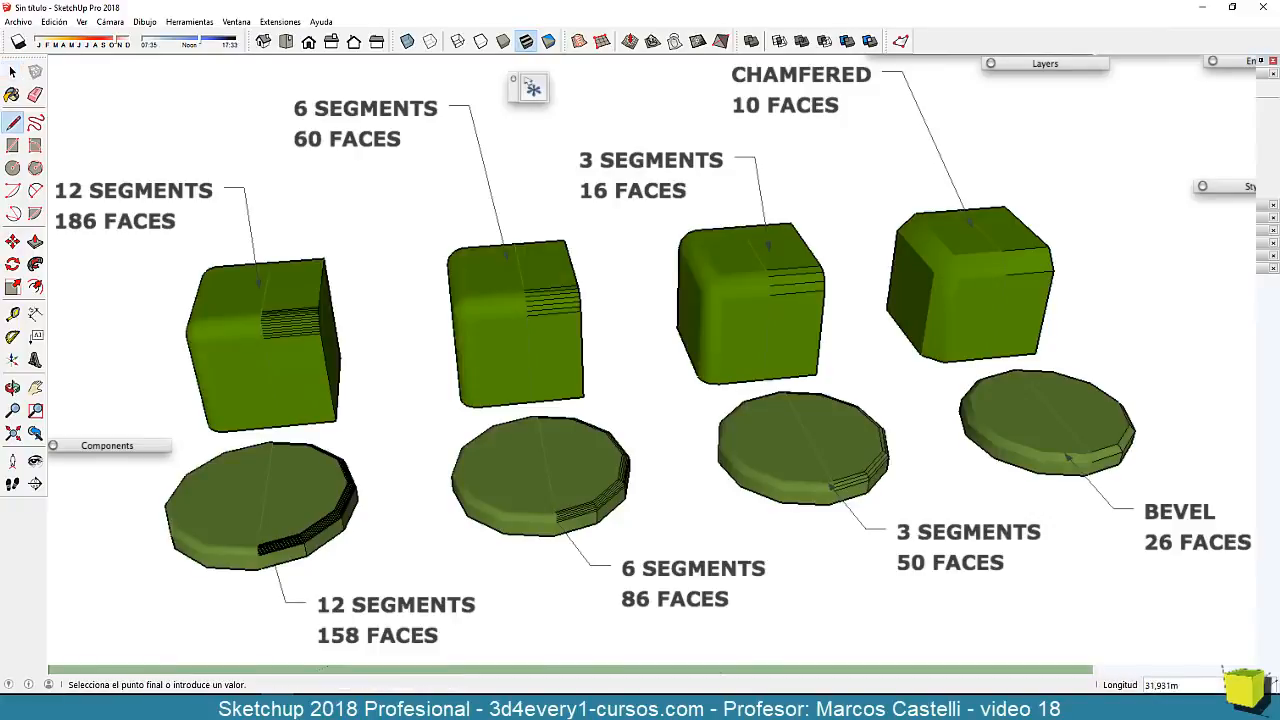
{"action": "left_click", "coordinate": [640, 380]}
{"action": "middle_click_drag", "start_coordinate": [640, 380], "coordinate": [560, 380]}
{"action": "left_click", "coordinate": [560, 380]}
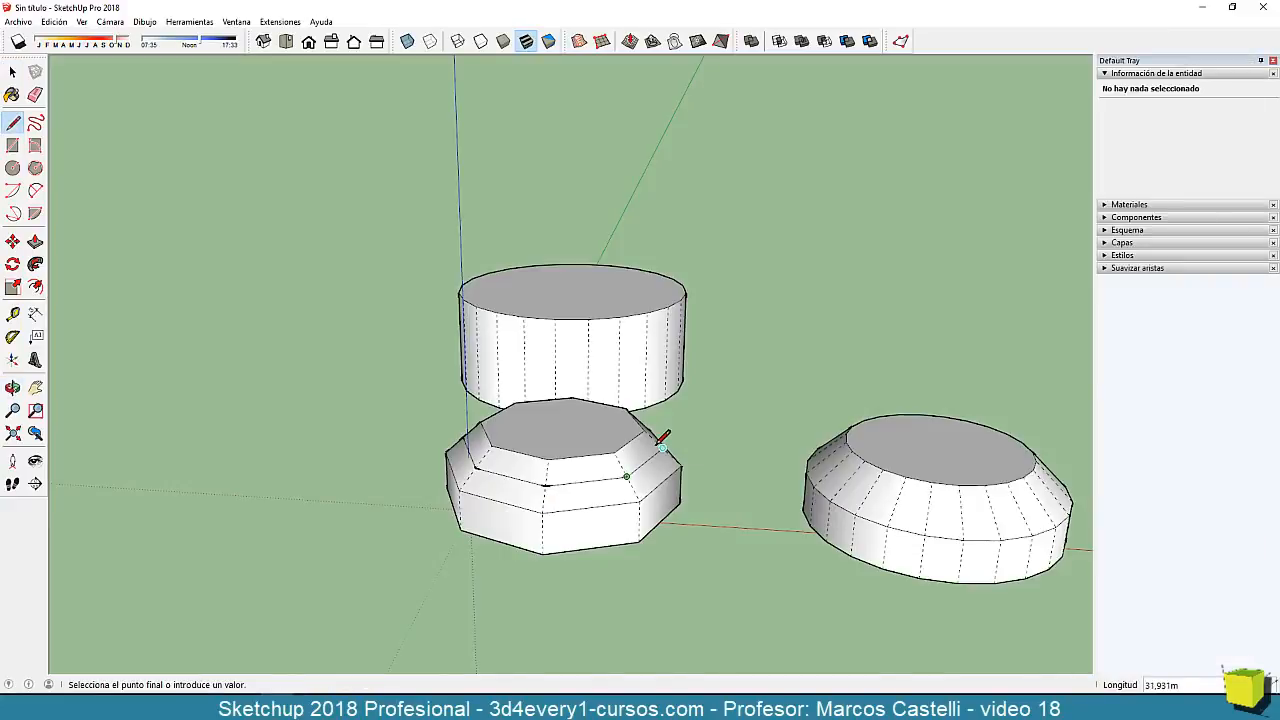
{"action": "mouse_move", "coordinate": [663, 434]}
{"action": "middle_mouse_down"}
{"action": "mouse_move", "coordinate": [505, 512]}
{"action": "mouse_move", "coordinate": [354, 520]}
{"action": "middle_mouse_up"}
{"action": "left_click", "coordinate": [549, 479]}
{"action": "left_click", "coordinate": [589, 442]}
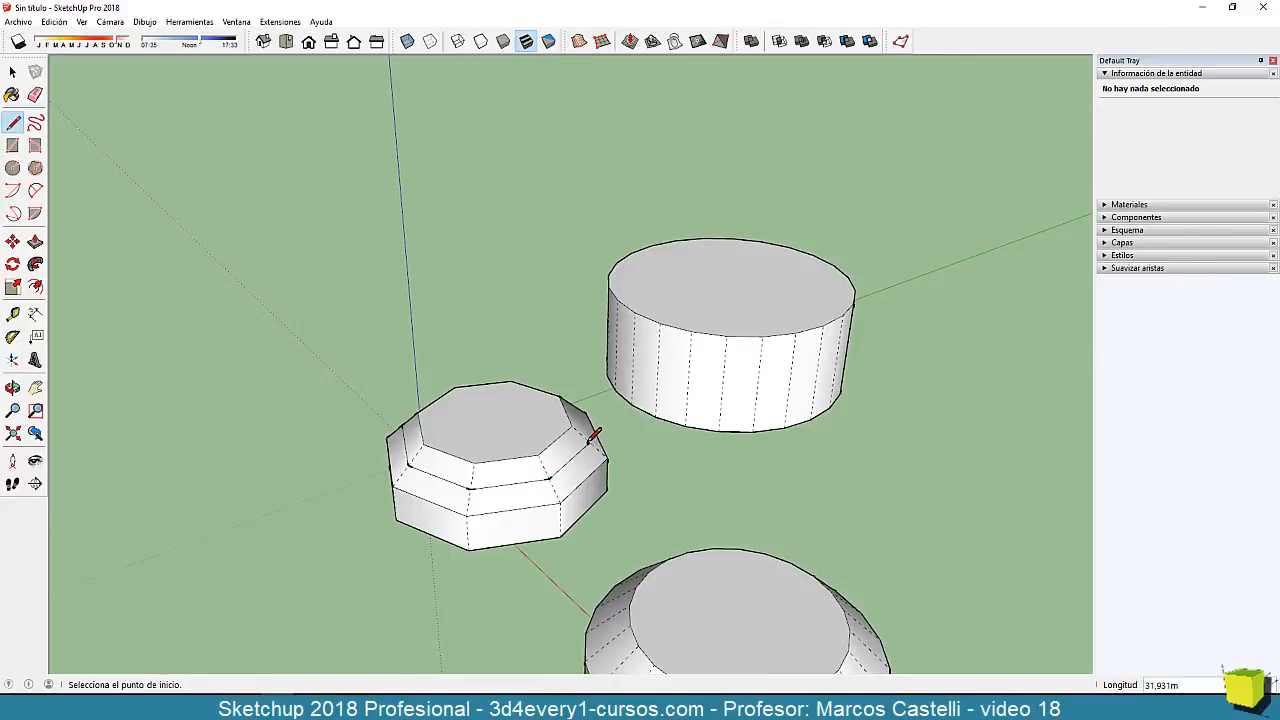
Complete the midpoint edge loop across the remaining chamfer facets on the back of the eight-sided disc.
{"action": "middle_click_drag", "start_coordinate": [590, 440], "coordinate": [600, 293]}
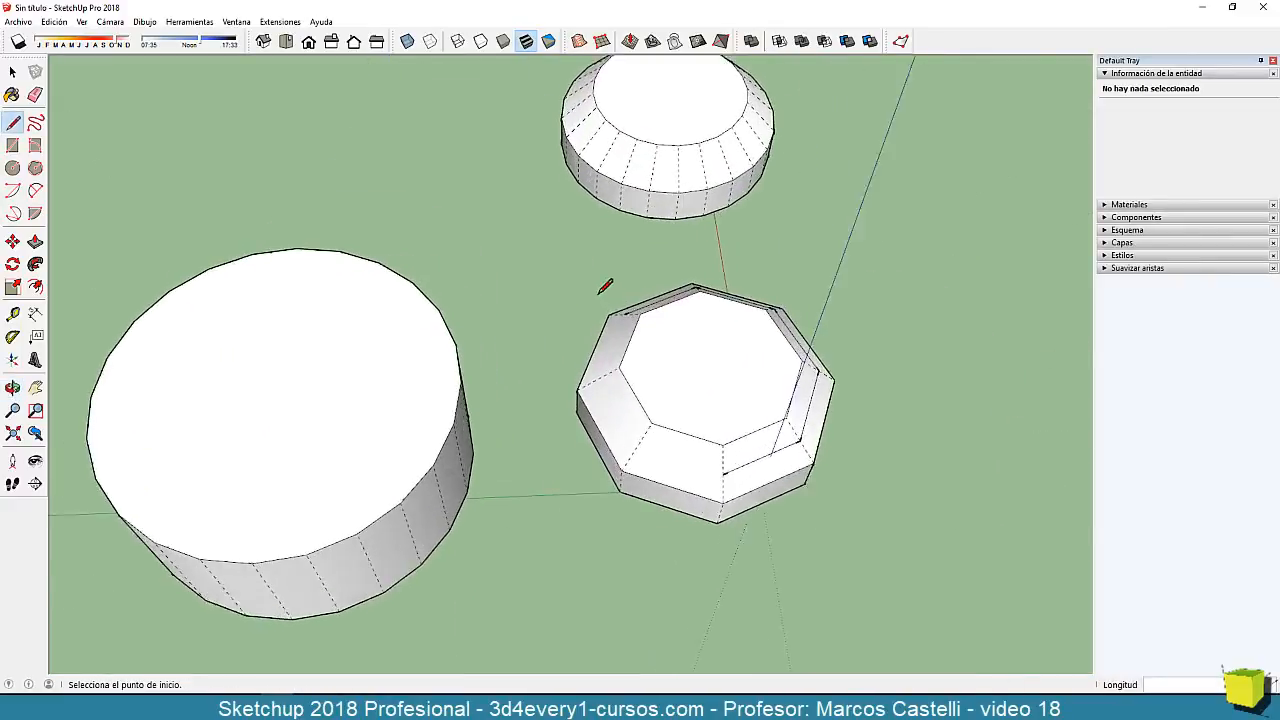
{"action": "scroll", "coordinate": [604, 288], "scroll_direction": "up", "scroll_amount": 2}
{"action": "left_click", "coordinate": [626, 316]}
{"action": "left_click", "coordinate": [604, 386]}
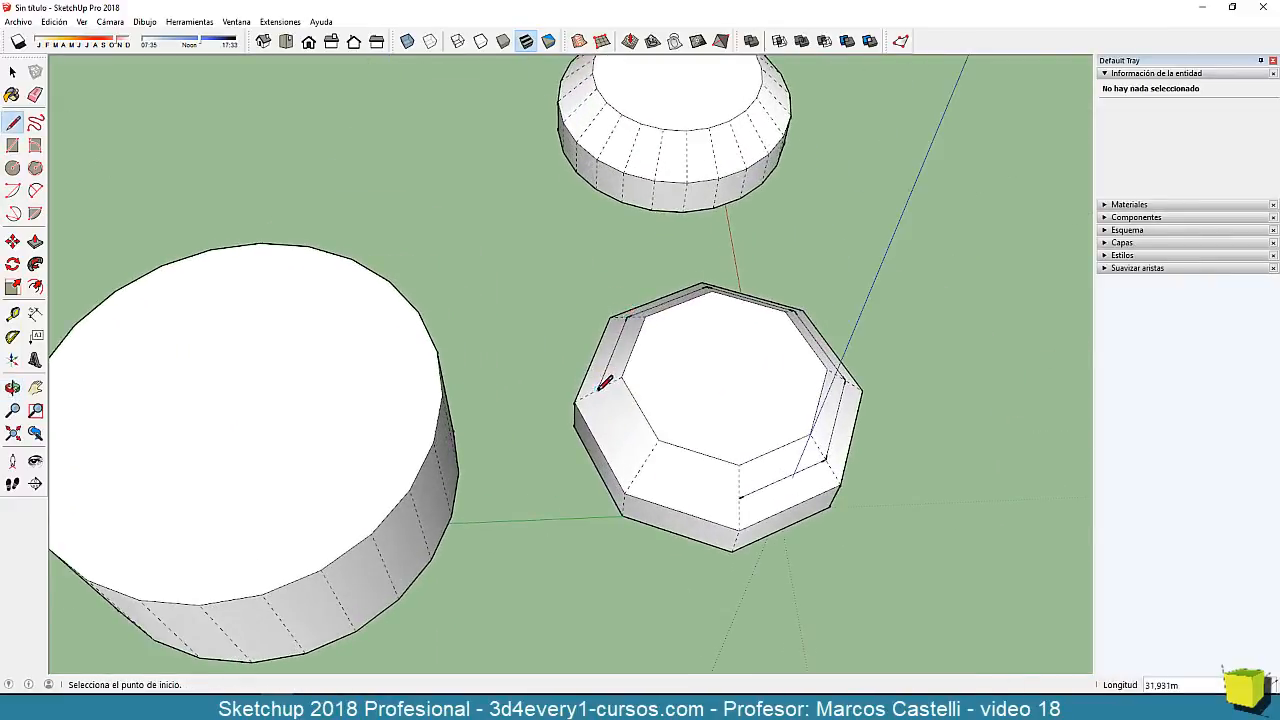
{"action": "left_click", "coordinate": [641, 466]}
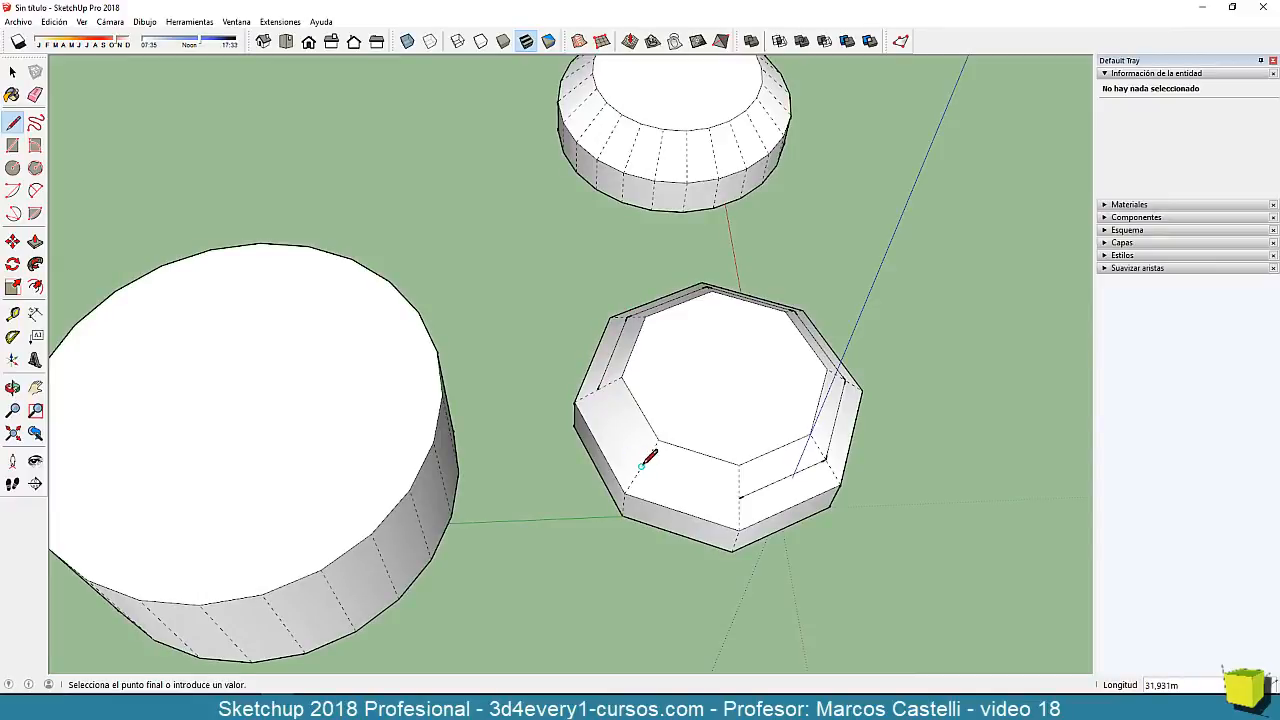
{"action": "left_click", "coordinate": [598, 389]}
{"action": "left_click", "coordinate": [641, 466]}
Select all eight edges of the new loop around the middle of the eight-sided disc's chamfer.
{"action": "middle_click_drag", "start_coordinate": [739, 497], "coordinate": [823, 309]}
{"action": "key", "text": "space"}
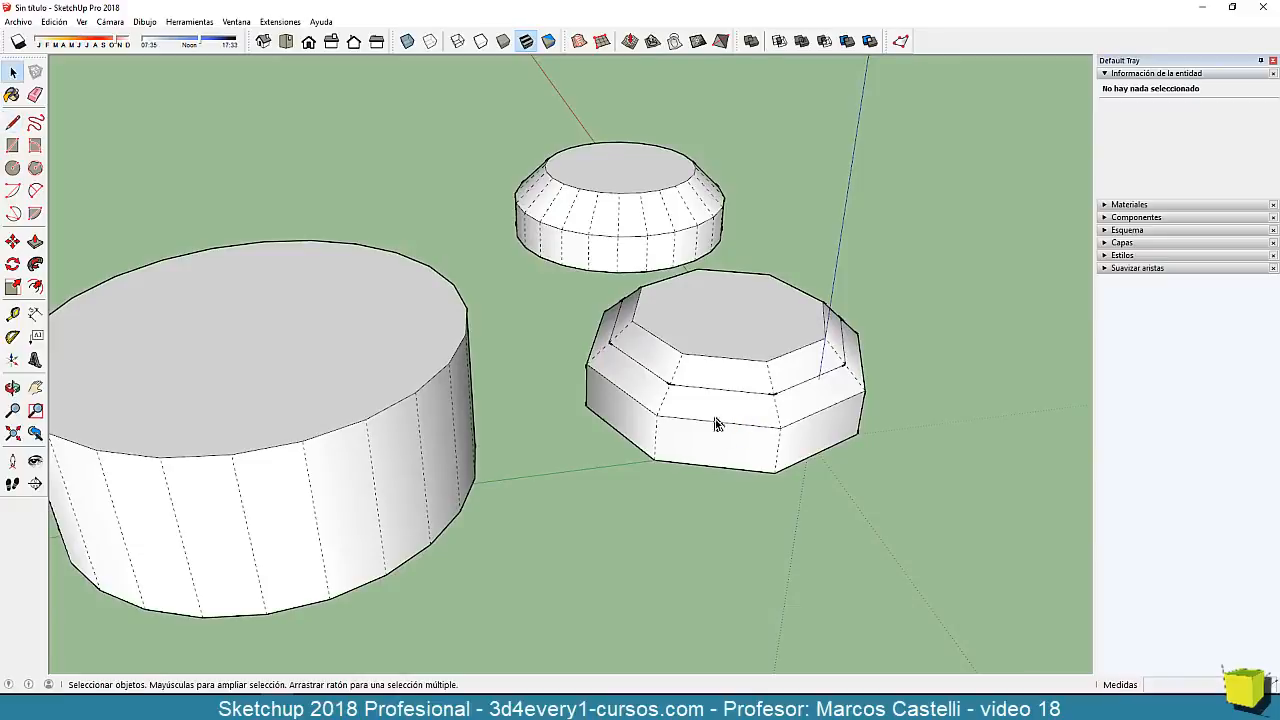
{"action": "left_click", "coordinate": [722, 390]}
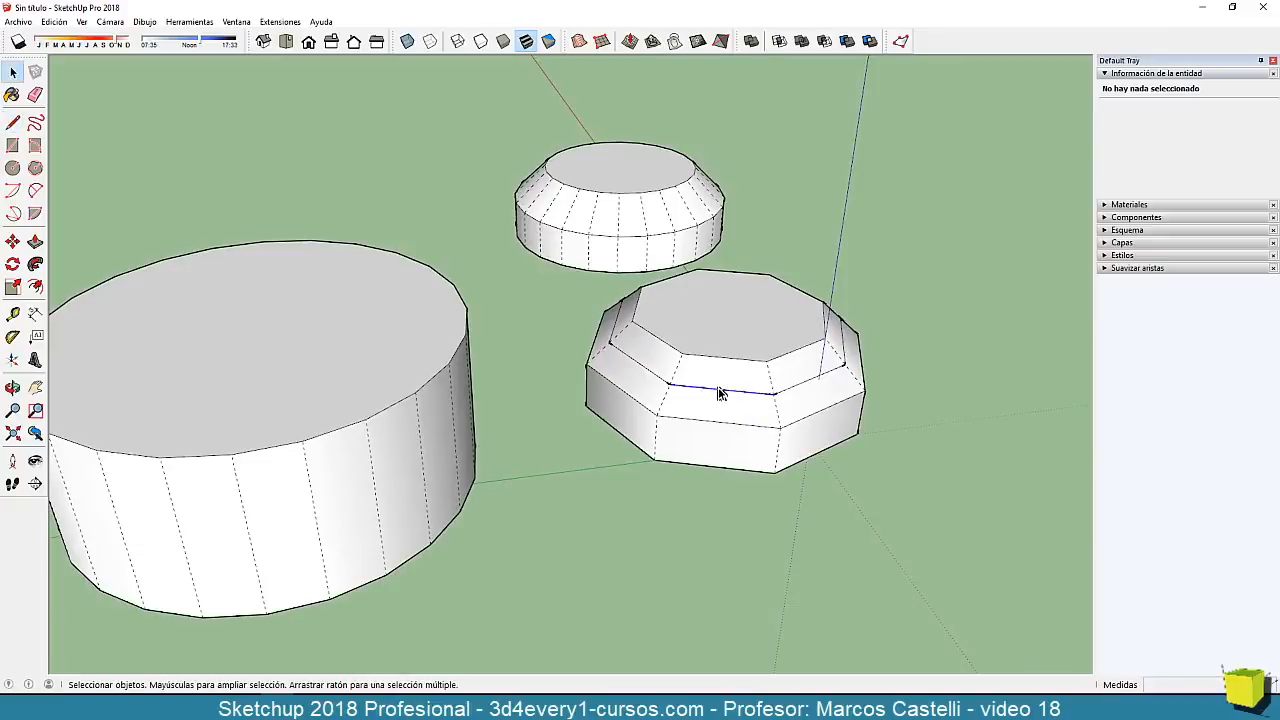
{"action": "left_click", "coordinate": [836, 357], "text": "shift"}
{"action": "middle_click_drag", "start_coordinate": [583, 397], "coordinate": [666, 380]}
{"action": "left_click", "coordinate": [652, 366], "text": "shift"}
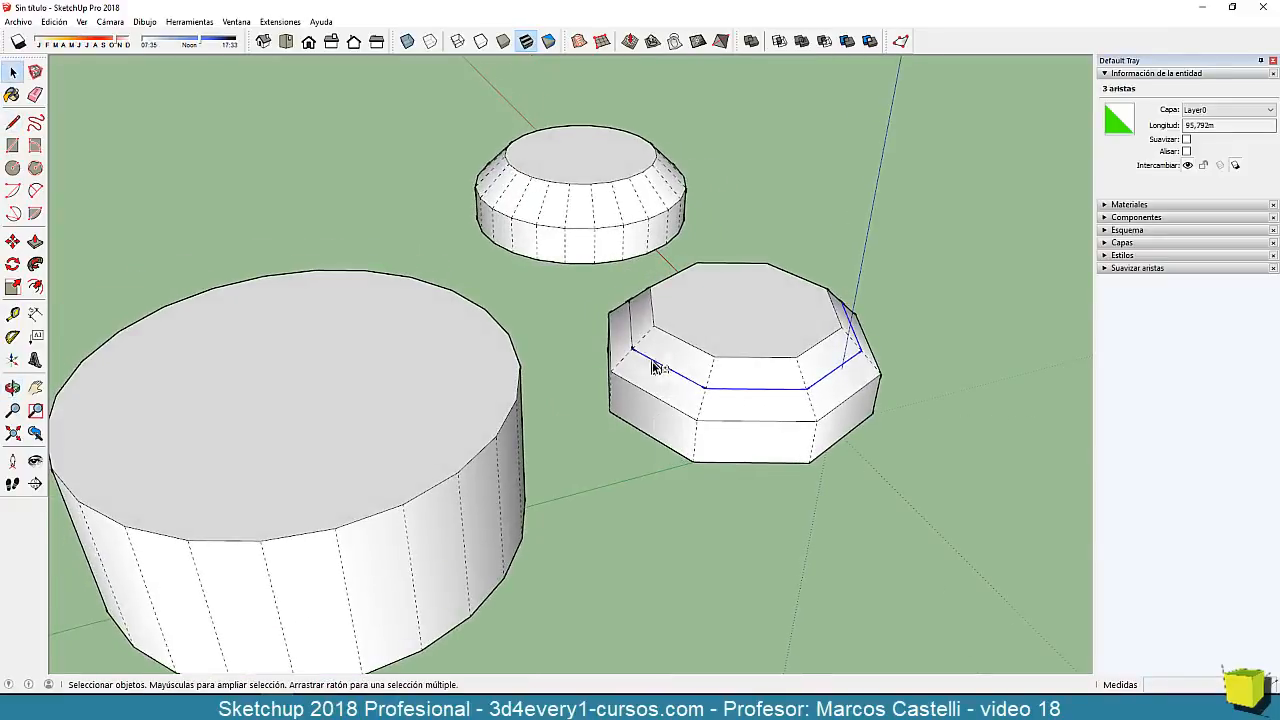
{"action": "left_click", "coordinate": [631, 337], "text": "shift"}
{"action": "middle_click_drag", "start_coordinate": [883, 408], "coordinate": [240, 408]}
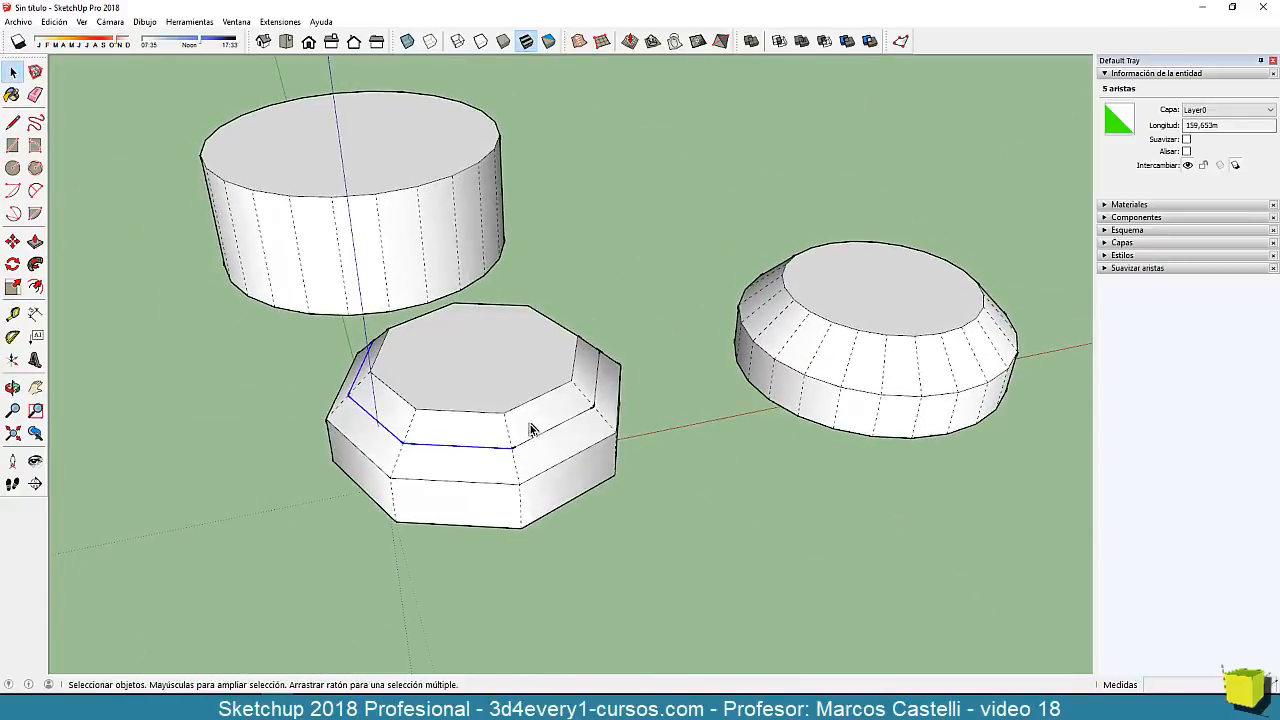
{"action": "left_click", "coordinate": [552, 430], "text": "shift"}
{"action": "middle_click_drag", "start_coordinate": [600, 388], "coordinate": [815, 262]}
{"action": "left_click", "coordinate": [531, 329], "text": "shift"}
{"action": "middle_click_drag", "start_coordinate": [655, 456], "coordinate": [617, 386]}
Move the selected edge loop up about 2.44 m to give the chamfer a rounder profile.
{"action": "key", "text": "m"}
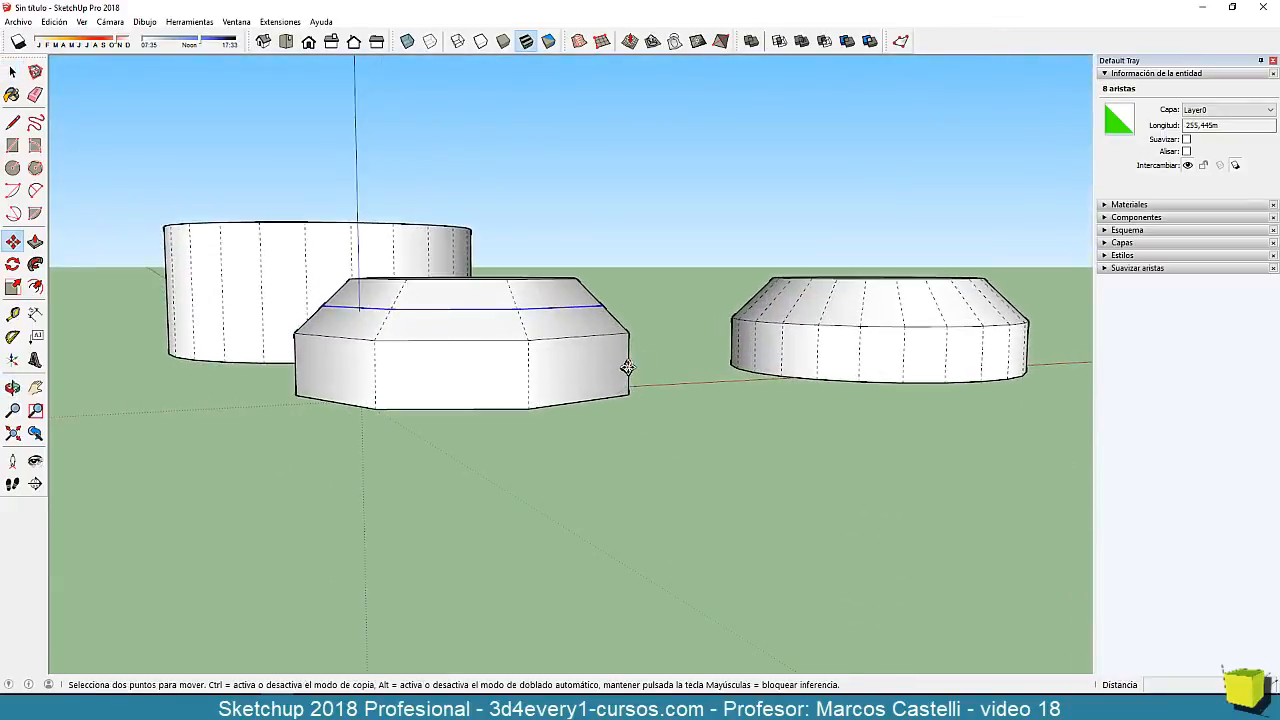
{"action": "left_click", "coordinate": [629, 369]}
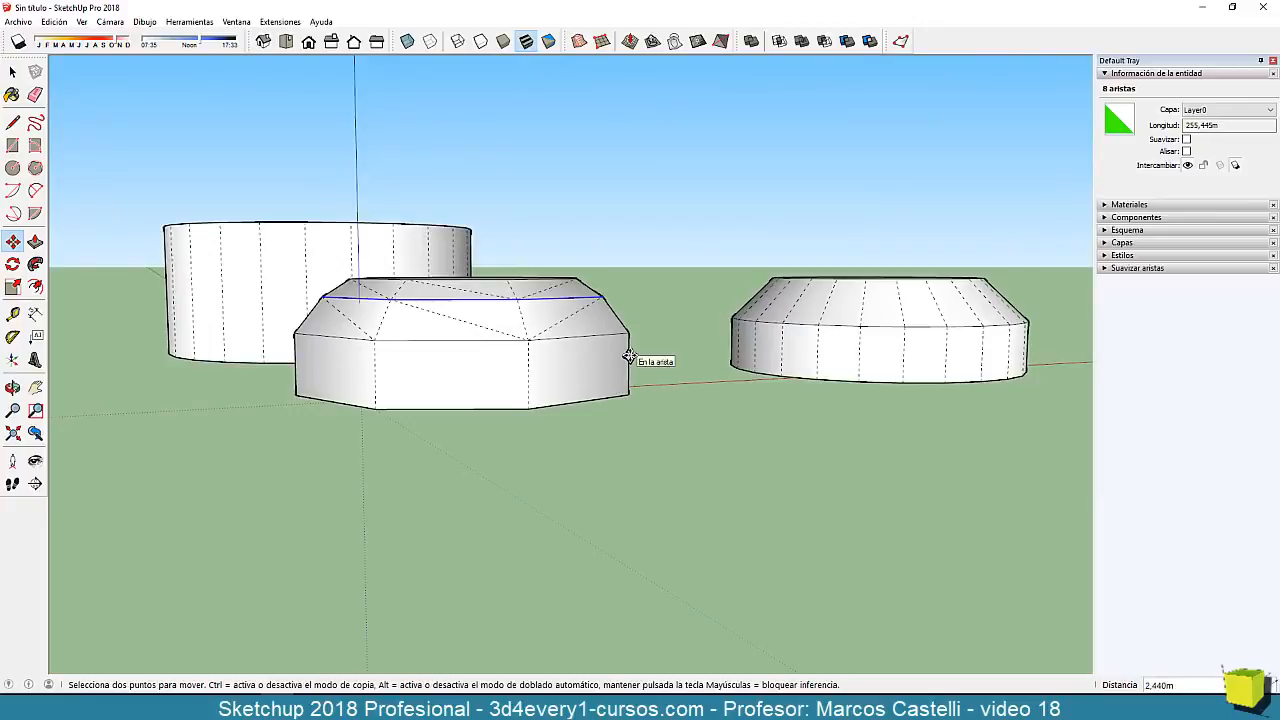
{"action": "scroll", "coordinate": [626, 355], "scroll_direction": "up", "scroll_amount": 1}
{"action": "middle_click_drag", "start_coordinate": [479, 341], "coordinate": [851, 354]}
{"action": "key", "text": "space"}
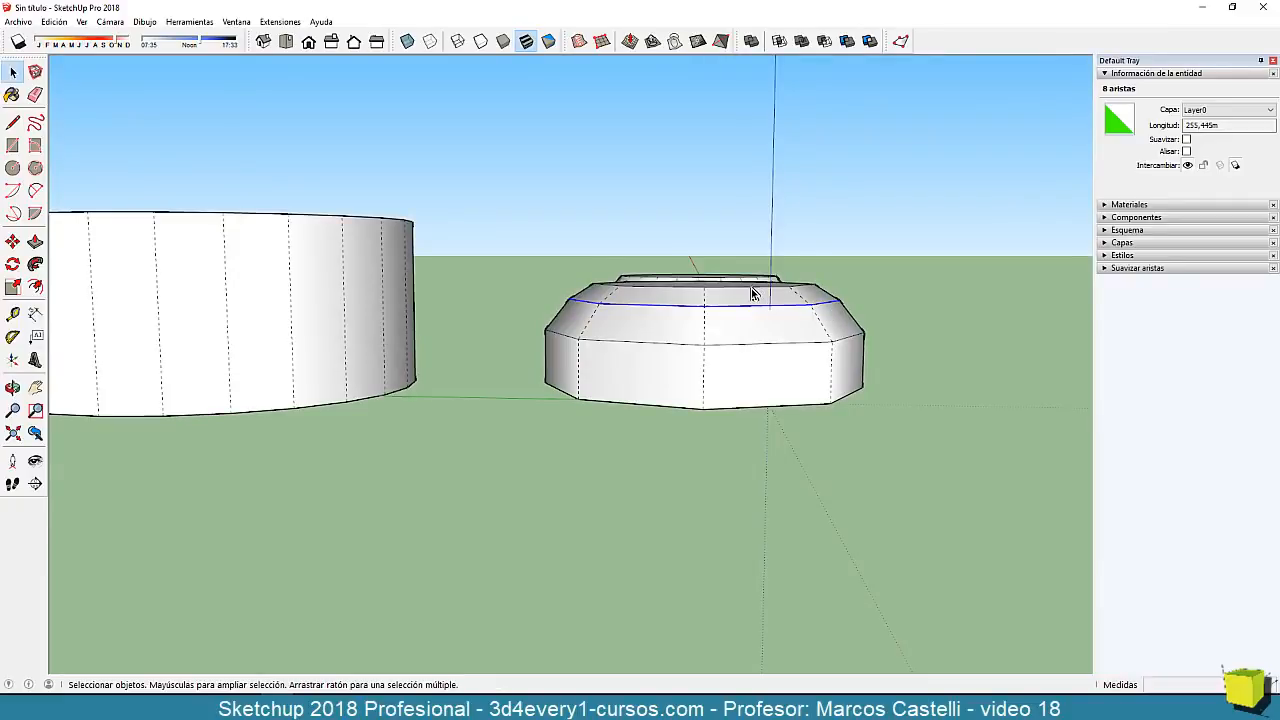
Try to raise the top face of the eight-sided disc by 5 m.
{"action": "mouse_move", "coordinate": [745, 358]}
{"action": "middle_mouse_down"}
{"action": "mouse_move", "coordinate": [737, 414]}
{"action": "mouse_move", "coordinate": [729, 346]}
{"action": "middle_mouse_up"}
{"action": "left_click", "coordinate": [729, 346]}
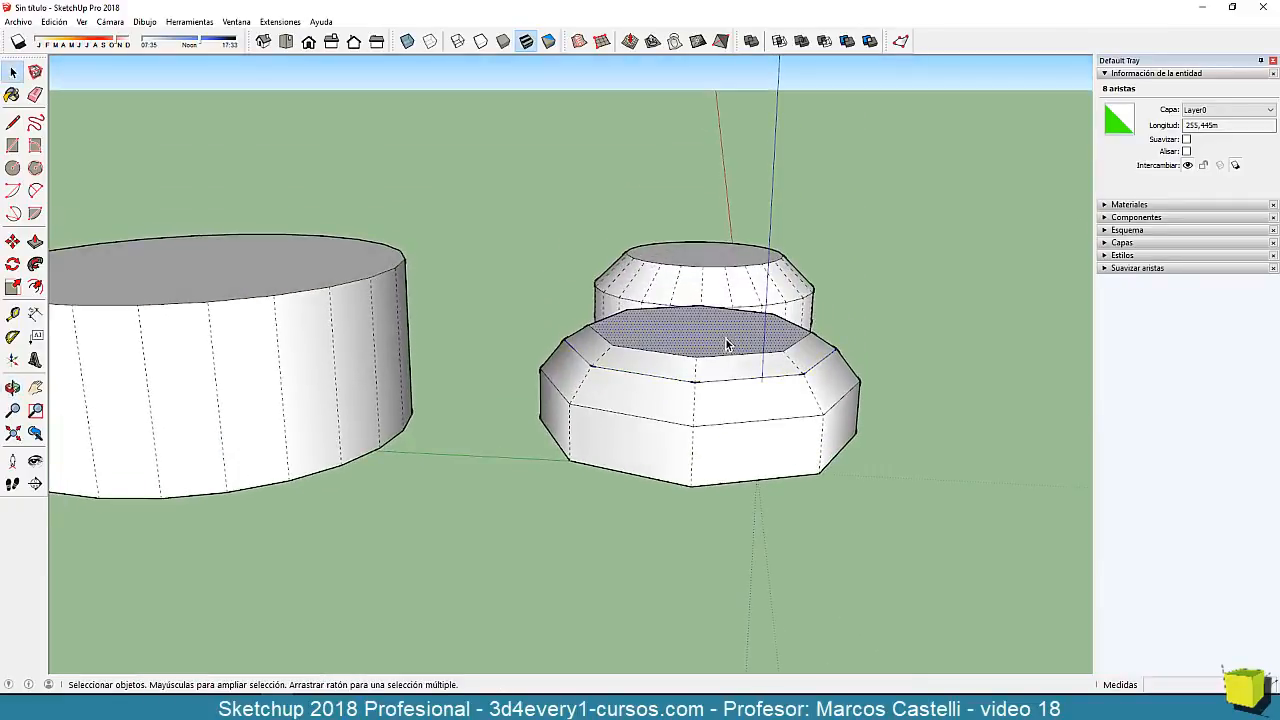
{"action": "key", "text": "m"}
{"action": "left_click", "coordinate": [820, 438]}
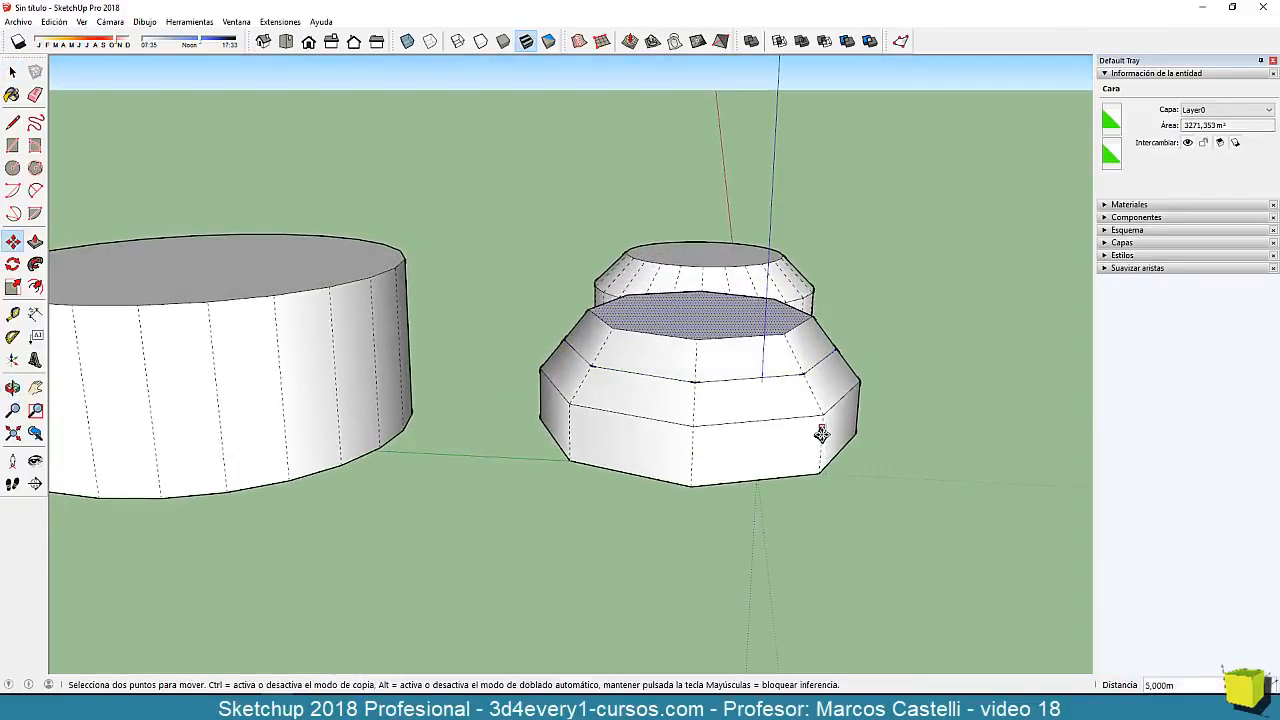
{"action": "type", "text": "5"}
{"action": "key", "text": "Return"}
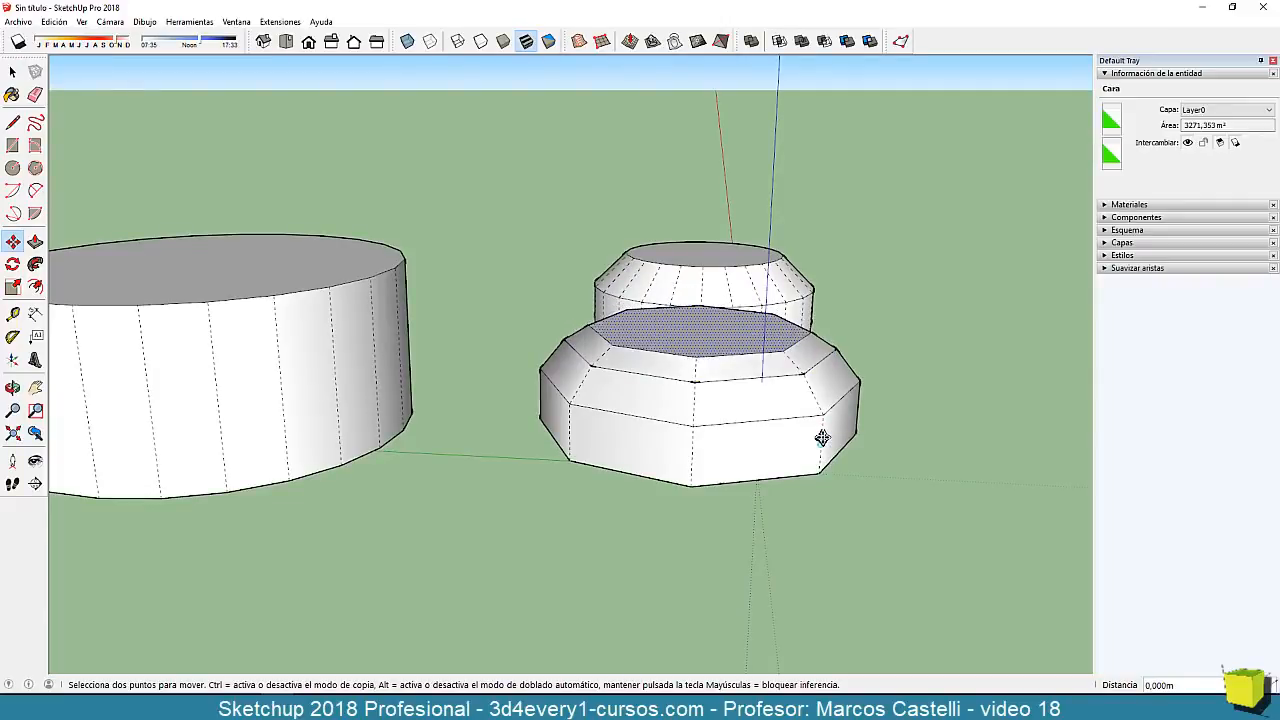
Examine the rounded profile of the eight-sided disc in side view and from above beside the other solids.
{"action": "middle_click_drag", "start_coordinate": [826, 437], "coordinate": [878, 382]}
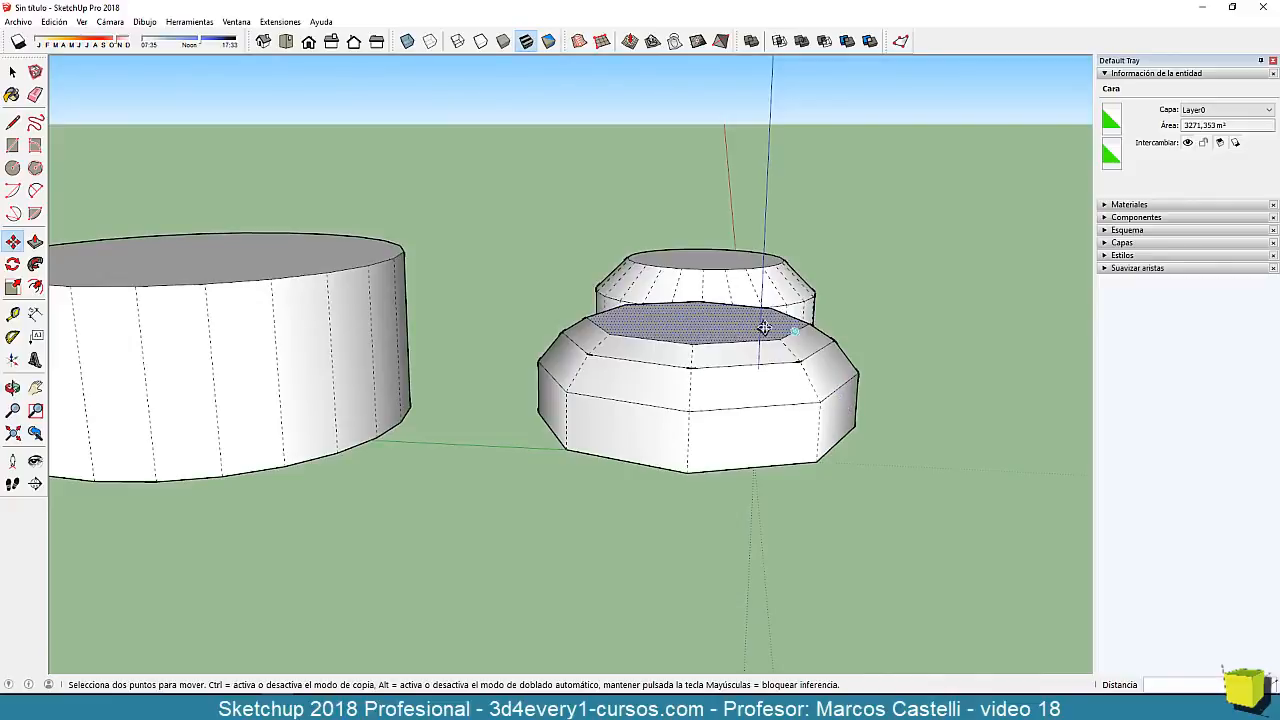
{"action": "middle_click_drag", "start_coordinate": [811, 433], "coordinate": [850, 340]}
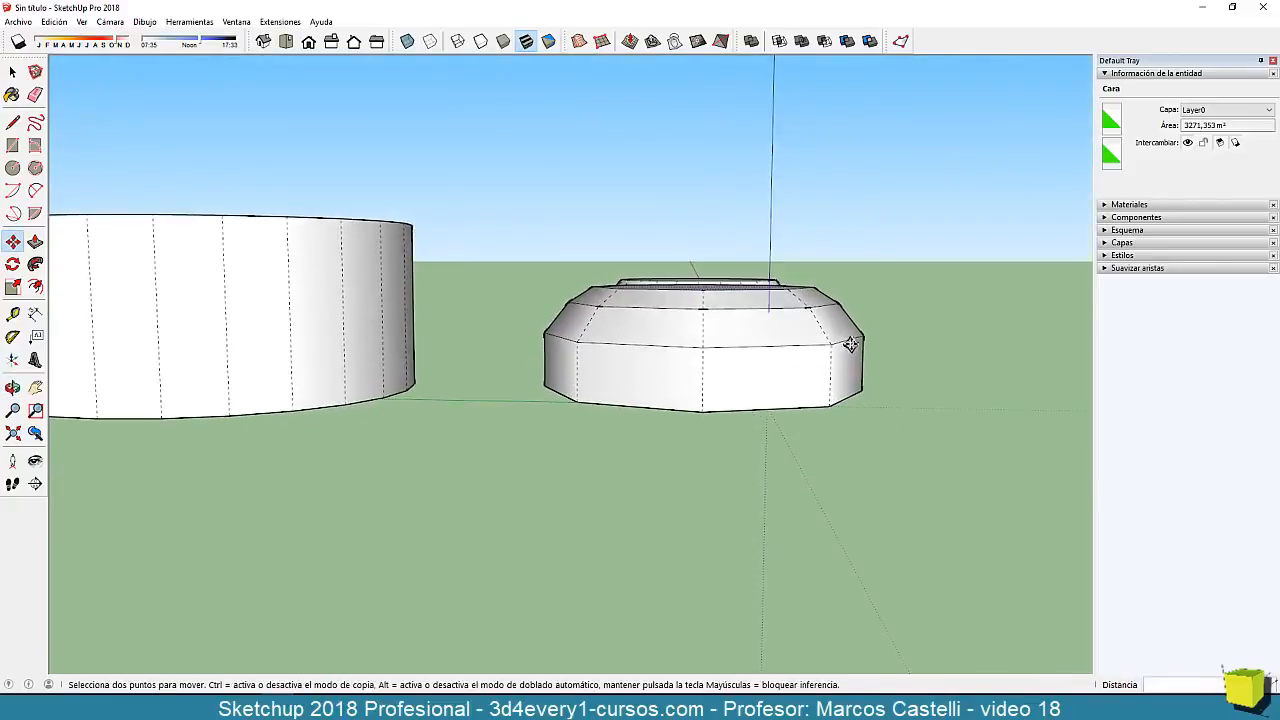
{"action": "scroll", "coordinate": [820, 342], "scroll_direction": "down", "scroll_amount": 2}
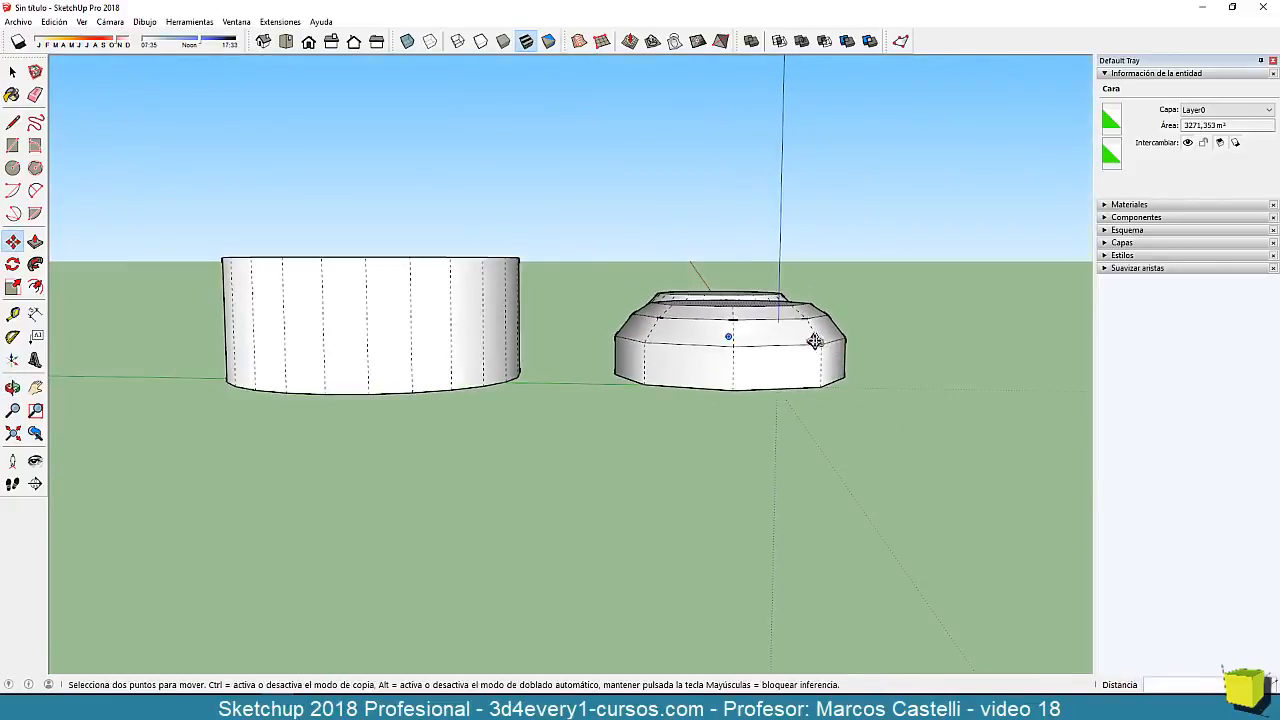
{"action": "middle_click_drag", "start_coordinate": [814, 260], "coordinate": [609, 477]}
{"action": "scroll", "coordinate": [526, 457], "scroll_direction": "down", "scroll_amount": 1}
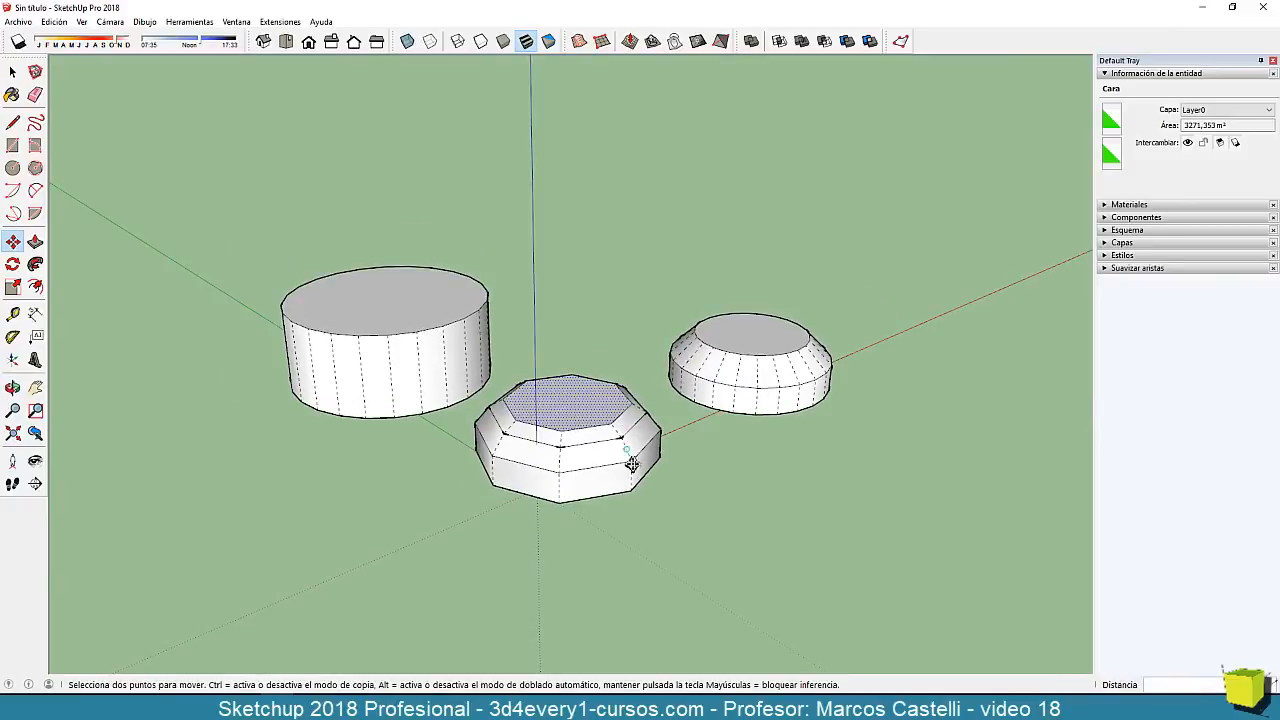
{"action": "scroll", "coordinate": [632, 462], "scroll_direction": "down", "scroll_amount": 2}
Select facets in the upper and lower chamfer bands of the eight-sided disc one at a time to inspect them.
{"action": "key", "text": "space"}
{"action": "scroll", "coordinate": [647, 496], "scroll_direction": "up", "scroll_amount": 2}
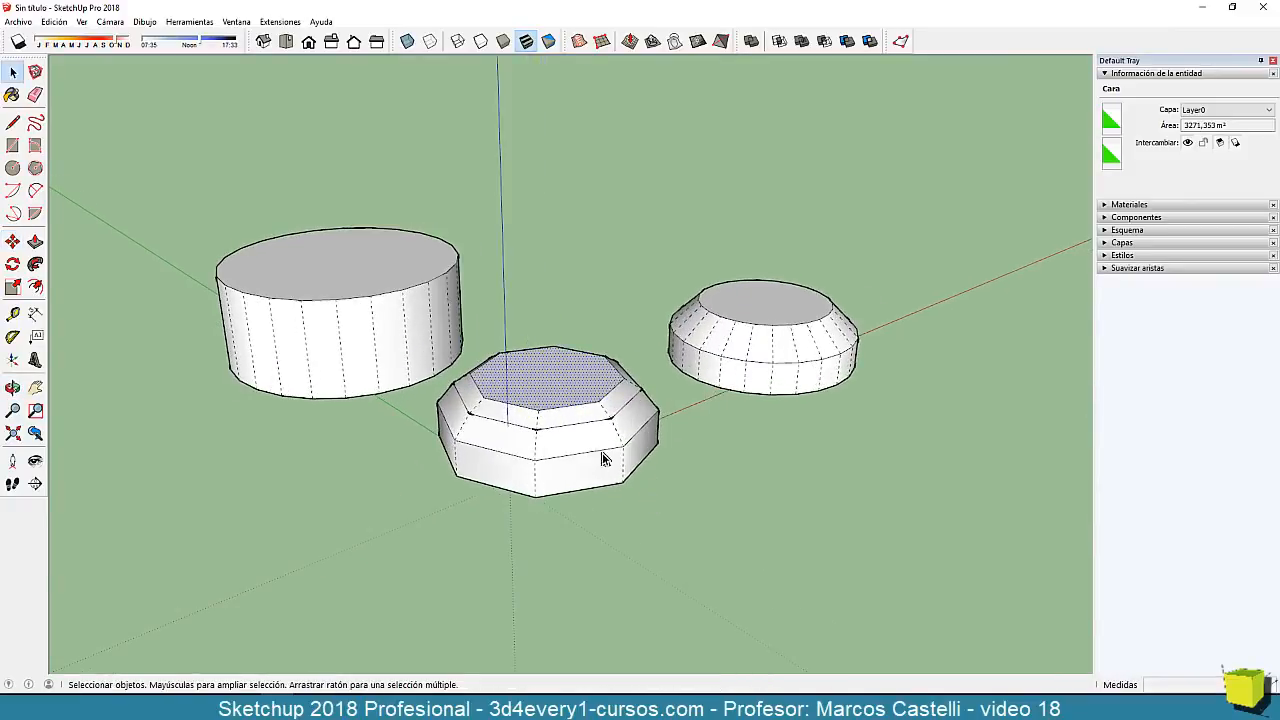
{"action": "left_click", "coordinate": [582, 414]}
{"action": "left_click", "coordinate": [584, 441]}
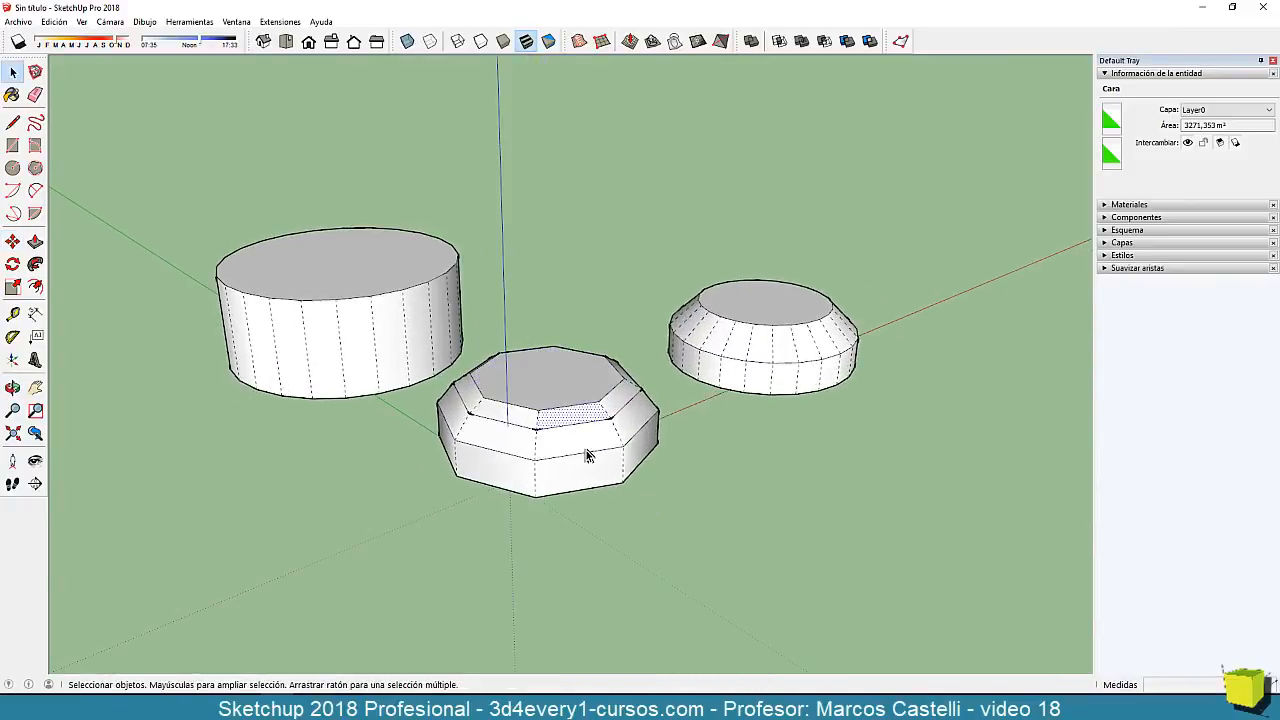
{"action": "left_click", "coordinate": [566, 412]}
{"action": "left_click", "coordinate": [568, 443]}
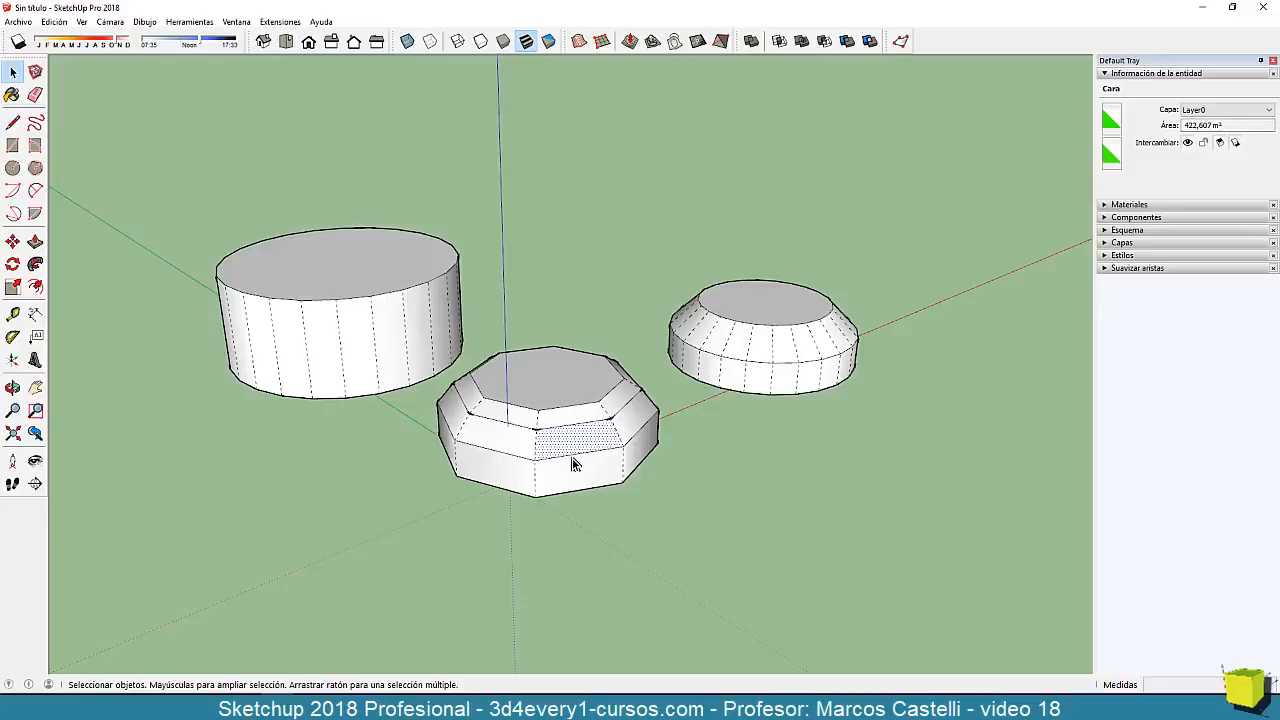
{"action": "middle_click_drag", "start_coordinate": [599, 482], "coordinate": [571, 486]}
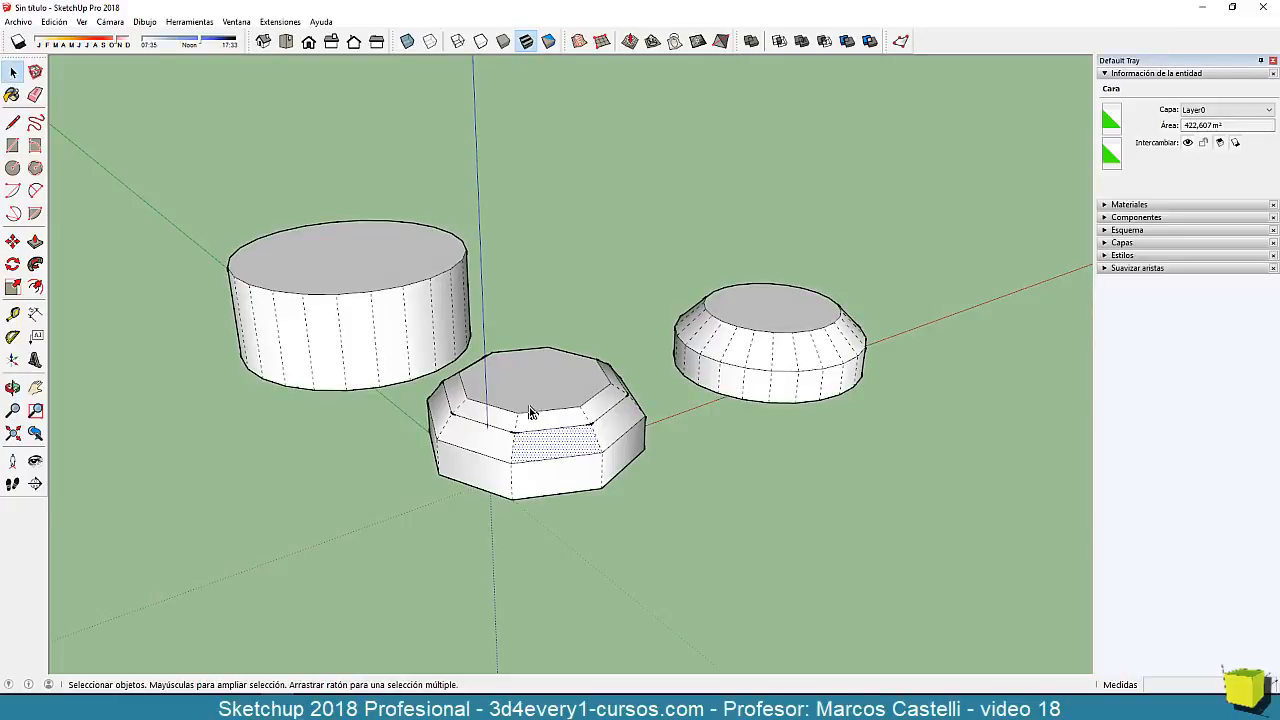
Compare how the cylinder and the two chamfered discs look at near and far distances, and clear the selection.
{"action": "scroll", "coordinate": [509, 387], "scroll_direction": "down", "scroll_amount": 2}
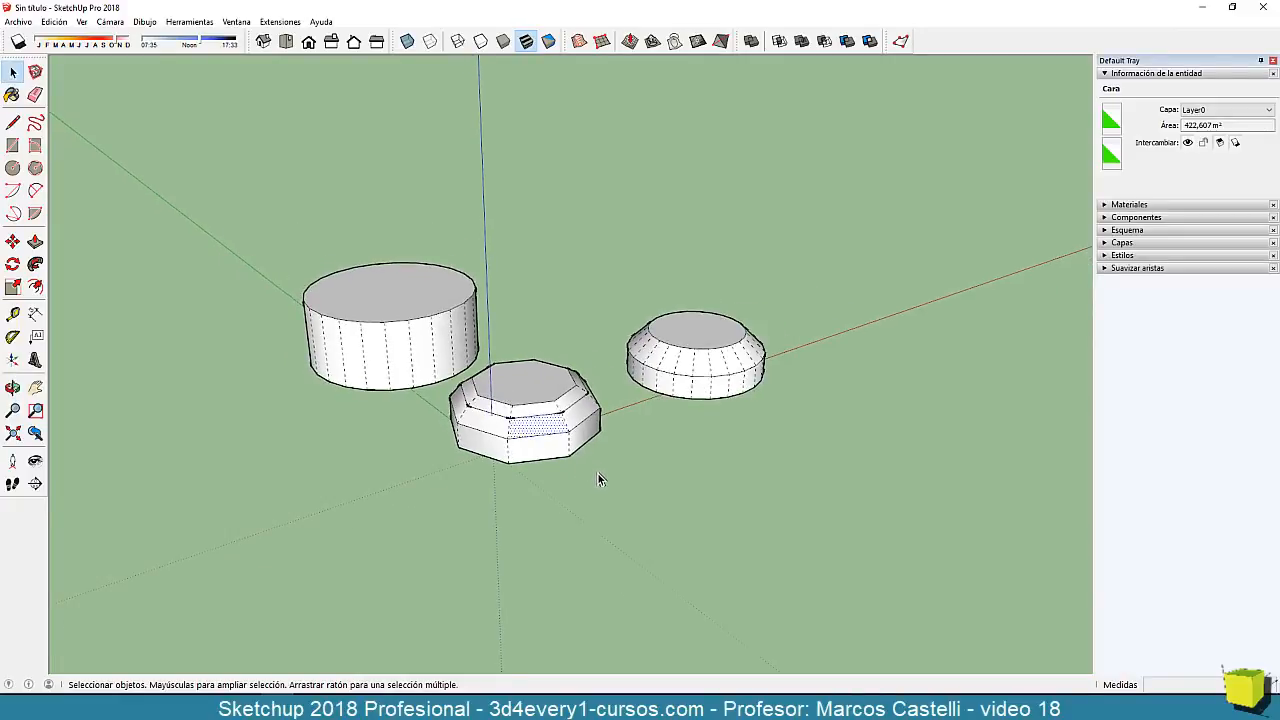
{"action": "scroll", "coordinate": [543, 409], "scroll_direction": "up", "scroll_amount": 3}
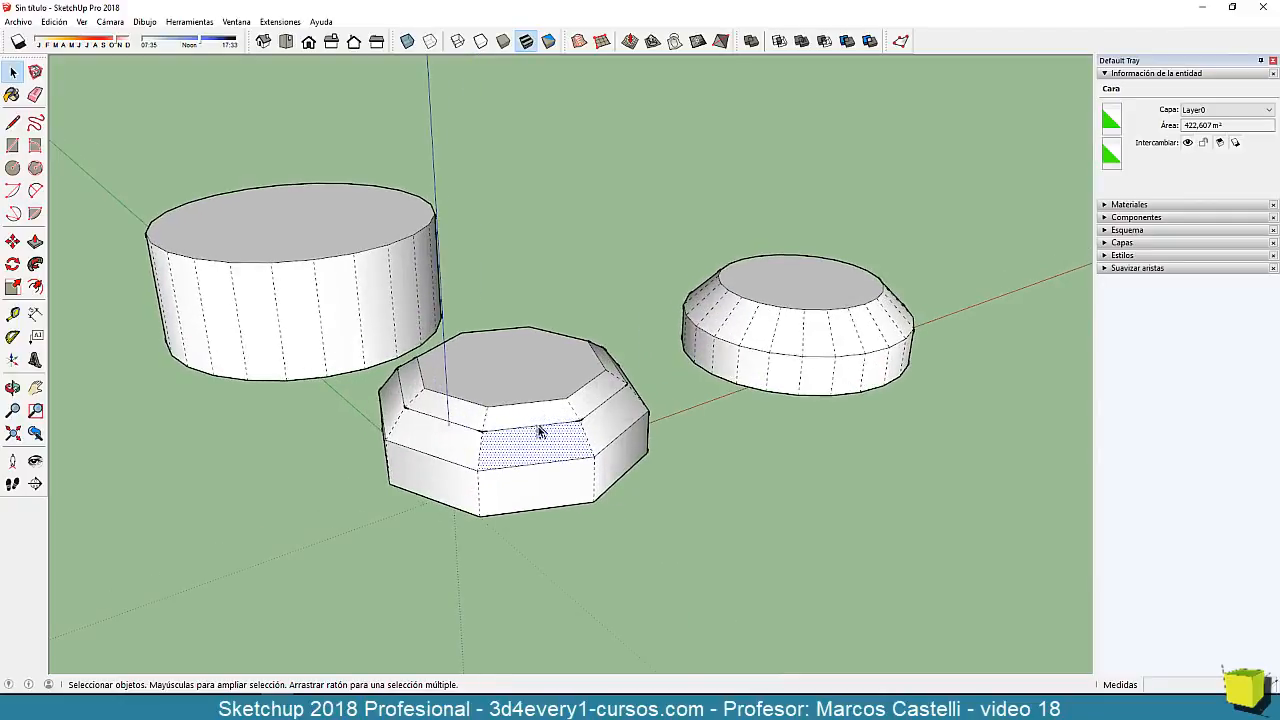
{"action": "scroll", "coordinate": [524, 406], "scroll_direction": "down", "scroll_amount": 3}
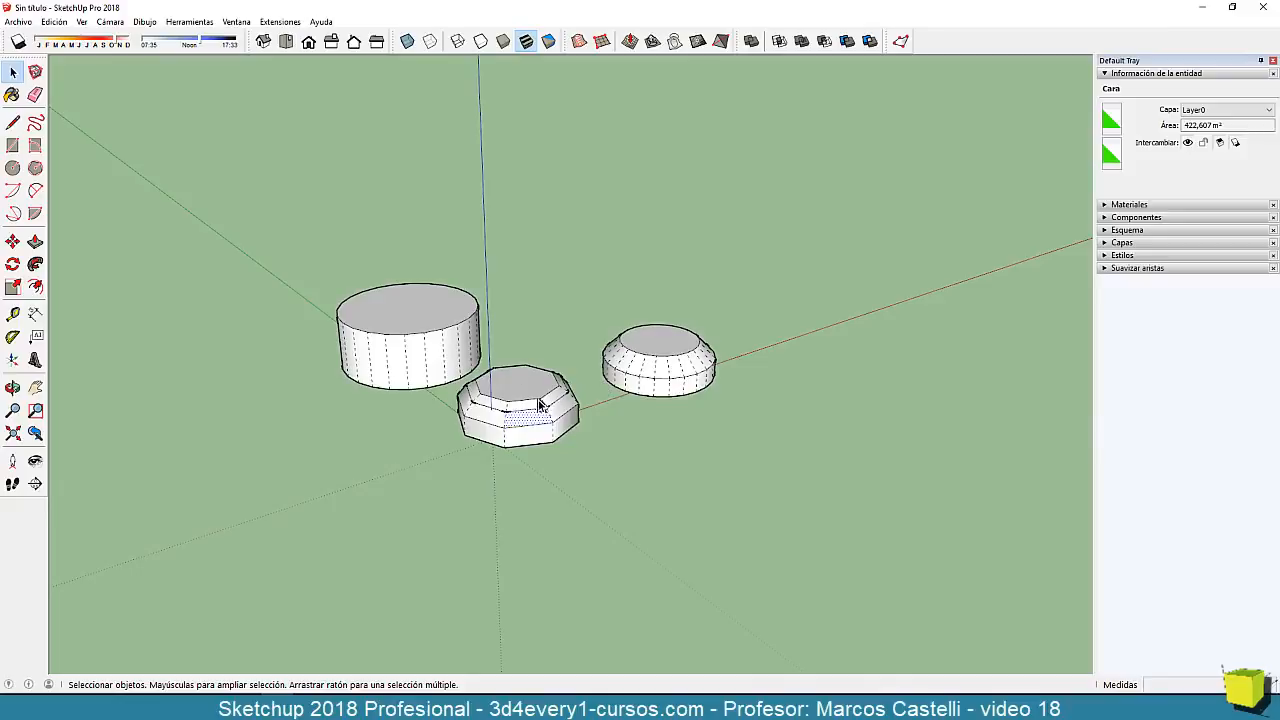
{"action": "scroll", "coordinate": [540, 401], "scroll_direction": "down", "scroll_amount": 1}
{"action": "scroll", "coordinate": [587, 415], "scroll_direction": "down", "scroll_amount": 5}
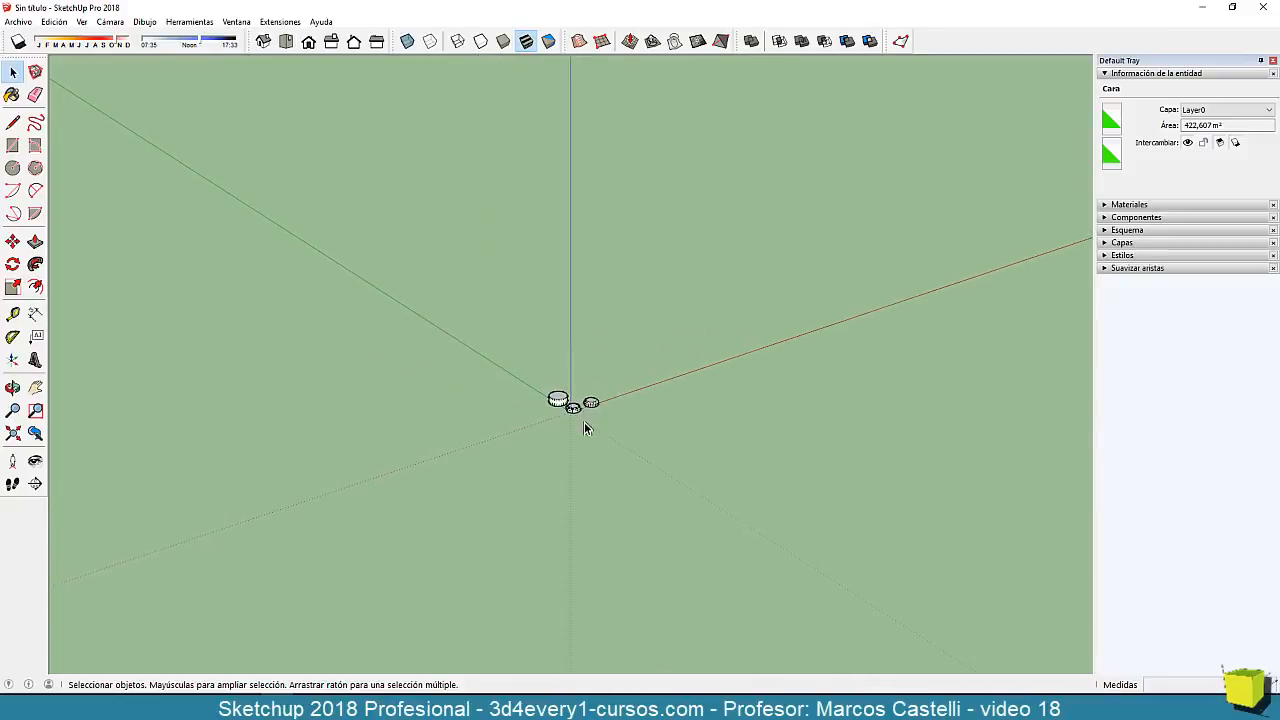
{"action": "middle_click_drag", "start_coordinate": [734, 563], "coordinate": [608, 553]}
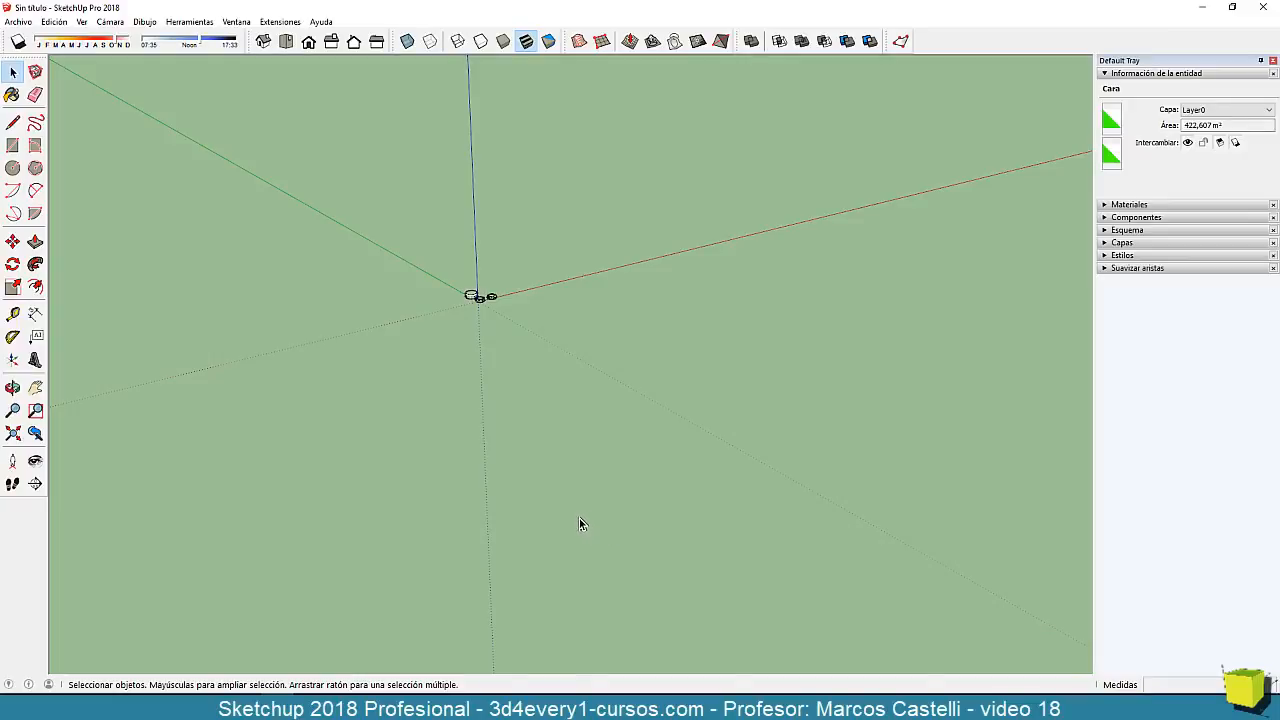
{"action": "scroll", "coordinate": [471, 377], "scroll_direction": "up", "scroll_amount": 6}
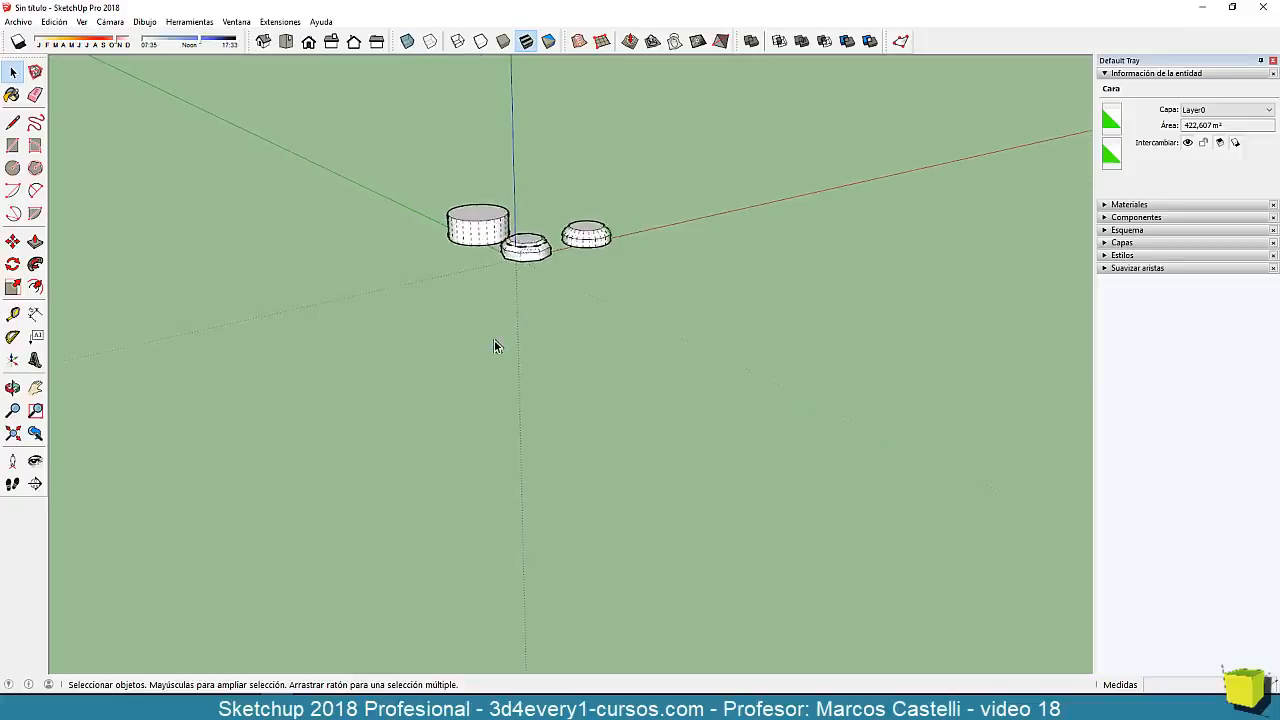
{"action": "middle_click_drag", "start_coordinate": [566, 346], "coordinate": [580, 446]}
{"action": "scroll", "coordinate": [566, 284], "scroll_direction": "up", "scroll_amount": 4}
{"action": "middle_click_drag", "start_coordinate": [566, 286], "coordinate": [618, 424], "text": "shift"}
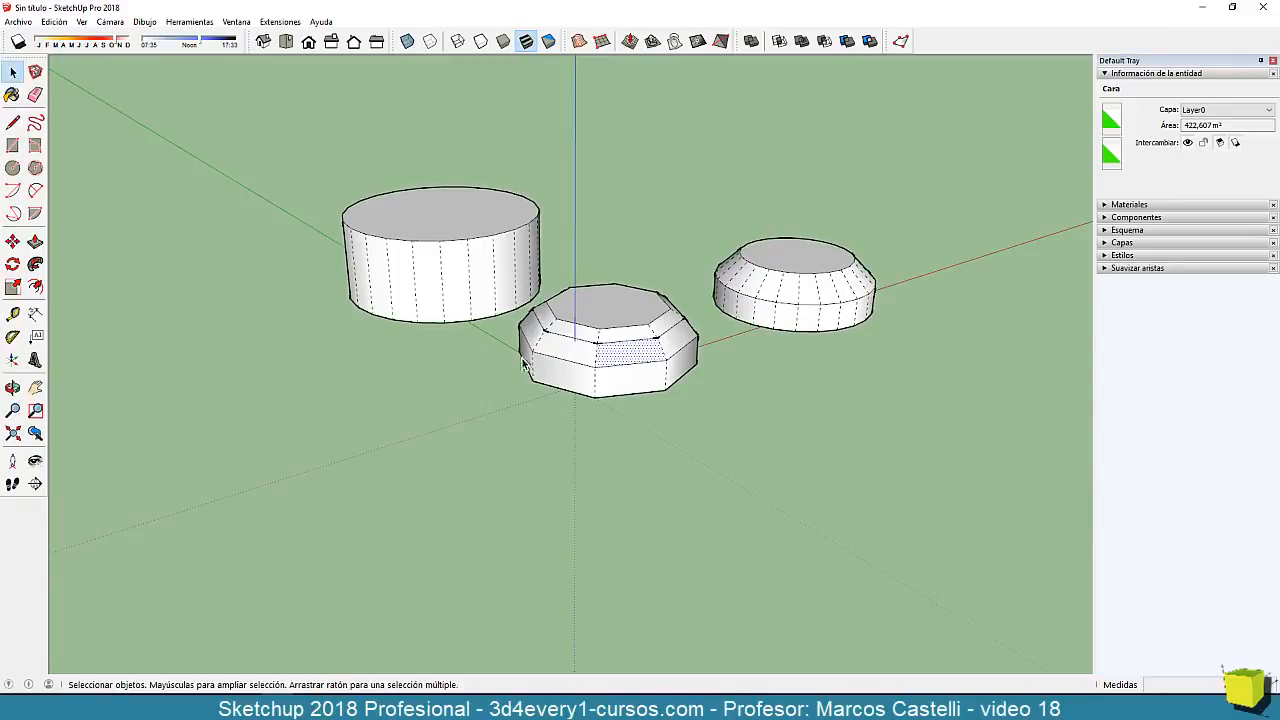
{"action": "scroll", "coordinate": [492, 432], "scroll_direction": "down", "scroll_amount": 5}
{"action": "middle_click_drag", "start_coordinate": [575, 568], "coordinate": [551, 437], "text": "shift"}
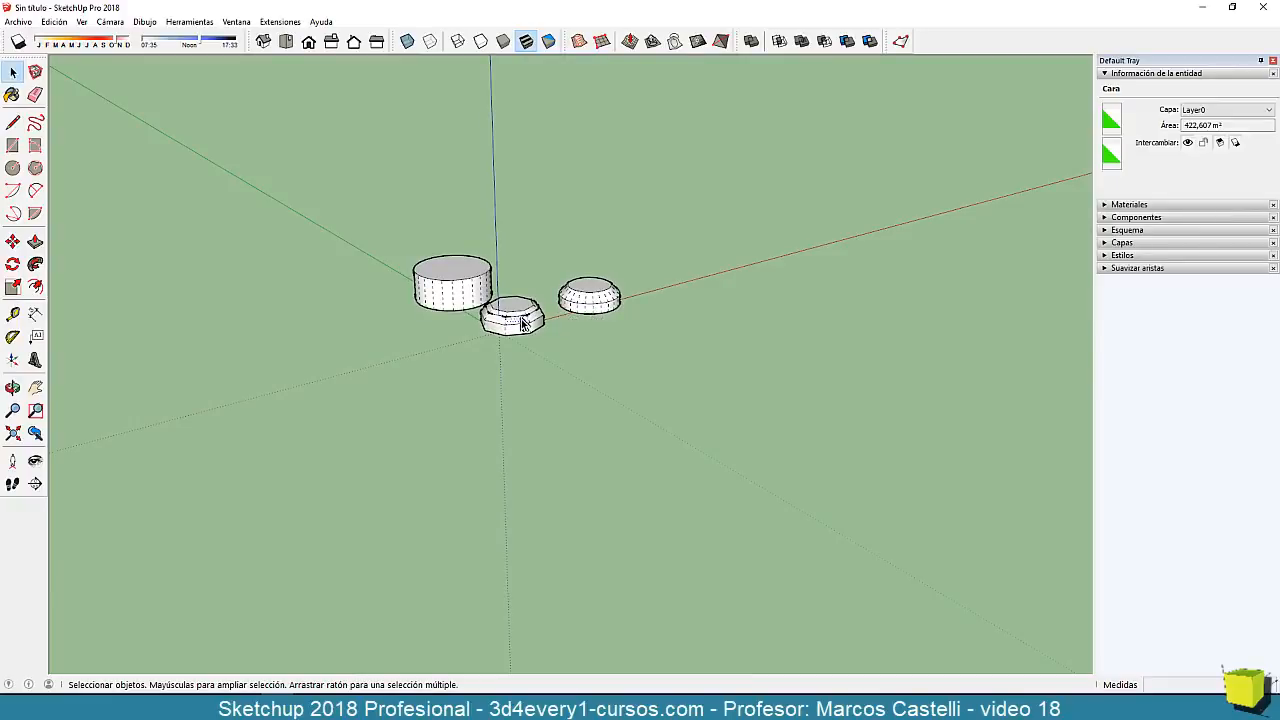
{"action": "left_click", "coordinate": [612, 382]}
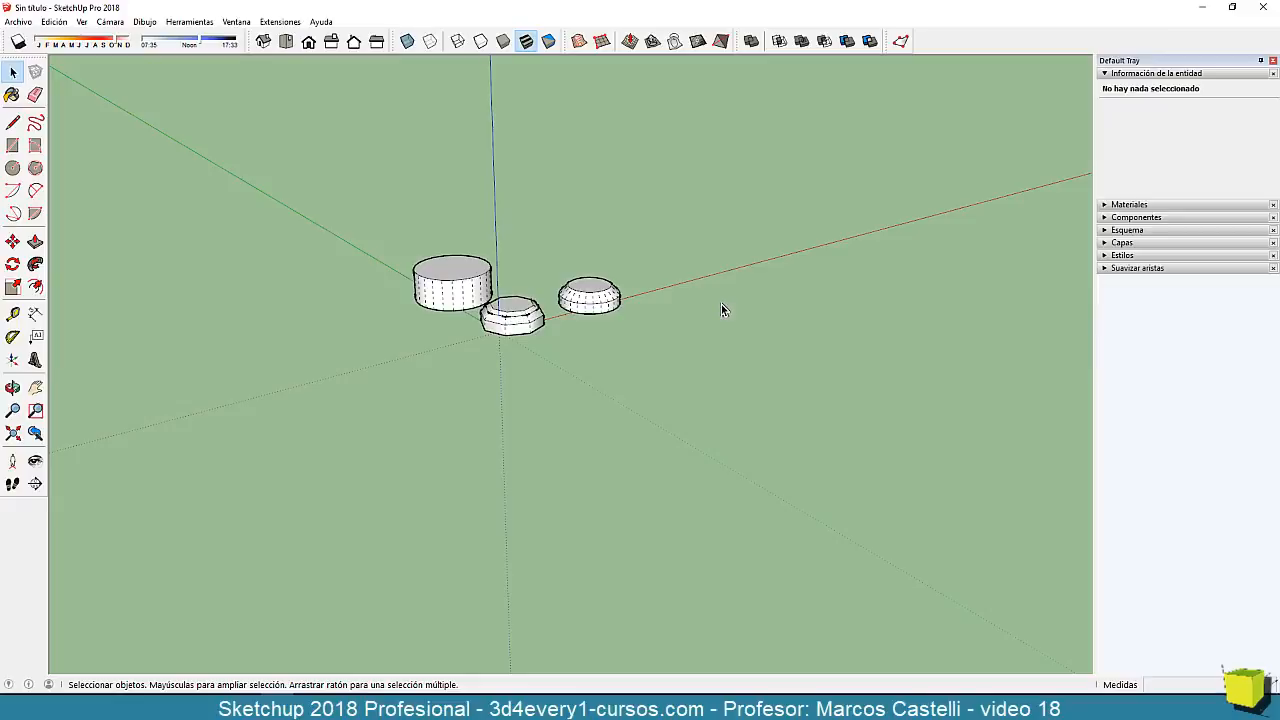
Expand the edge softening settings (Suavizar aristas) and check that they are enabled among the default tray's contents.
{"action": "left_click", "coordinate": [1113, 269]}
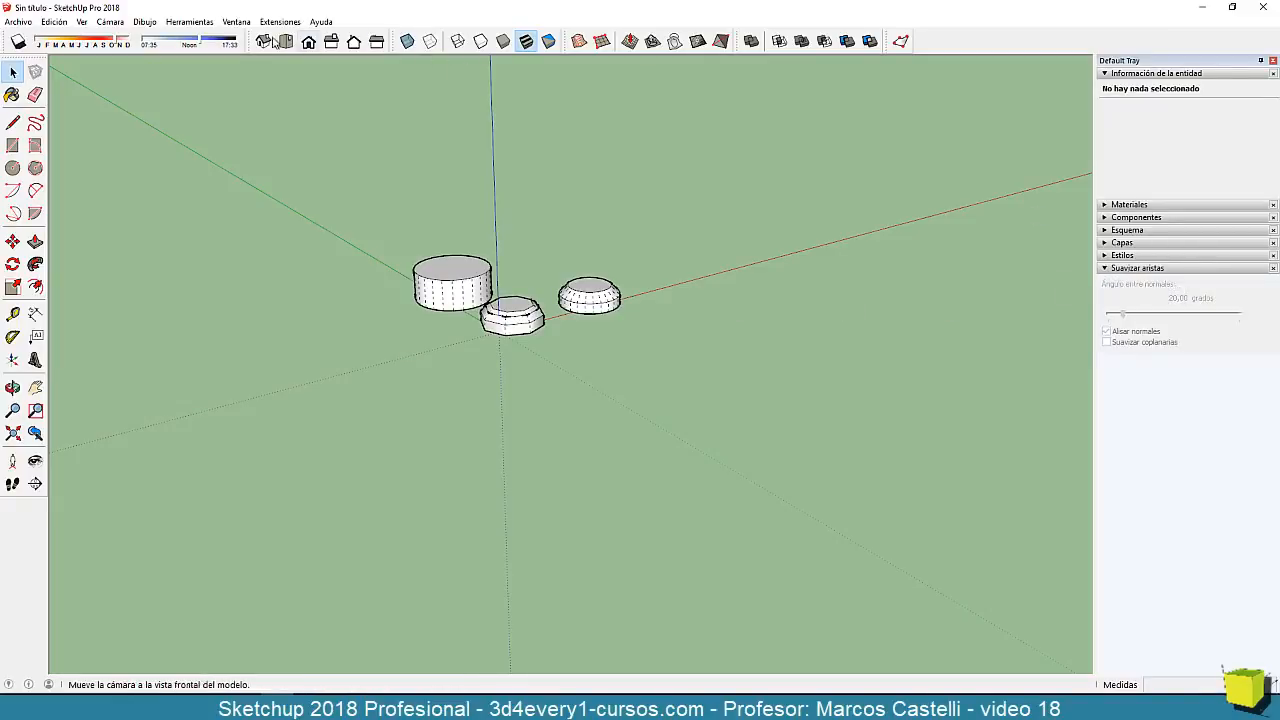
{"action": "left_click", "coordinate": [236, 21]}
{"action": "mouse_move", "coordinate": [246, 42]}
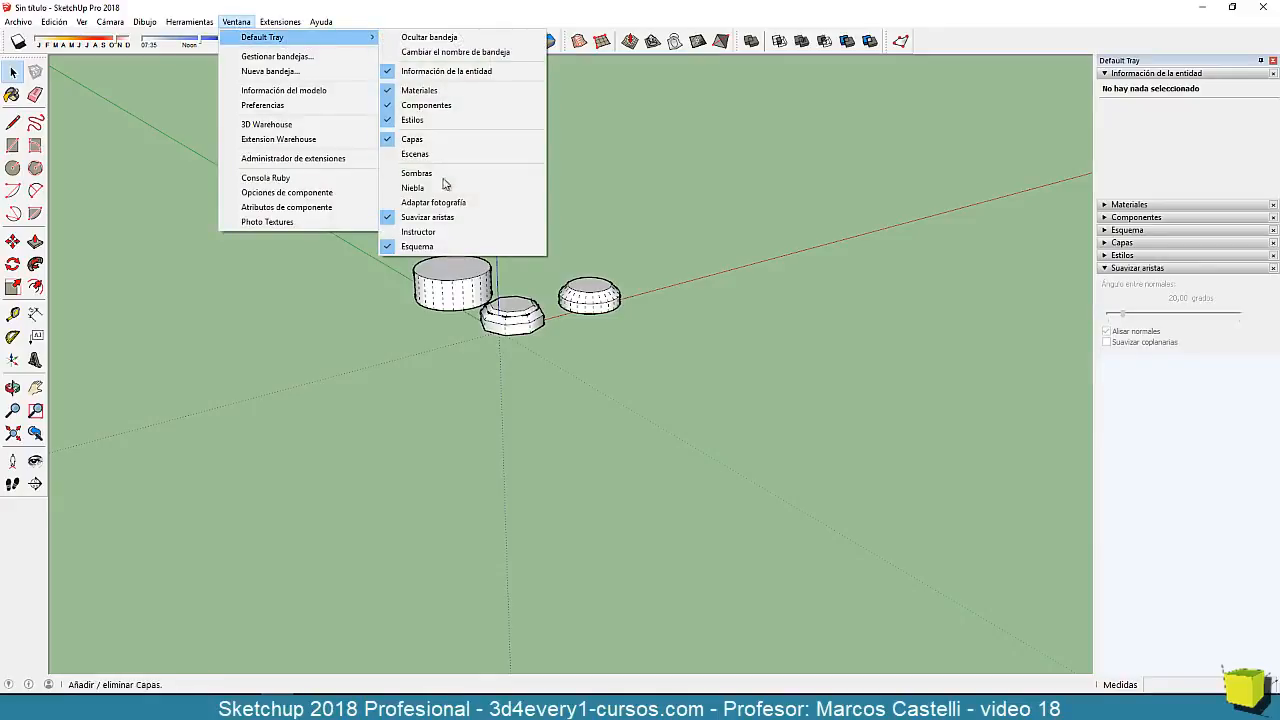
{"action": "left_click", "coordinate": [811, 364]}
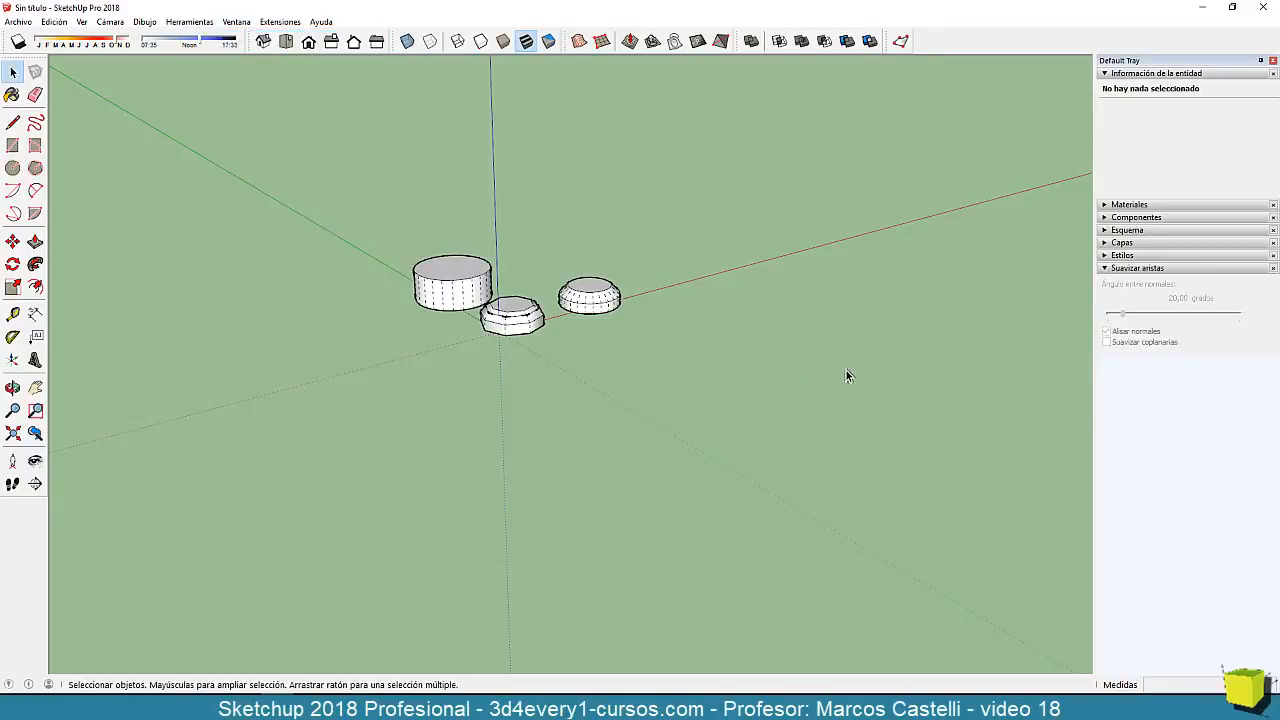
Draw a rectangle on the ground beside the discs and divide it into a grid of four by eight cells.
{"action": "middle_click_drag", "start_coordinate": [772, 372], "coordinate": [677, 387]}
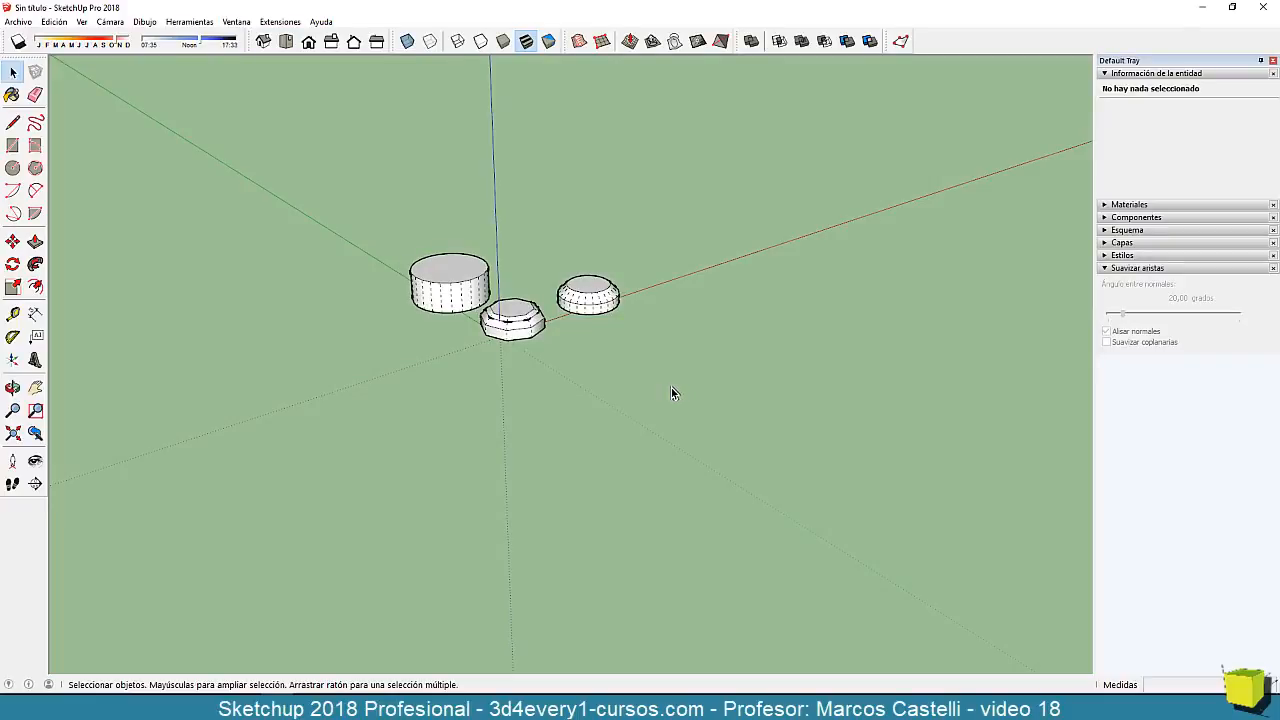
{"action": "key", "text": "r"}
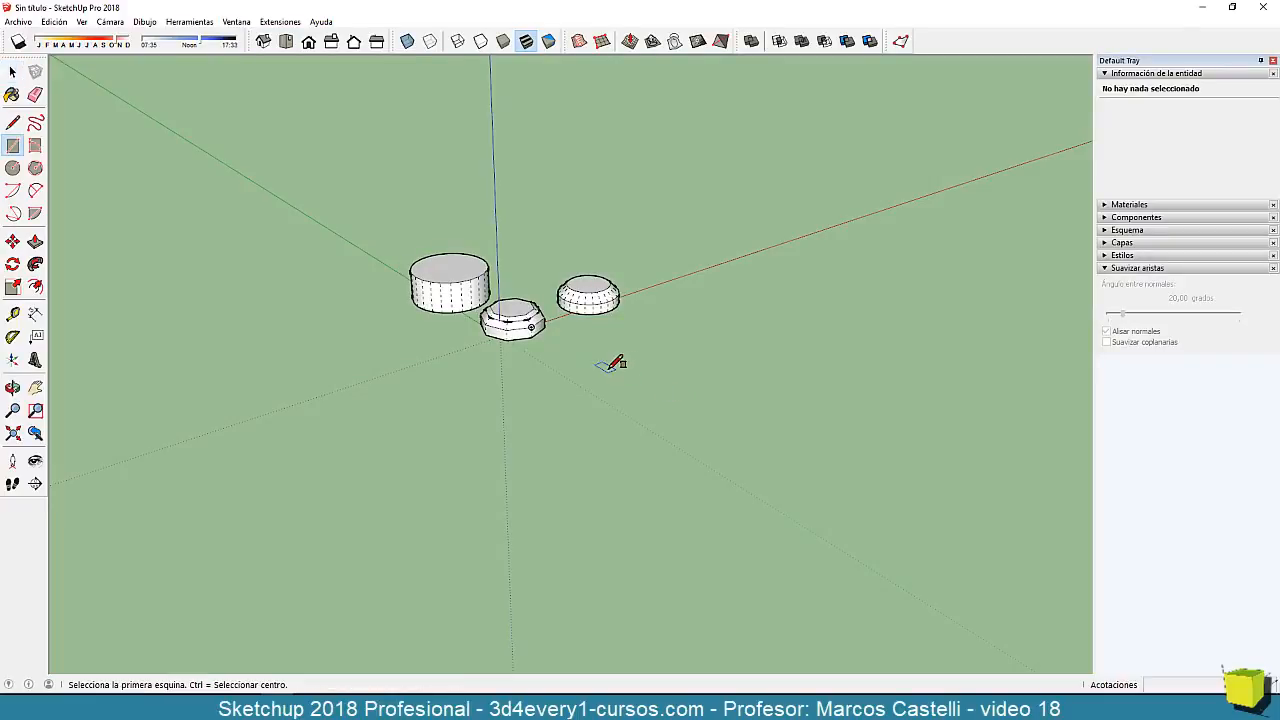
{"action": "left_click", "coordinate": [607, 372]}
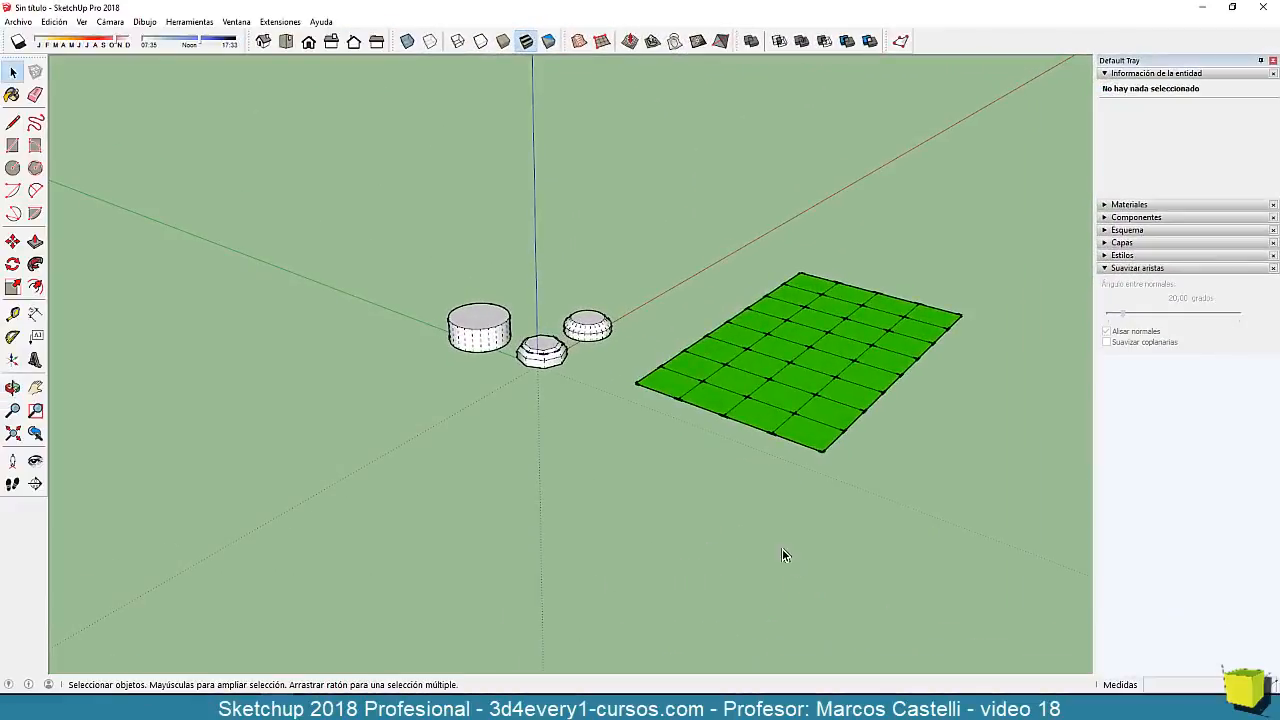
{"action": "middle_click_drag", "start_coordinate": [782, 548], "coordinate": [731, 506]}
{"action": "scroll", "coordinate": [742, 393], "scroll_direction": "up", "scroll_amount": 2}
Reverse one face of the green grid and orient all the other grid faces to match it.
{"action": "key", "text": "space"}
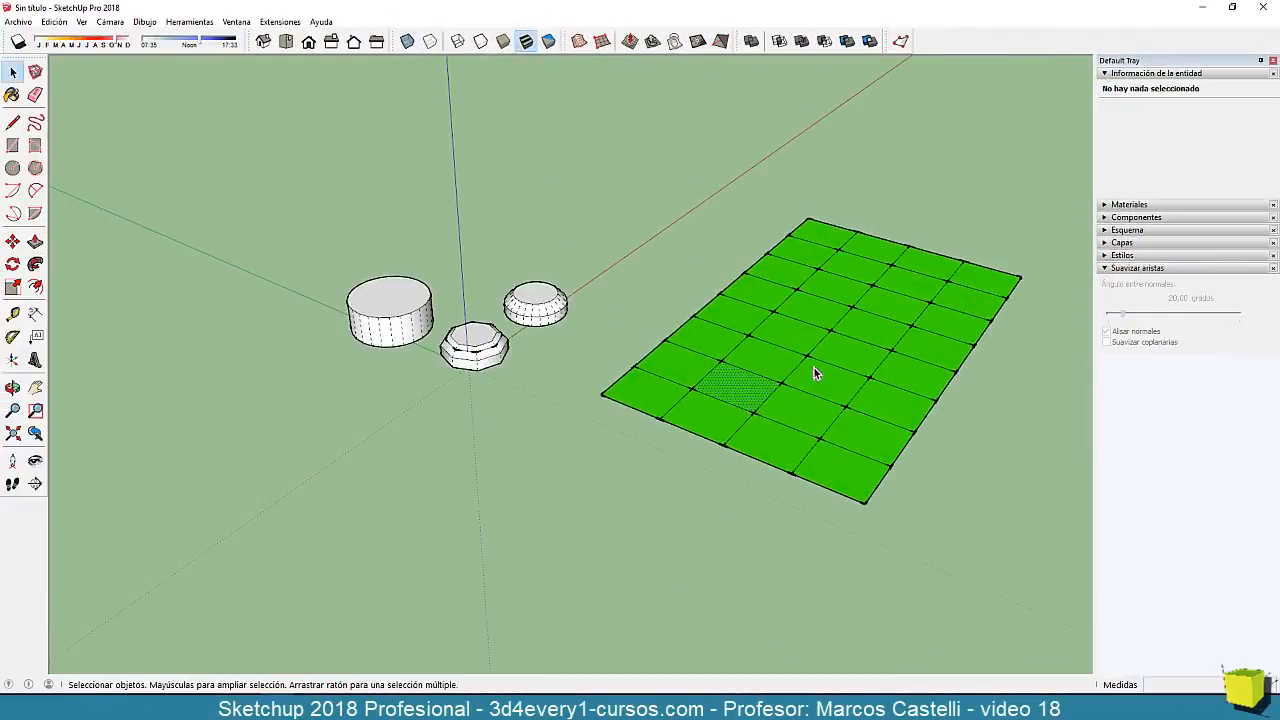
{"action": "scroll", "coordinate": [768, 354], "scroll_direction": "down", "scroll_amount": 1}
{"action": "right_click", "coordinate": [790, 338]}
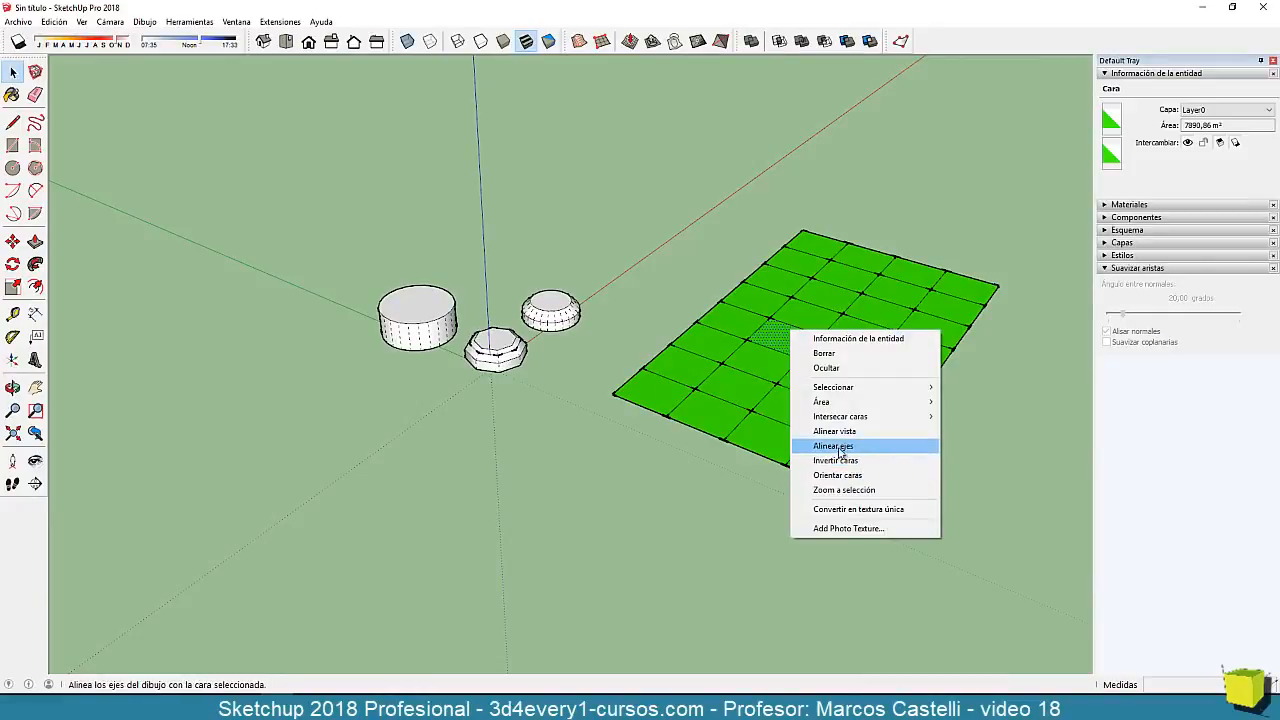
{"action": "left_click", "coordinate": [838, 459]}
{"action": "right_click", "coordinate": [793, 340]}
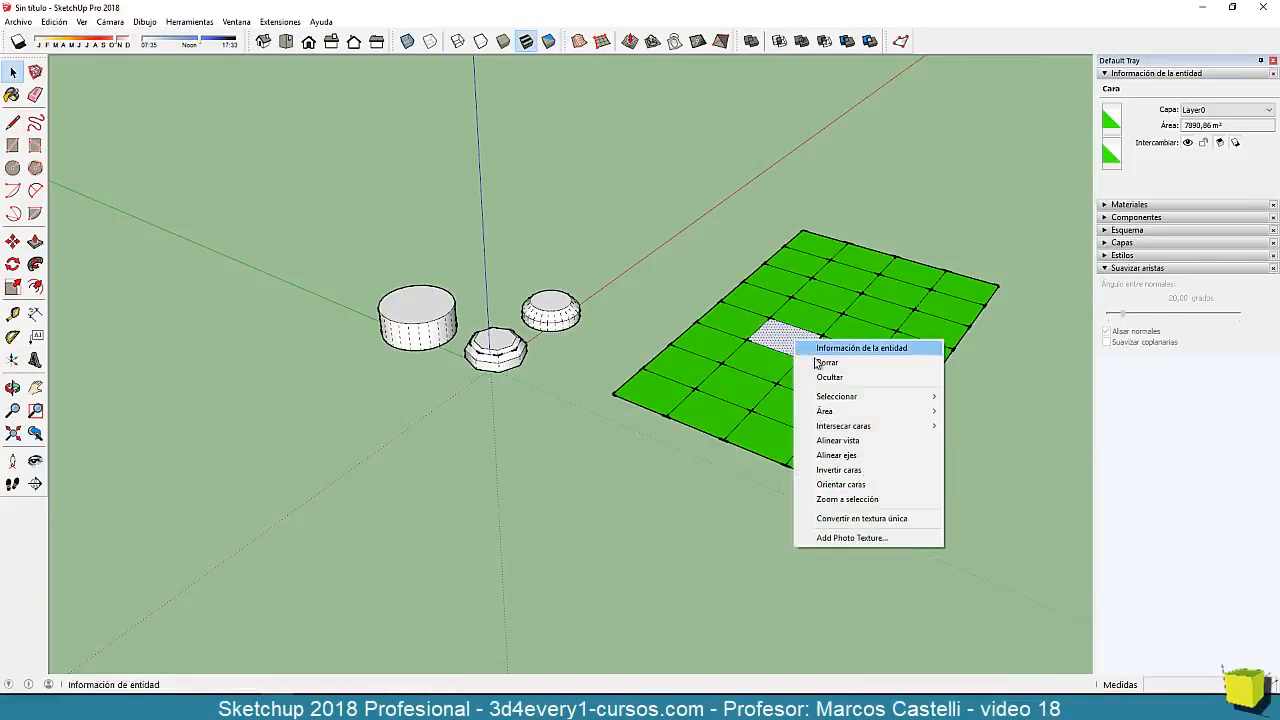
{"action": "left_click", "coordinate": [840, 484]}
{"action": "middle_click_drag", "start_coordinate": [800, 455], "coordinate": [741, 458]}
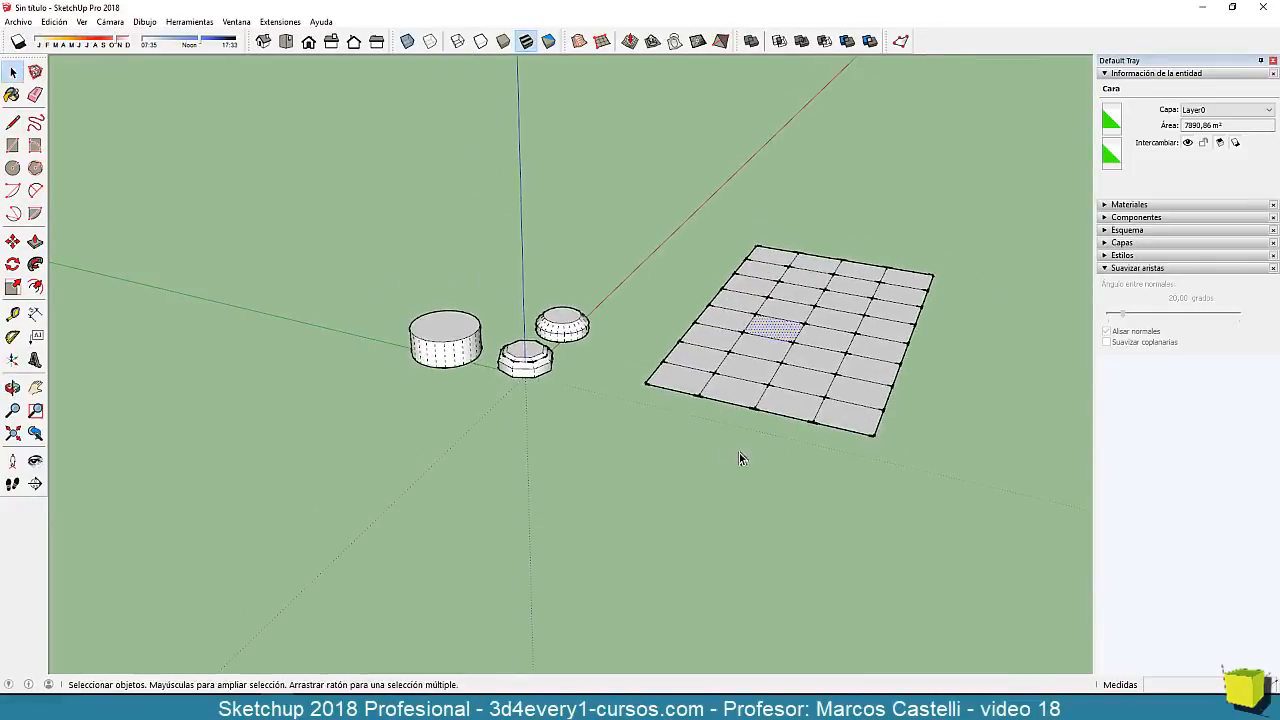
{"action": "left_click", "coordinate": [832, 363]}
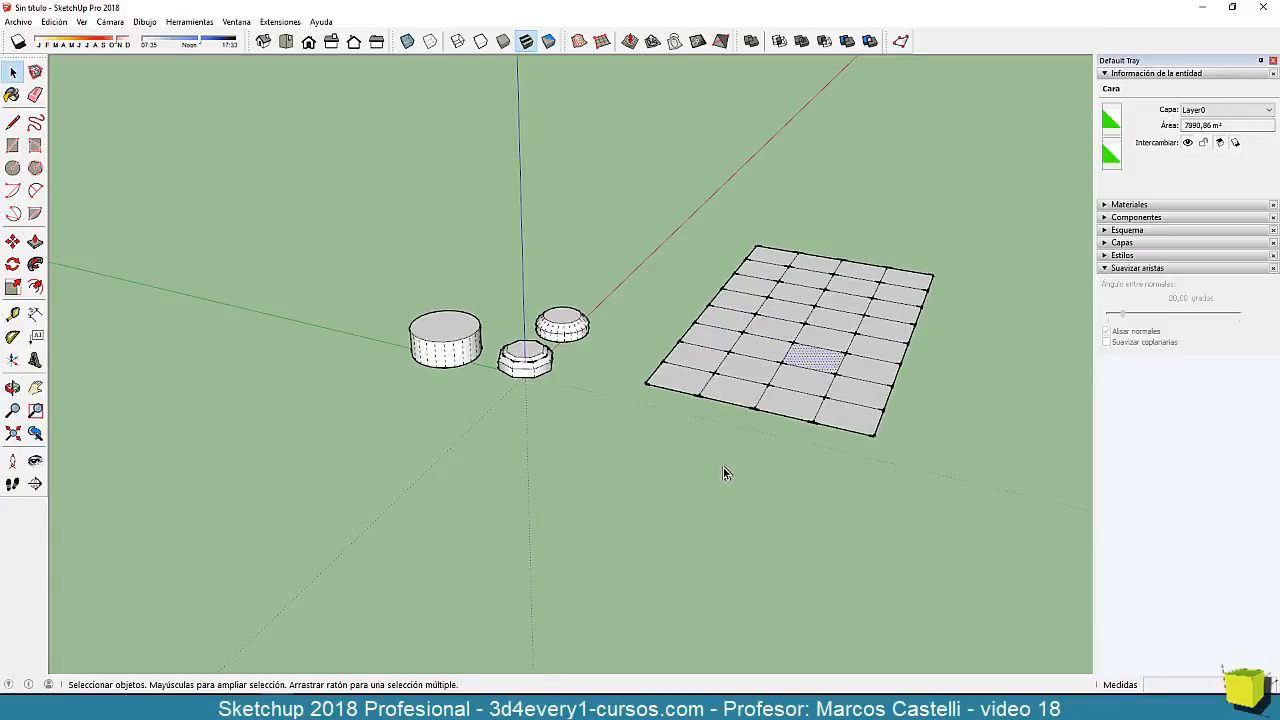
Select the whole flat grid, disable smooth normals and soften its coplanar edges.
{"action": "middle_click_drag", "start_coordinate": [723, 467], "coordinate": [609, 405]}
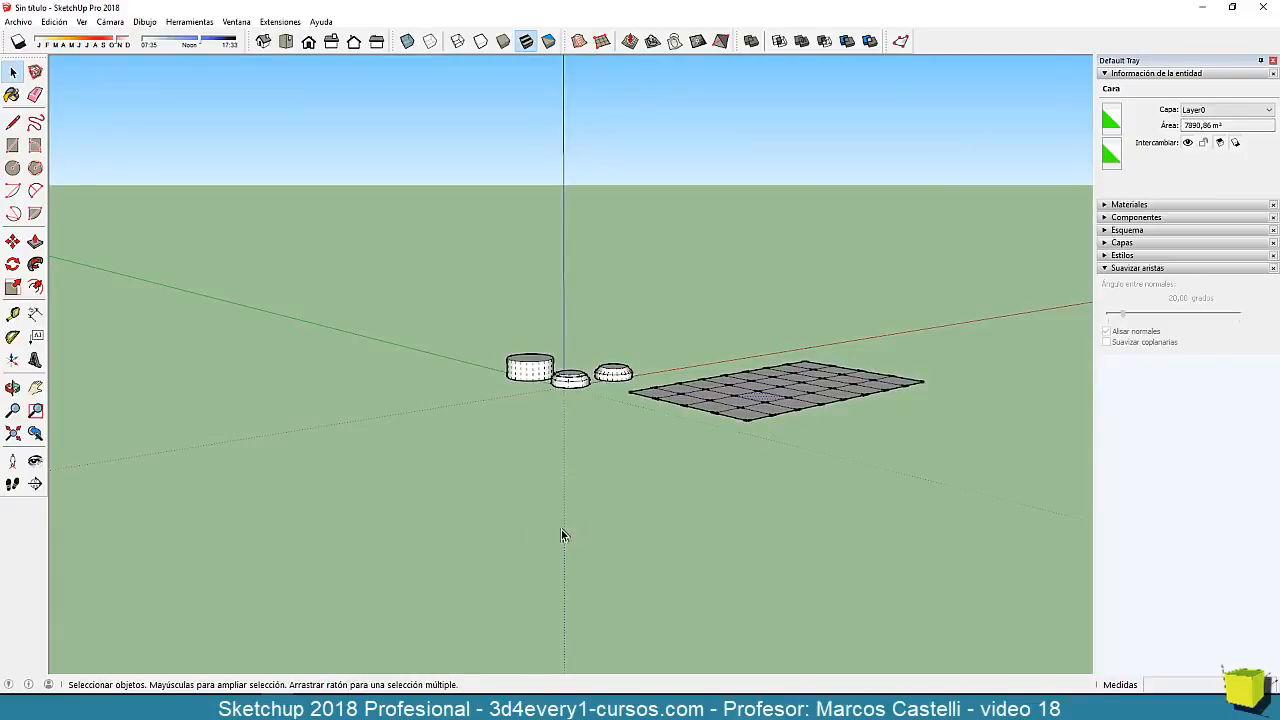
{"action": "middle_click_drag", "start_coordinate": [561, 535], "coordinate": [720, 520]}
{"action": "left_click_drag", "start_coordinate": [640, 272], "coordinate": [866, 432]}
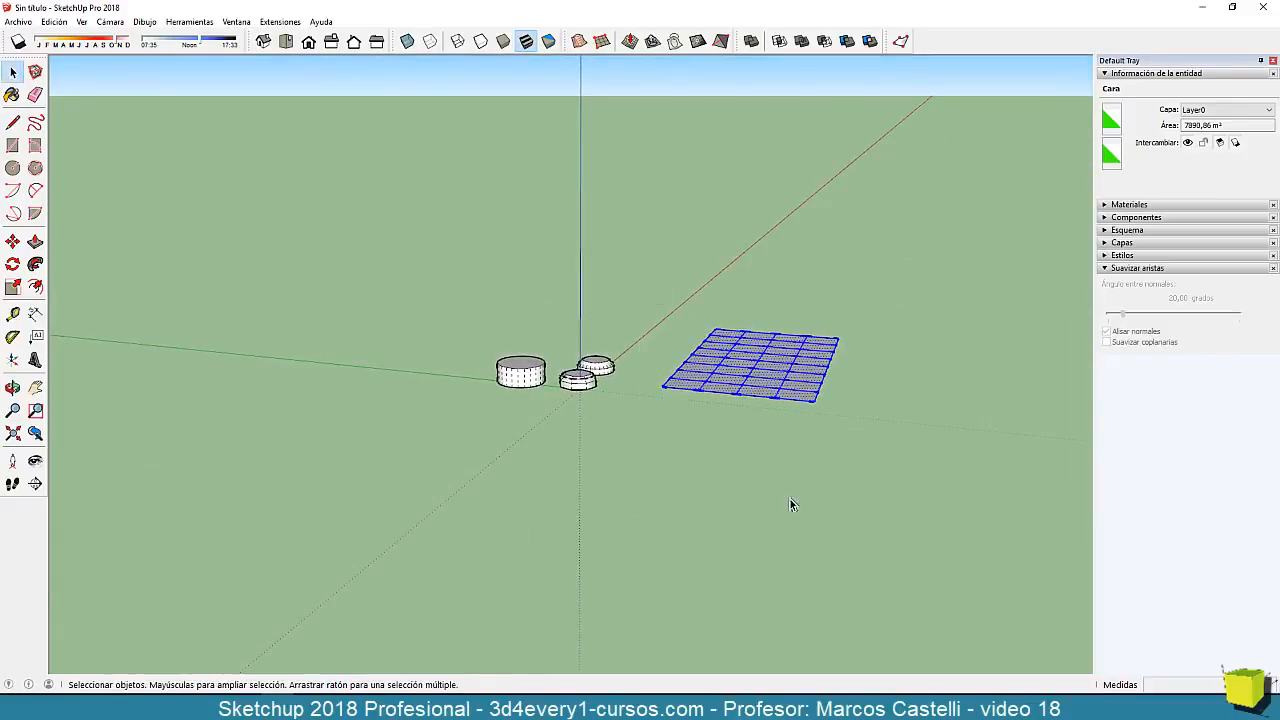
{"action": "middle_click_drag", "start_coordinate": [790, 504], "coordinate": [760, 433]}
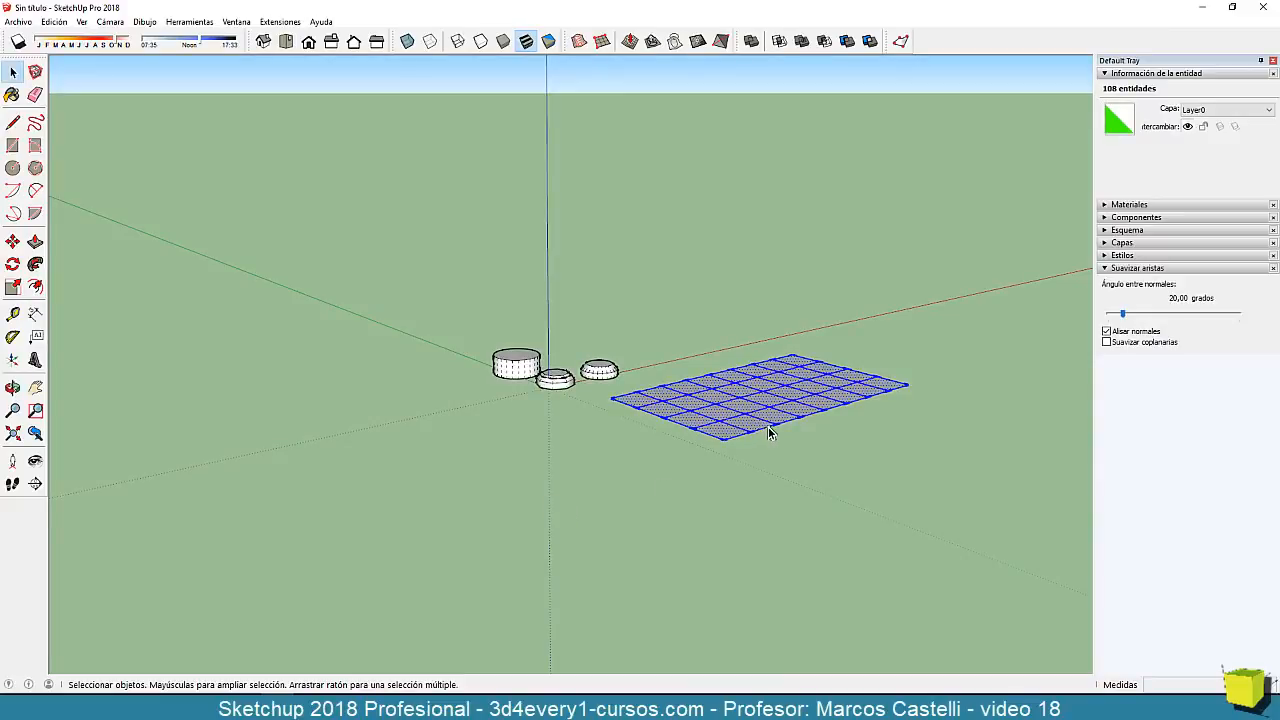
{"action": "left_click", "coordinate": [1106, 331]}
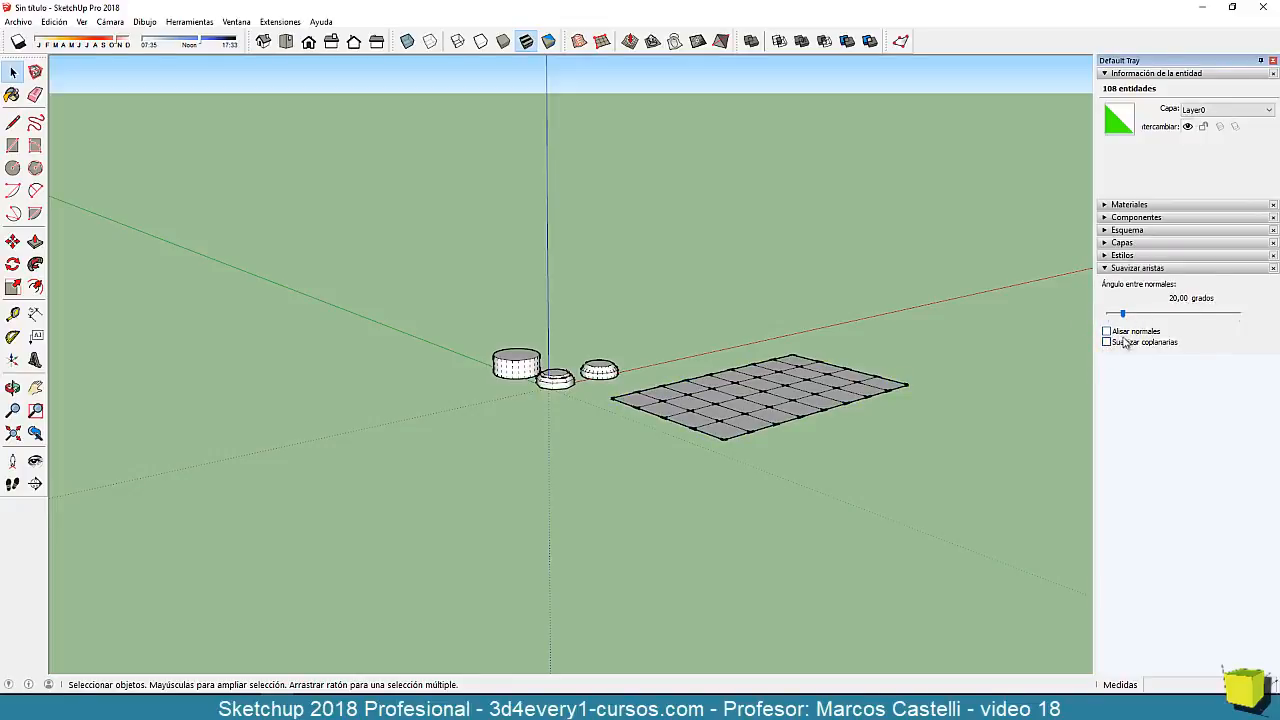
{"action": "left_click", "coordinate": [1106, 342]}
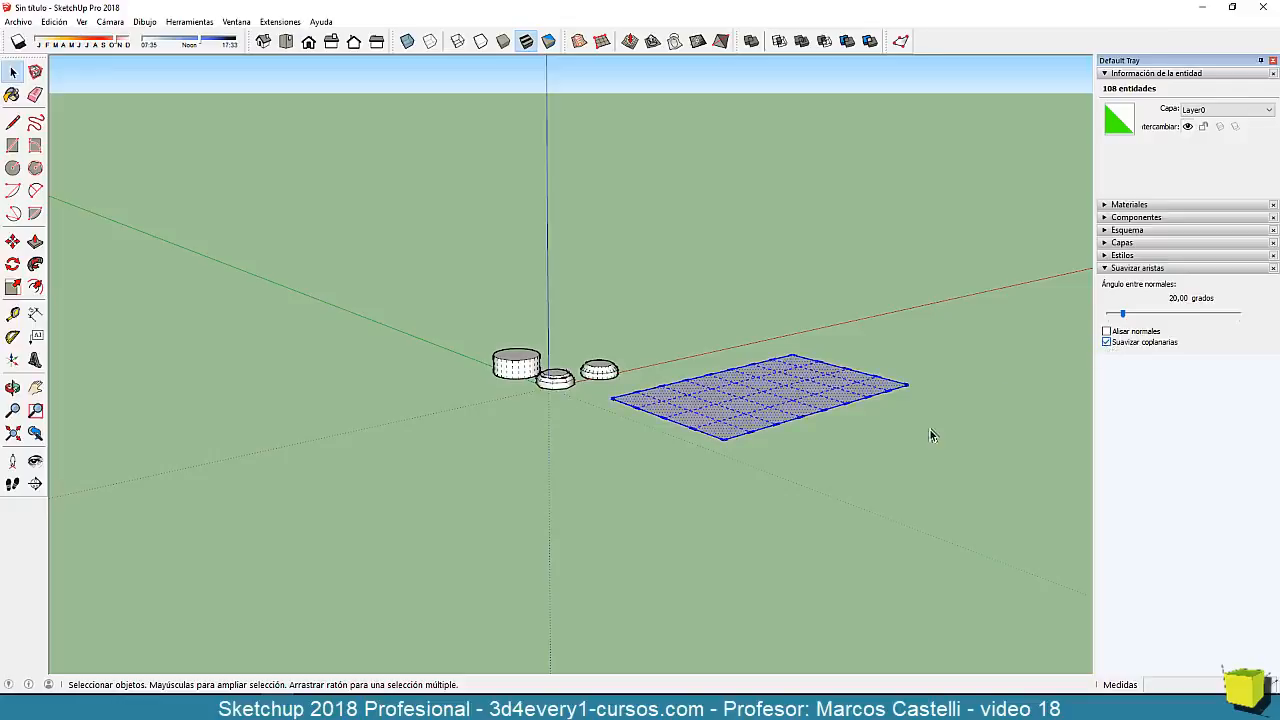
Clear the selection and examine the softened flat surface and its segmented outline with hidden geometry turned off.
{"action": "left_click", "coordinate": [757, 461]}
{"action": "middle_click_drag", "start_coordinate": [757, 461], "coordinate": [767, 538]}
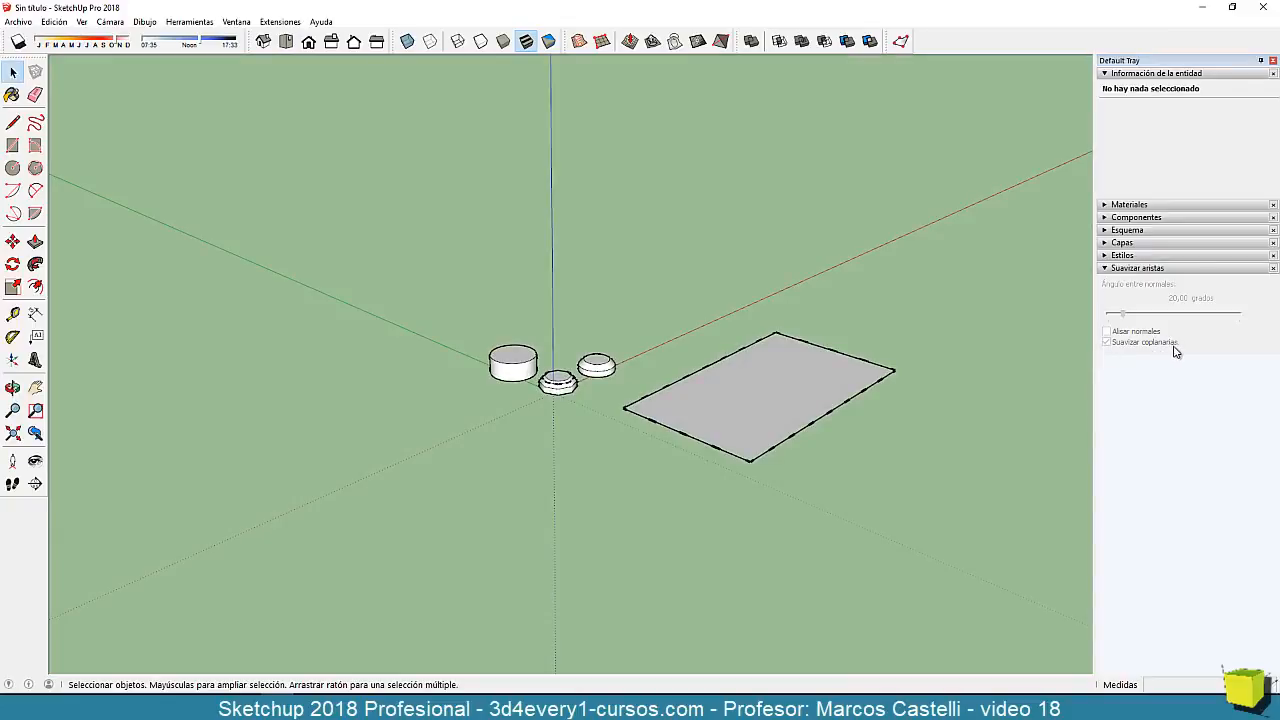
{"action": "middle_click_drag", "start_coordinate": [765, 480], "coordinate": [776, 491]}
{"action": "scroll", "coordinate": [690, 450], "scroll_direction": "up", "scroll_amount": 2}
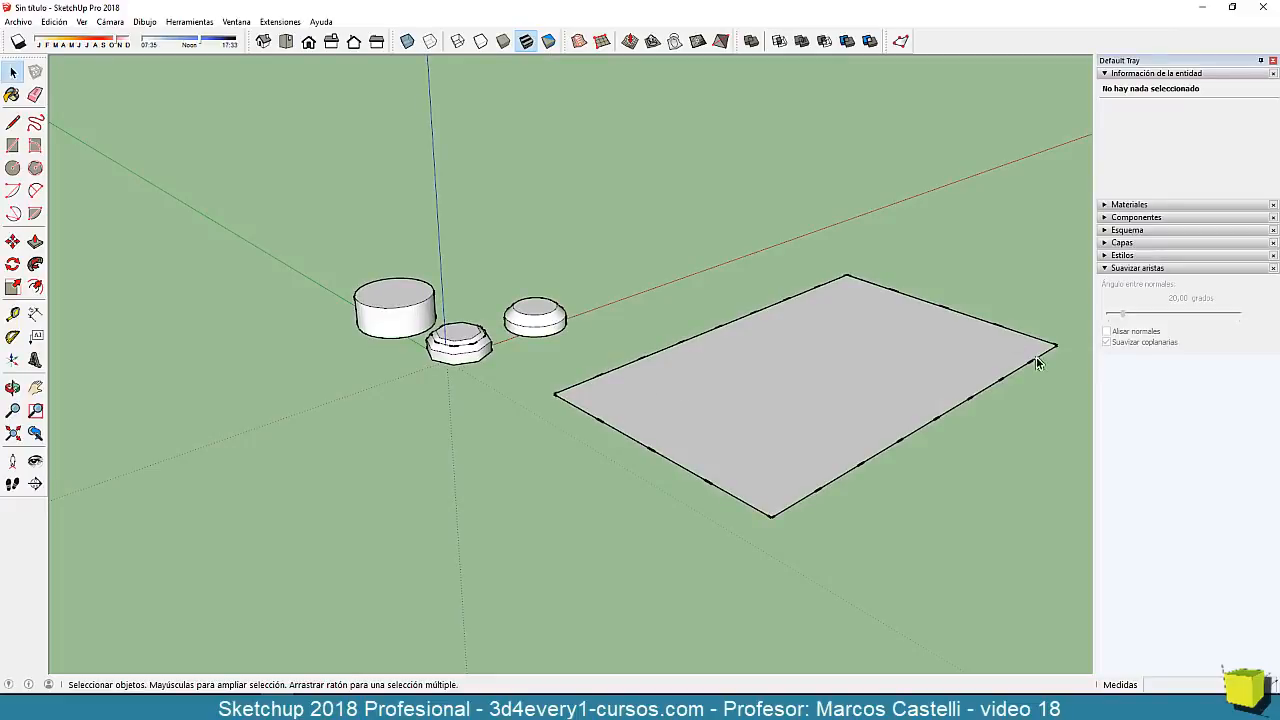
{"action": "scroll", "coordinate": [730, 439], "scroll_direction": "down", "scroll_amount": 1}
{"action": "middle_click_drag", "start_coordinate": [715, 423], "coordinate": [714, 431]}
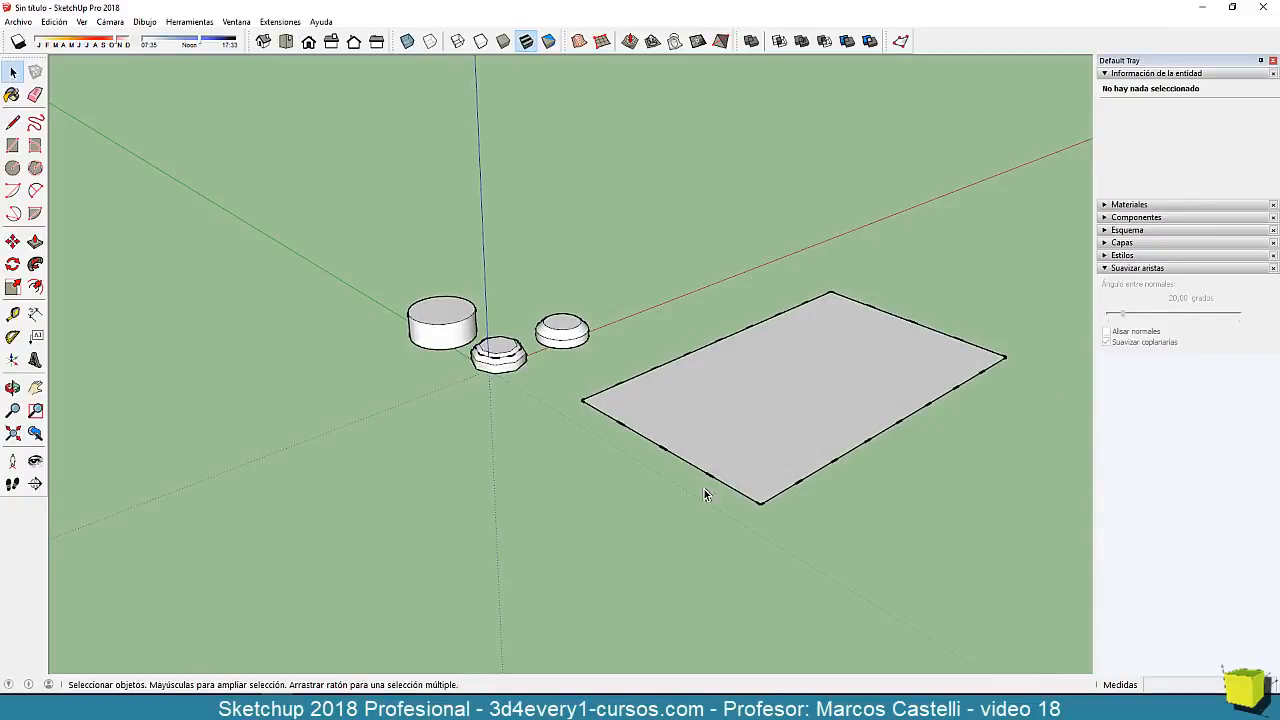
{"action": "middle_click_drag", "start_coordinate": [722, 518], "coordinate": [663, 478]}
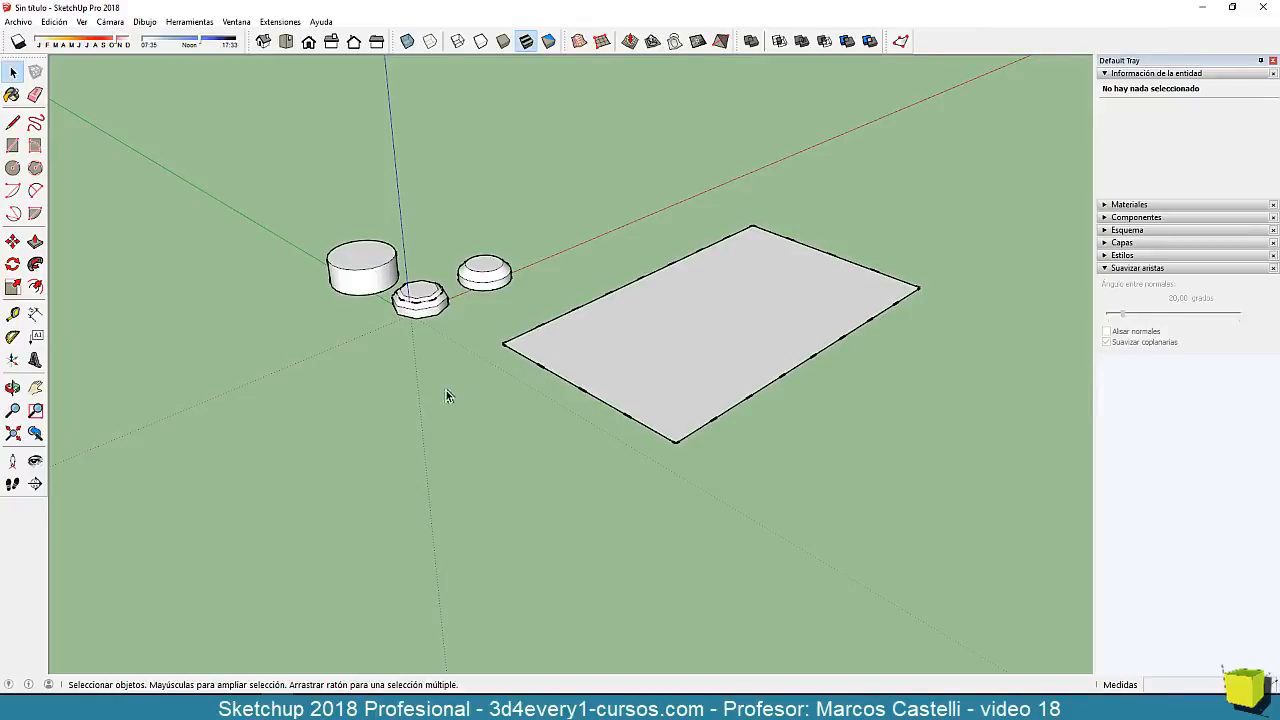
Bend the grid upward in two slopes and soften its coplanar edges with an angle of 0.90 degrees.
{"action": "left_click", "coordinate": [737, 372]}
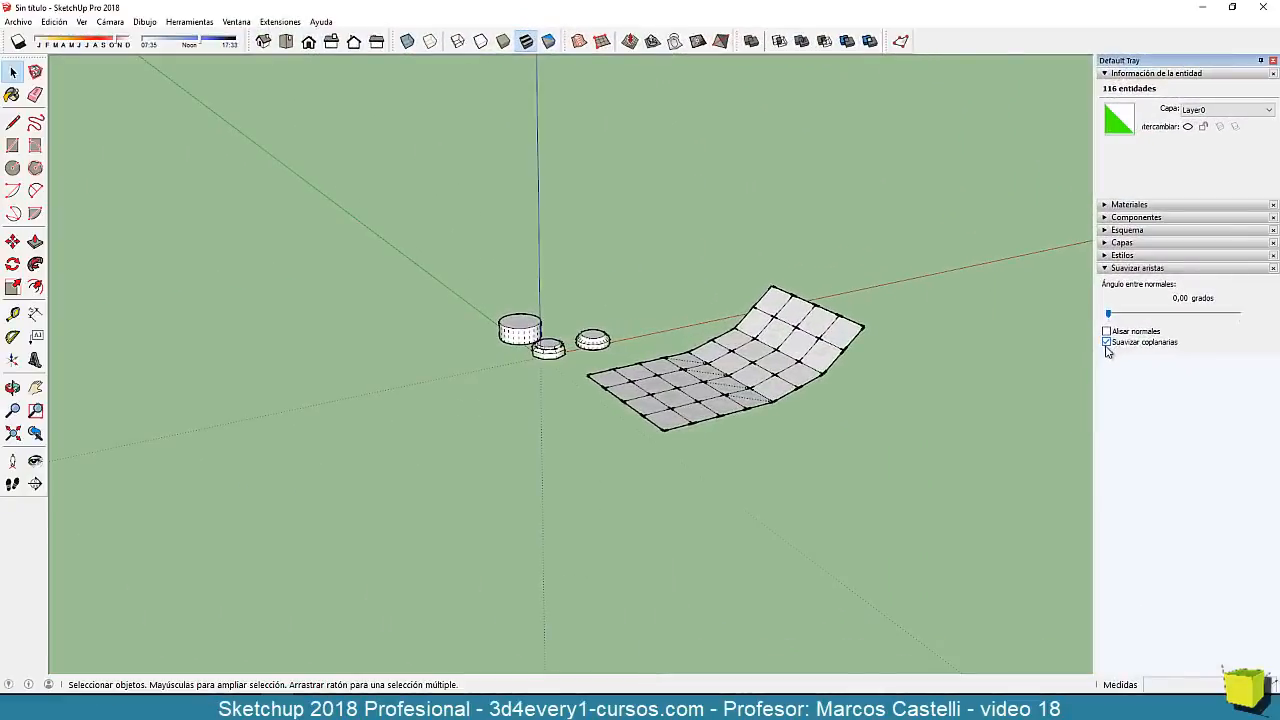
{"action": "left_click", "coordinate": [1107, 342]}
{"action": "left_click_drag", "start_coordinate": [1110, 318], "coordinate": [1111, 318]}
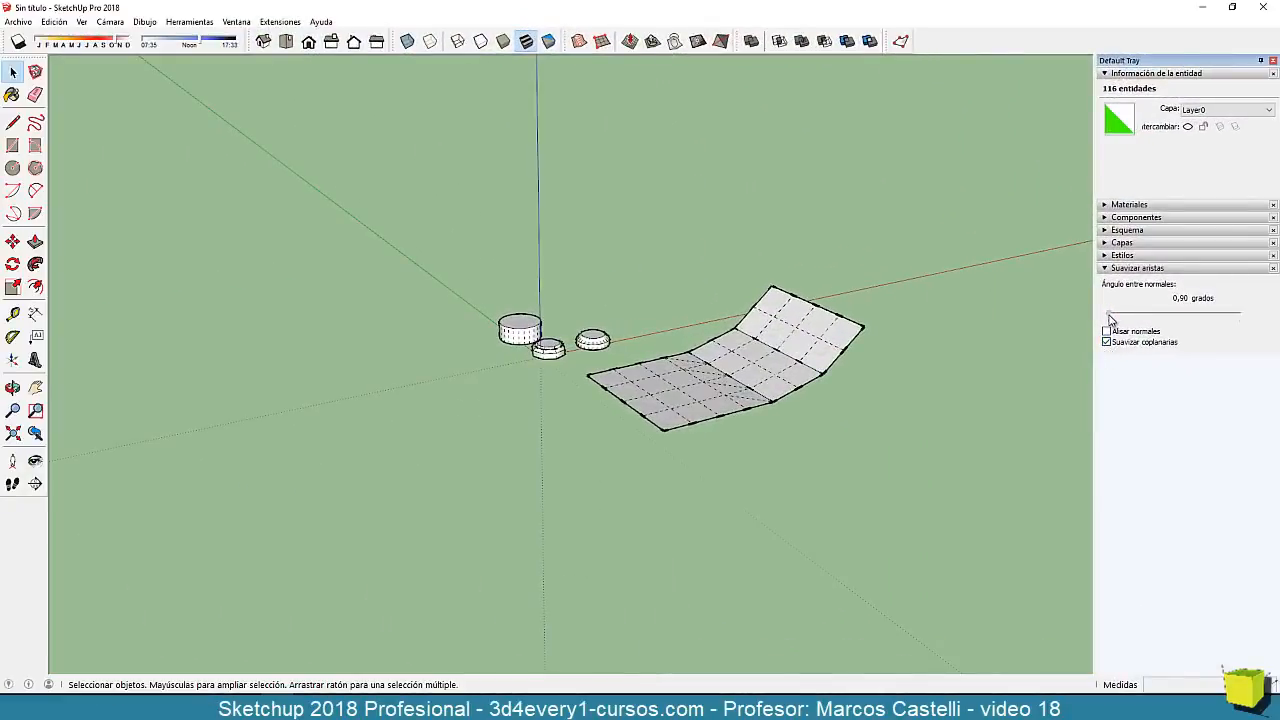
{"action": "middle_click_drag", "start_coordinate": [786, 424], "coordinate": [800, 438]}
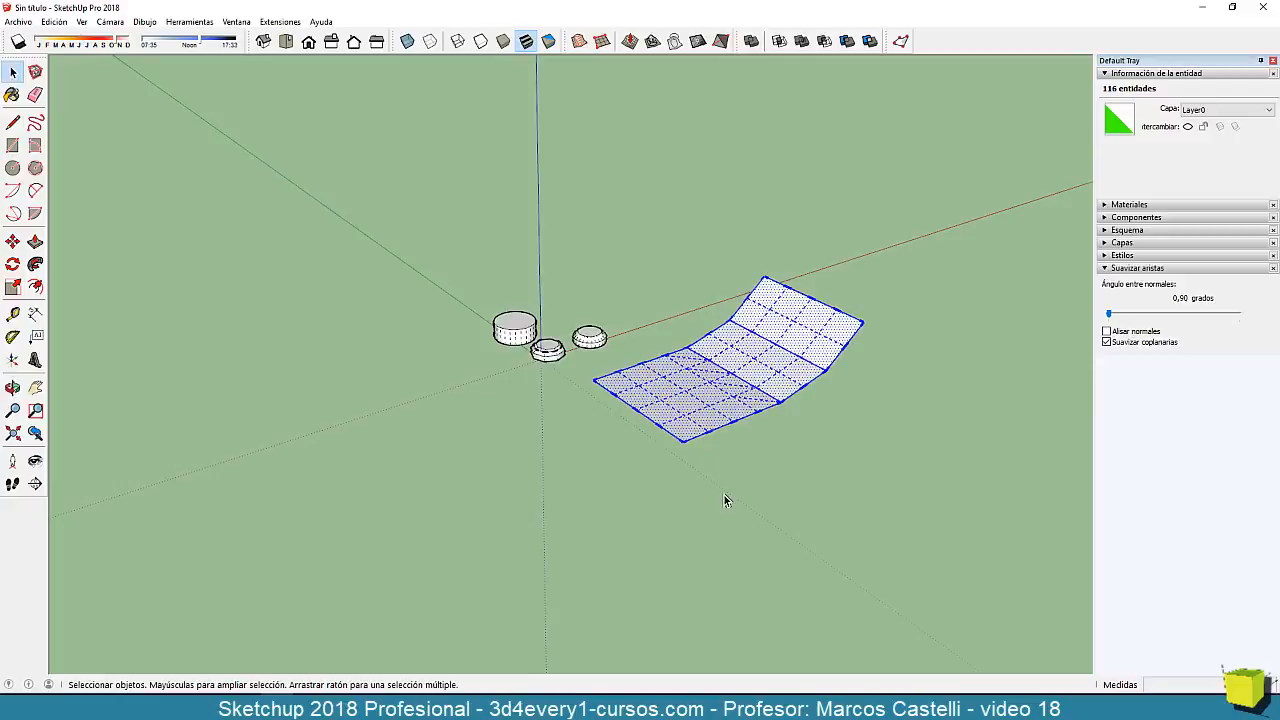
{"action": "left_click", "coordinate": [788, 490]}
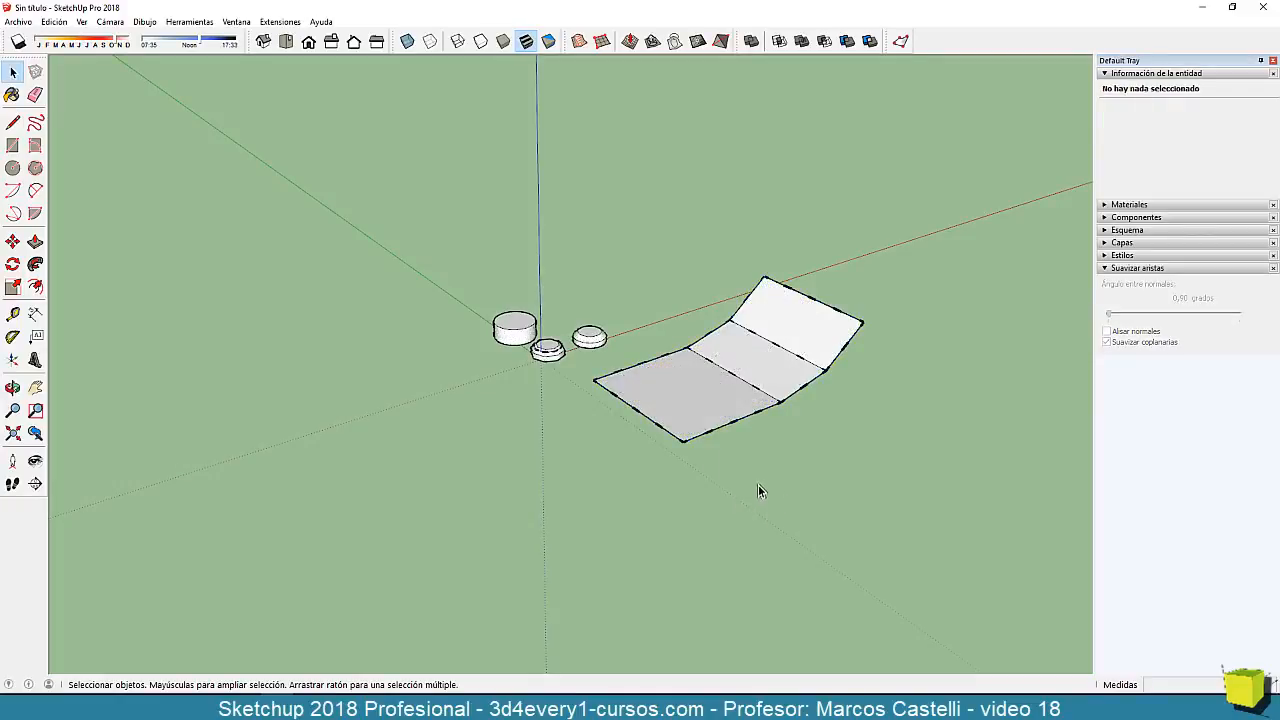
Select the entire bent surface with hidden geometry shown and raise its softening angle to 30.20 degrees.
{"action": "middle_click_drag", "start_coordinate": [760, 491], "coordinate": [795, 496]}
{"action": "scroll", "coordinate": [763, 374], "scroll_direction": "up", "scroll_amount": 3}
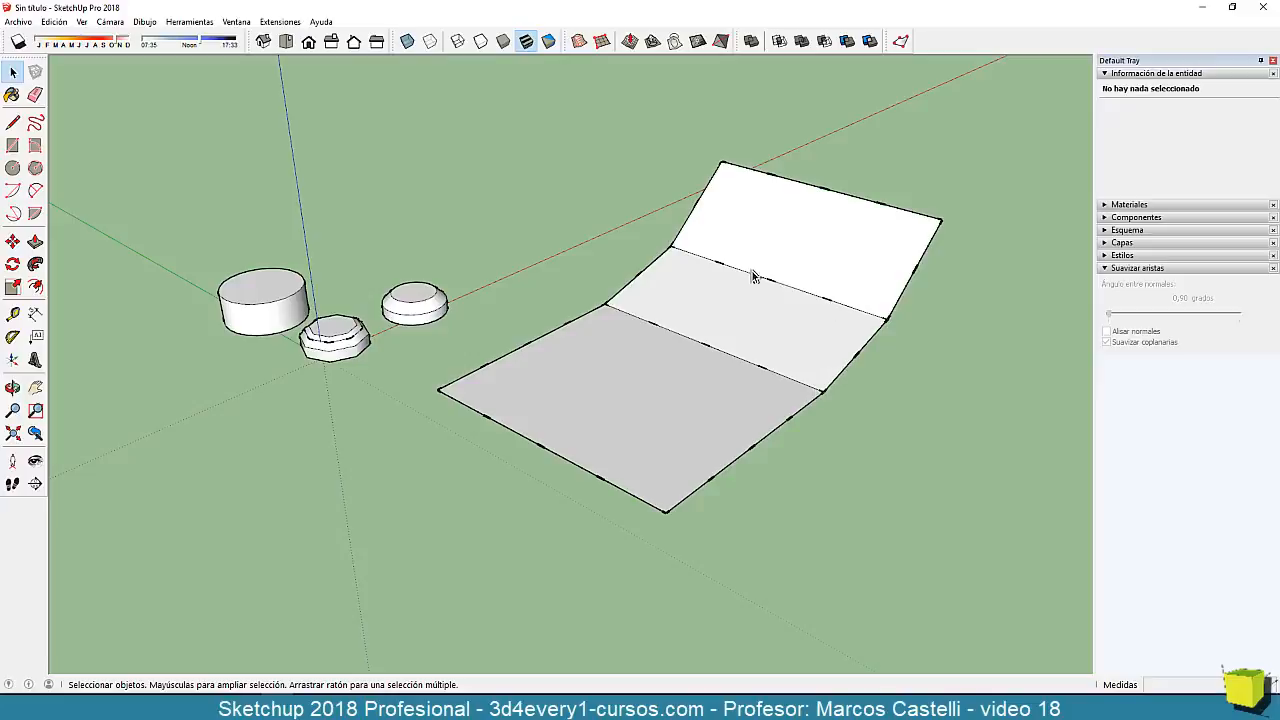
{"action": "middle_click_drag", "start_coordinate": [836, 384], "coordinate": [726, 379]}
{"action": "left_click", "coordinate": [726, 379]}
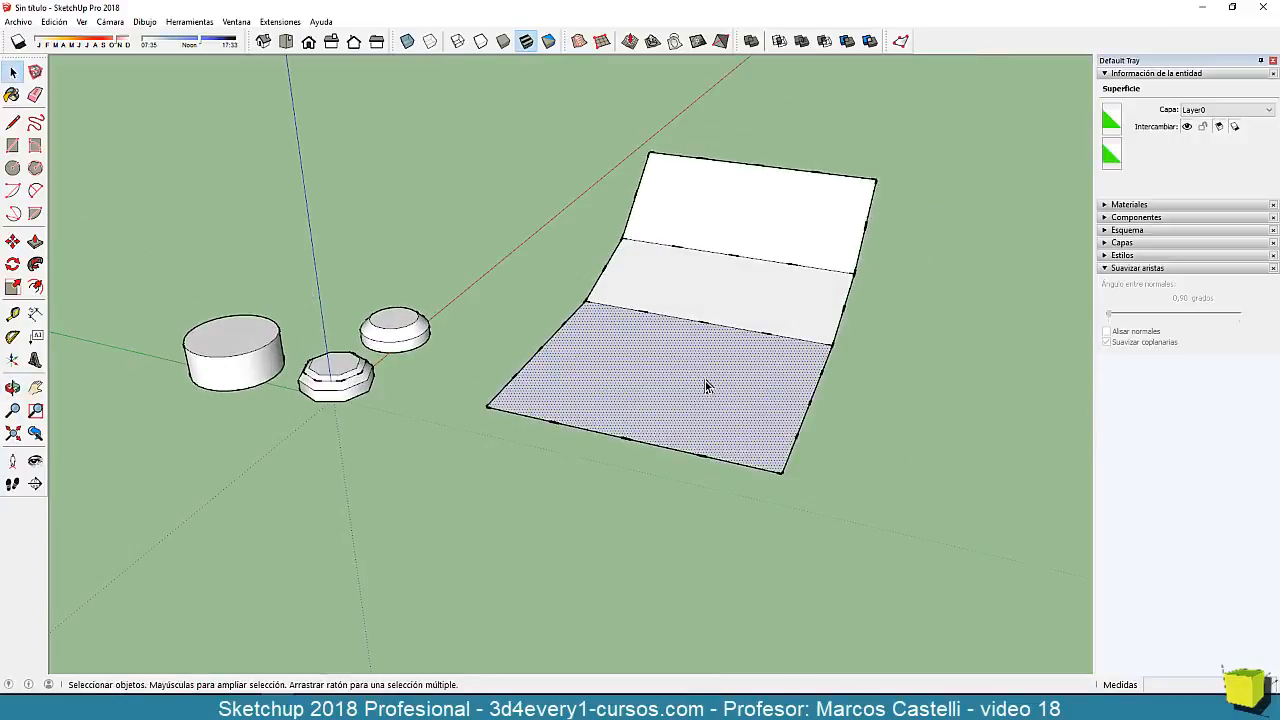
{"action": "triple_click", "coordinate": [705, 384]}
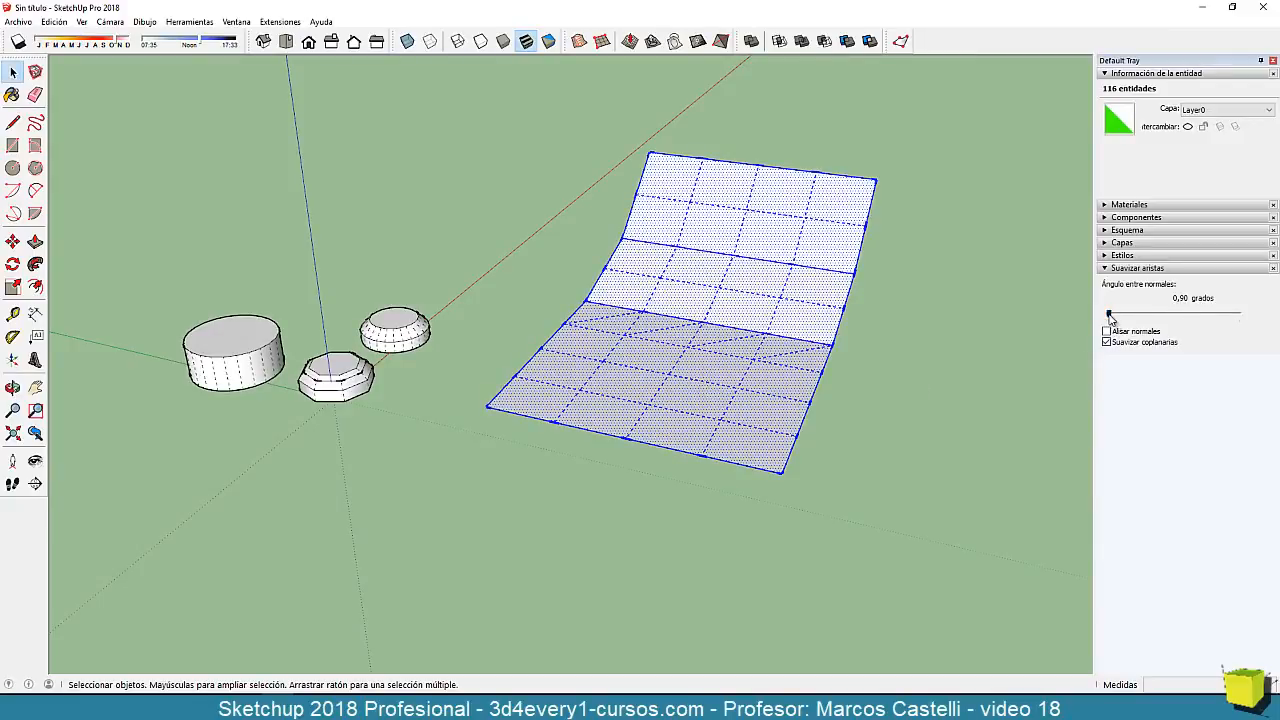
{"action": "left_click_drag", "start_coordinate": [1110, 316], "coordinate": [1132, 318]}
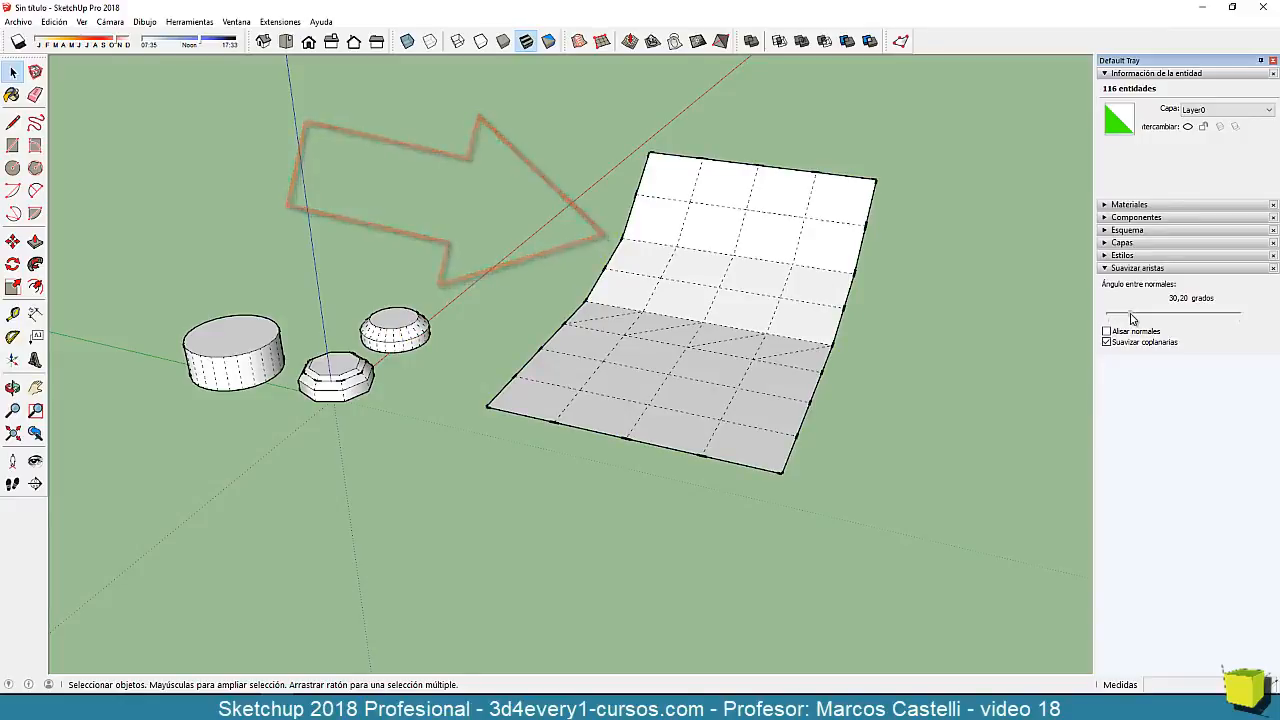
{"action": "middle_click_drag", "start_coordinate": [822, 466], "coordinate": [677, 403]}
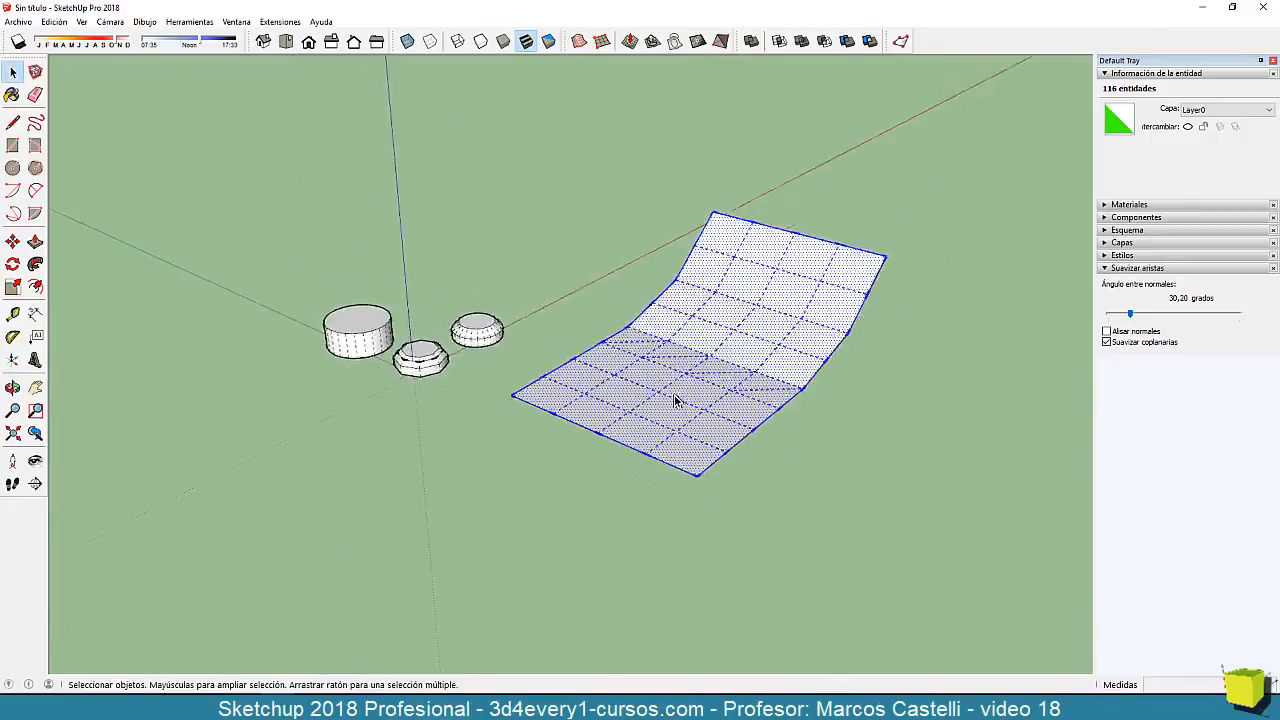
Set the bent surface's softening angle to 0 degrees and clear the selection.
{"action": "scroll", "coordinate": [766, 491], "scroll_direction": "down", "scroll_amount": 3}
{"action": "left_click_drag", "start_coordinate": [1133, 318], "coordinate": [1074, 320]}
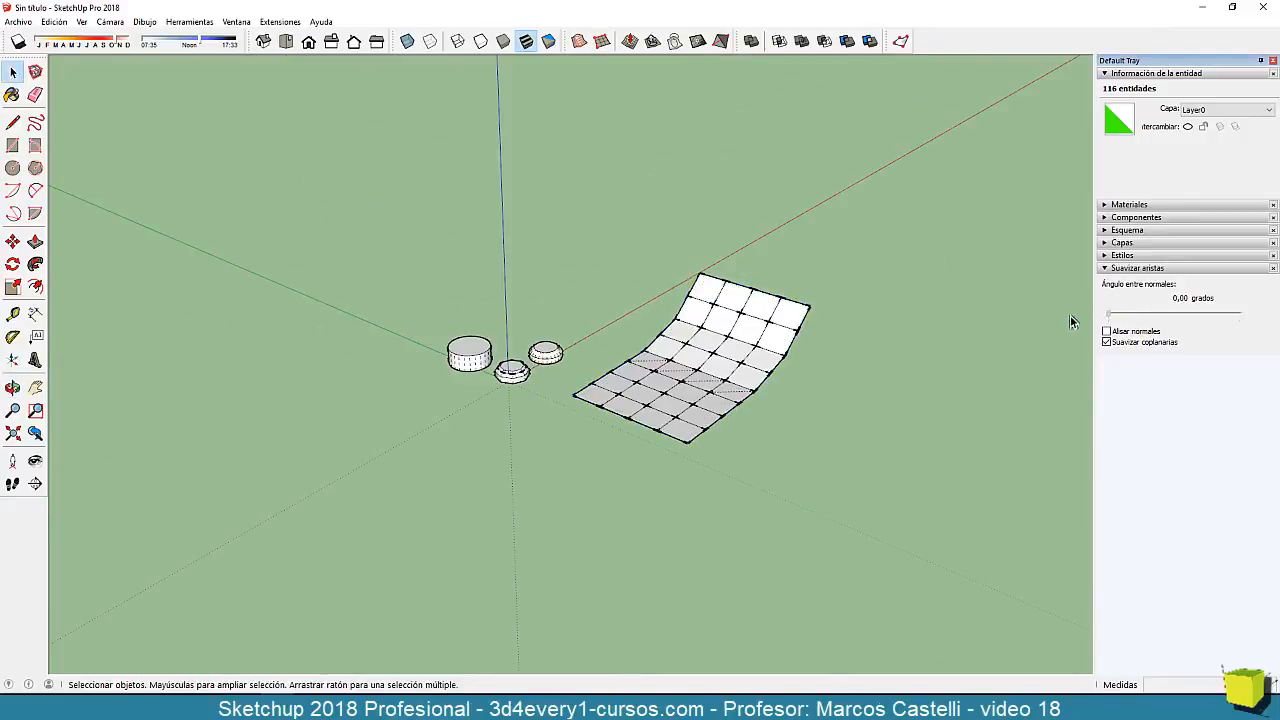
{"action": "left_click", "coordinate": [792, 429]}
Draw a ground rectangle about 174 by 333 m in front of the discs and pull it up about 138 m into a box.
{"action": "middle_click_drag", "start_coordinate": [618, 446], "coordinate": [527, 465]}
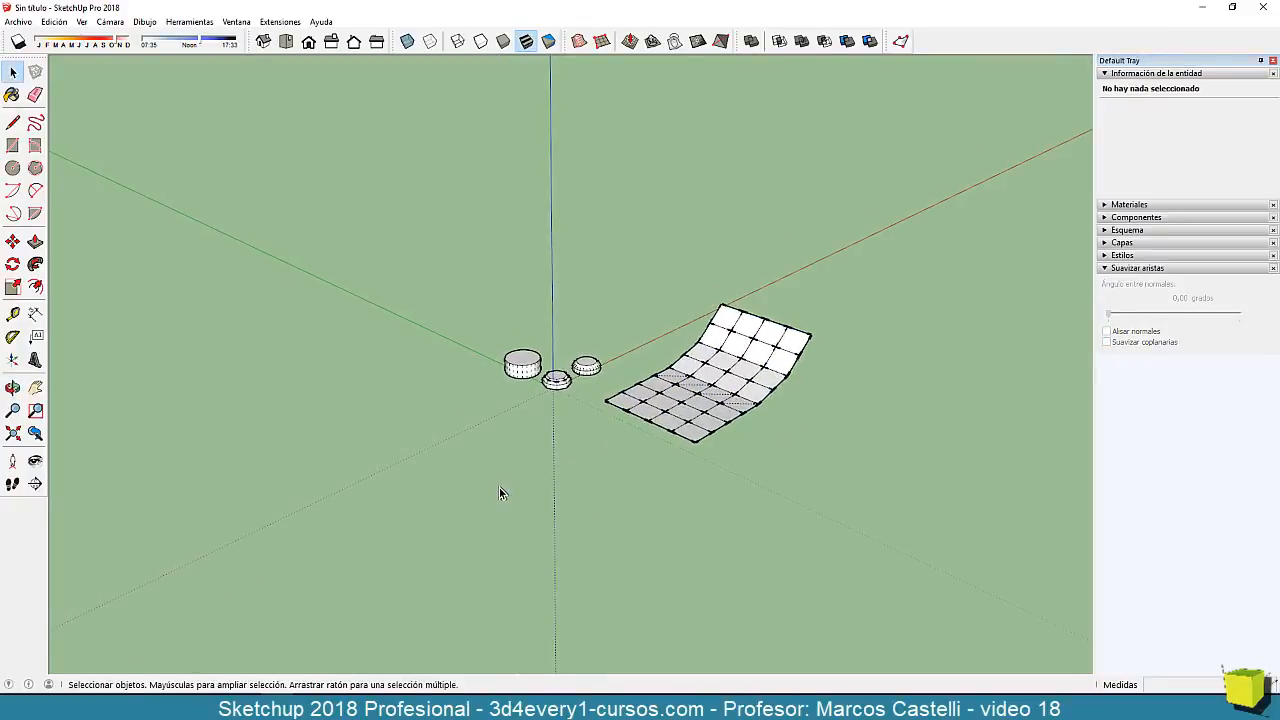
{"action": "key", "text": "r"}
{"action": "left_click", "coordinate": [494, 433]}
{"action": "left_click", "coordinate": [603, 447]}
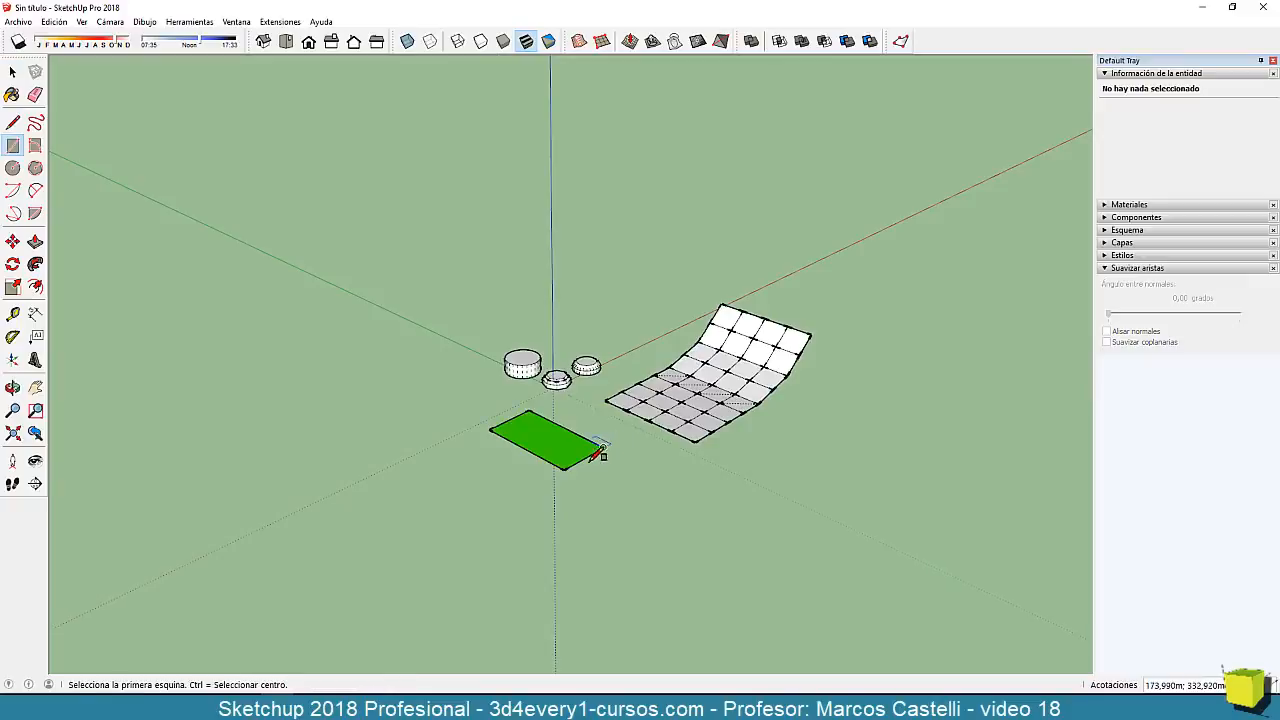
{"action": "key", "text": "p"}
{"action": "left_click", "coordinate": [554, 414]}
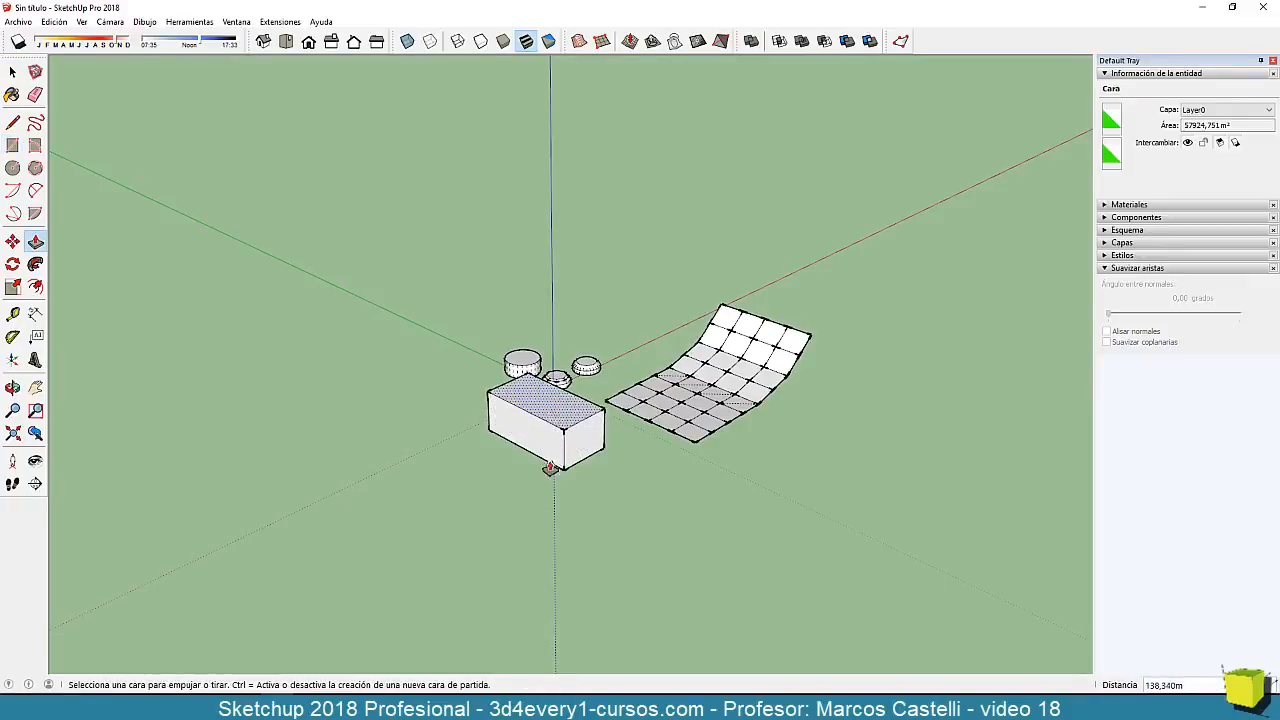
{"action": "middle_click_drag", "start_coordinate": [560, 551], "coordinate": [594, 508]}
{"action": "scroll", "coordinate": [590, 520], "scroll_direction": "up", "scroll_amount": 6}
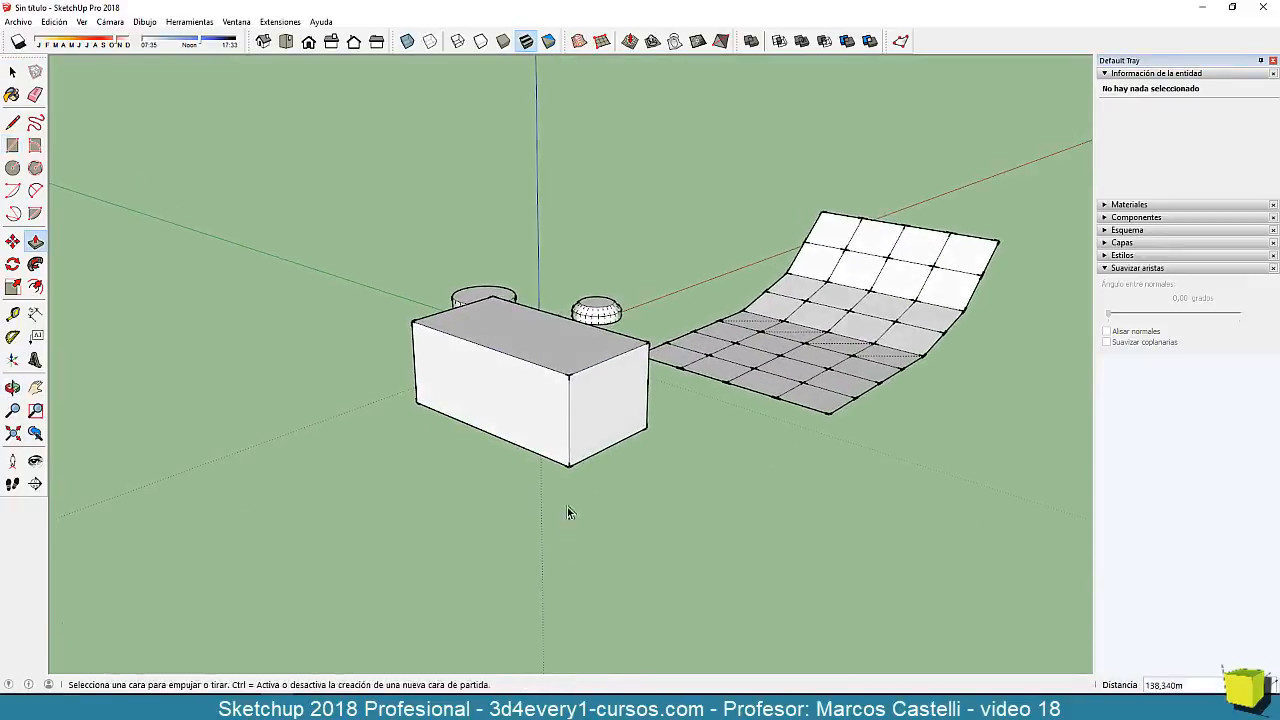
{"action": "key", "text": "space"}
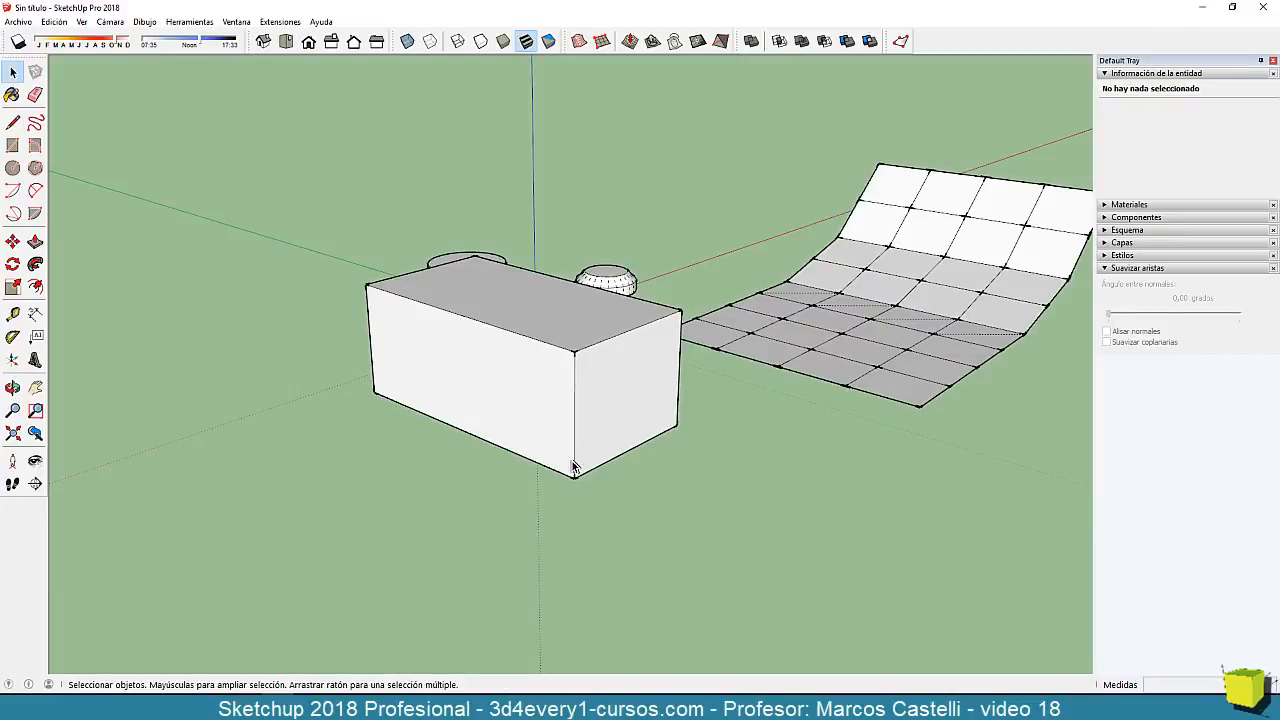
Soften the whole box with coplanar softening enabled and a 91.40 degree angle, and turn off the display of hidden geometry.
{"action": "triple_click", "coordinate": [618, 365]}
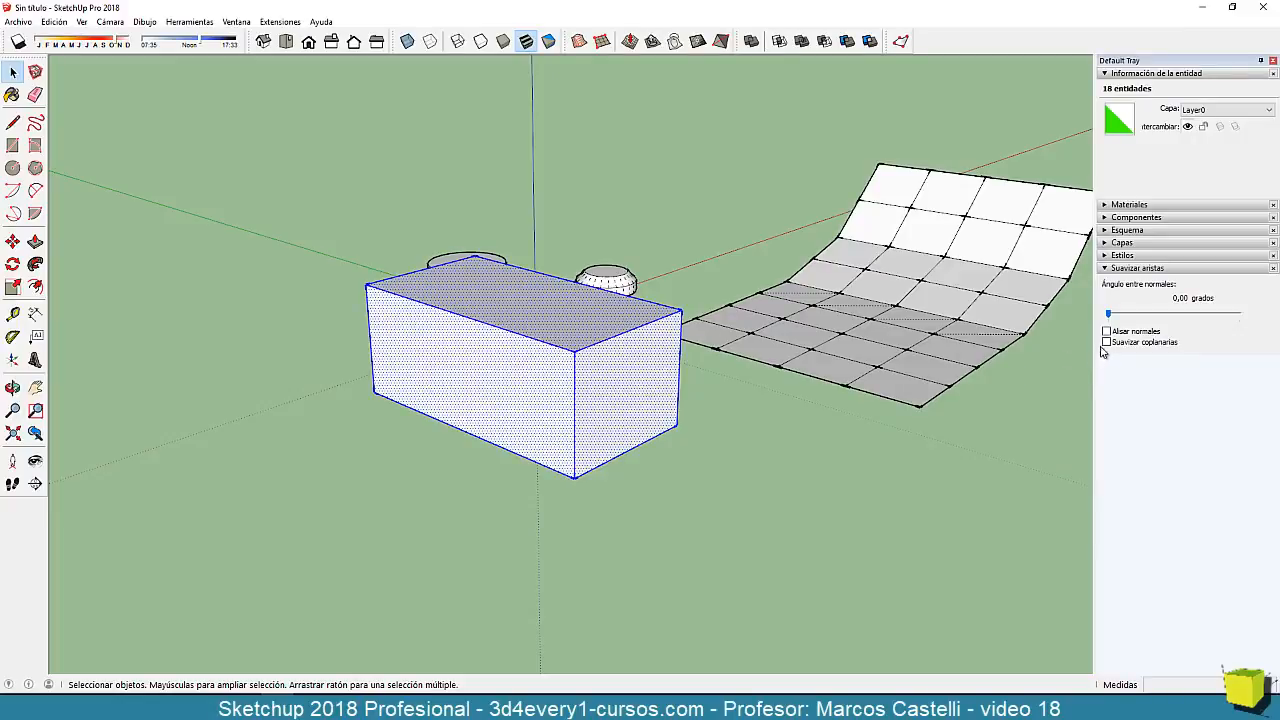
{"action": "left_click", "coordinate": [1106, 342]}
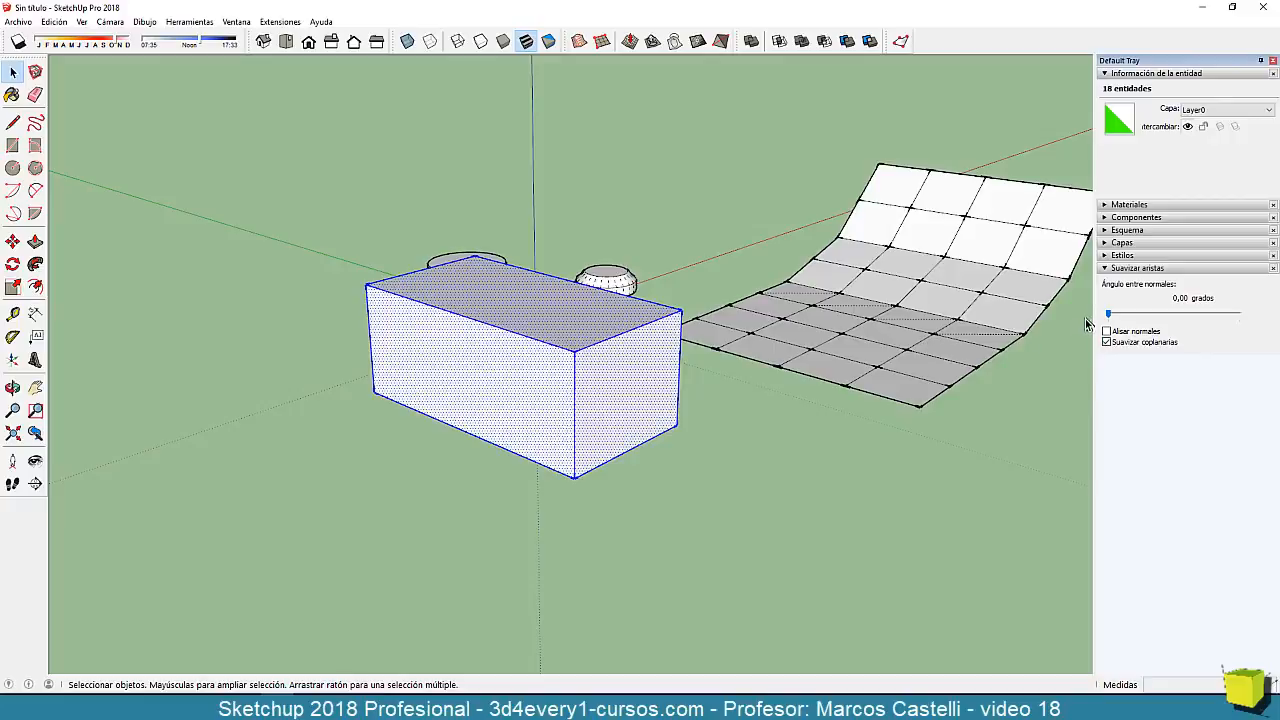
{"action": "left_click_drag", "start_coordinate": [1108, 314], "coordinate": [1177, 318]}
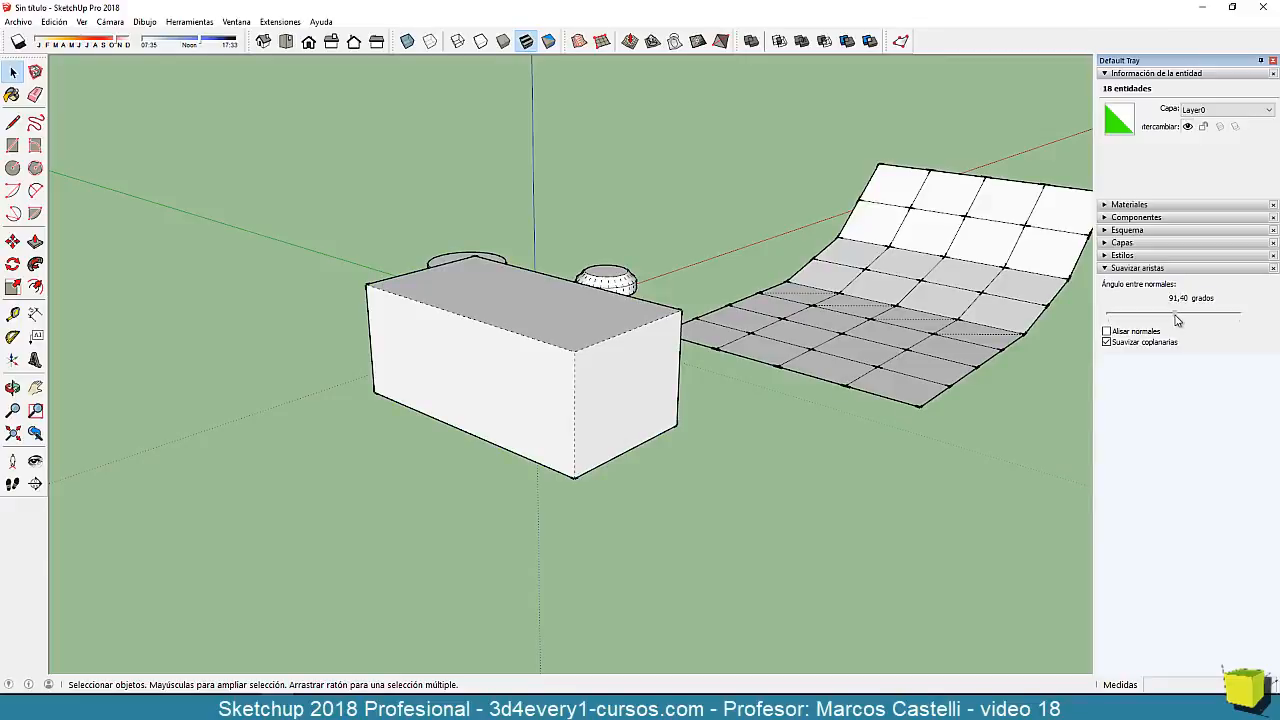
{"action": "left_click", "coordinate": [676, 358]}
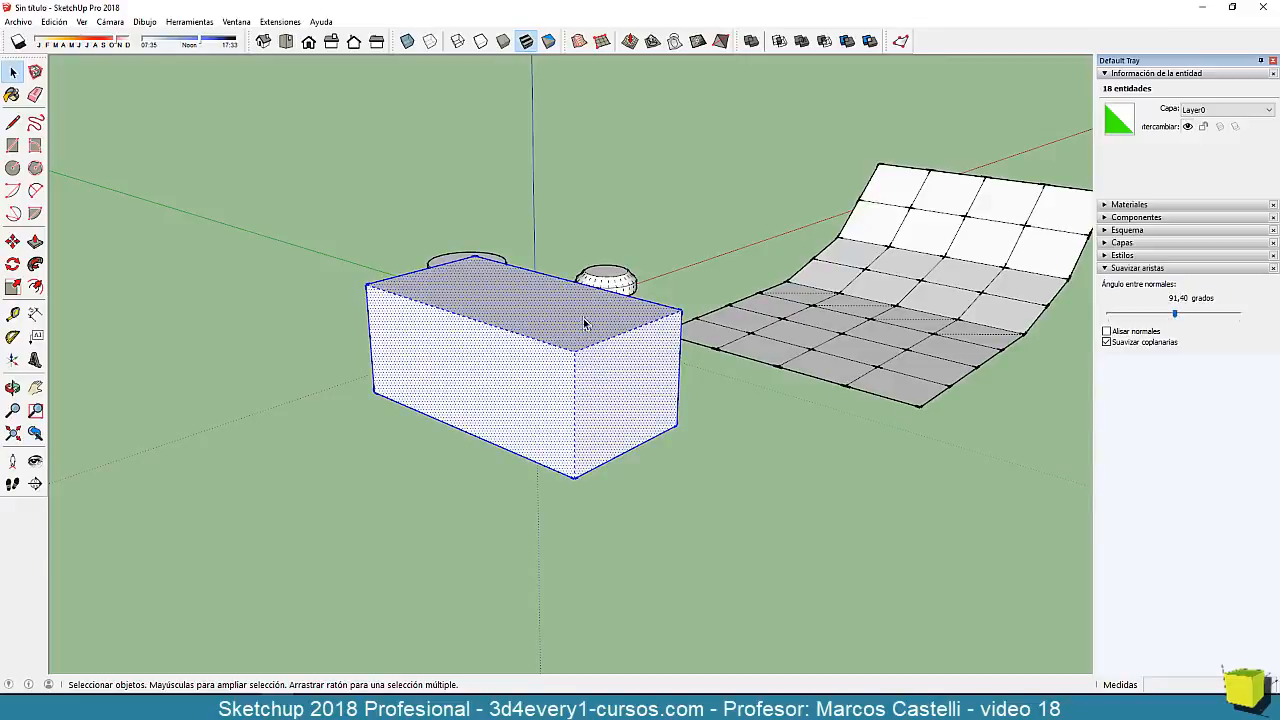
{"action": "left_click", "coordinate": [690, 479]}
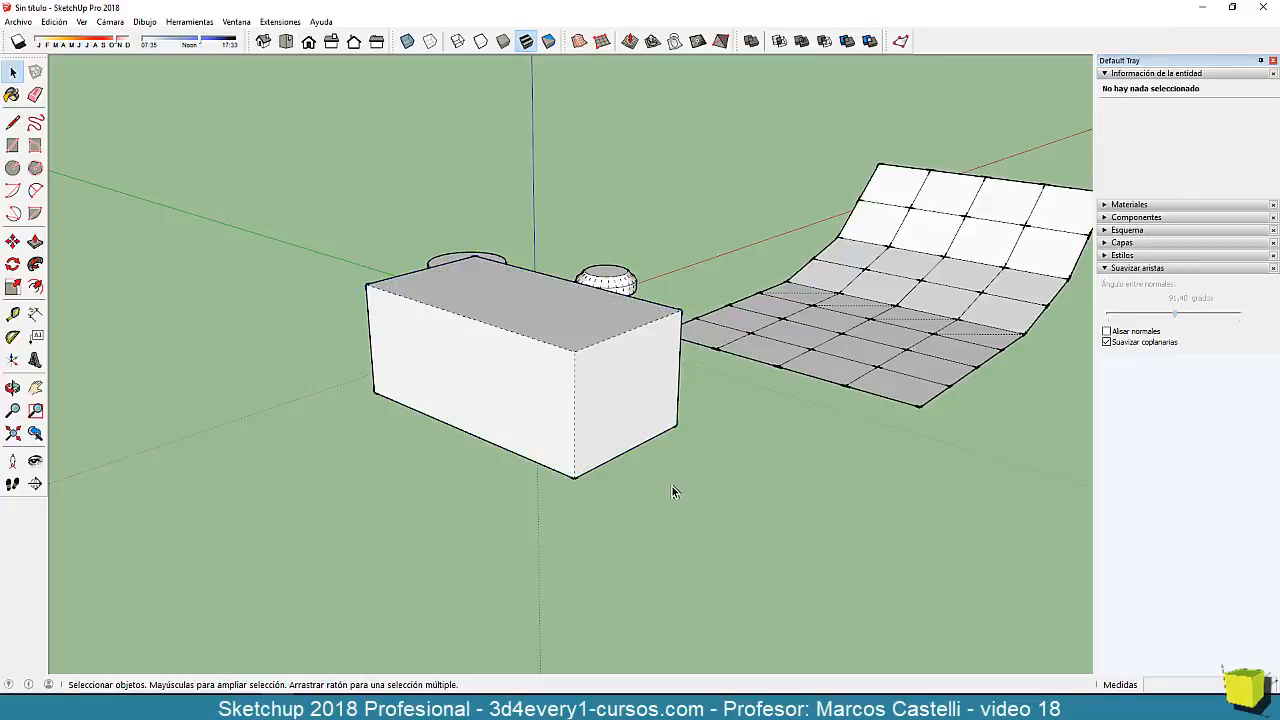
{"action": "key", "text": "alt+h"}
{"action": "middle_click_drag", "start_coordinate": [675, 490], "coordinate": [640, 507]}
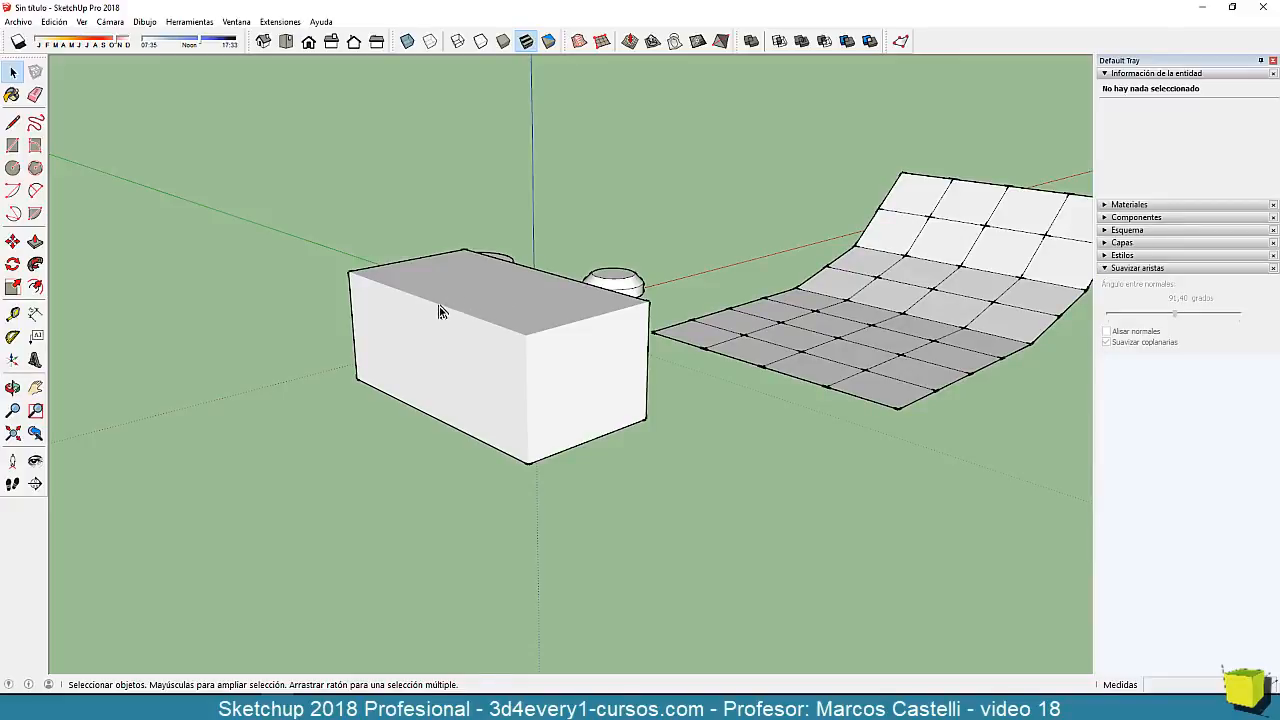
{"action": "scroll", "coordinate": [439, 306], "scroll_direction": "up", "scroll_amount": 2}
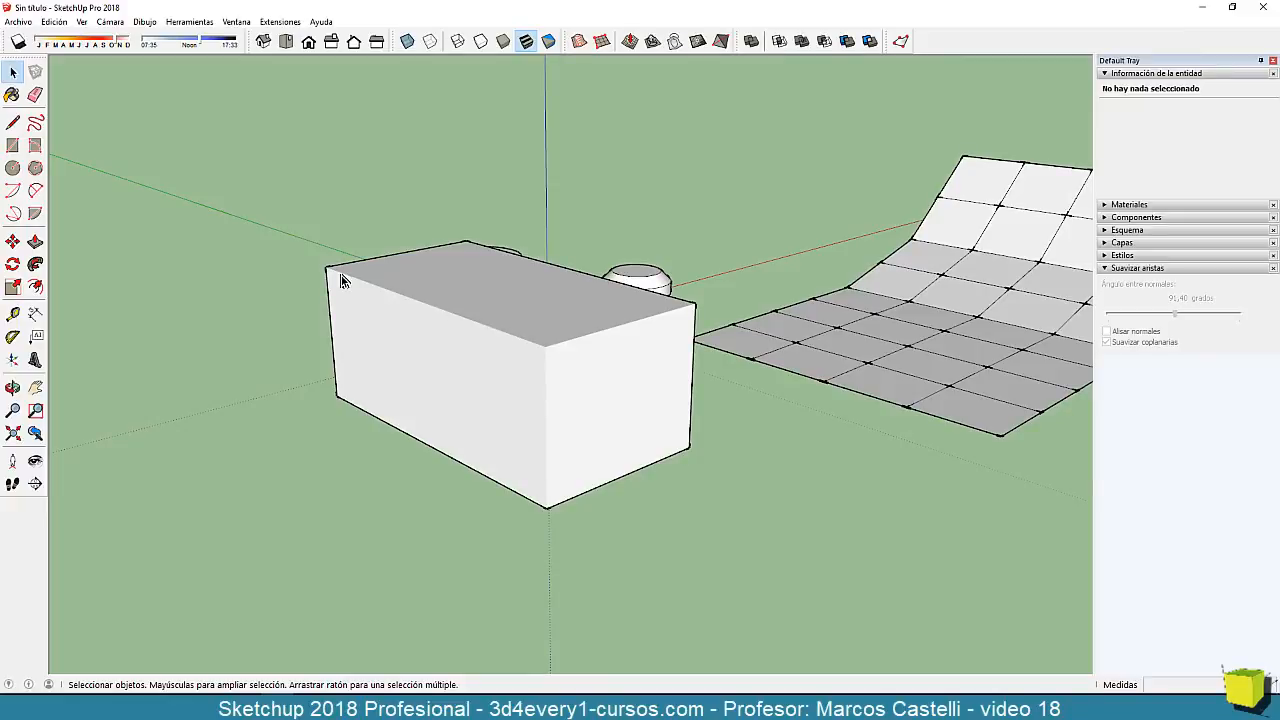
{"action": "scroll", "coordinate": [493, 413], "scroll_direction": "down", "scroll_amount": 2}
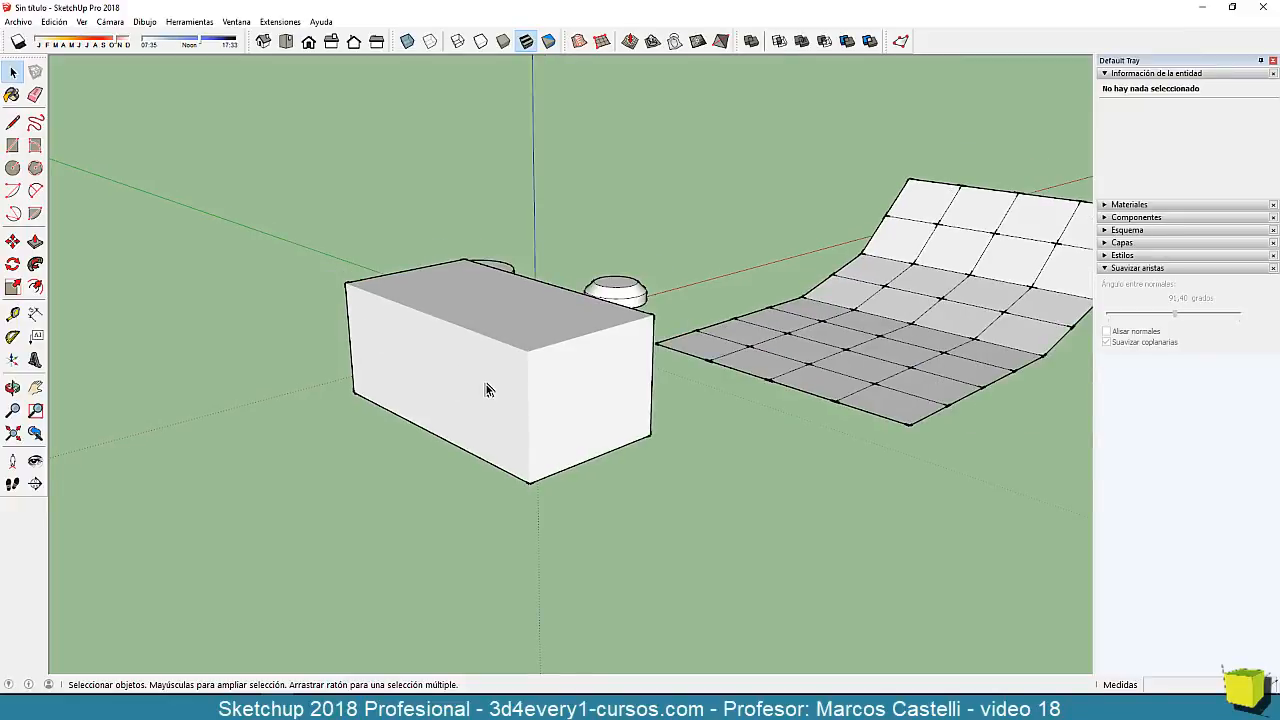
Select the entire box with all its edges and lower its softening angle to 86.80 degrees.
{"action": "left_click", "coordinate": [486, 384]}
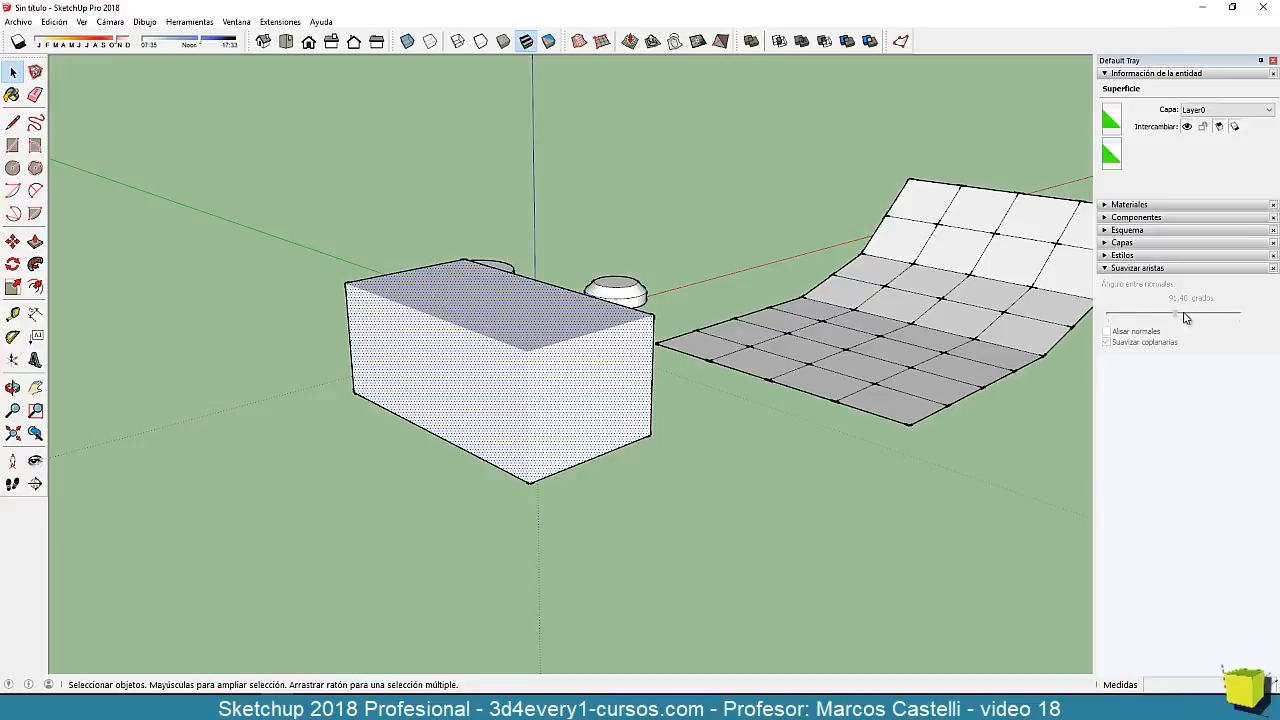
{"action": "triple_click", "coordinate": [588, 366]}
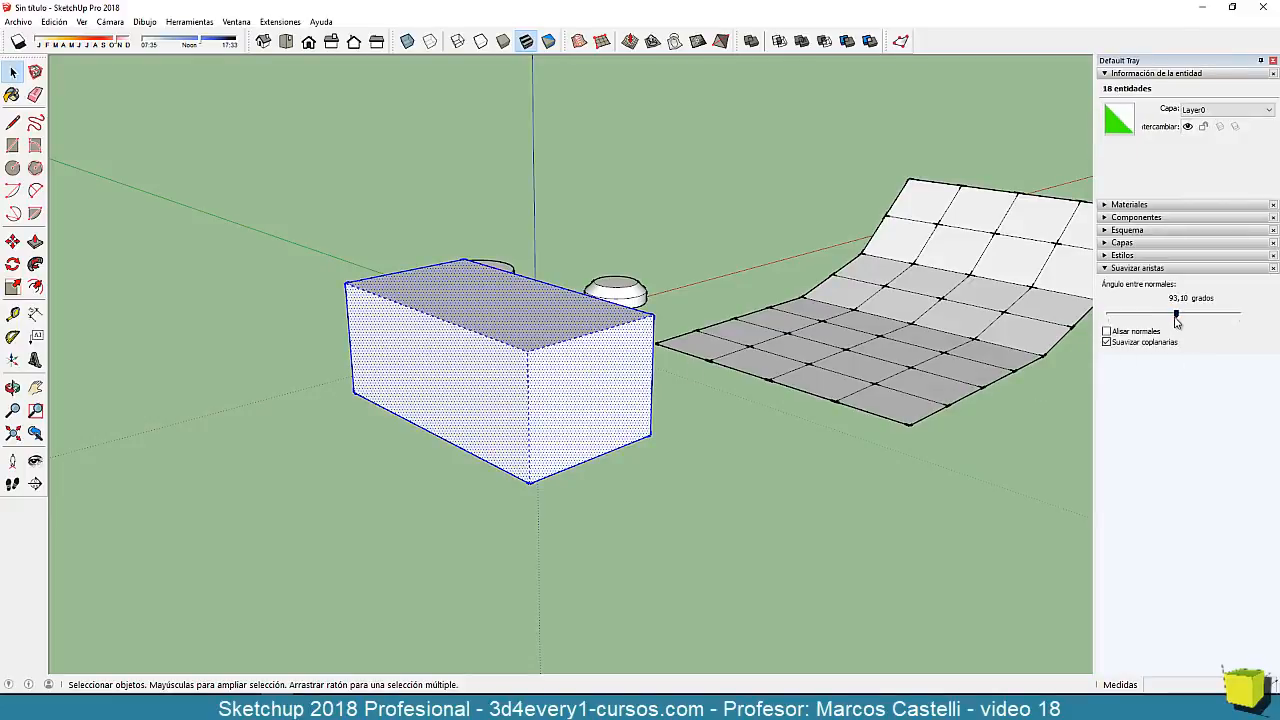
{"action": "left_click_drag", "start_coordinate": [1177, 316], "coordinate": [1171, 316]}
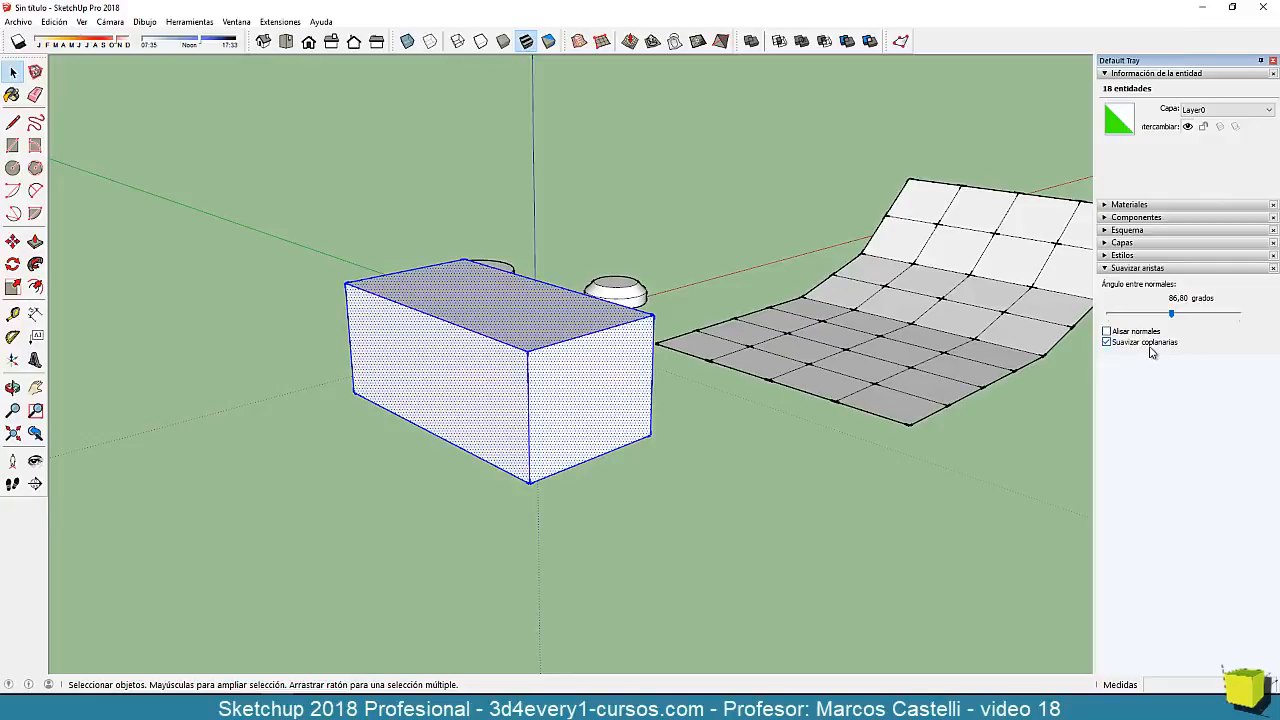
{"action": "middle_click_drag", "start_coordinate": [720, 429], "coordinate": [988, 405]}
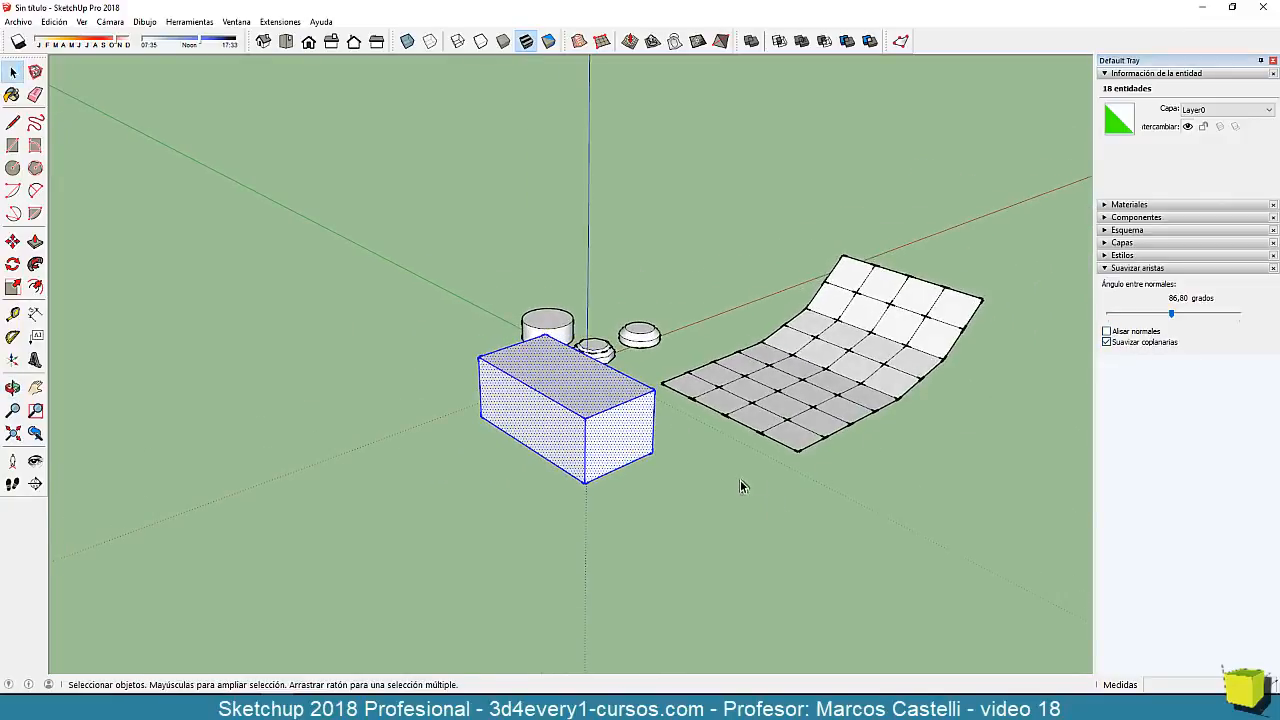
Switch the box from coplanar softening to smooth normals and raise its softening angle to 91.40 degrees.
{"action": "left_click", "coordinate": [1106, 343]}
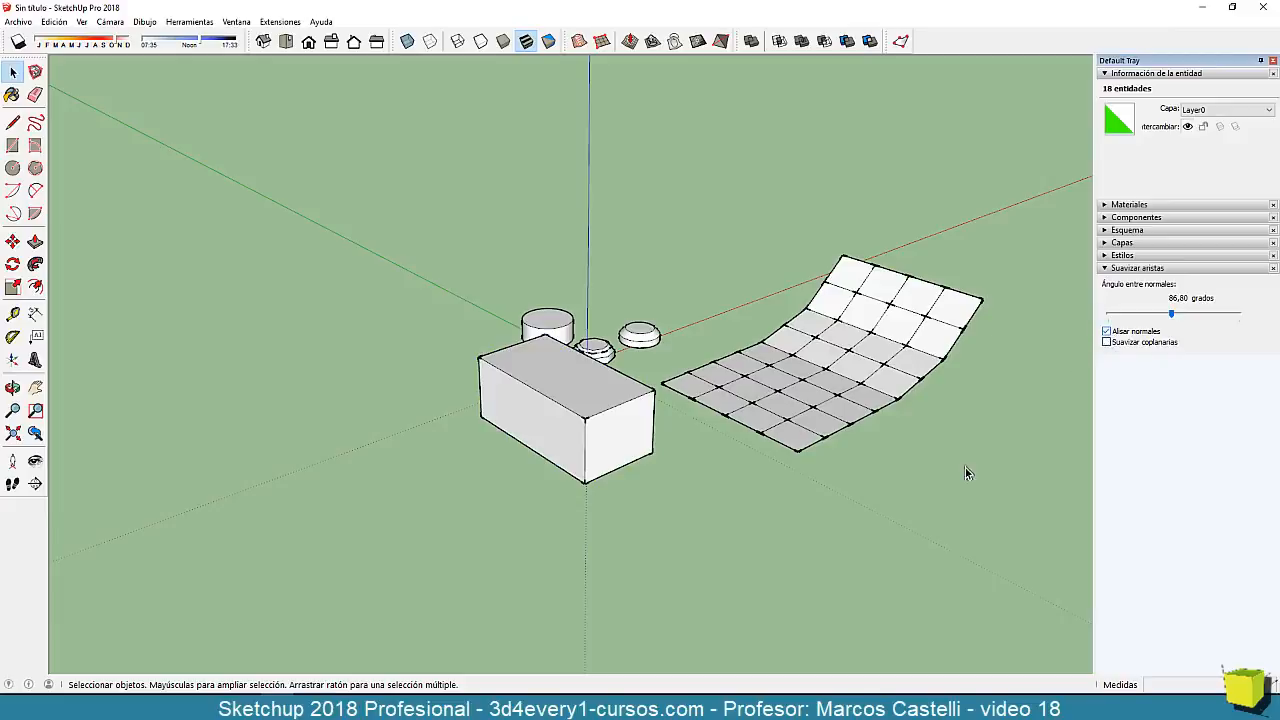
{"action": "left_click", "coordinate": [1106, 331]}
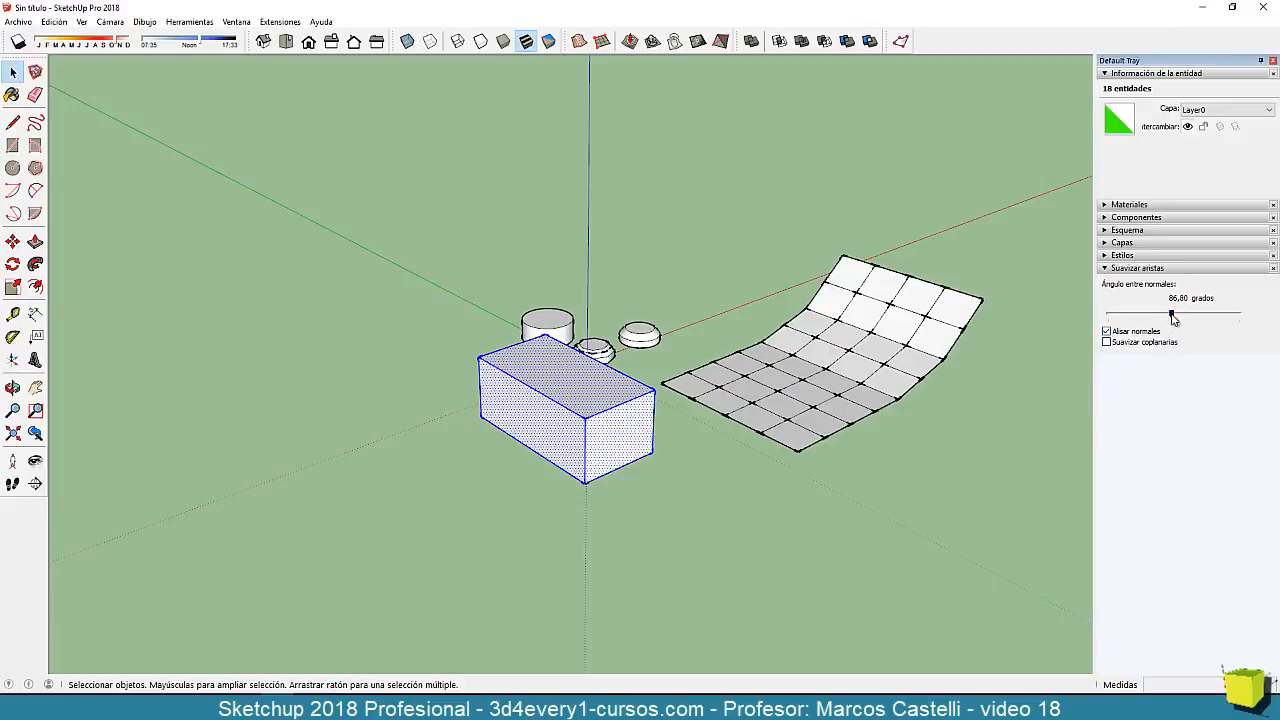
{"action": "left_click_drag", "start_coordinate": [1173, 318], "coordinate": [1178, 320]}
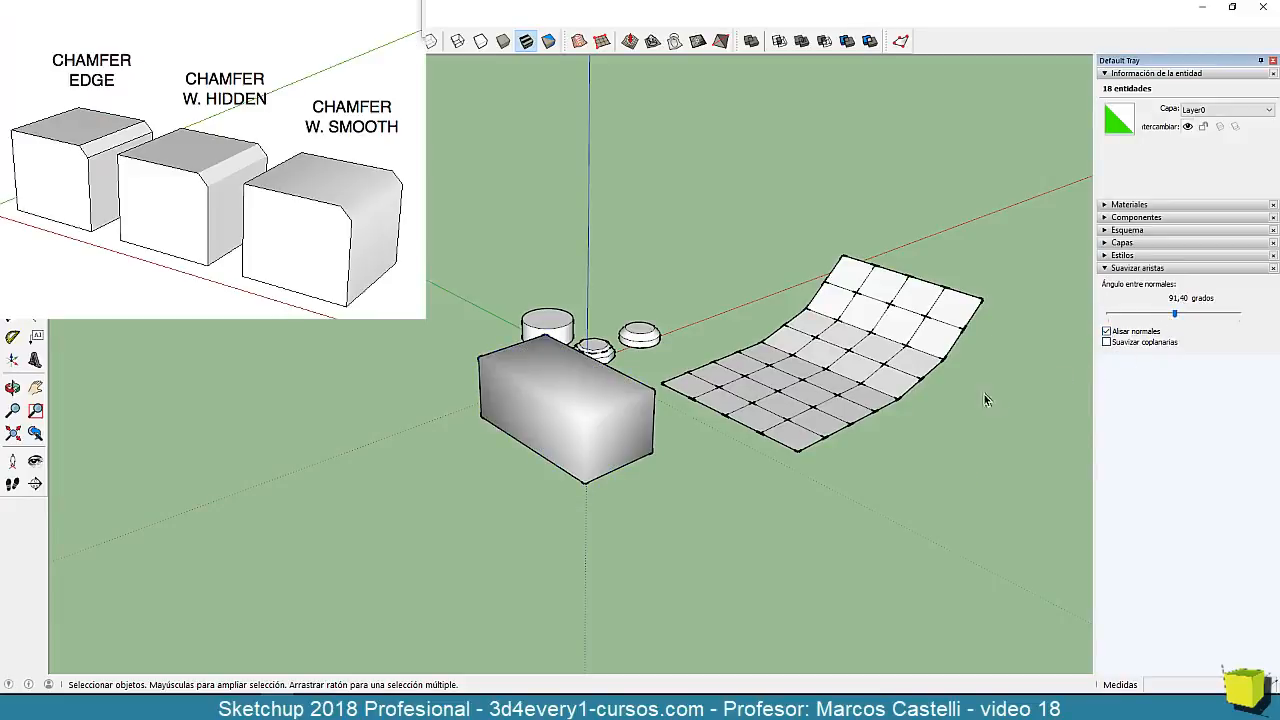
{"action": "left_click", "coordinate": [648, 448]}
{"action": "middle_click_drag", "start_coordinate": [686, 478], "coordinate": [556, 390]}
{"action": "scroll", "coordinate": [556, 390], "scroll_direction": "up", "scroll_amount": 3}
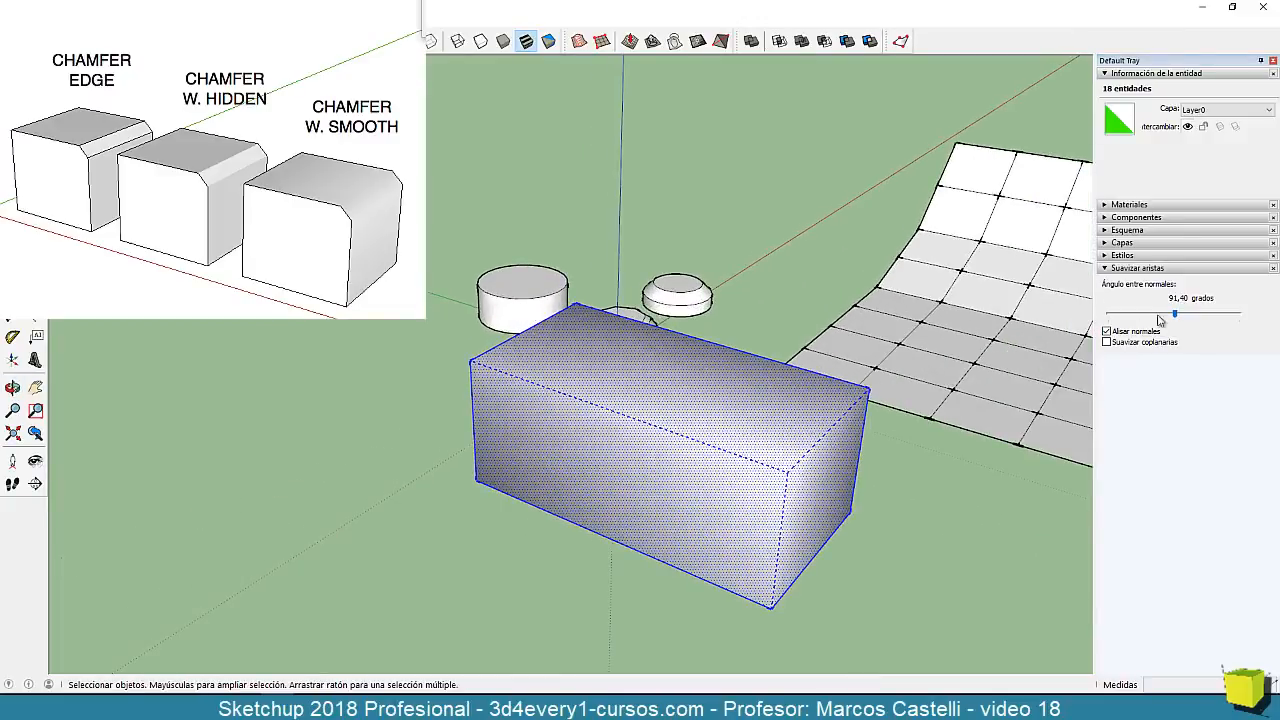
Clear the selection and examine the box's smoothed shading across its faces from several angles.
{"action": "left_click", "coordinate": [1107, 331]}
{"action": "middle_click_drag", "start_coordinate": [543, 486], "coordinate": [586, 349]}
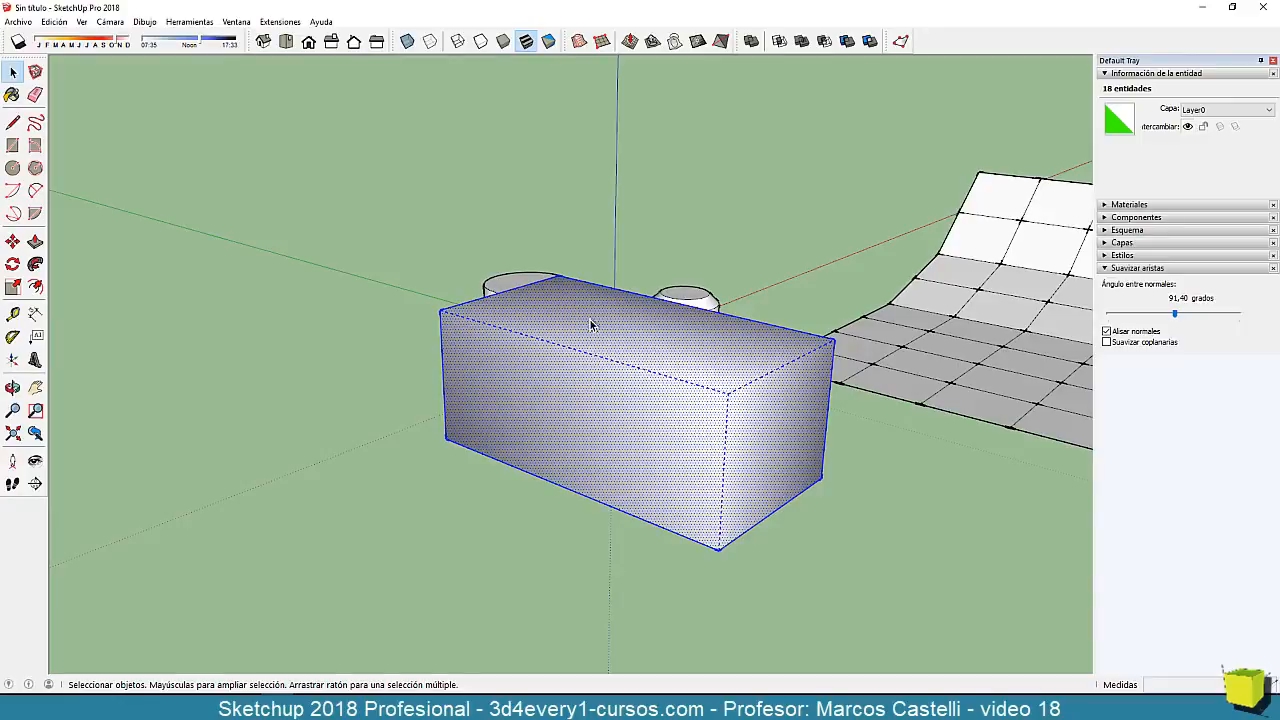
{"action": "scroll", "coordinate": [448, 322], "scroll_direction": "down", "scroll_amount": 2}
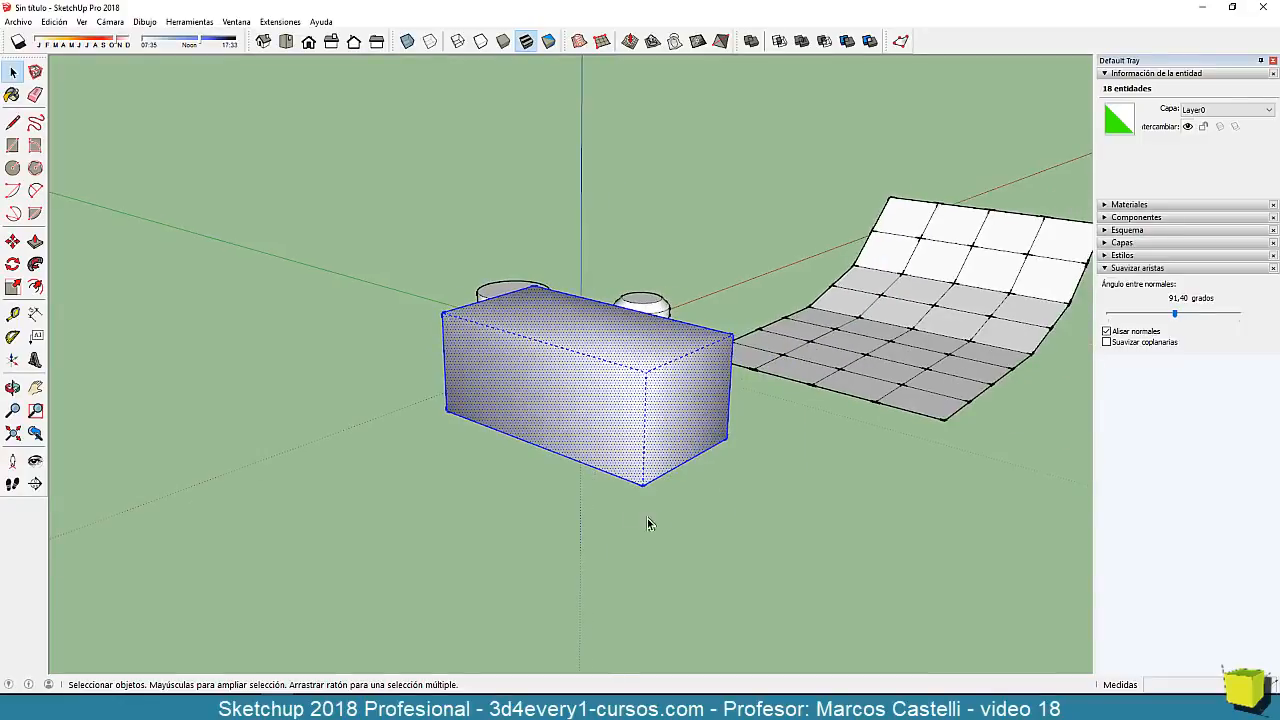
{"action": "left_click", "coordinate": [730, 509]}
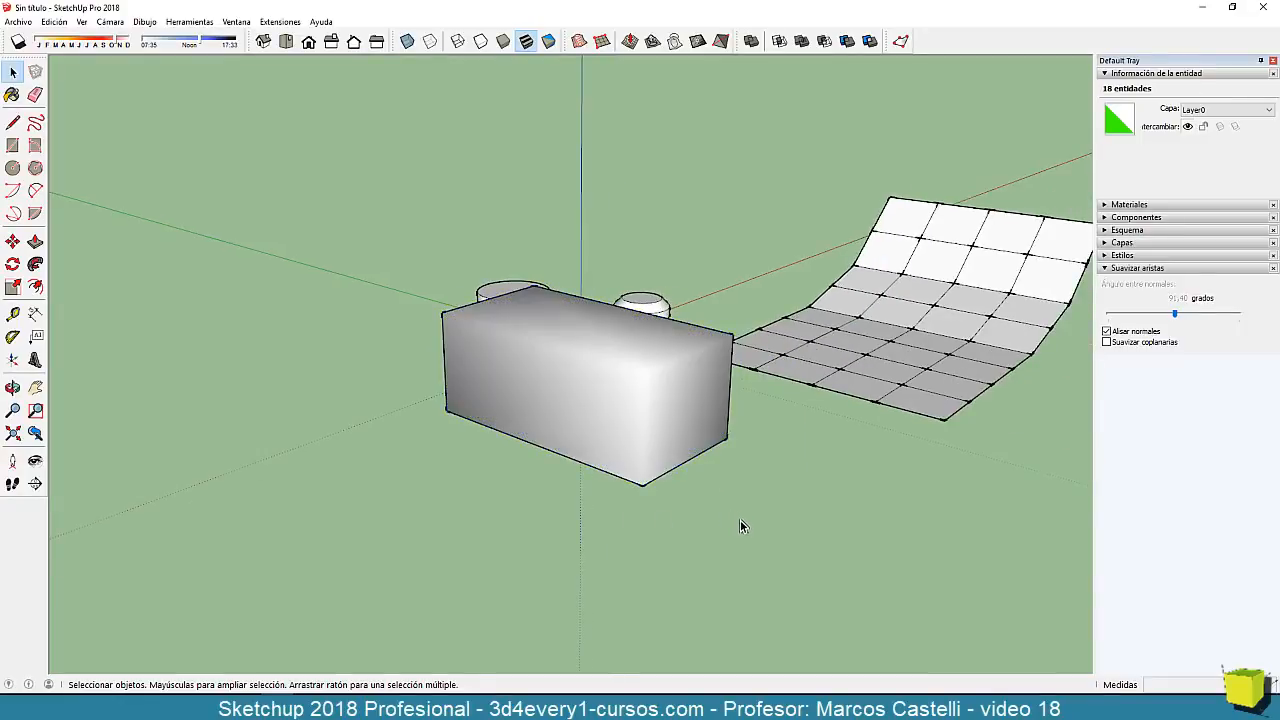
{"action": "middle_click_drag", "start_coordinate": [730, 509], "coordinate": [480, 351]}
{"action": "scroll", "coordinate": [477, 346], "scroll_direction": "up", "scroll_amount": 1}
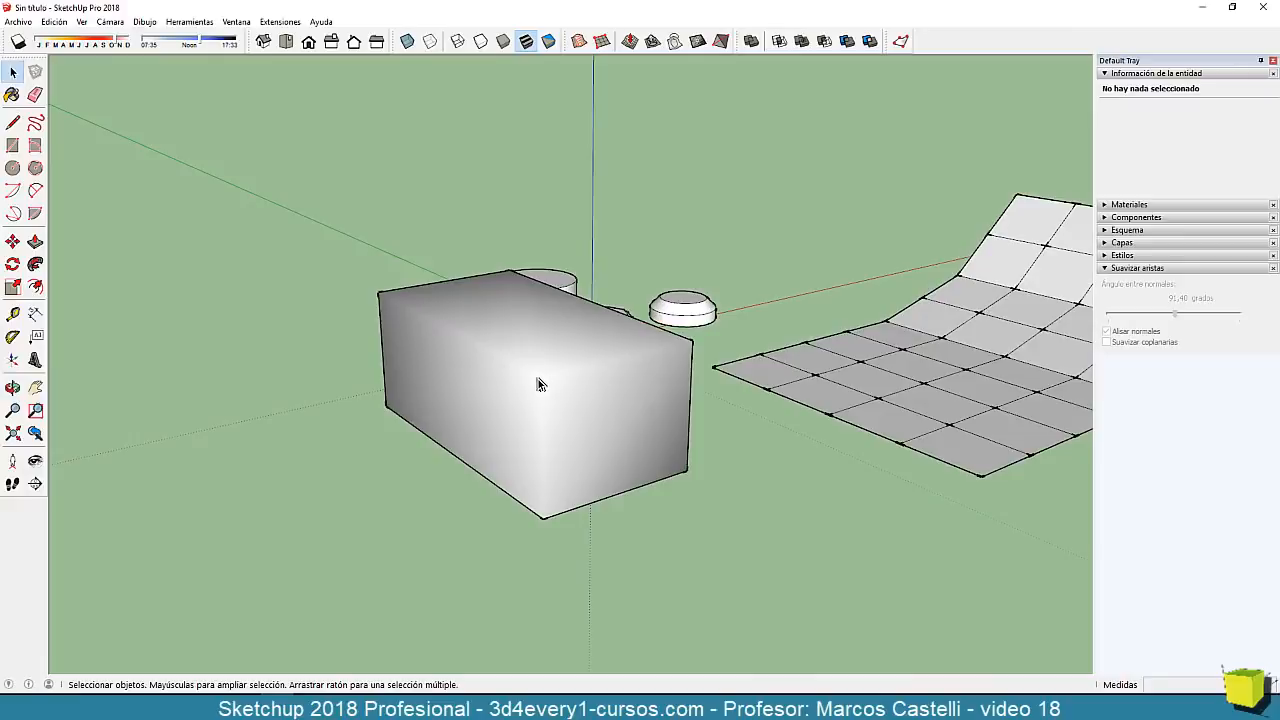
{"action": "middle_click_drag", "start_coordinate": [510, 411], "coordinate": [423, 371]}
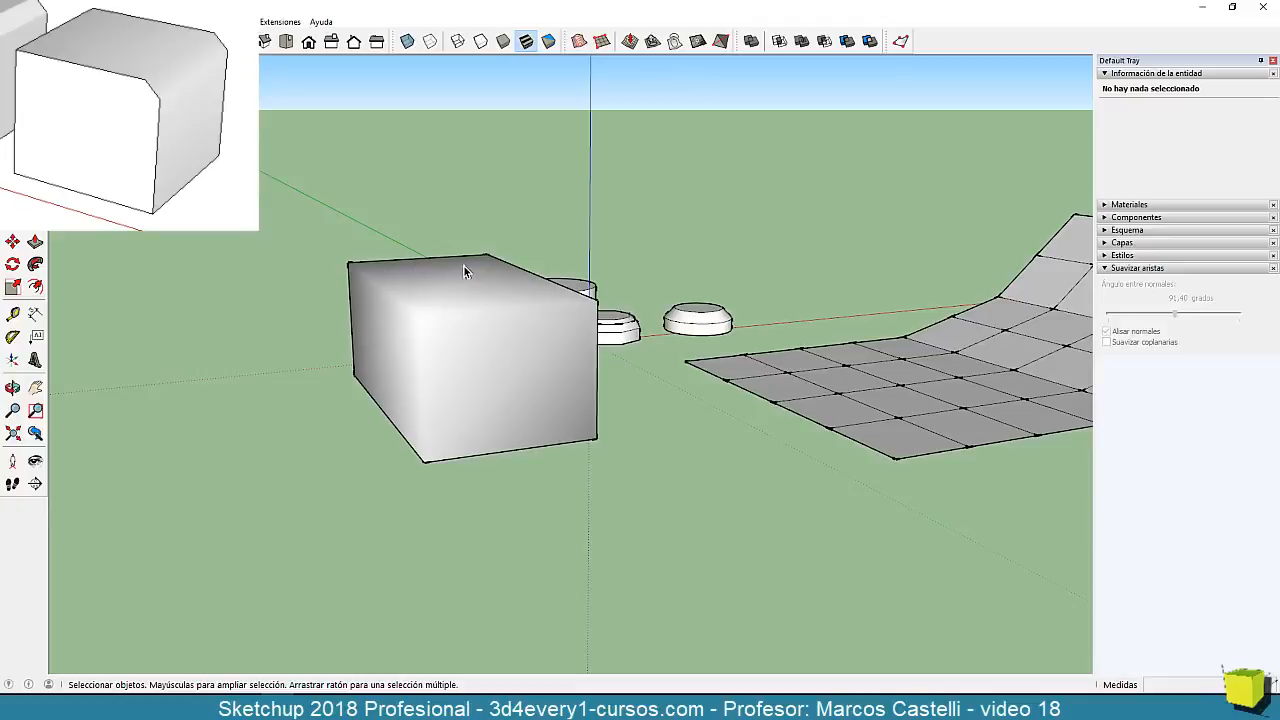
{"action": "mouse_move", "coordinate": [443, 366]}
{"action": "middle_mouse_down"}
{"action": "mouse_move", "coordinate": [546, 403]}
{"action": "mouse_move", "coordinate": [436, 342]}
{"action": "middle_mouse_up"}
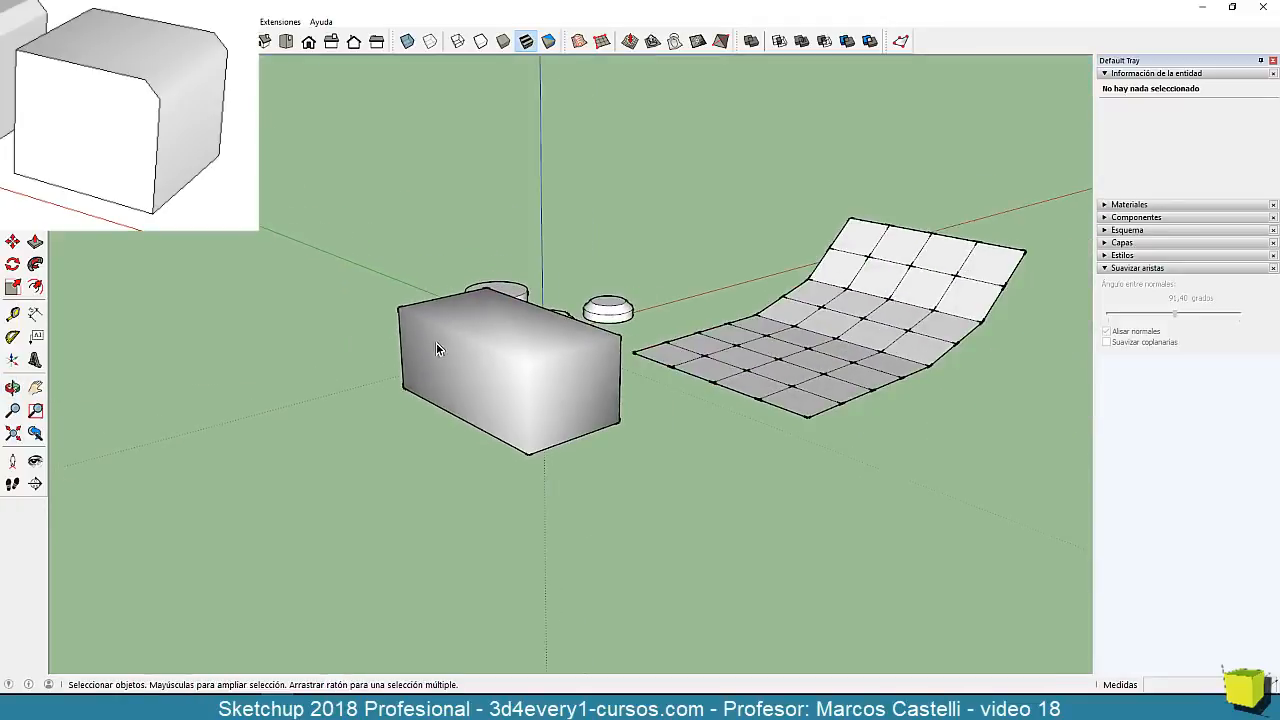
Apply smooth normals to the entire bent surface with a softening angle of 97.80 degrees and clear the selection.
{"action": "triple_click", "coordinate": [809, 365]}
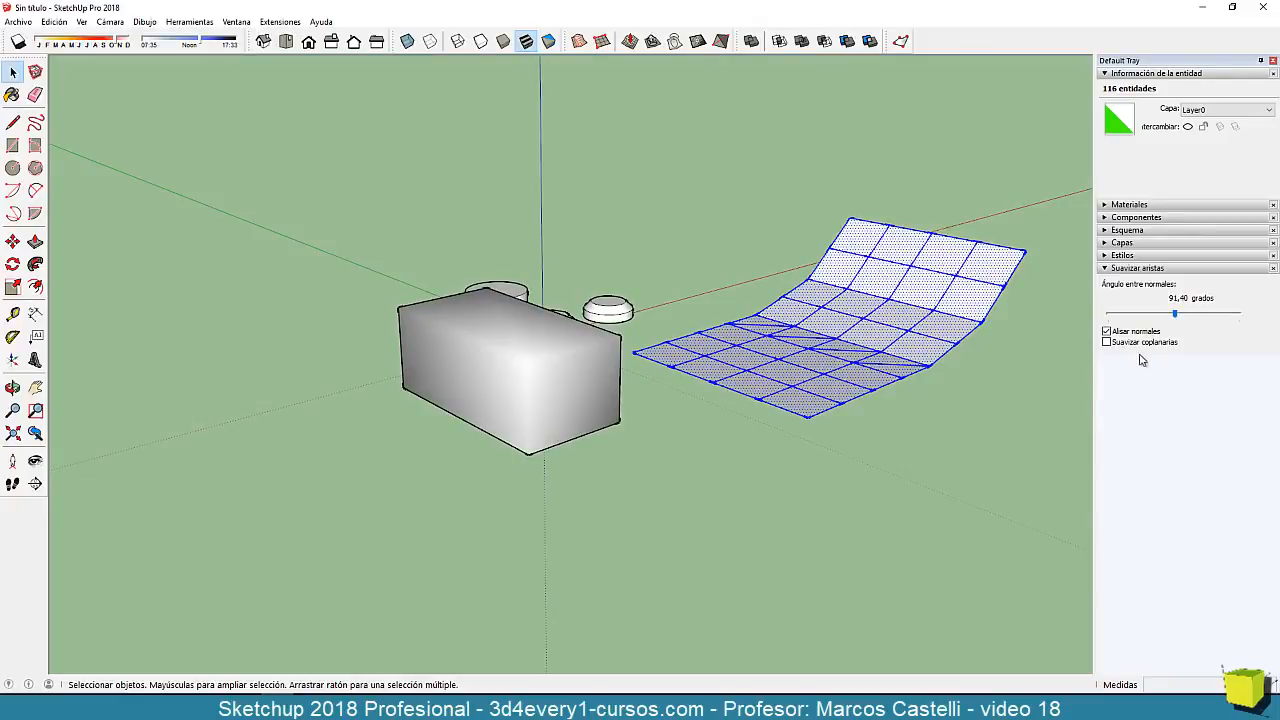
{"action": "left_click", "coordinate": [1107, 331]}
{"action": "left_click", "coordinate": [1107, 331]}
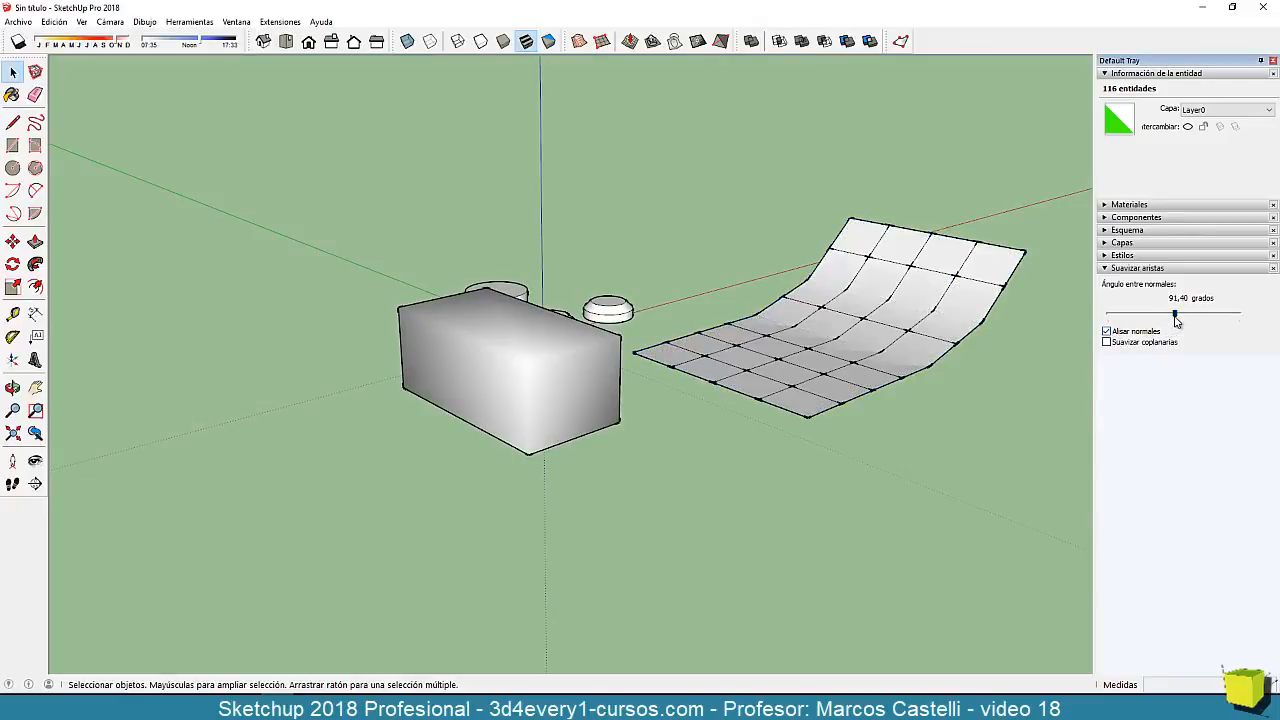
{"action": "left_click_drag", "start_coordinate": [1177, 319], "coordinate": [1182, 319]}
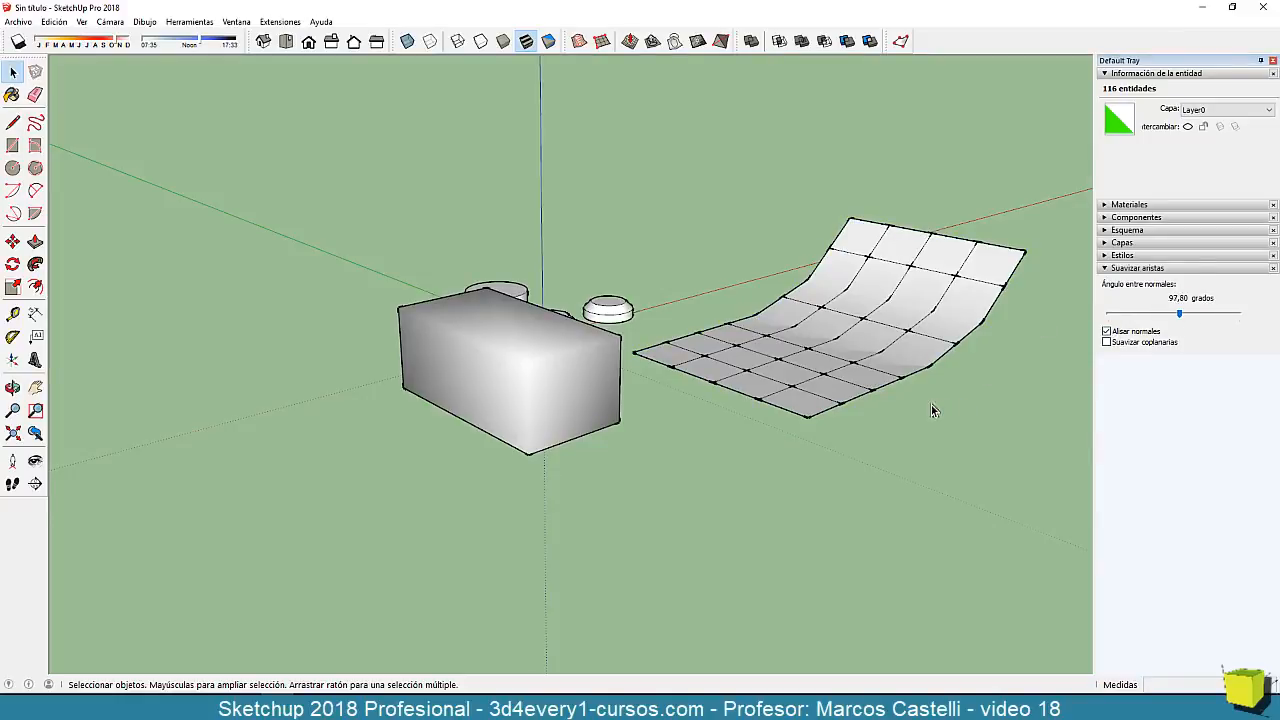
{"action": "left_click", "coordinate": [750, 455]}
{"action": "middle_click_drag", "start_coordinate": [750, 455], "coordinate": [737, 406]}
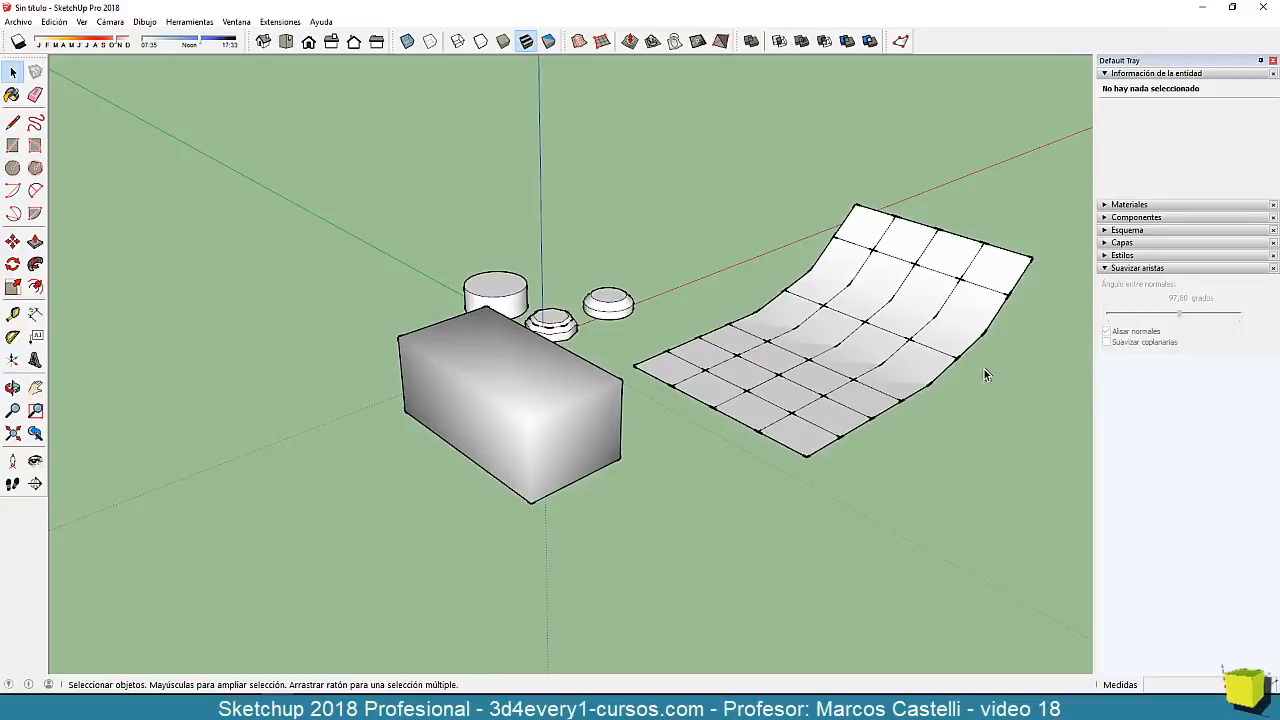
Turn on coplanar softening for the entire bent surface and clear the selection.
{"action": "triple_click", "coordinate": [920, 357]}
{"action": "left_click", "coordinate": [1107, 342]}
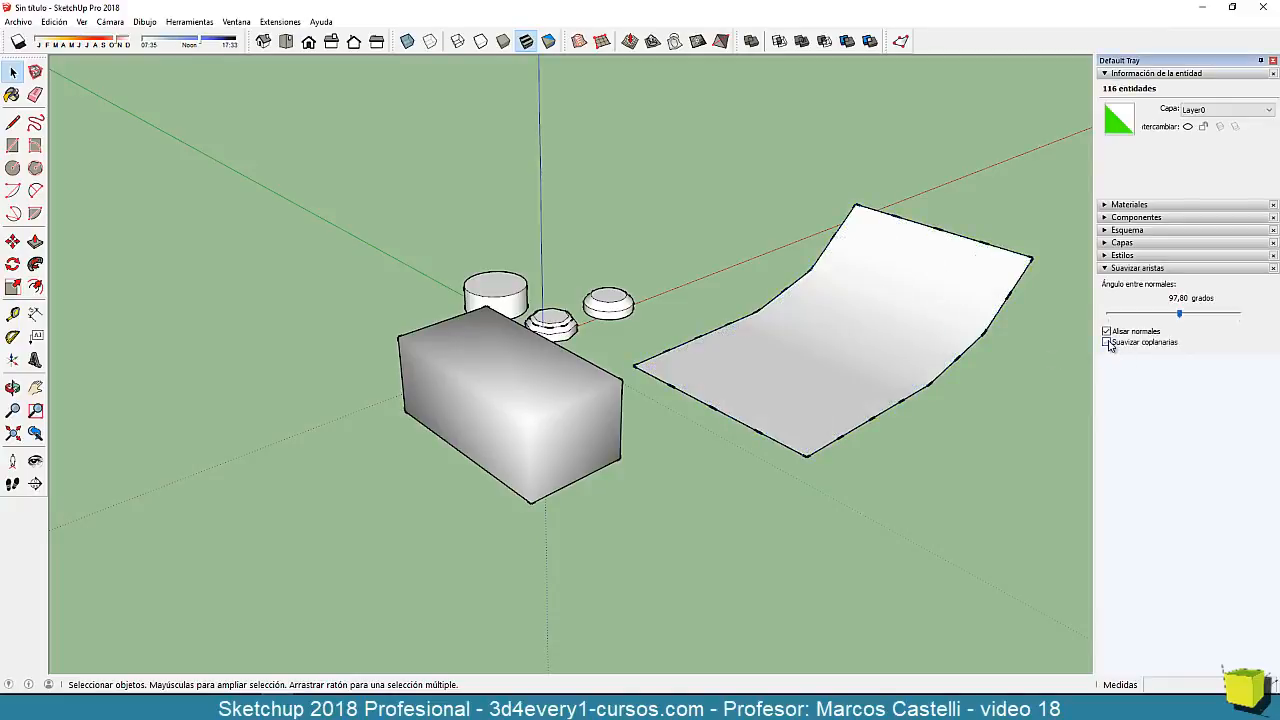
{"action": "left_click", "coordinate": [901, 462]}
{"action": "middle_click_drag", "start_coordinate": [859, 499], "coordinate": [737, 506]}
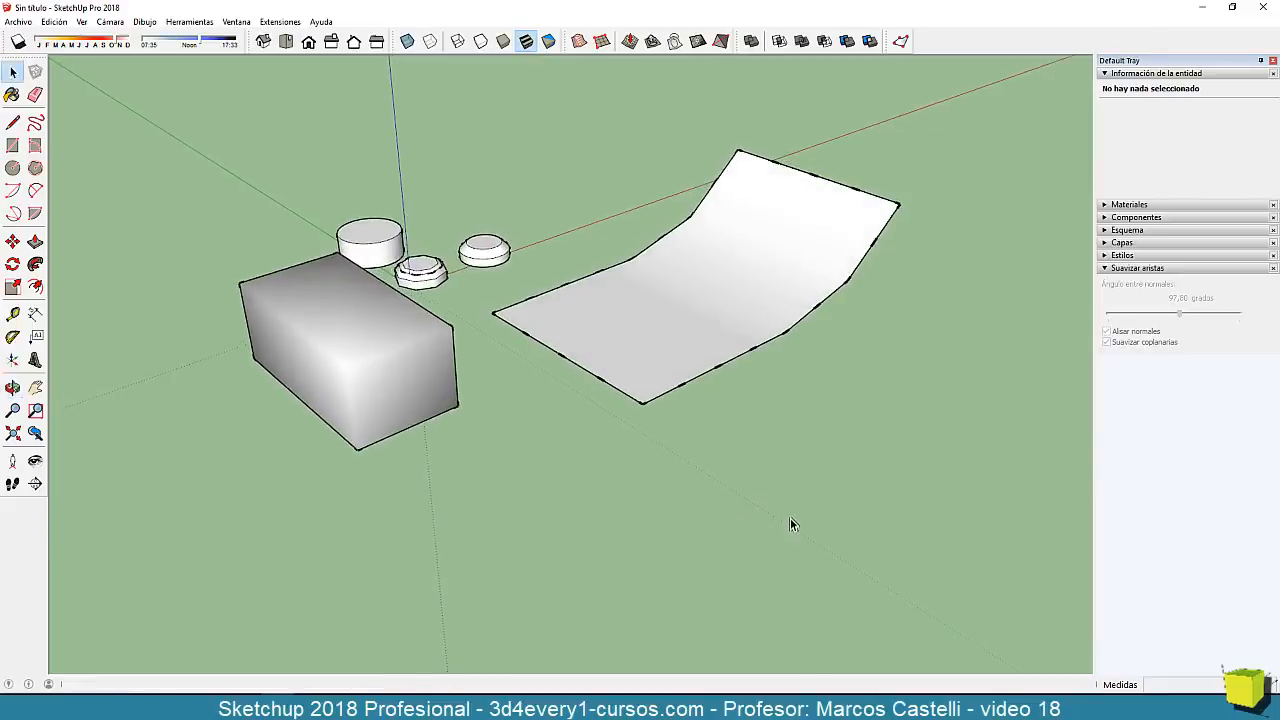
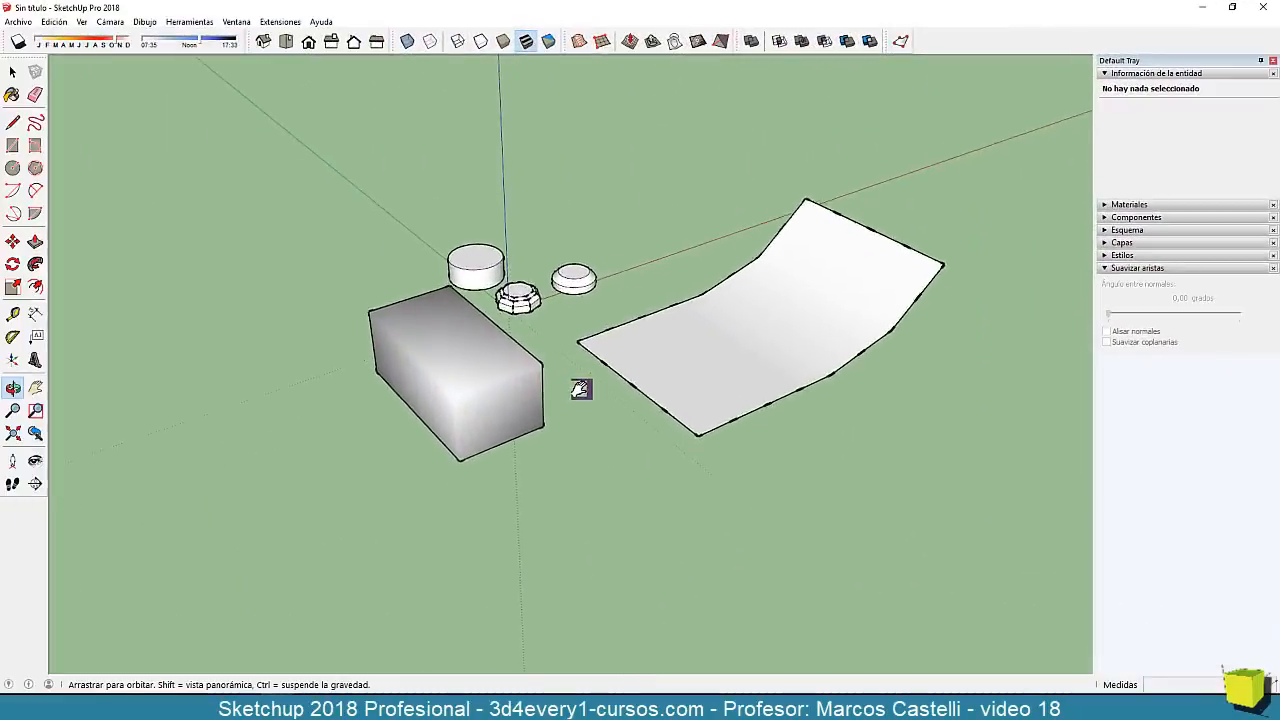
{"action": "middle_click_drag", "start_coordinate": [580, 386], "coordinate": [606, 427]}
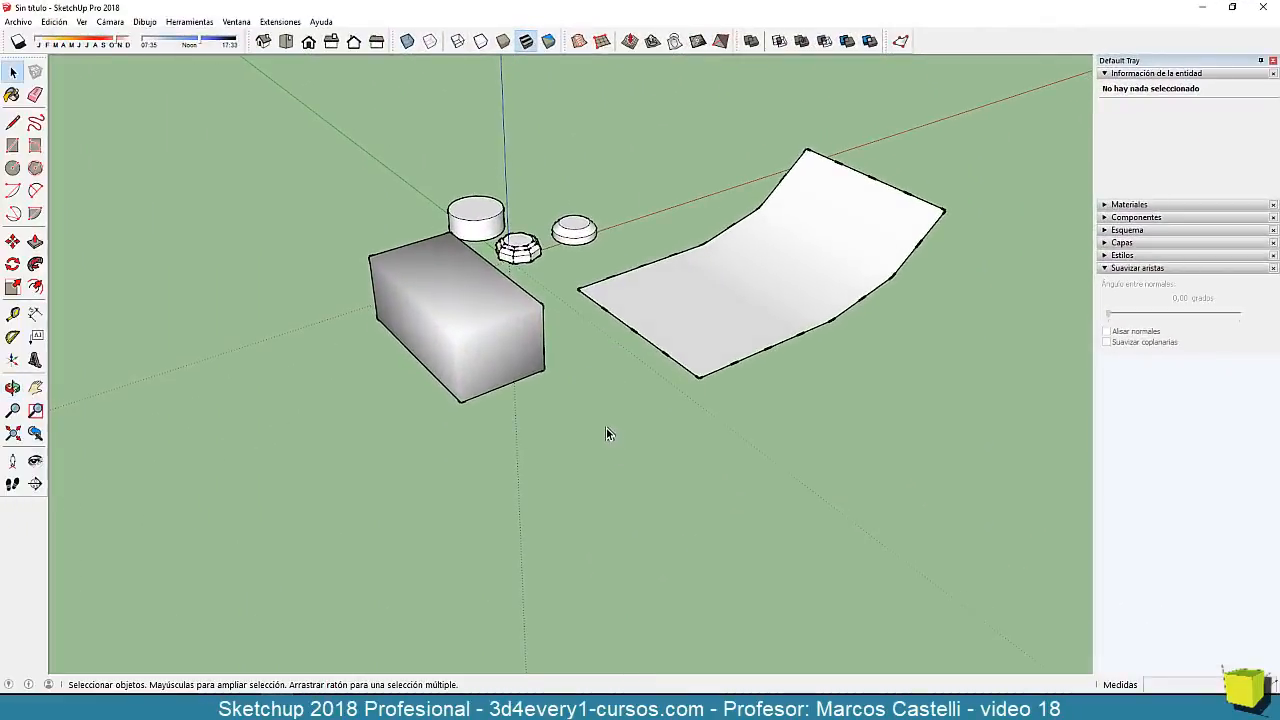
{"action": "key", "text": "c"}
{"action": "left_click", "coordinate": [596, 424]}
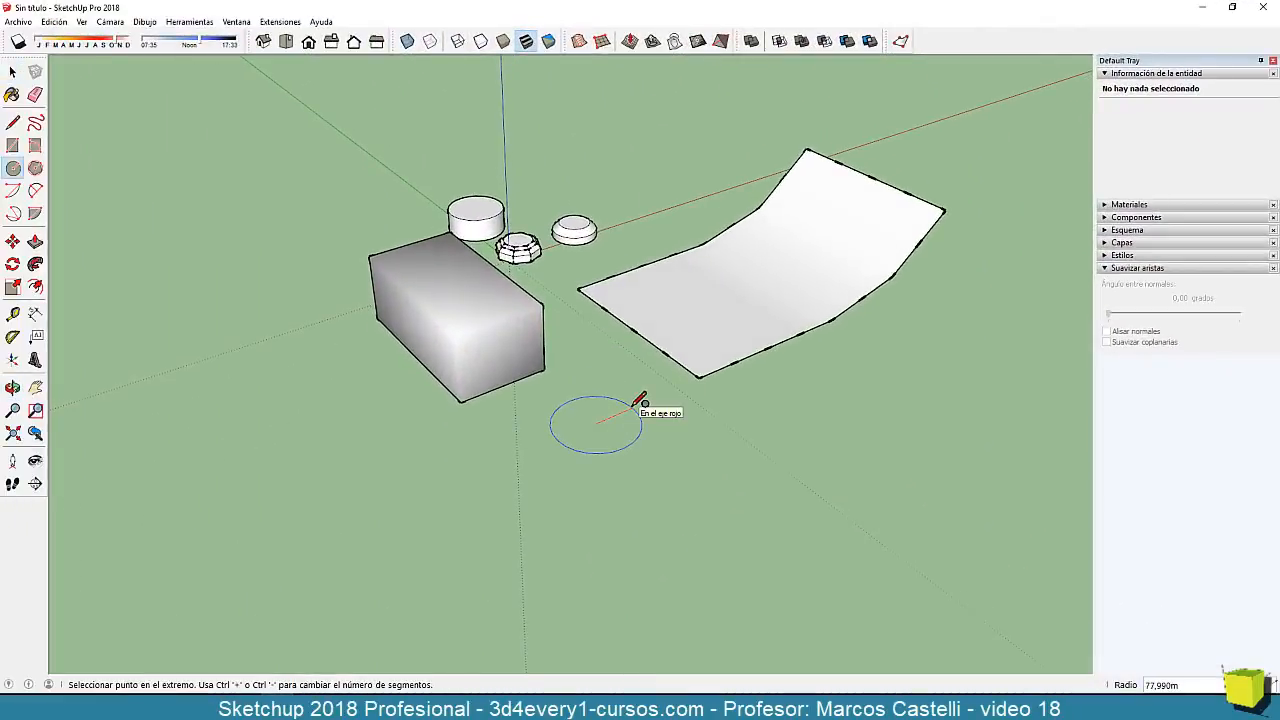
{"action": "key", "text": "Escape"}
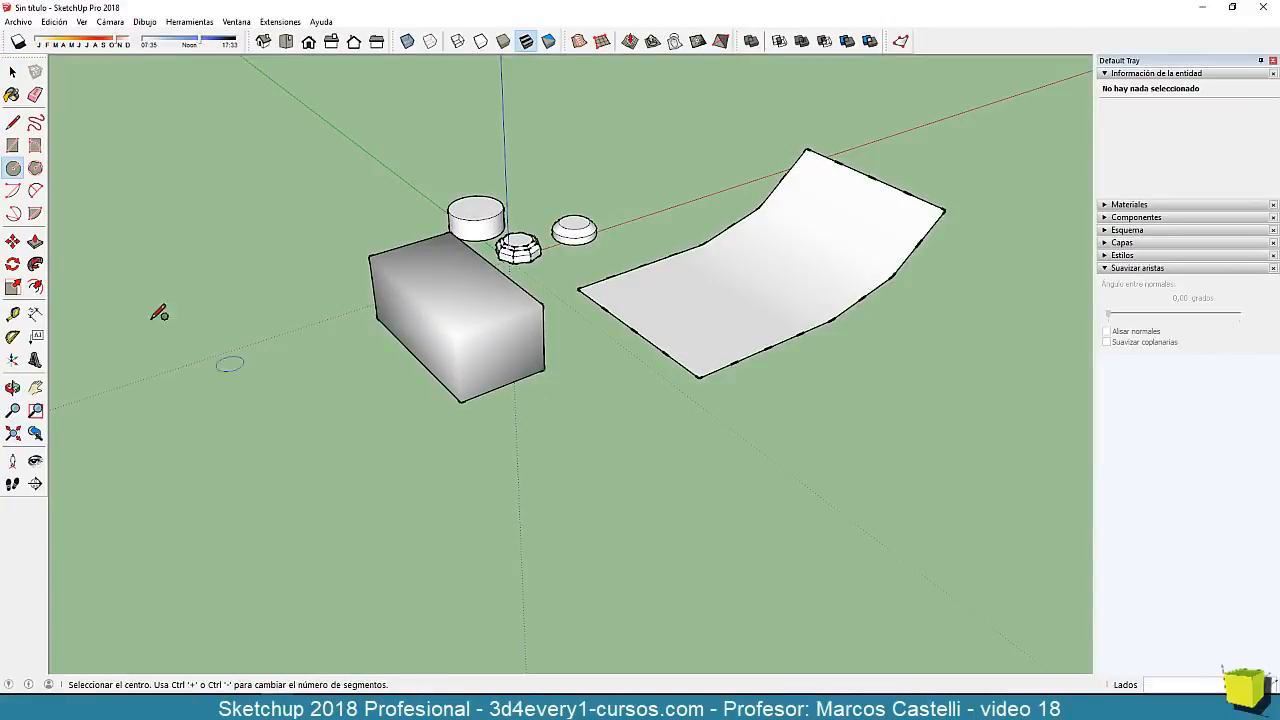
Draw a six-sided polygon with an inscribed radius of about 71 m in front of the box and extrude it up about 37 m.
{"action": "left_click", "coordinate": [35, 168]}
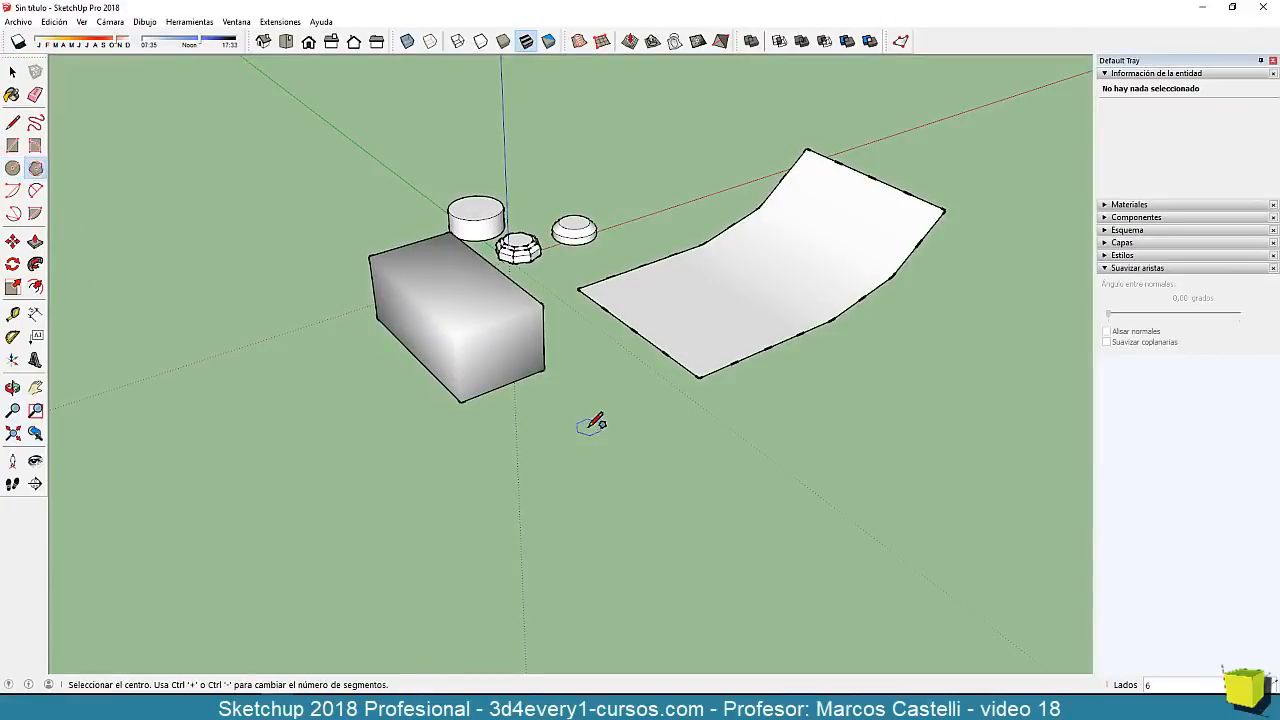
{"action": "left_click", "coordinate": [588, 427]}
{"action": "left_click", "coordinate": [626, 415]}
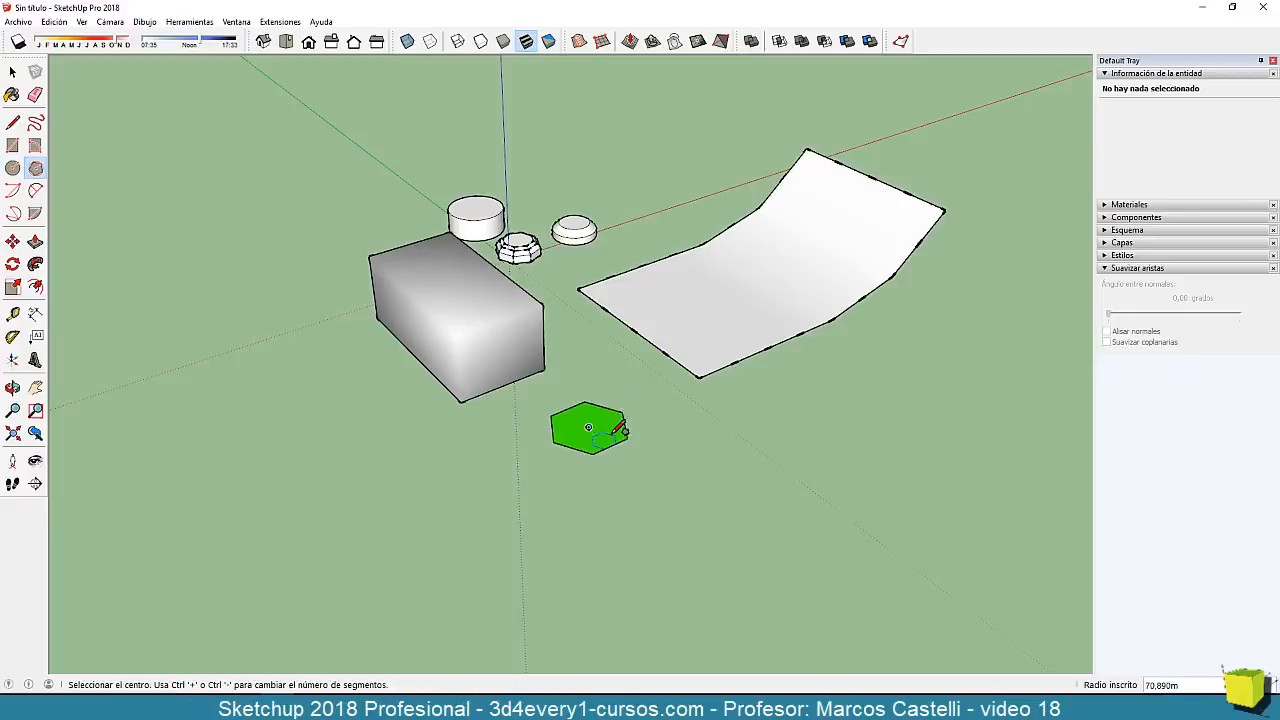
{"action": "key", "text": "p"}
{"action": "left_click", "coordinate": [590, 428]}
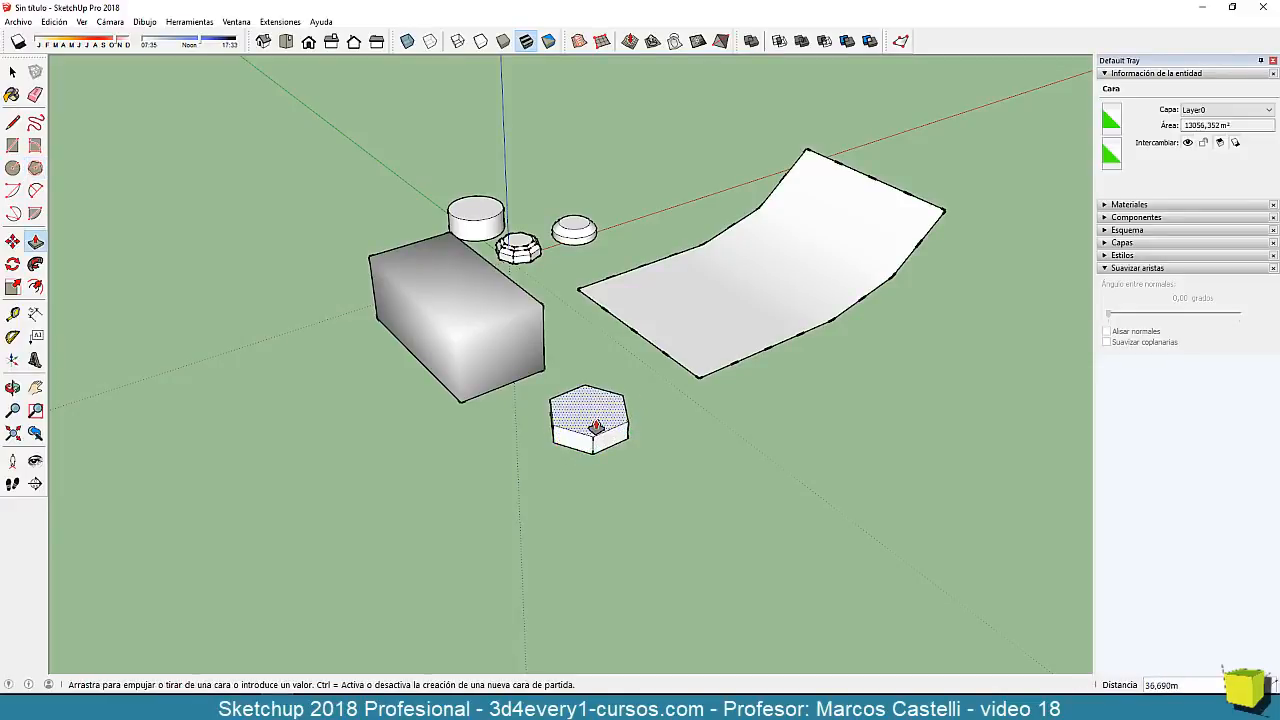
{"action": "left_click", "coordinate": [595, 425]}
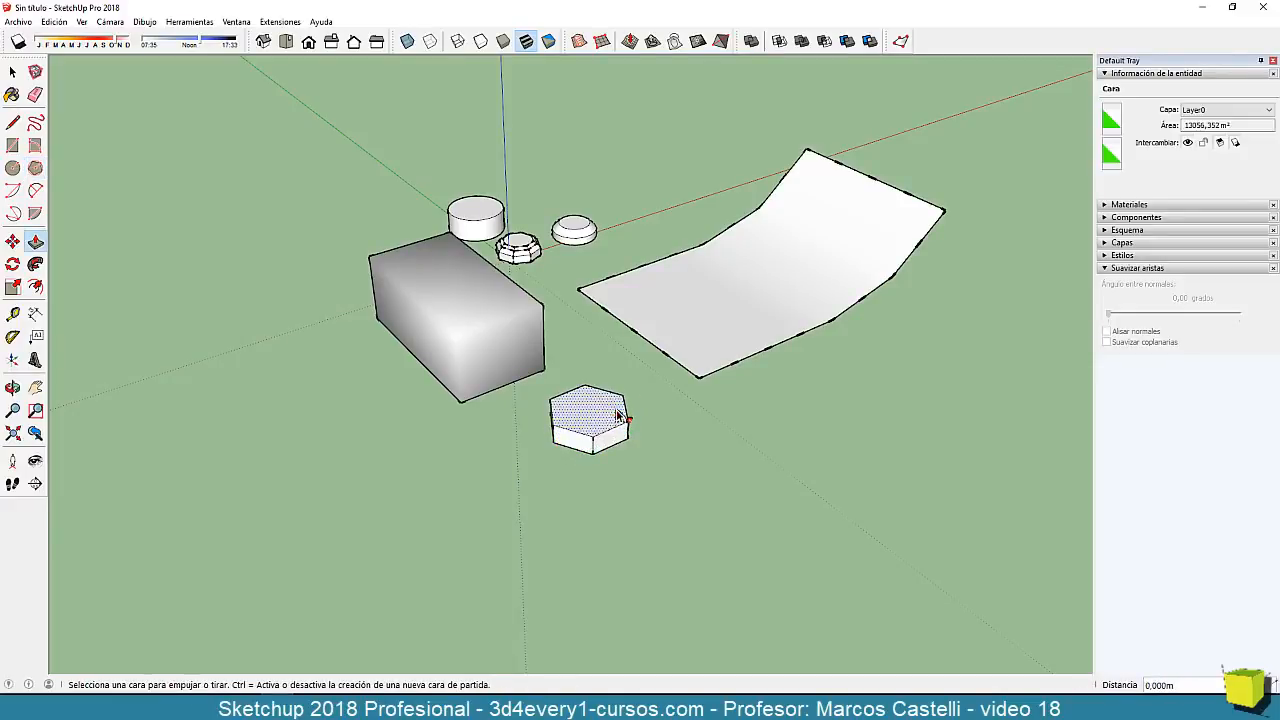
Offset the top face outline of the hexagonal prism inward to a smaller hexagon of about 46 m radius.
{"action": "key", "text": "f"}
{"action": "left_click", "coordinate": [620, 410]}
{"action": "left_click", "coordinate": [590, 423]}
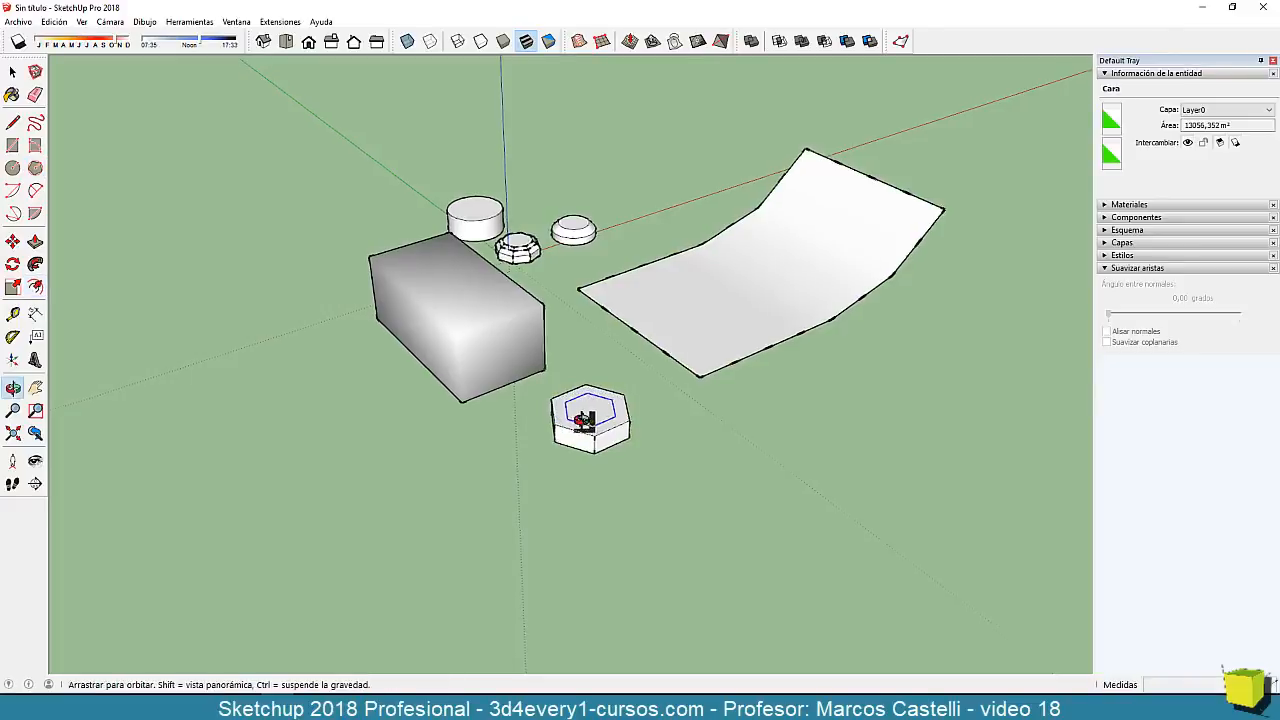
Raise the inner hexagonal face vertically to give the prism a sloped, bevelled top, and clear the selection.
{"action": "scroll", "coordinate": [593, 424], "scroll_direction": "up", "scroll_amount": 3}
{"action": "key", "text": "space"}
{"action": "scroll", "coordinate": [600, 420], "scroll_direction": "up", "scroll_amount": 2}
{"action": "left_click", "coordinate": [617, 414]}
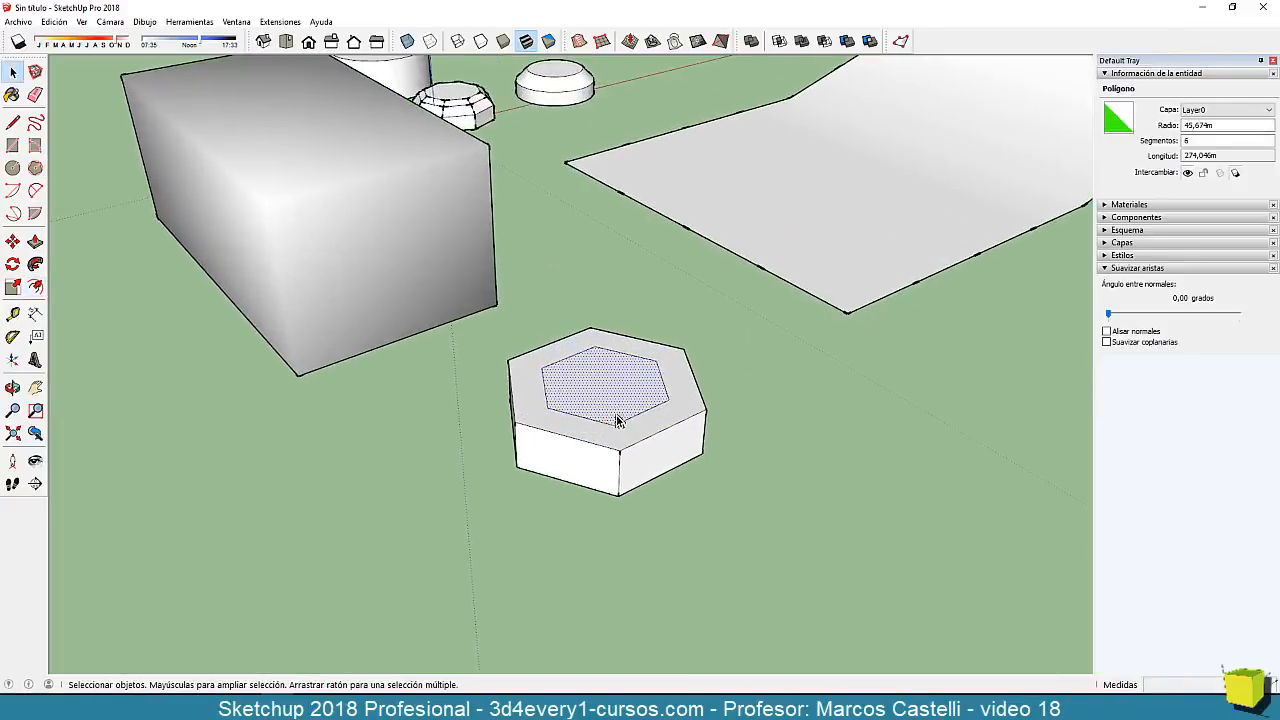
{"action": "left_click", "coordinate": [618, 424]}
{"action": "left_click", "coordinate": [615, 405]}
{"action": "key", "text": "m"}
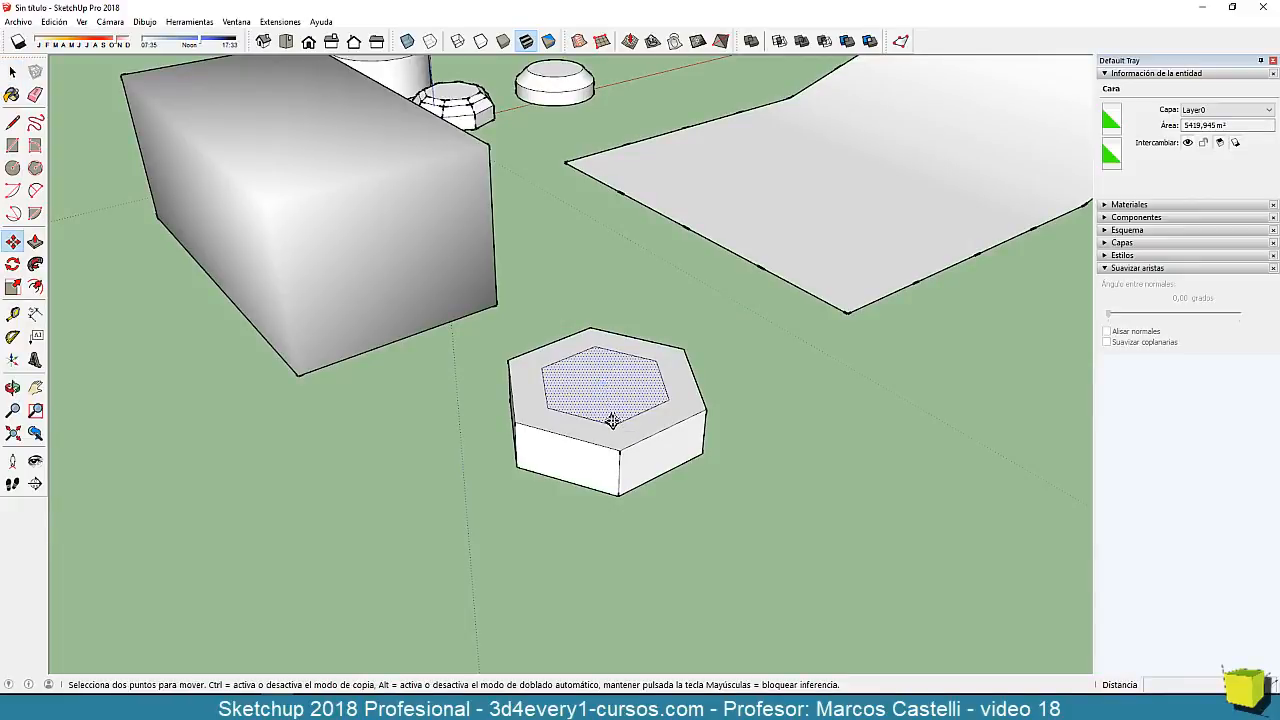
{"action": "left_click", "coordinate": [613, 420]}
{"action": "left_click", "coordinate": [613, 402]}
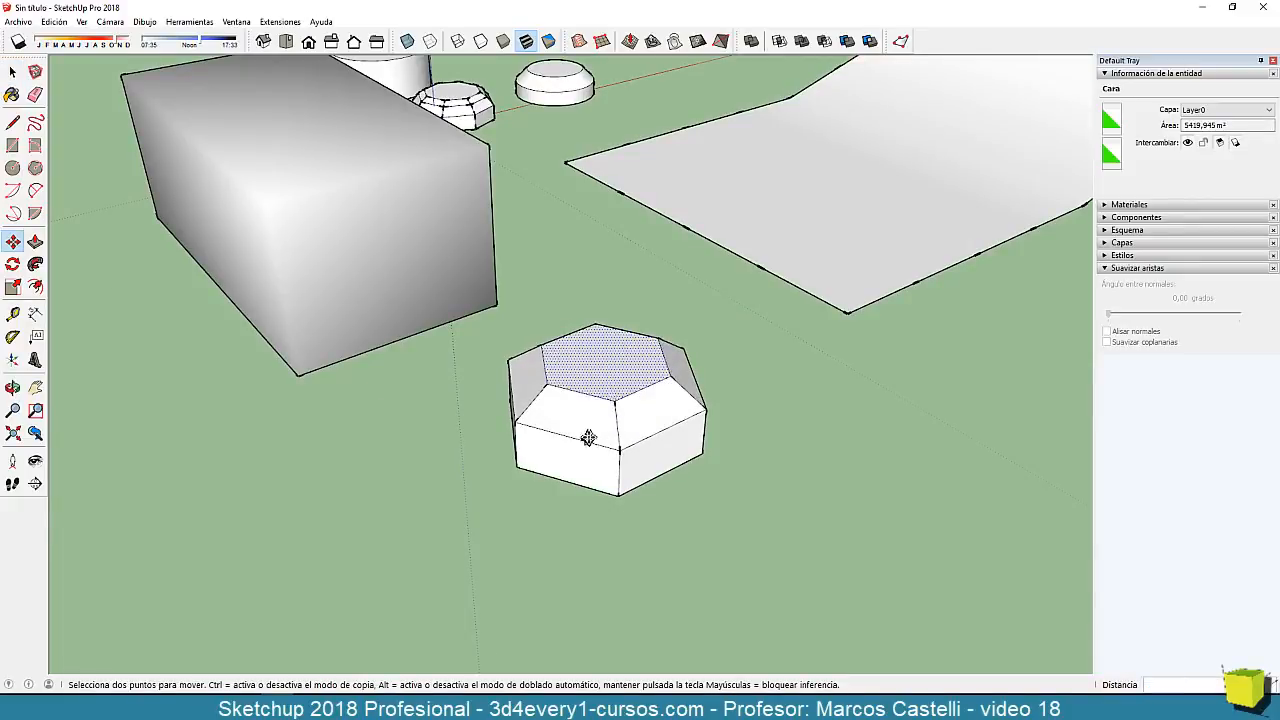
{"action": "scroll", "coordinate": [591, 441], "scroll_direction": "down", "scroll_amount": 3}
{"action": "key", "text": "space"}
{"action": "left_click", "coordinate": [652, 522]}
{"action": "scroll", "coordinate": [608, 466], "scroll_direction": "down", "scroll_amount": 2}
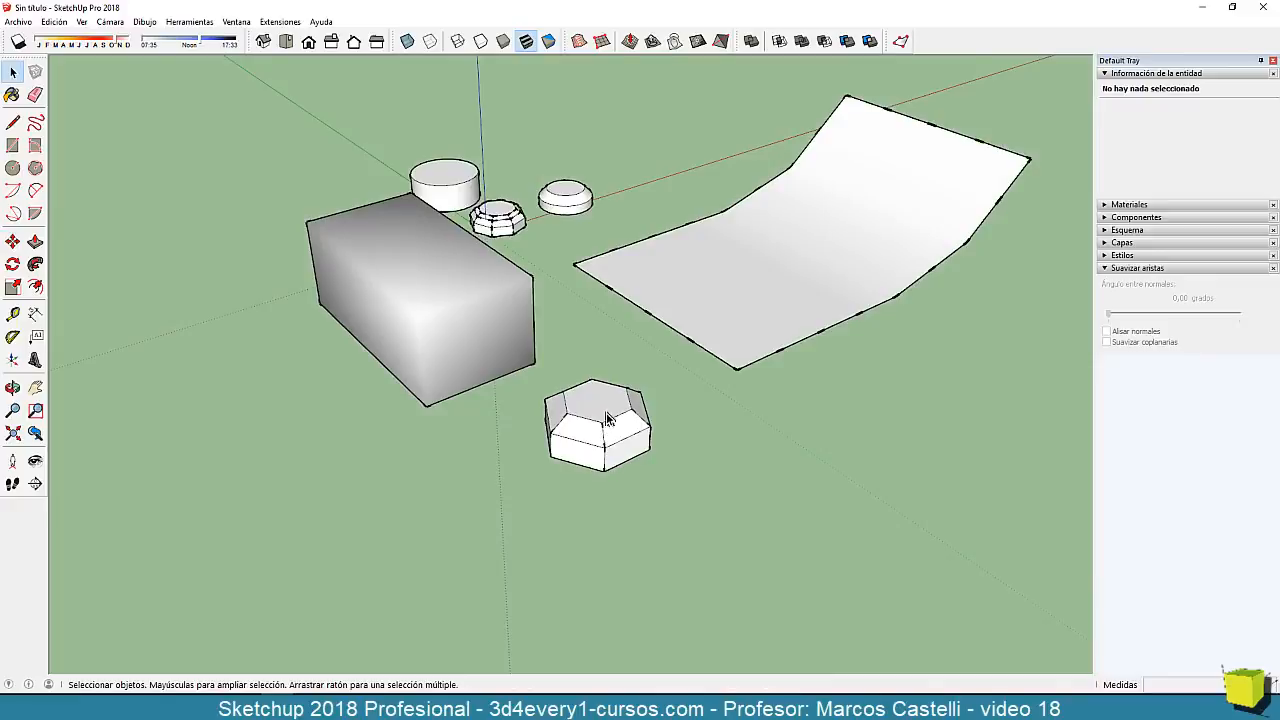
Turn on coplanar softening for the entire hexagonal prism with a softening angle of 64.90 degrees.
{"action": "triple_click", "coordinate": [608, 412]}
{"action": "left_click", "coordinate": [1106, 342]}
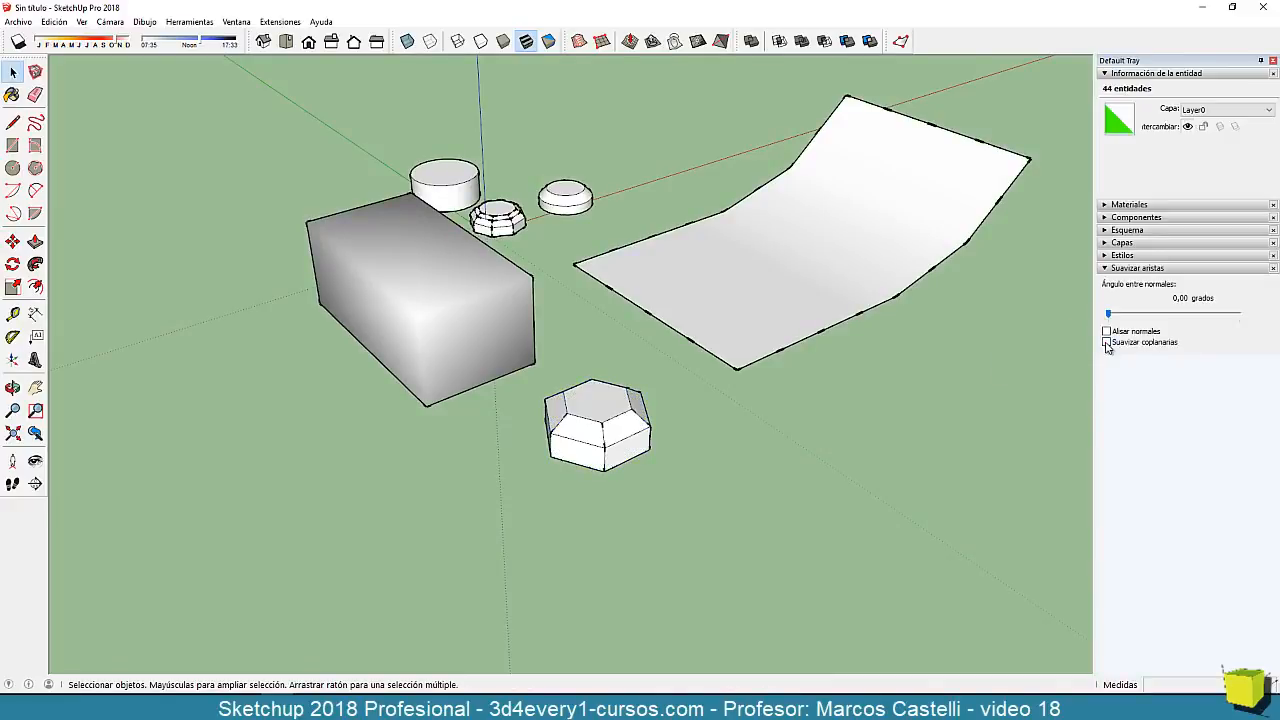
{"action": "left_click_drag", "start_coordinate": [1114, 319], "coordinate": [1156, 320]}
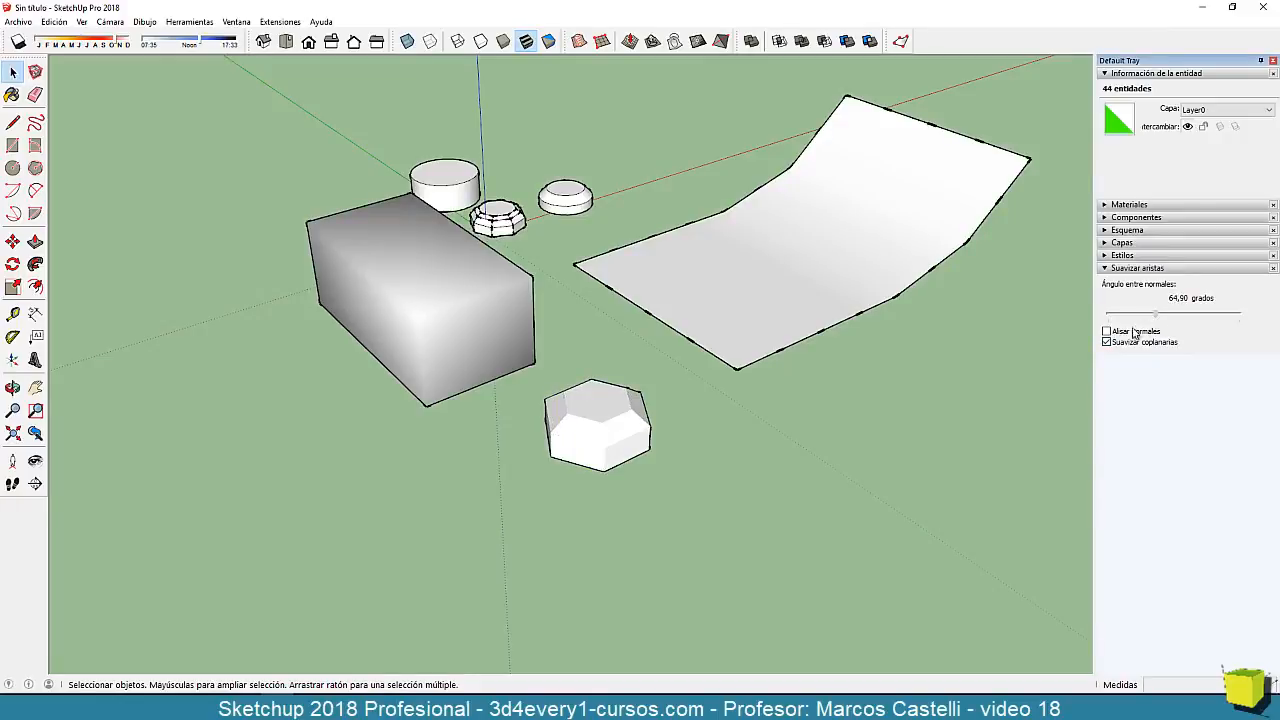
Inspect the prism's softened edges by temporarily showing hidden geometry, and clear the selection.
{"action": "middle_click_drag", "start_coordinate": [718, 468], "coordinate": [706, 430]}
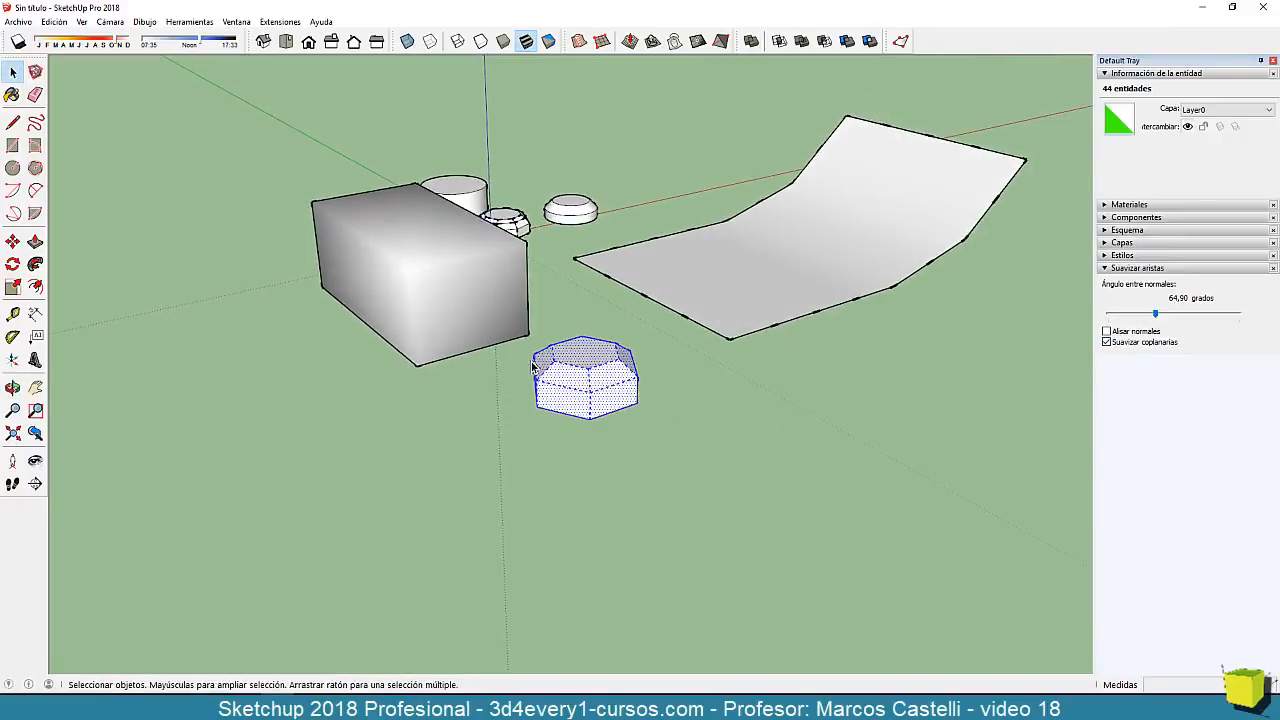
{"action": "scroll", "coordinate": [542, 367], "scroll_direction": "up", "scroll_amount": 2}
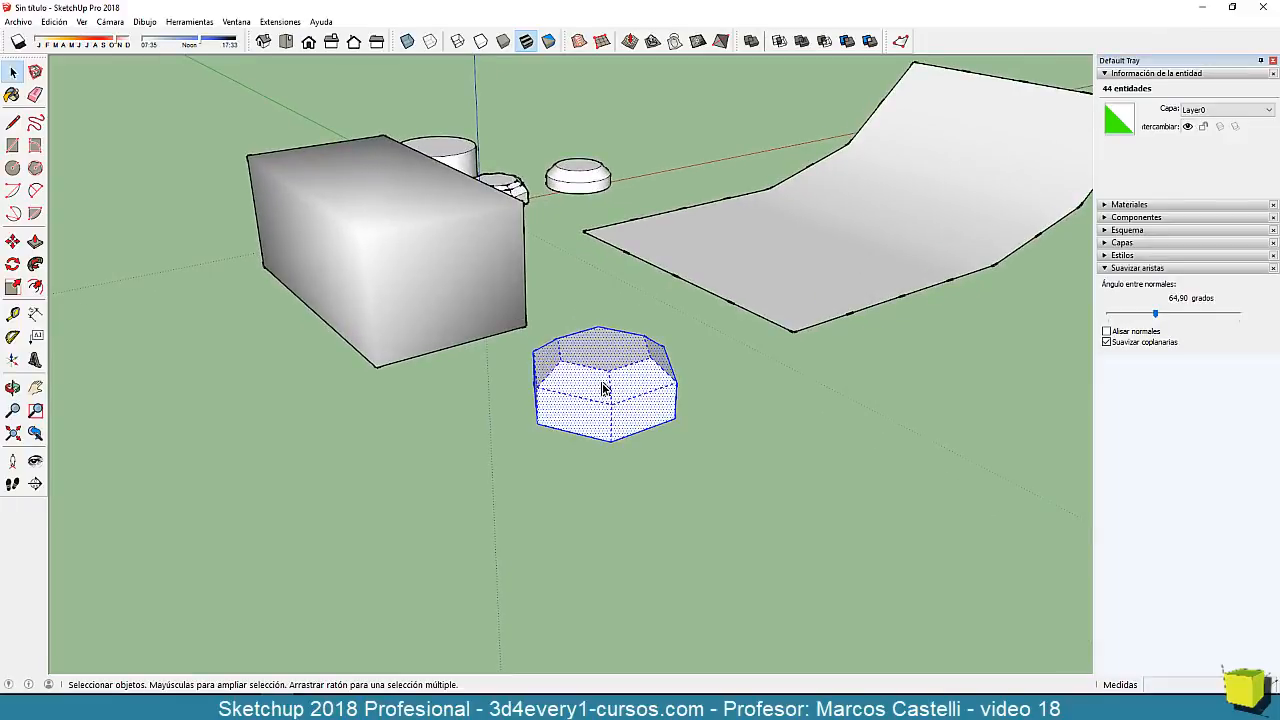
{"action": "key", "text": "alt+h"}
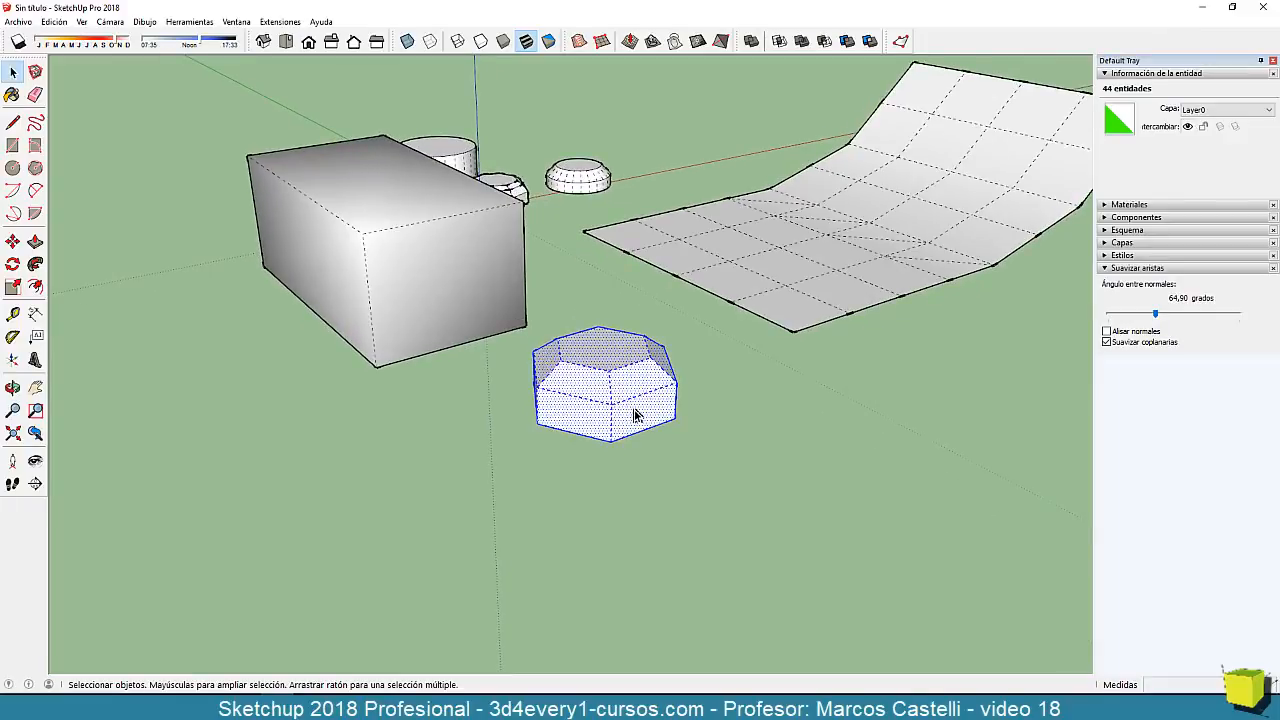
{"action": "key", "text": "alt+h"}
{"action": "scroll", "coordinate": [650, 440], "scroll_direction": "down", "scroll_amount": 3}
{"action": "left_click", "coordinate": [669, 486]}
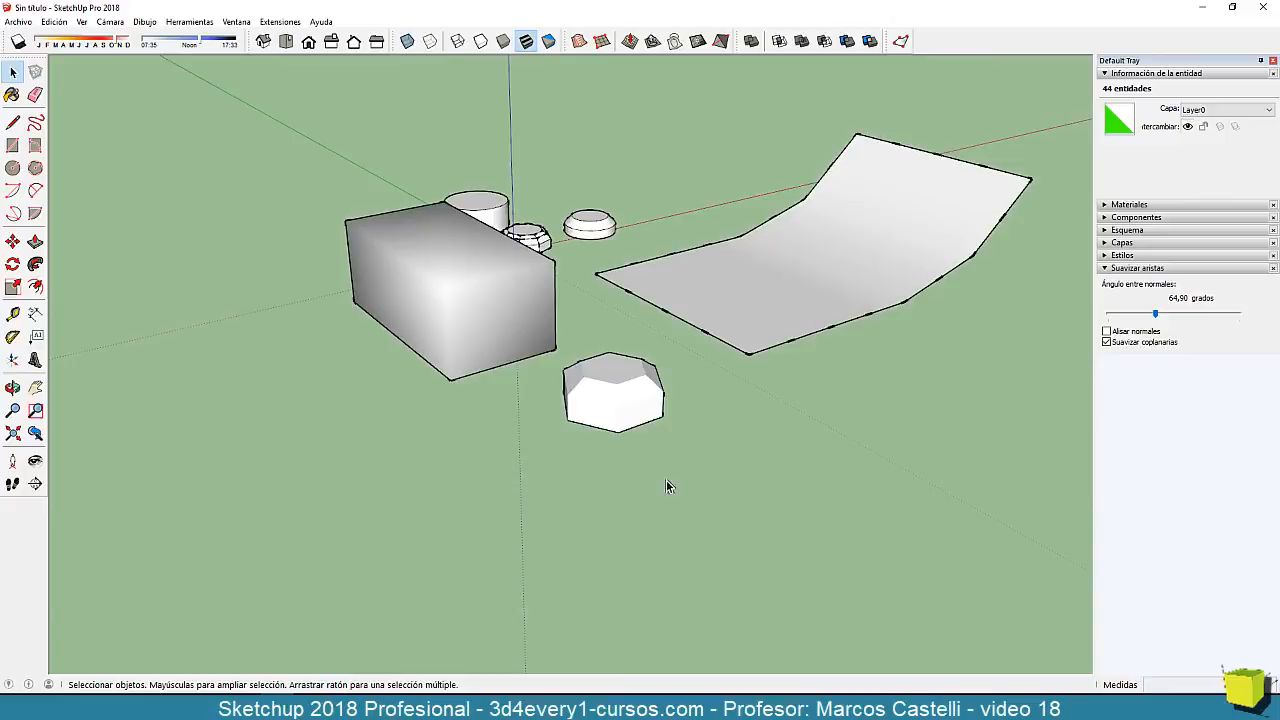
Select the whole hexagonal prism and reduce its softening angle to 0.00 degrees, keeping coplanar softening on.
{"action": "left_click", "coordinate": [628, 398]}
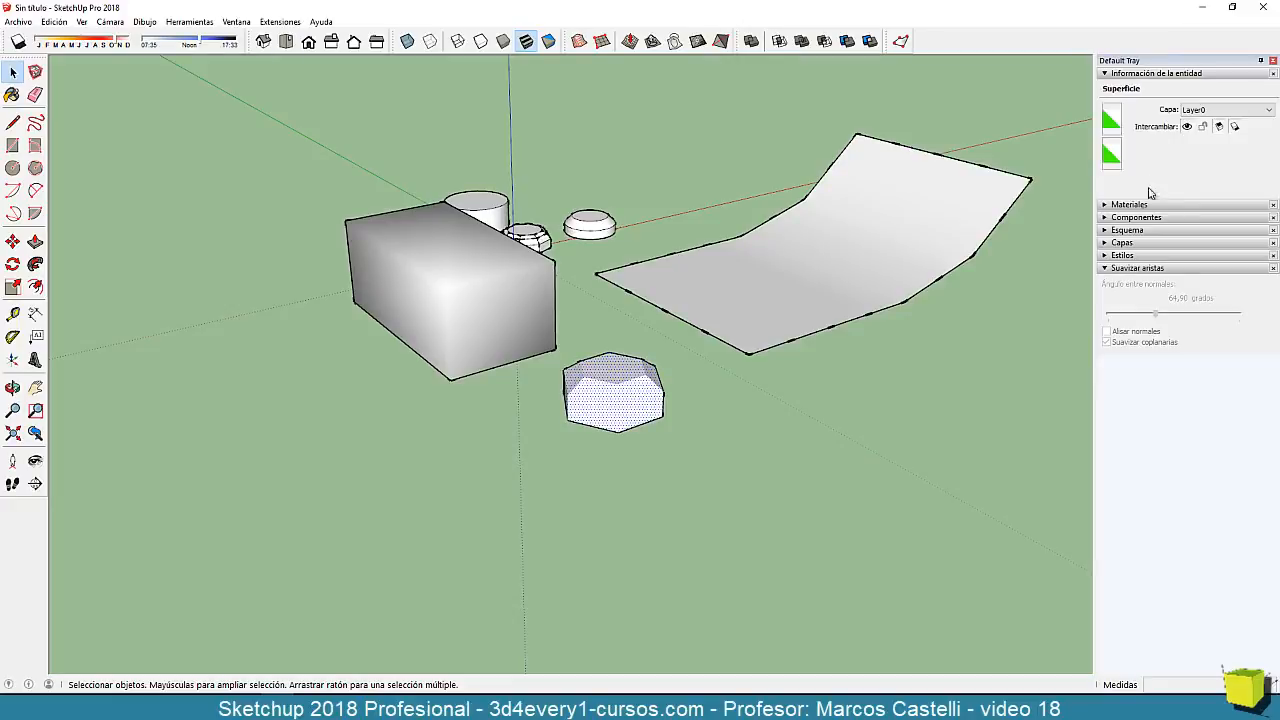
{"action": "triple_click", "coordinate": [658, 400]}
{"action": "left_click", "coordinate": [1108, 343]}
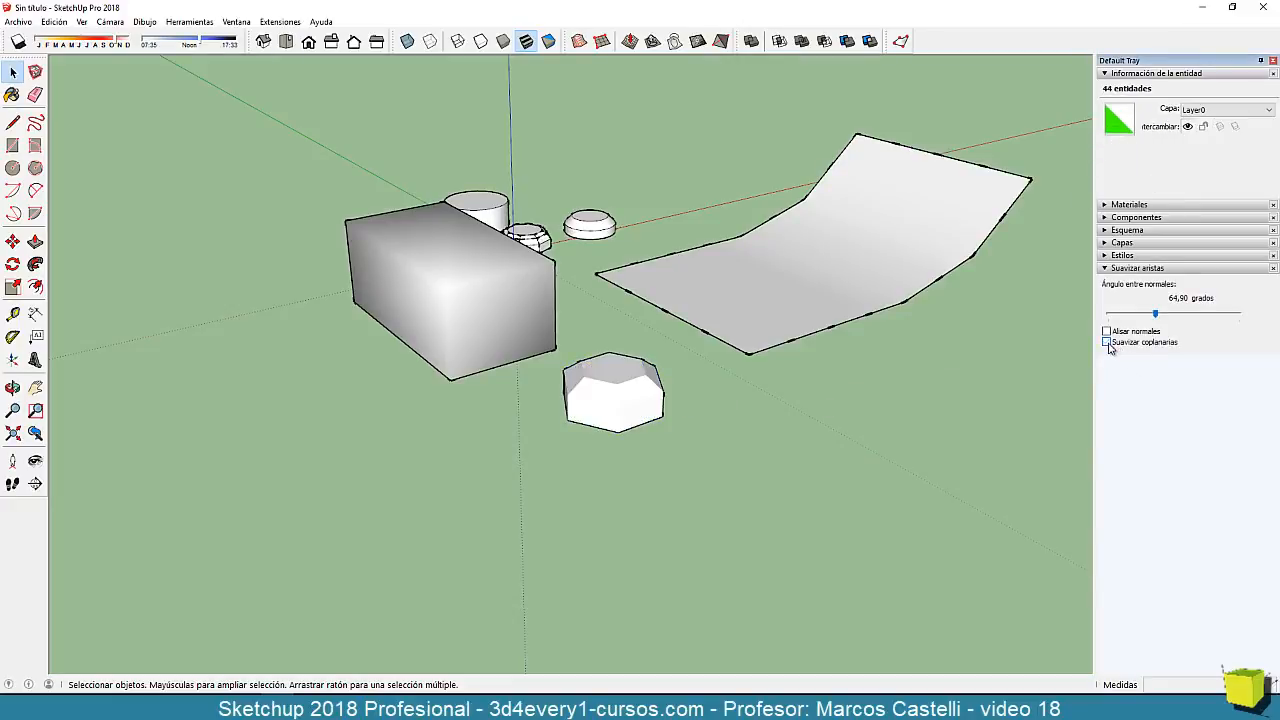
{"action": "left_click_drag", "start_coordinate": [1156, 314], "coordinate": [1090, 322]}
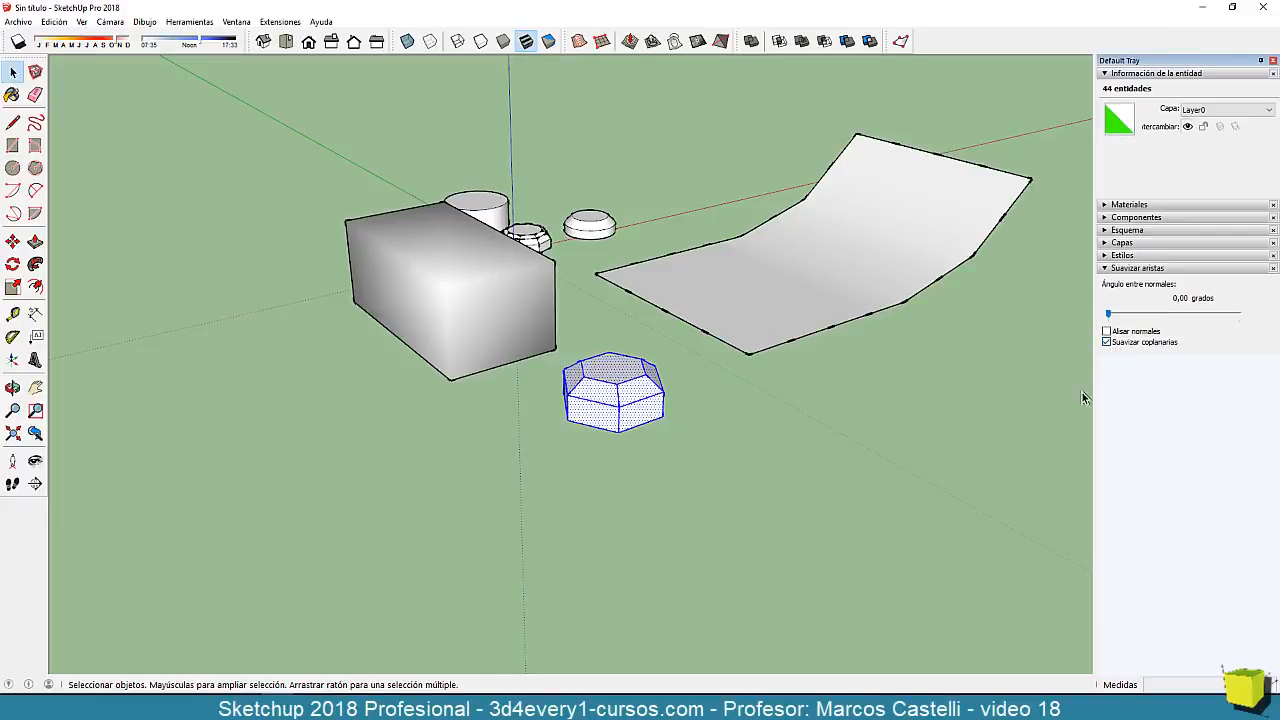
Apply both smooth normals and coplanar softening to the hexagonal prism at an angle of 61.20 degrees, and clear the selection.
{"action": "left_click", "coordinate": [1107, 342]}
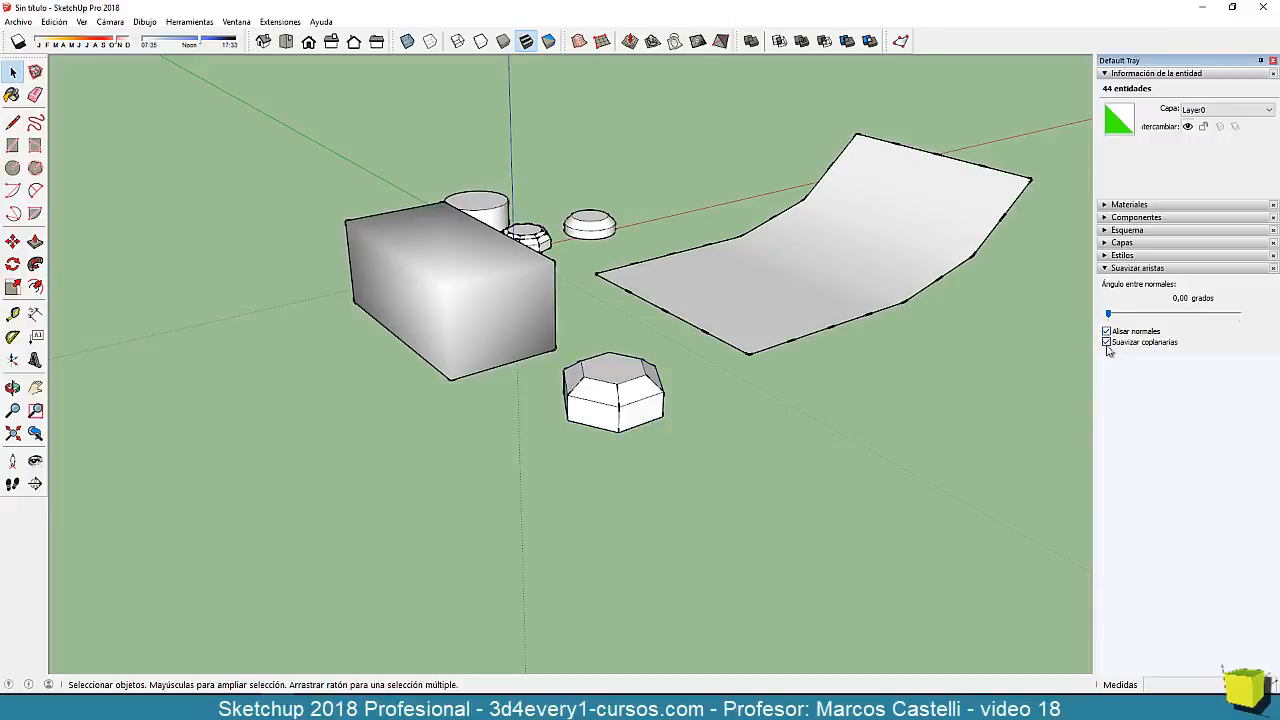
{"action": "left_click_drag", "start_coordinate": [1109, 318], "coordinate": [1152, 322]}
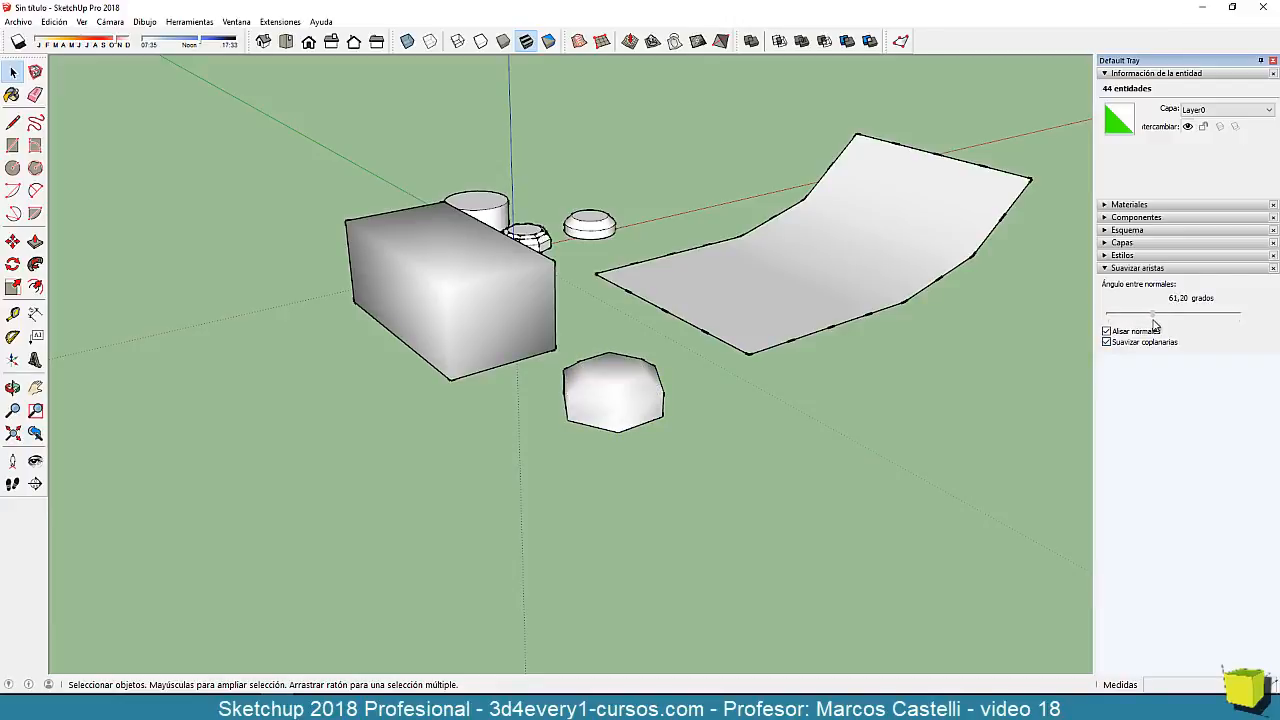
{"action": "middle_click_drag", "start_coordinate": [695, 444], "coordinate": [689, 394]}
{"action": "scroll", "coordinate": [621, 400], "scroll_direction": "down", "scroll_amount": 3}
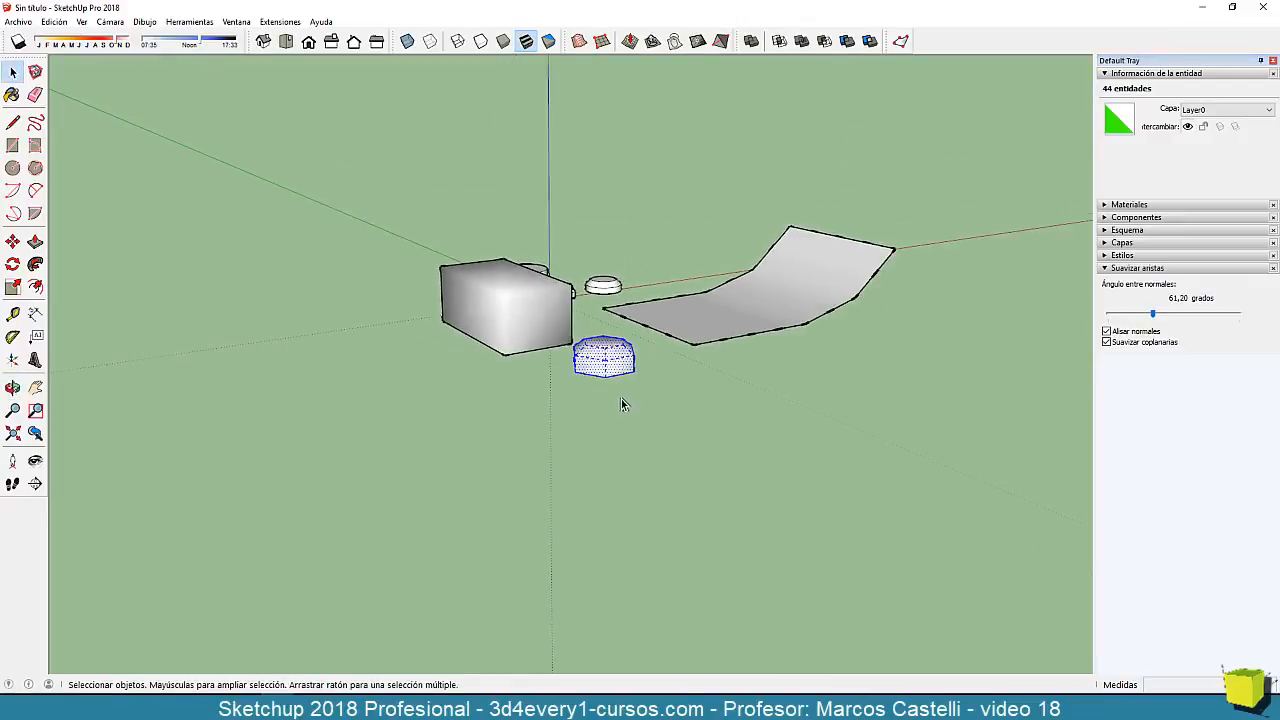
{"action": "middle_click_drag", "start_coordinate": [657, 461], "coordinate": [646, 428]}
{"action": "left_click", "coordinate": [640, 401]}
Extrude the hexagonal prism's bottom face downward about 476.5 m to form a long column.
{"action": "key", "text": "o"}
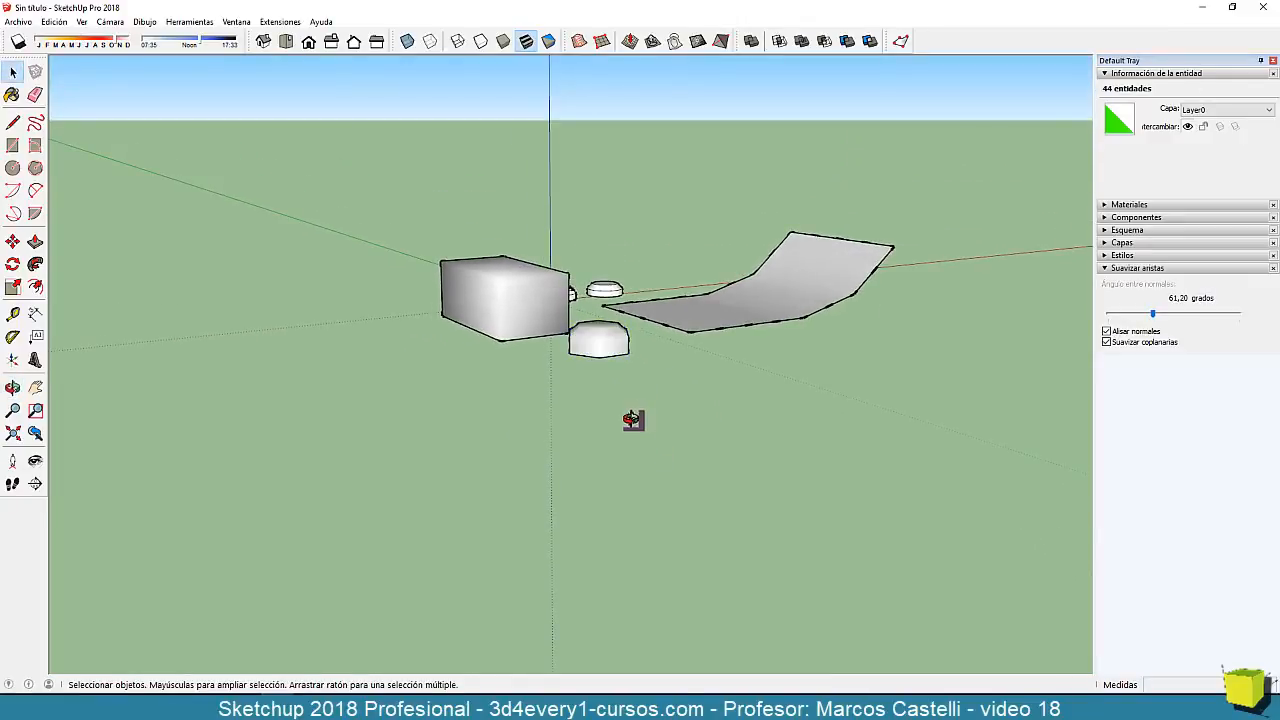
{"action": "left_click_drag", "start_coordinate": [637, 423], "coordinate": [657, 569]}
{"action": "key", "text": "space"}
{"action": "scroll", "coordinate": [595, 284], "scroll_direction": "up", "scroll_amount": 2}
{"action": "left_click", "coordinate": [595, 258]}
{"action": "key", "text": "p"}
{"action": "scroll", "coordinate": [622, 387], "scroll_direction": "down", "scroll_amount": 3}
{"action": "scroll", "coordinate": [641, 350], "scroll_direction": "down", "scroll_amount": 4}
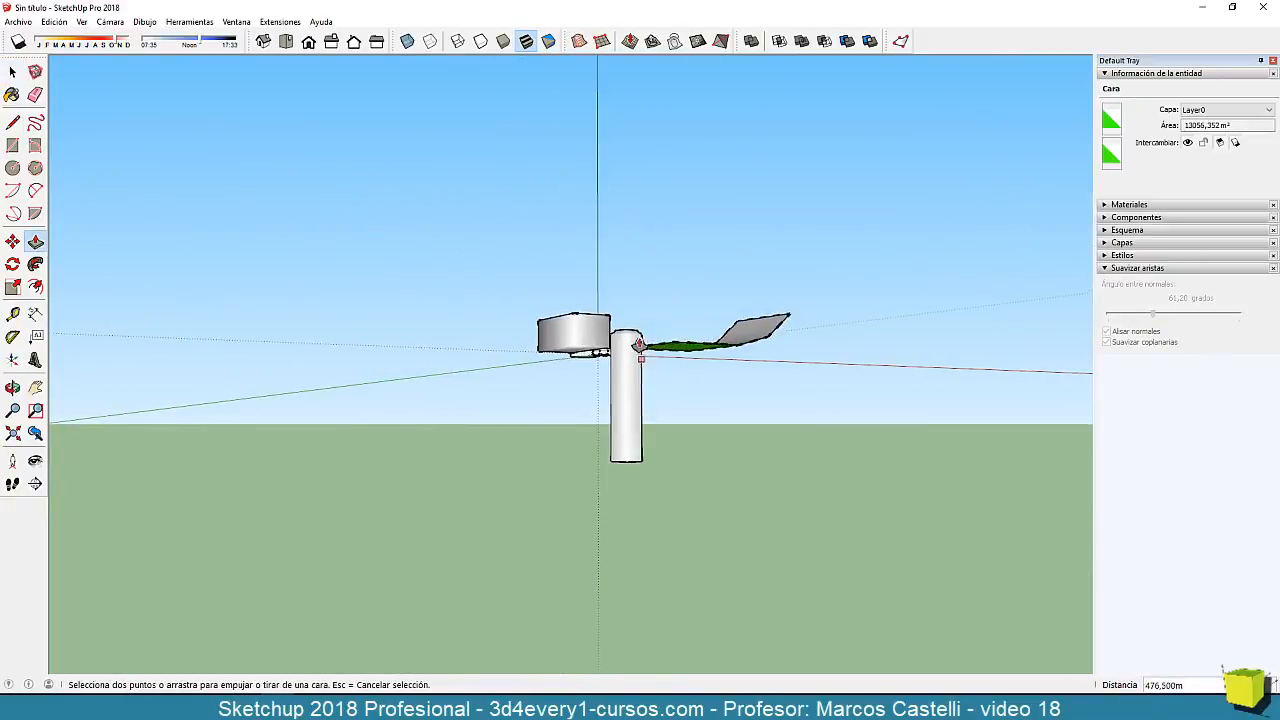
Examine the smoothed shading along the long hexagonal column from above and below.
{"action": "middle_click_drag", "start_coordinate": [640, 345], "coordinate": [709, 583]}
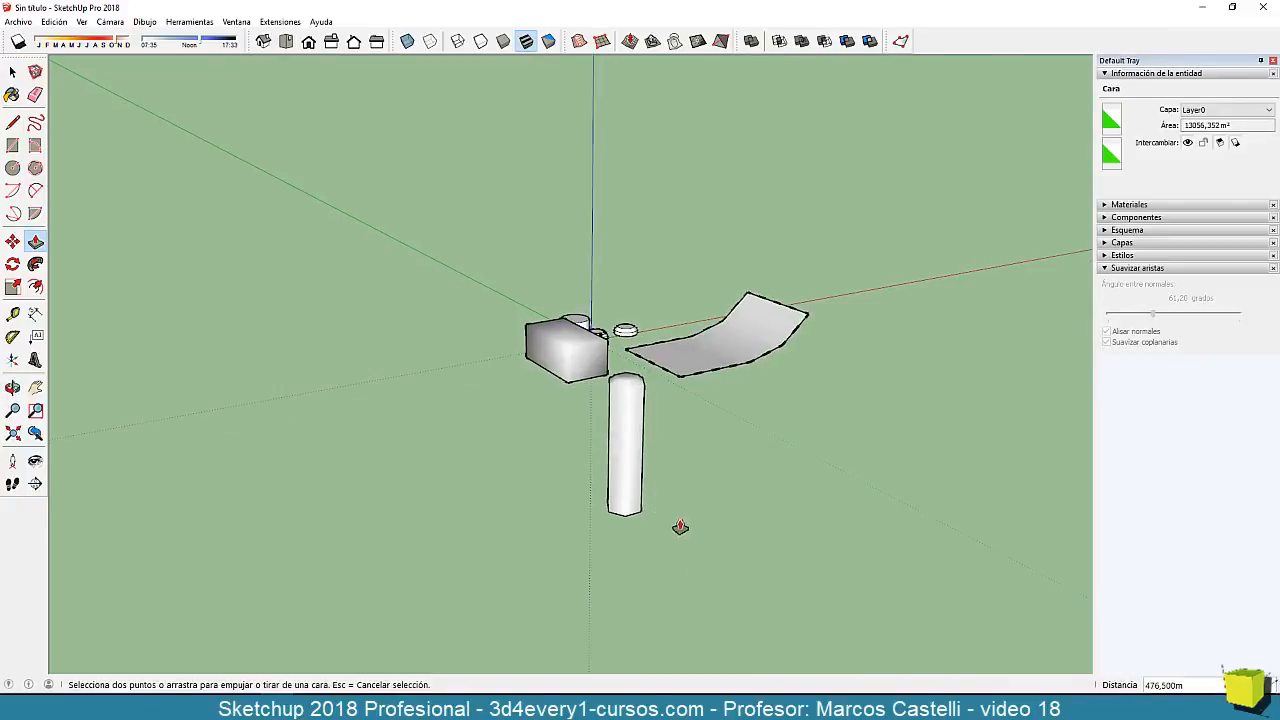
{"action": "middle_click_drag", "start_coordinate": [680, 527], "coordinate": [660, 481], "text": "shift"}
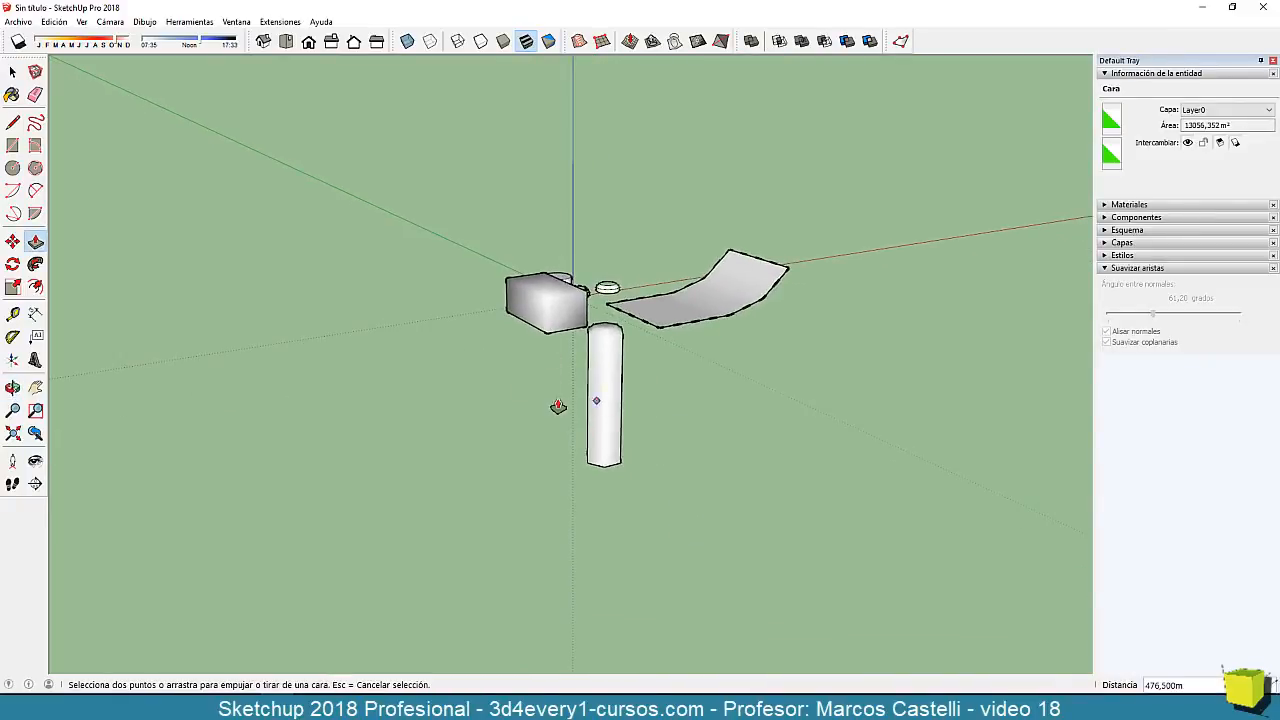
{"action": "scroll", "coordinate": [603, 406], "scroll_direction": "up", "scroll_amount": 2}
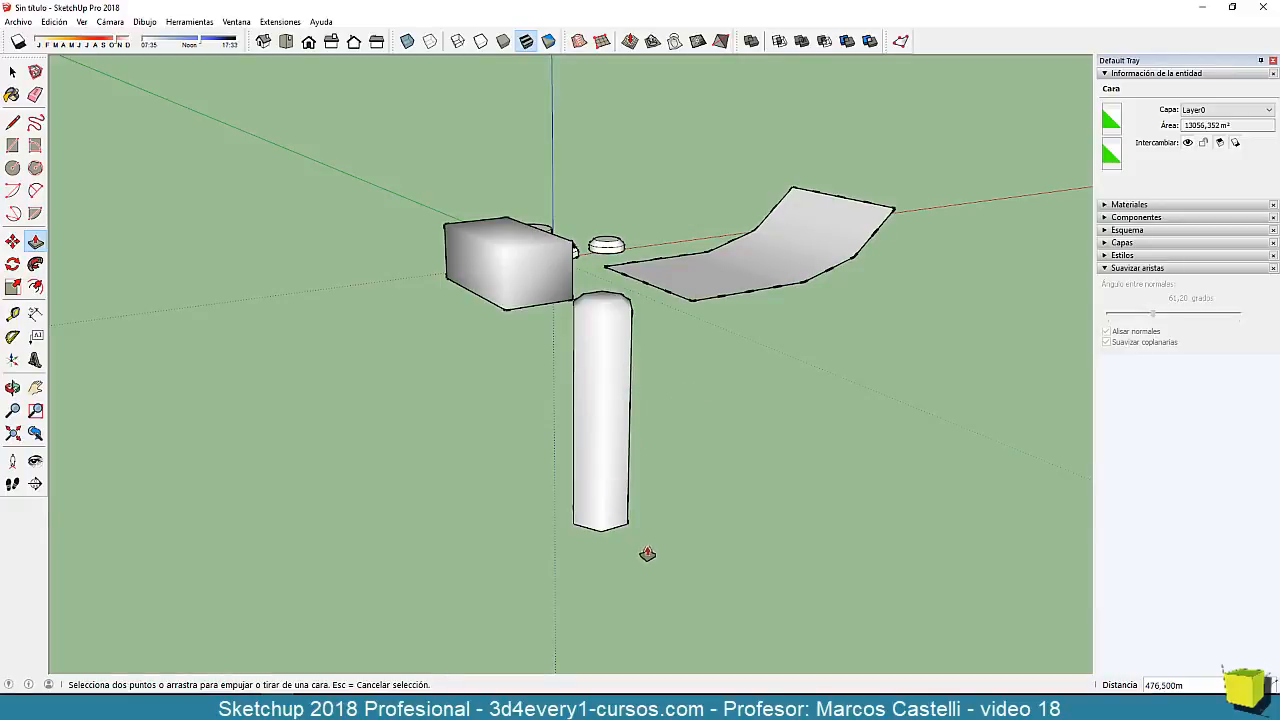
{"action": "middle_click_drag", "start_coordinate": [637, 551], "coordinate": [618, 330]}
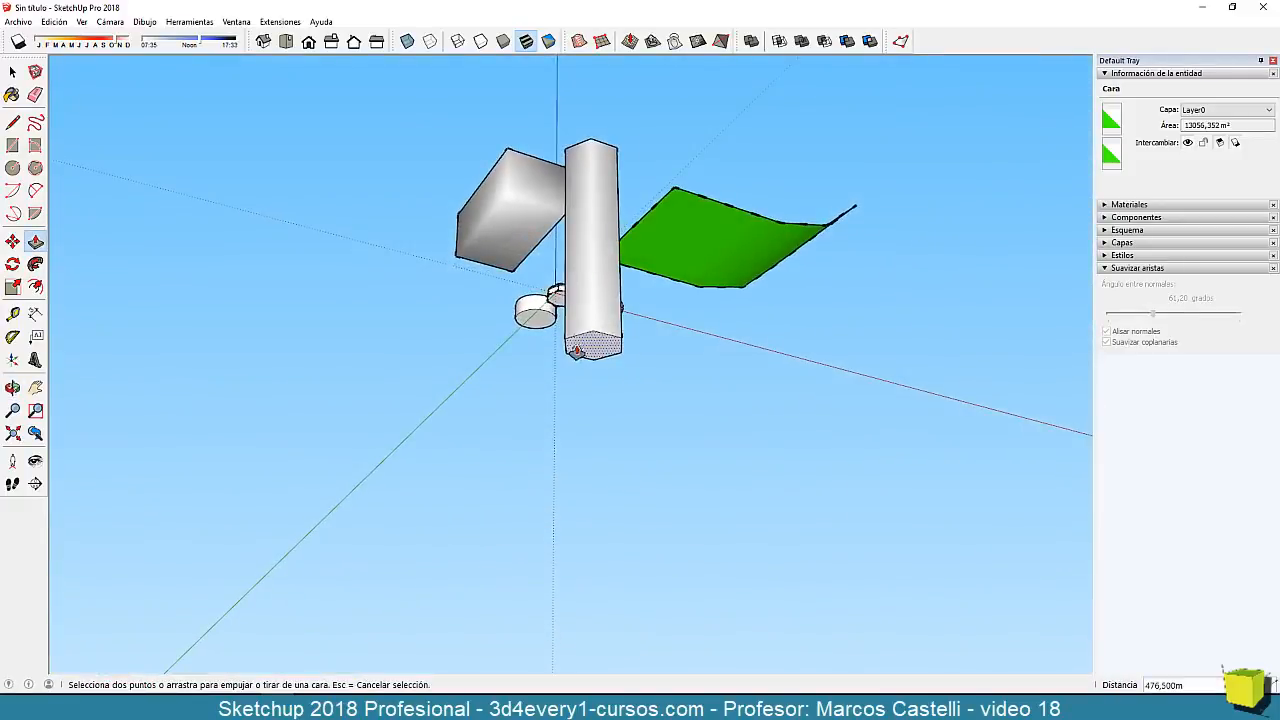
{"action": "middle_click_drag", "start_coordinate": [670, 279], "coordinate": [651, 586]}
{"action": "scroll", "coordinate": [654, 474], "scroll_direction": "up", "scroll_amount": 3}
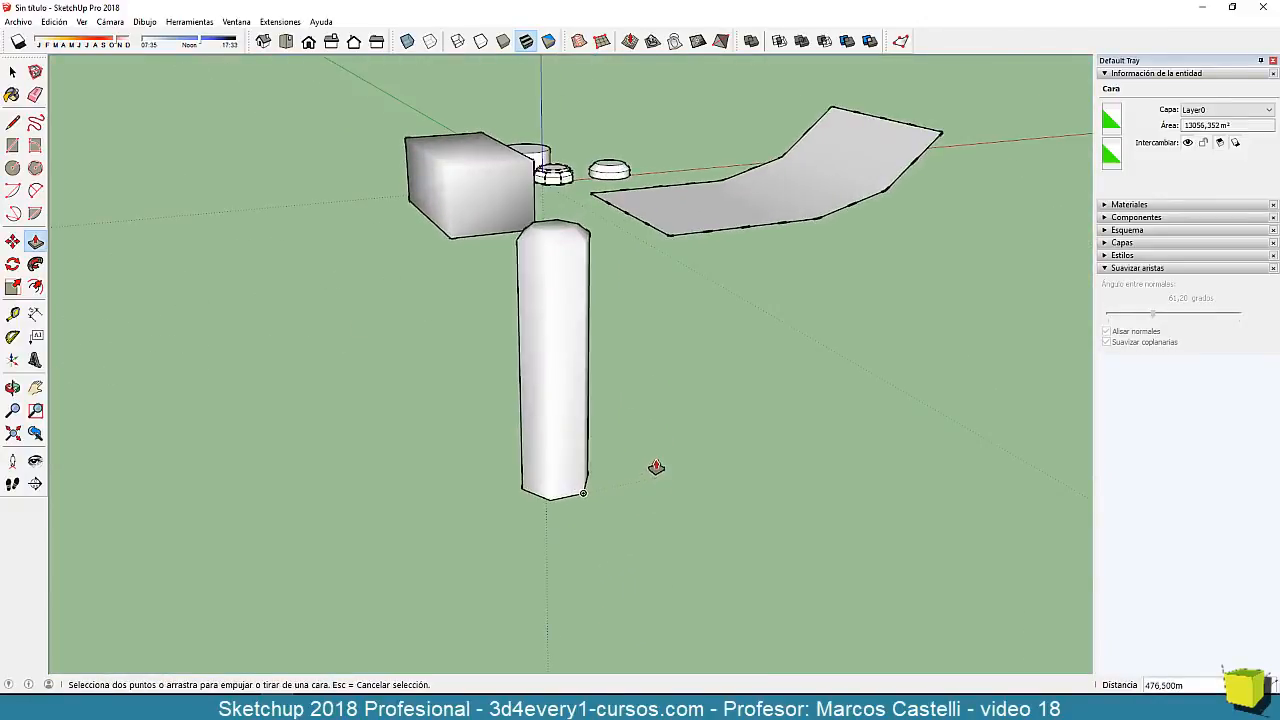
Draw a circle of about 42 m radius beside the base of the column and set its segments to 6.
{"action": "key", "text": "c"}
{"action": "left_click", "coordinate": [647, 459]}
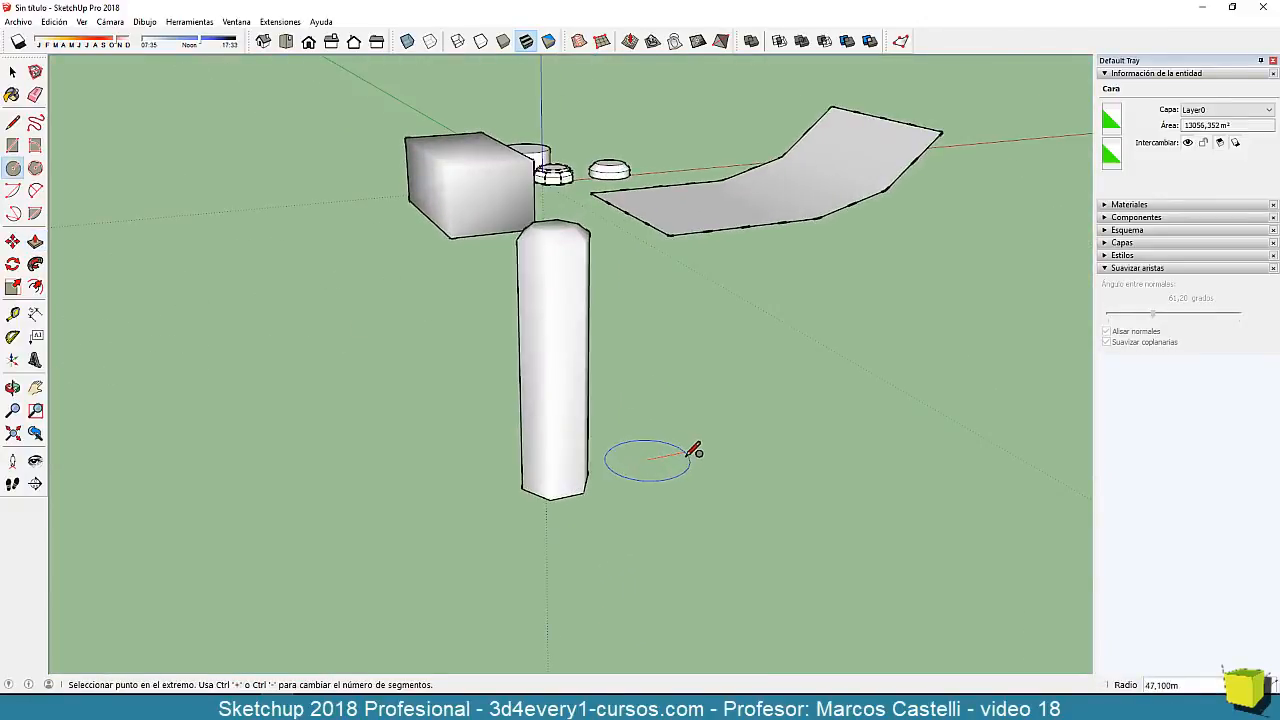
{"action": "left_click", "coordinate": [685, 456]}
{"action": "key", "text": "space"}
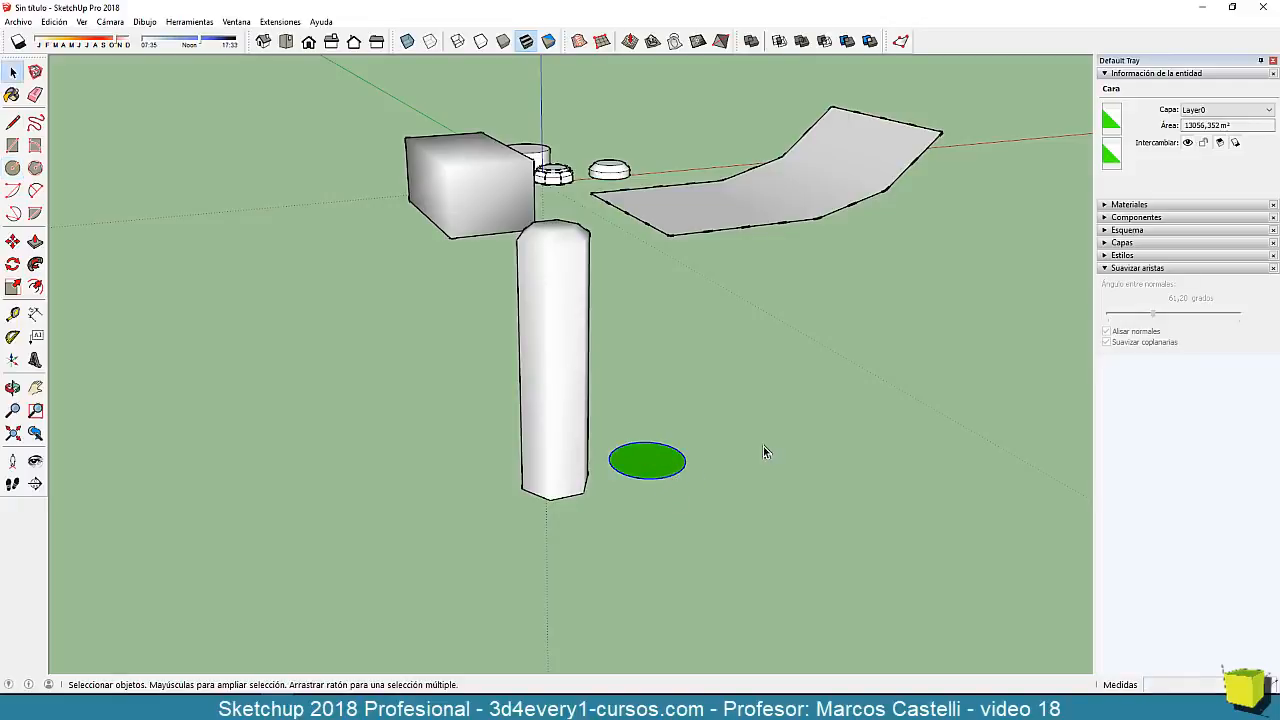
{"action": "left_click", "coordinate": [1210, 140]}
{"action": "type", "text": "6"}
{"action": "key", "text": "Return"}
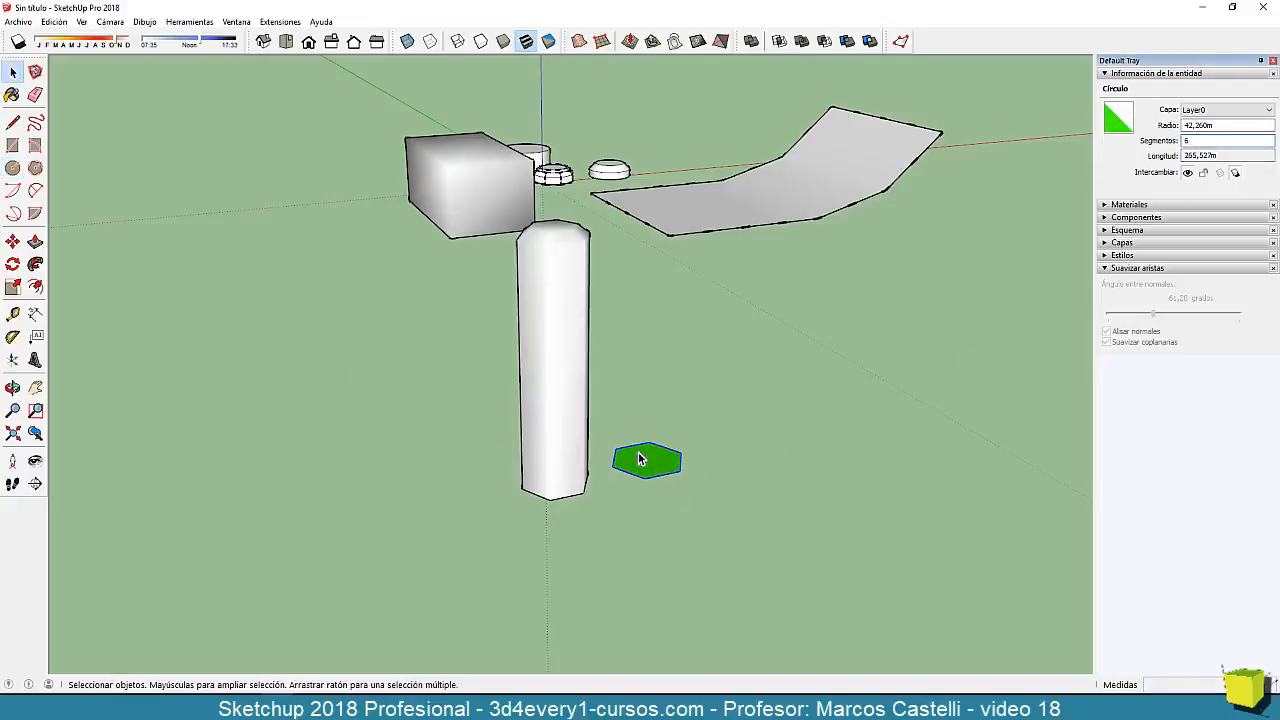
Extrude the six-segment circle upward into a tall column beside the hexagonal one.
{"action": "key", "text": "p"}
{"action": "left_click_drag", "start_coordinate": [647, 462], "coordinate": [608, 266]}
{"action": "middle_click_drag", "start_coordinate": [608, 266], "coordinate": [665, 520]}
{"action": "scroll", "coordinate": [692, 522], "scroll_direction": "down", "scroll_amount": 3}
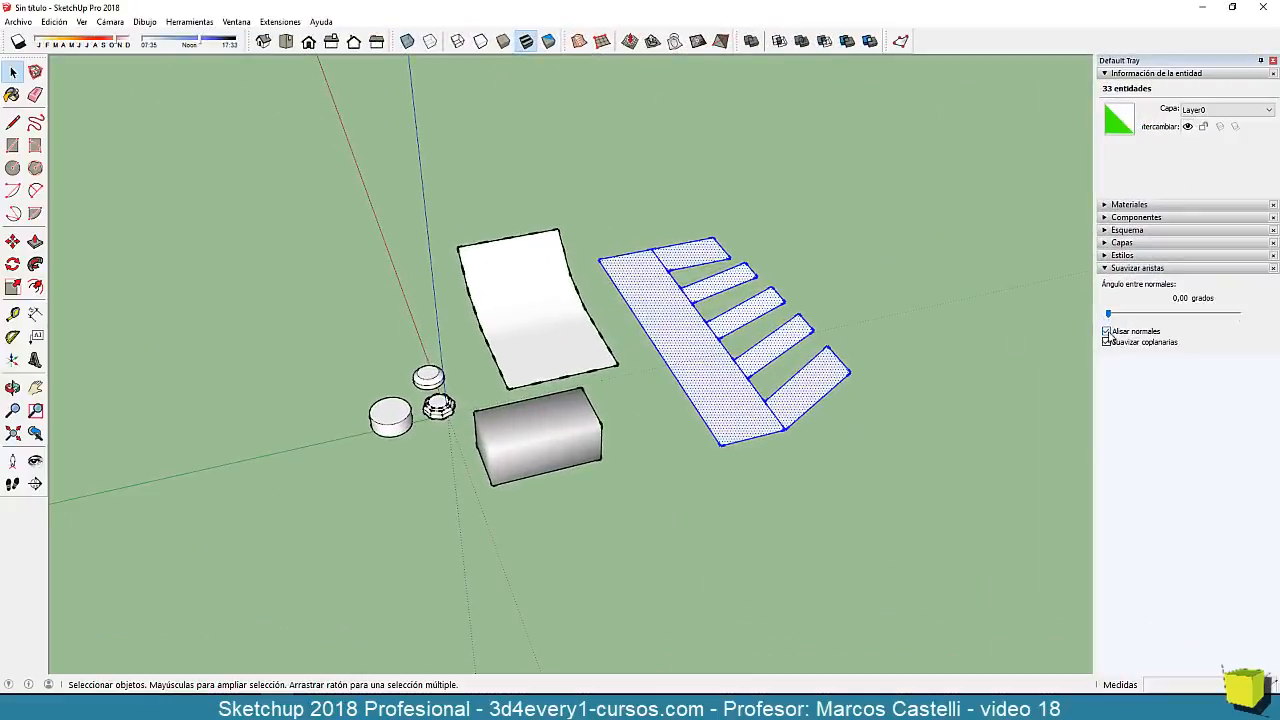
Turn off smooth normals for the whole comb-shaped surface and apply coplanar softening to it.
{"action": "left_click", "coordinate": [1106, 331]}
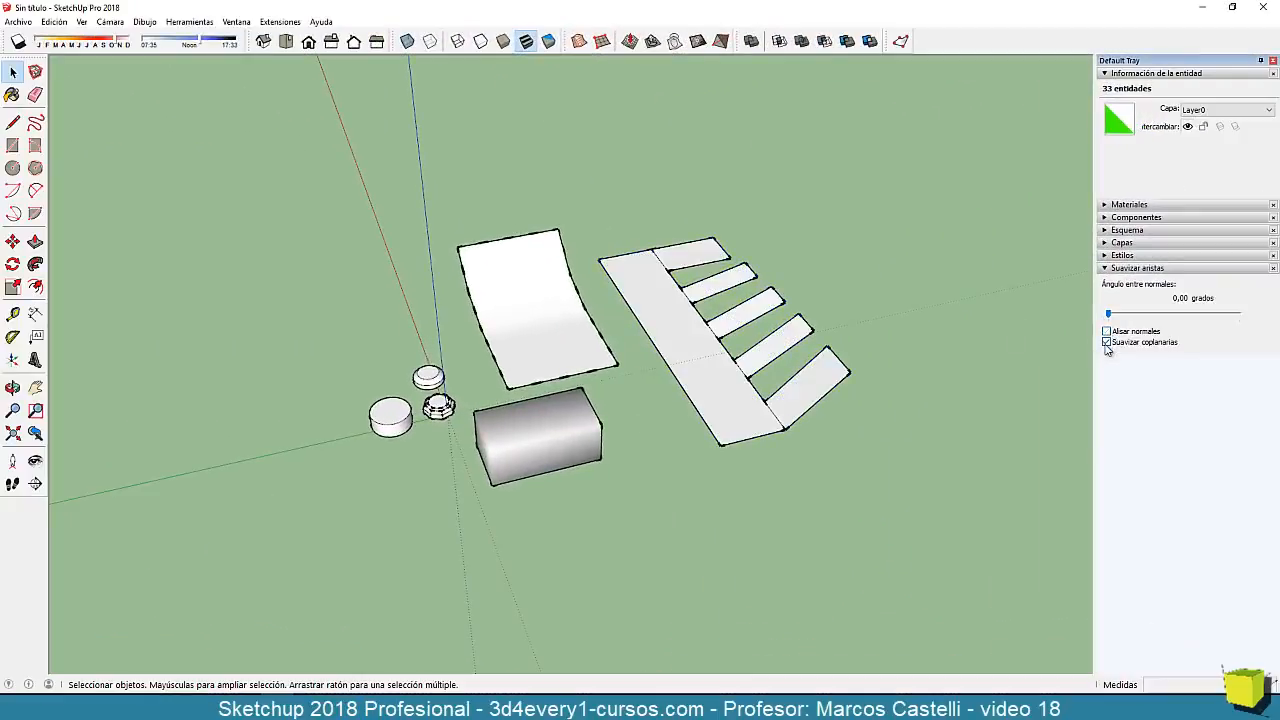
{"action": "triple_click", "coordinate": [724, 417]}
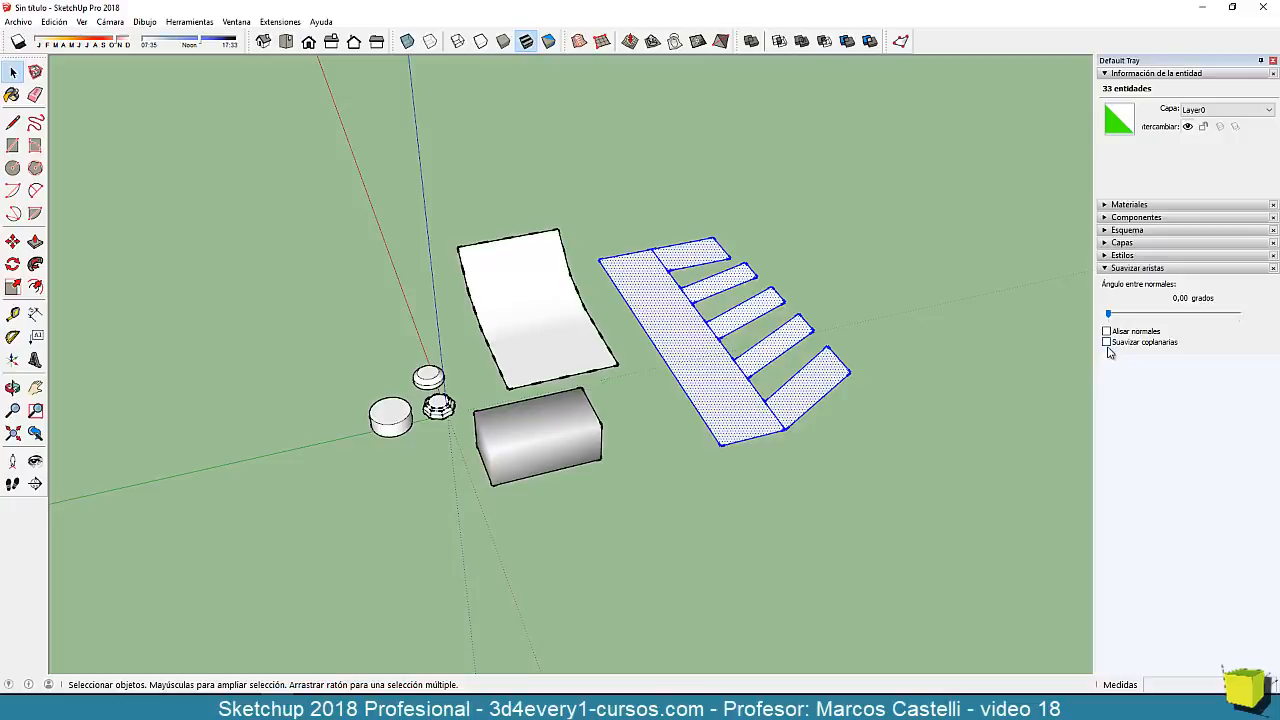
{"action": "left_click", "coordinate": [1106, 344]}
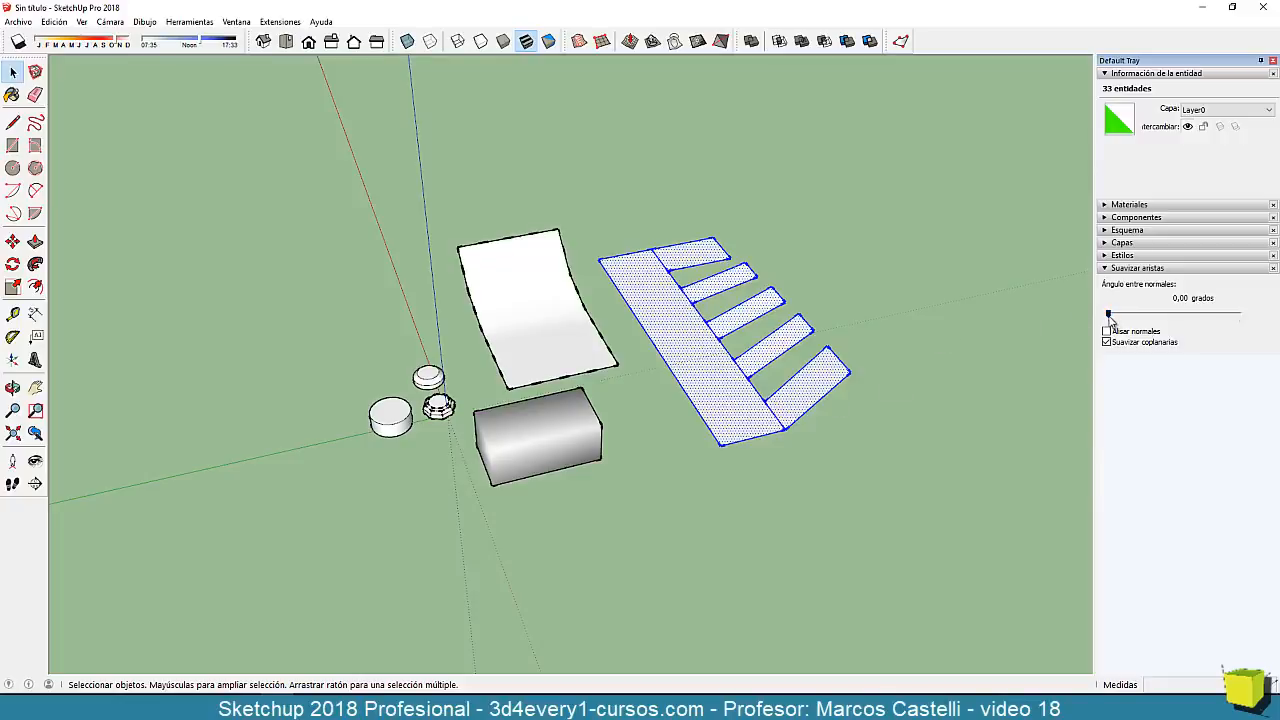
Try several softening angles on the comb-shaped surface, ending with smooth normals on, coplanar softening off and an angle of 43.9 degrees.
{"action": "left_click_drag", "start_coordinate": [1109, 315], "coordinate": [1112, 318]}
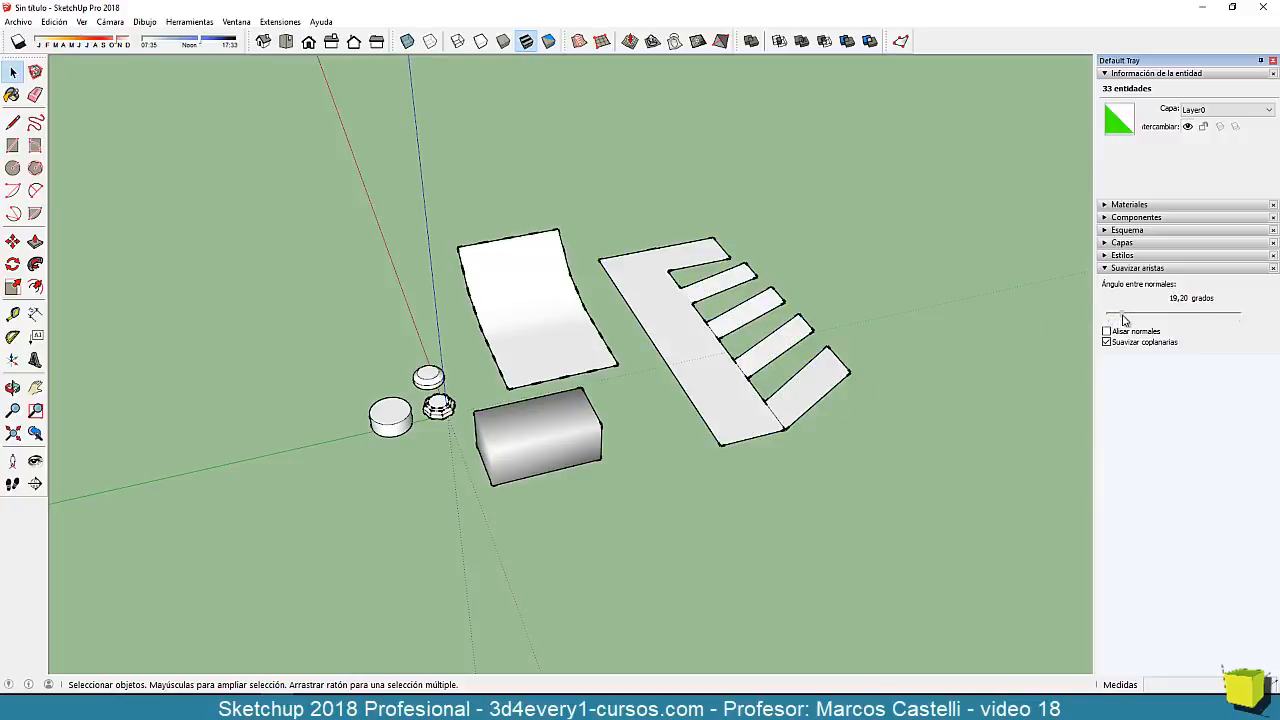
{"action": "mouse_move", "coordinate": [1124, 319]}
{"action": "left_mouse_down"}
{"action": "mouse_move", "coordinate": [1148, 320]}
{"action": "mouse_move", "coordinate": [1101, 322]}
{"action": "left_mouse_up"}
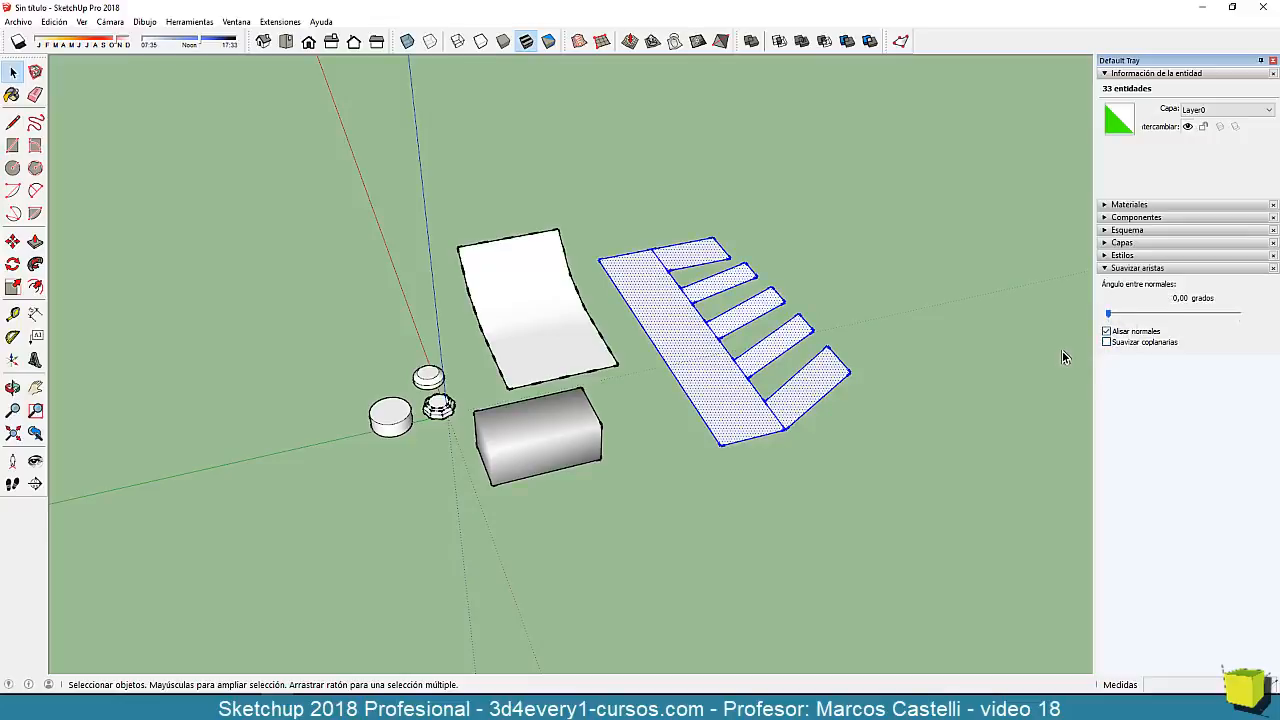
{"action": "left_click_drag", "start_coordinate": [1110, 316], "coordinate": [1142, 318]}
{"action": "scroll", "coordinate": [693, 307], "scroll_direction": "down", "scroll_amount": 3}
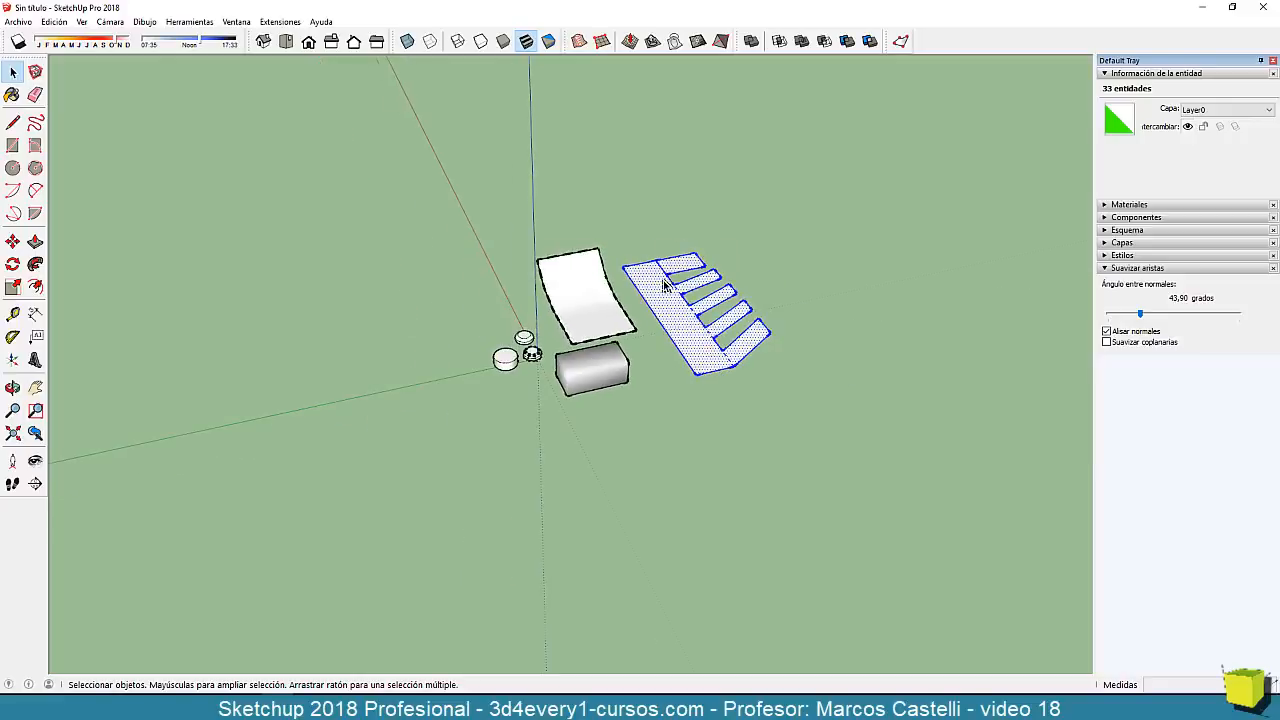
Extrude the face of the arched band about 884 m to form a long curved vault.
{"action": "middle_click_drag", "start_coordinate": [700, 315], "coordinate": [767, 378]}
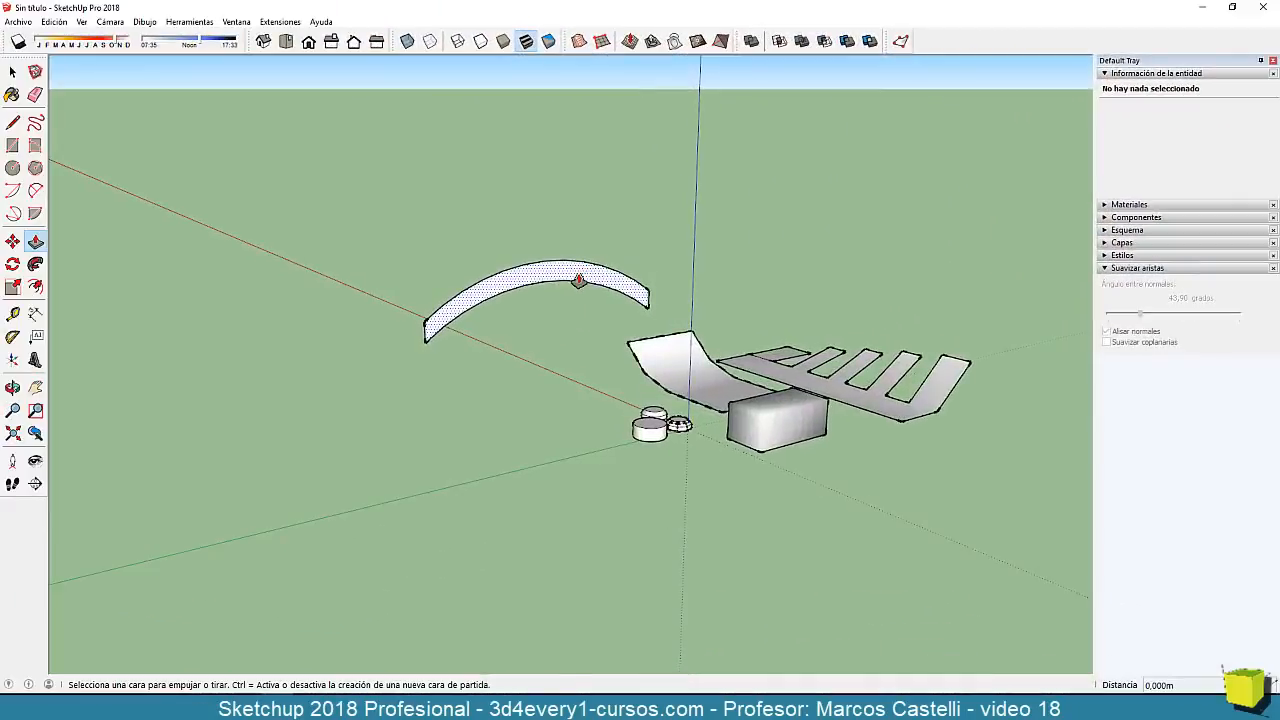
{"action": "left_click", "coordinate": [579, 281]}
{"action": "left_click", "coordinate": [774, 317]}
{"action": "middle_click_drag", "start_coordinate": [525, 369], "coordinate": [511, 453]}
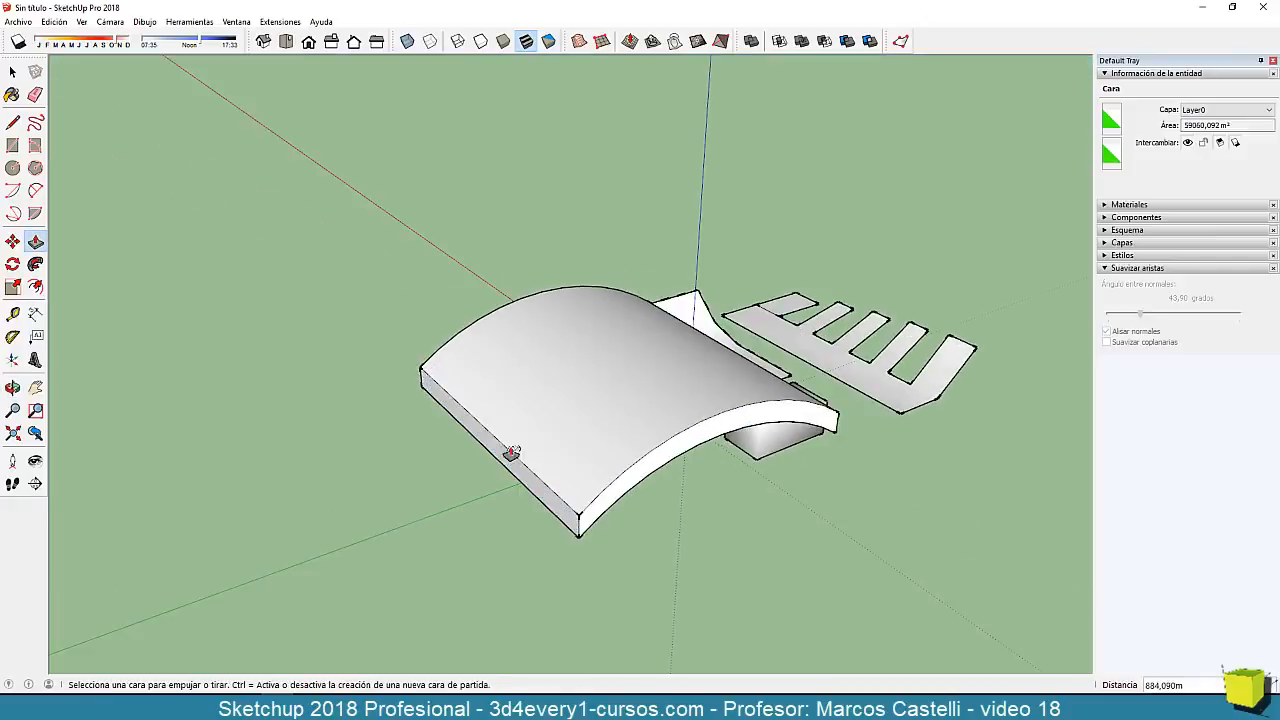
{"action": "scroll", "coordinate": [511, 453], "scroll_direction": "down", "scroll_amount": 3}
{"action": "middle_click_drag", "start_coordinate": [600, 537], "coordinate": [651, 334]}
{"action": "scroll", "coordinate": [673, 447], "scroll_direction": "down", "scroll_amount": 3}
Remove all edge softening from the whole vault by setting its angle to 0 degrees with smooth normals off.
{"action": "key", "text": "space"}
{"action": "left_click", "coordinate": [670, 381]}
{"action": "scroll", "coordinate": [650, 330], "scroll_direction": "up", "scroll_amount": 2}
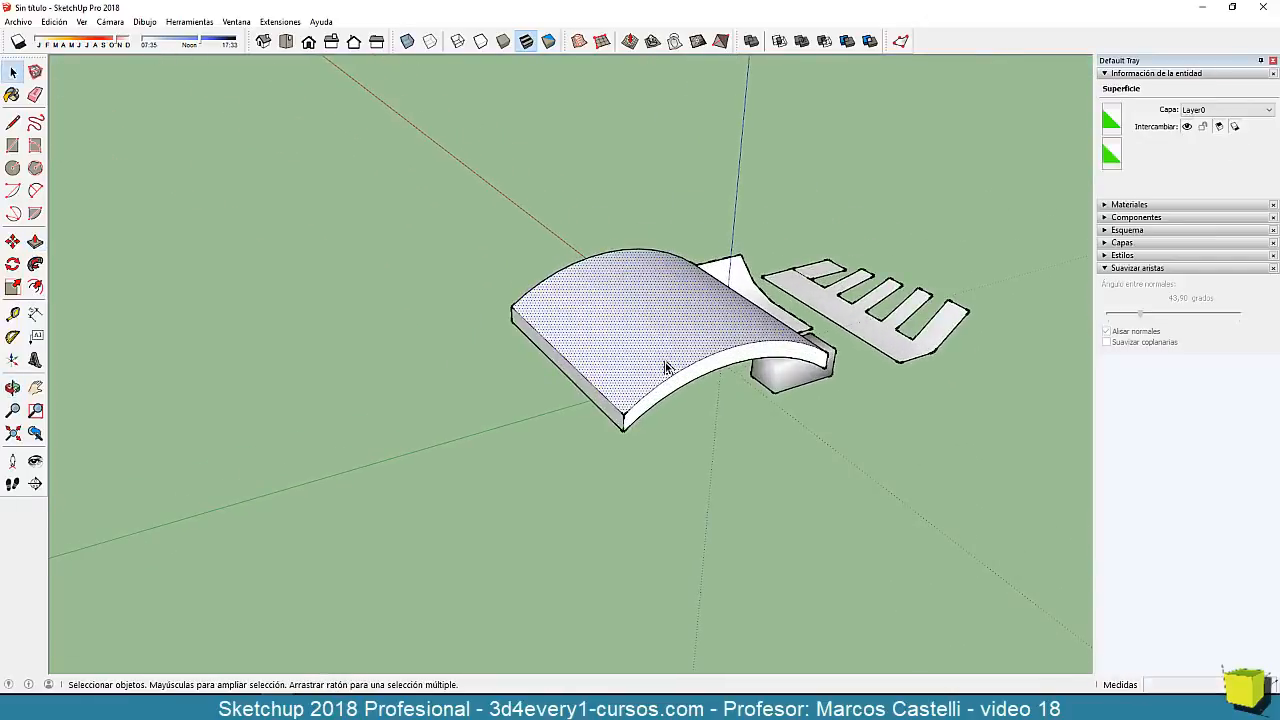
{"action": "scroll", "coordinate": [672, 362], "scroll_direction": "up", "scroll_amount": 2}
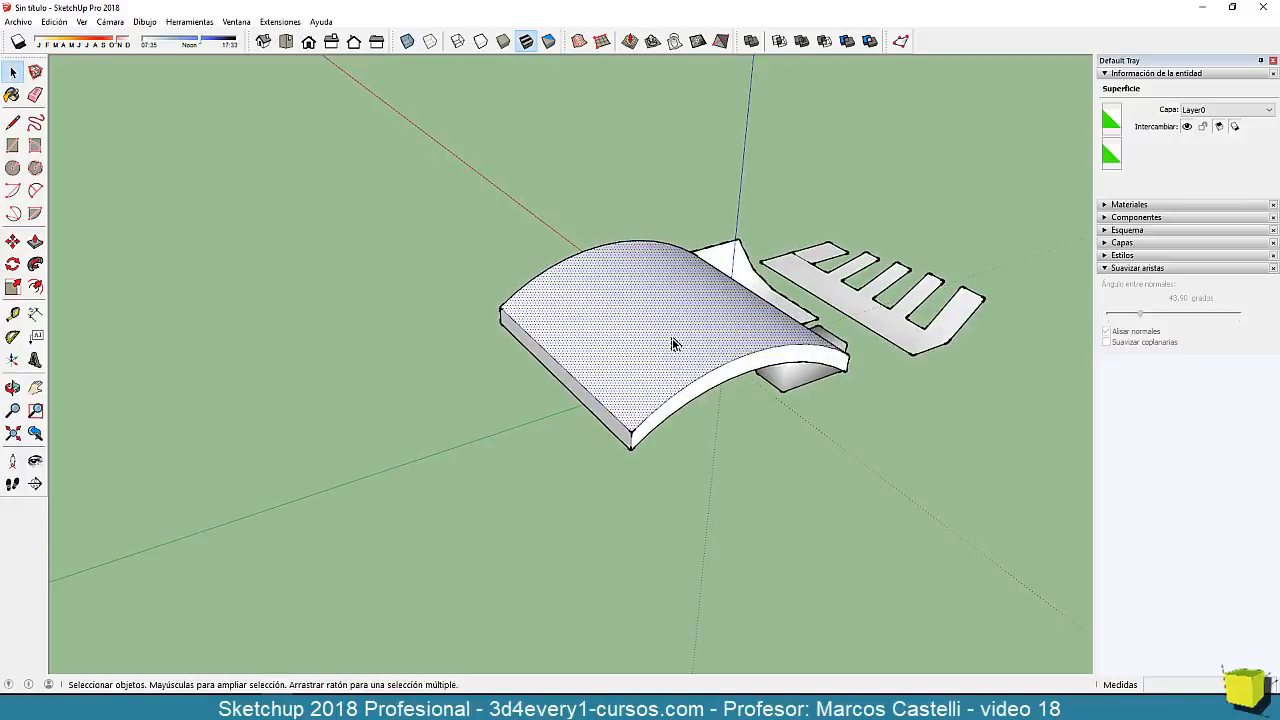
{"action": "triple_click", "coordinate": [672, 342]}
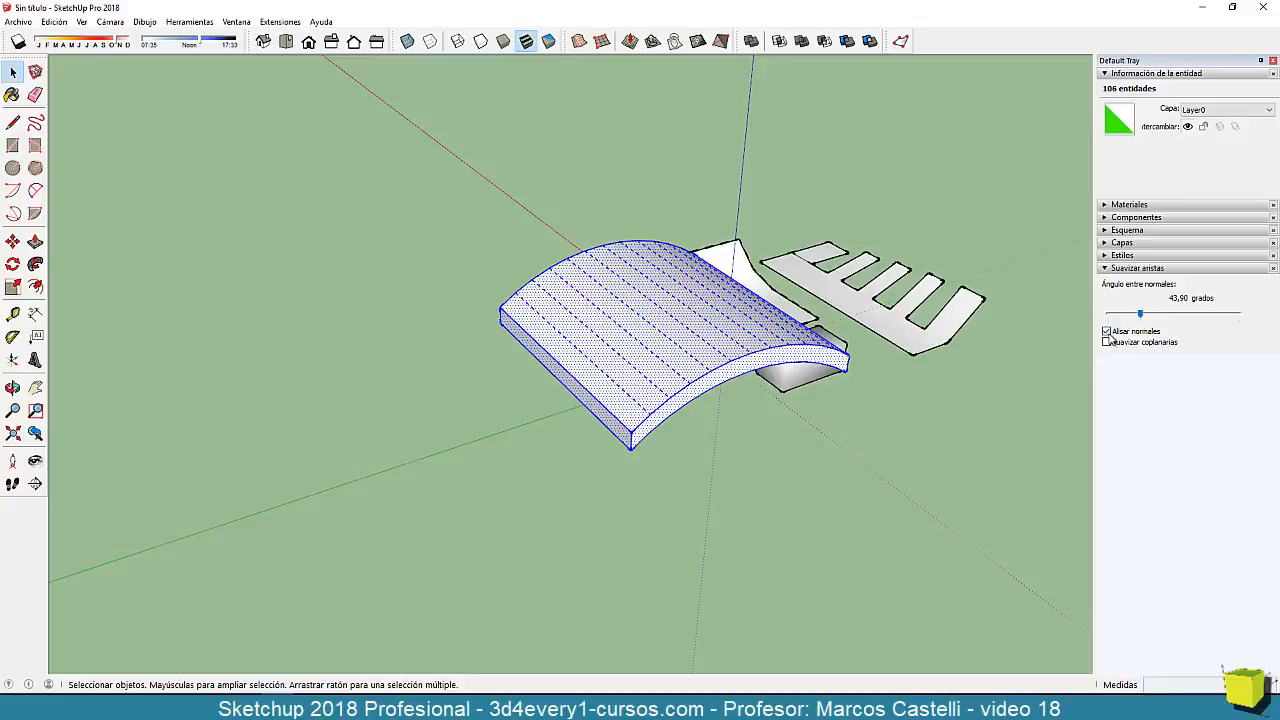
{"action": "left_click_drag", "start_coordinate": [1142, 318], "coordinate": [1107, 343]}
{"action": "middle_click_drag", "start_coordinate": [994, 388], "coordinate": [737, 491]}
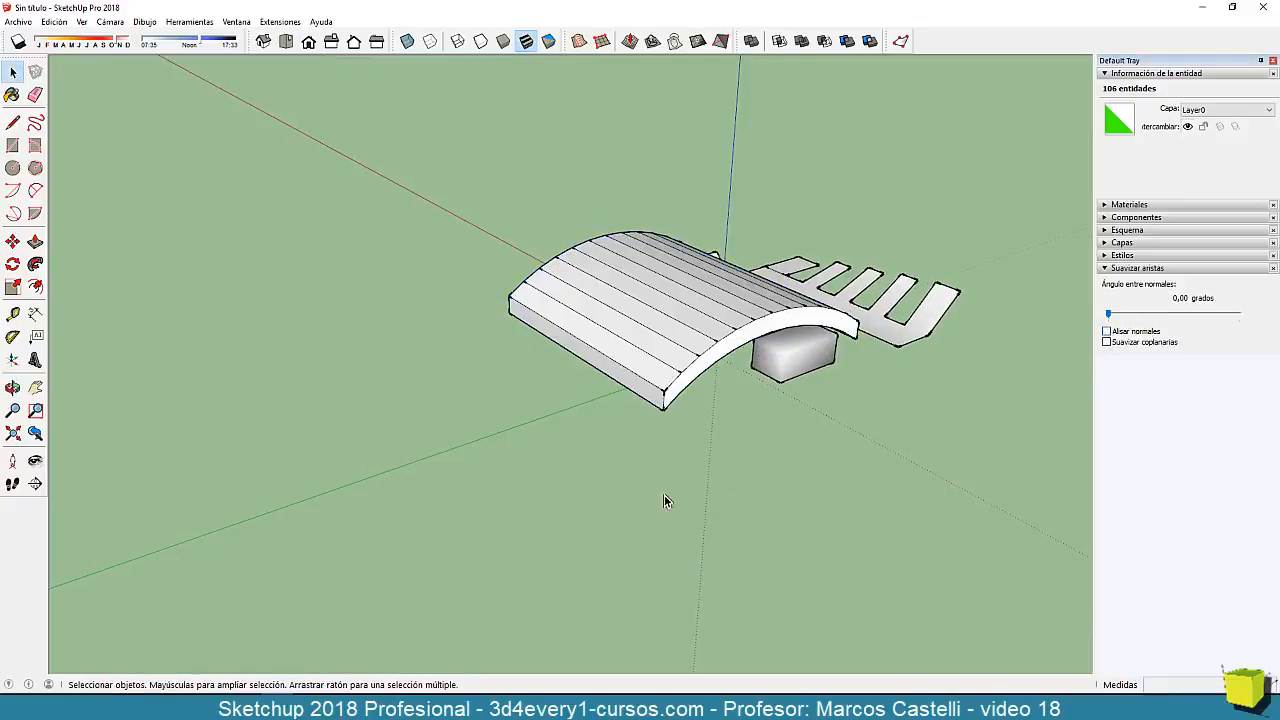
{"action": "left_click", "coordinate": [626, 474]}
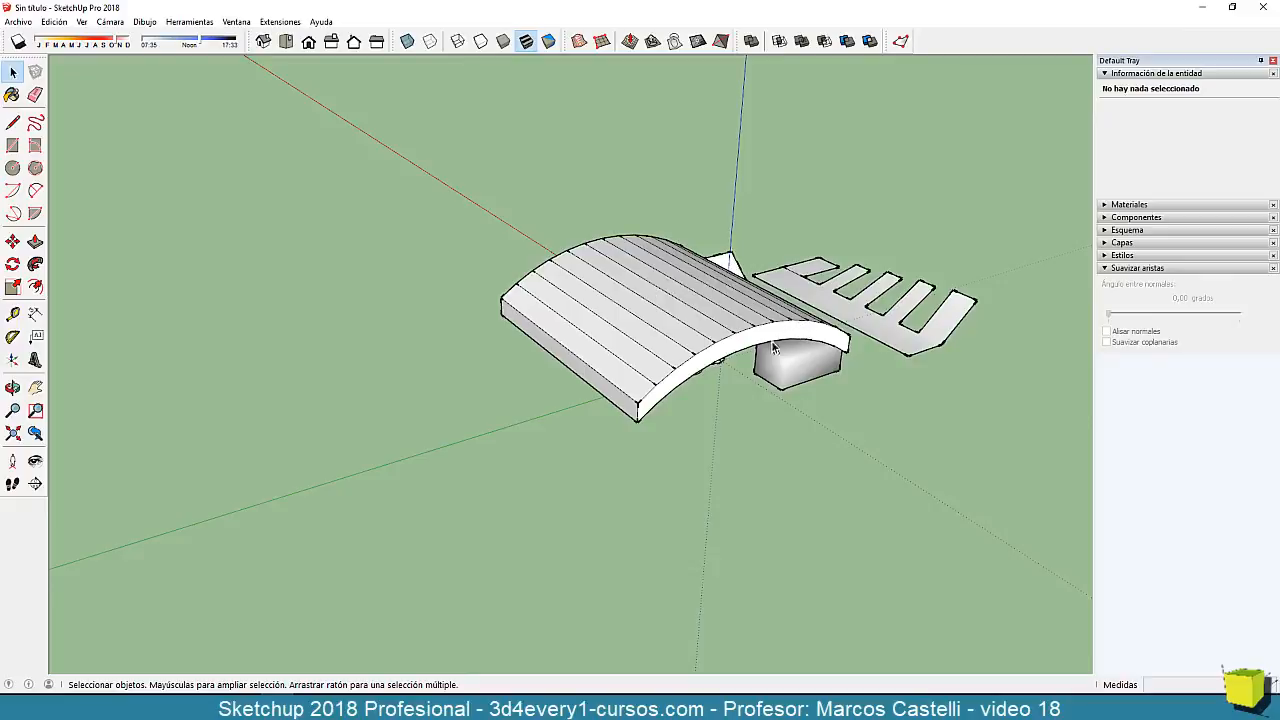
Turn on smooth normals for the whole vault and soften its edges at an angle of 59.4 degrees.
{"action": "middle_click_drag", "start_coordinate": [674, 418], "coordinate": [684, 461]}
{"action": "triple_click", "coordinate": [668, 386]}
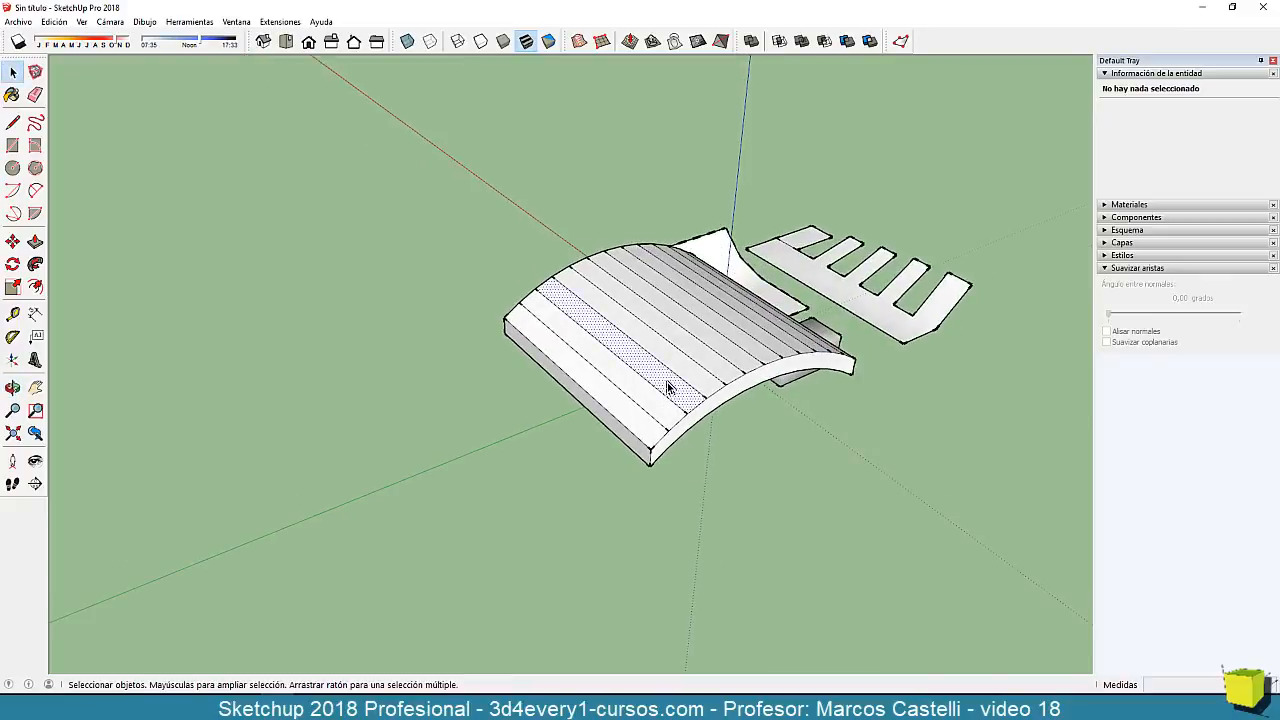
{"action": "left_click", "coordinate": [1106, 331]}
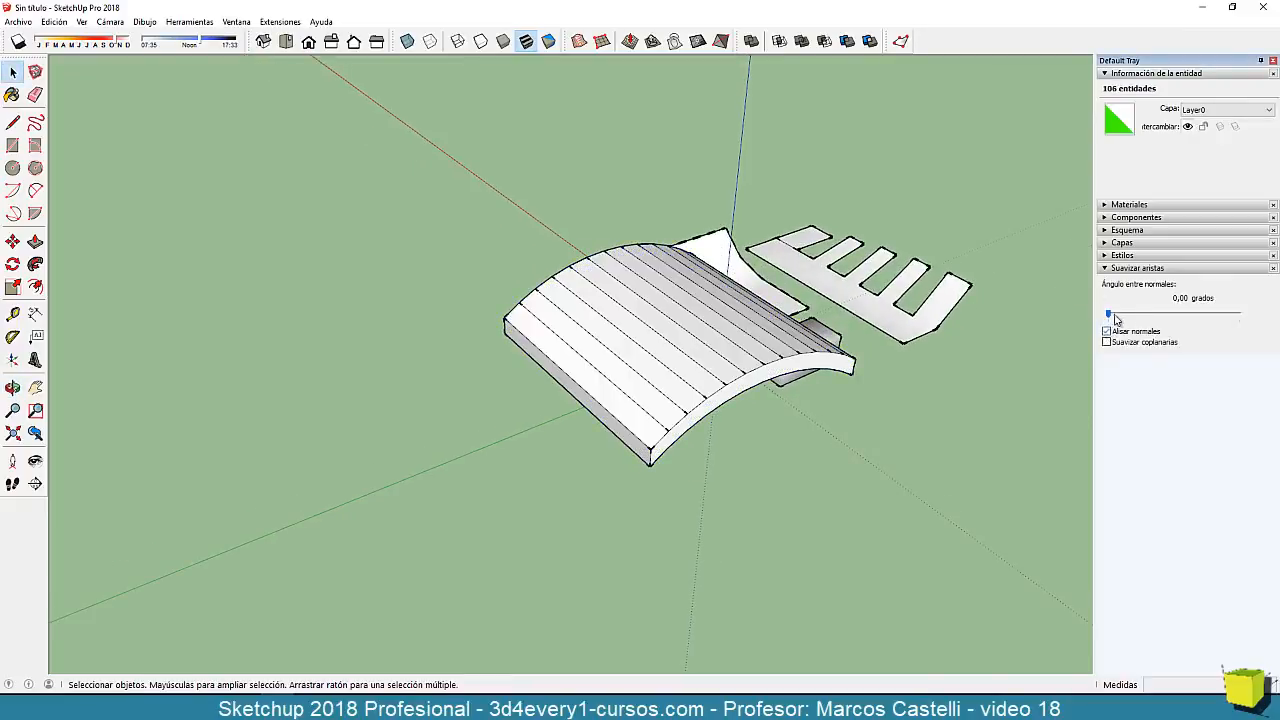
{"action": "left_click_drag", "start_coordinate": [1108, 314], "coordinate": [1153, 318]}
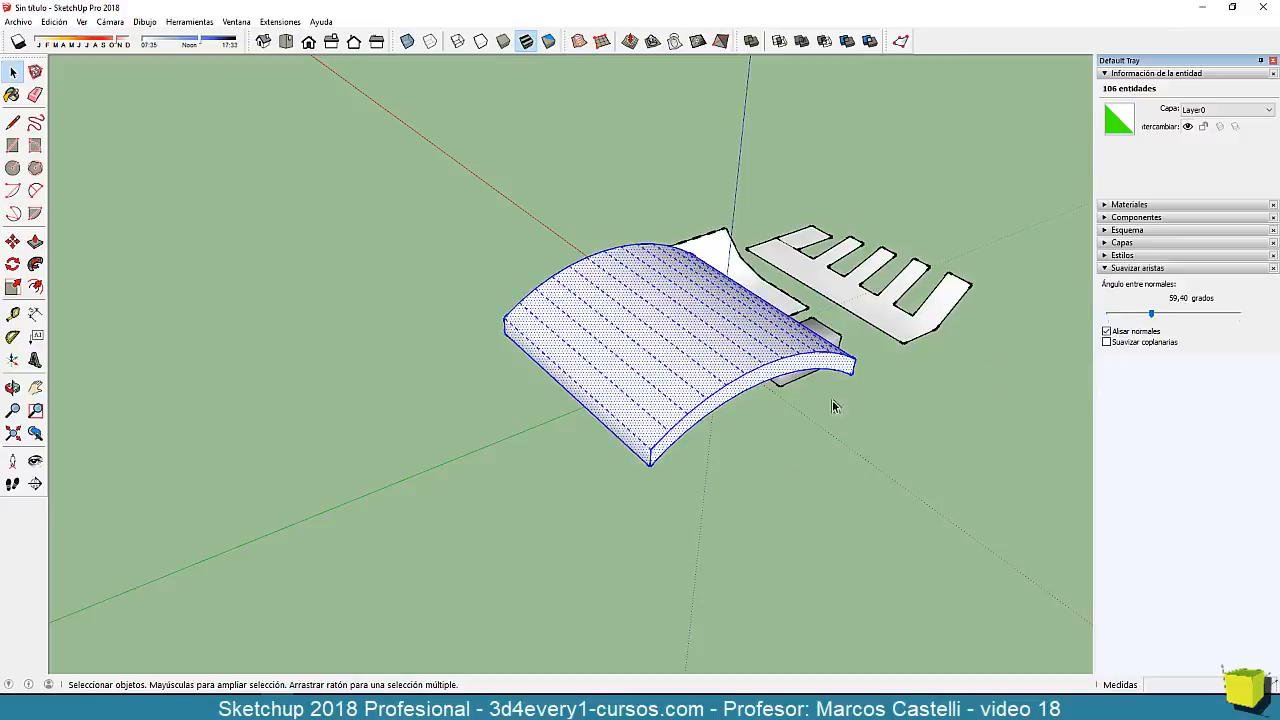
{"action": "middle_click_drag", "start_coordinate": [700, 458], "coordinate": [700, 360]}
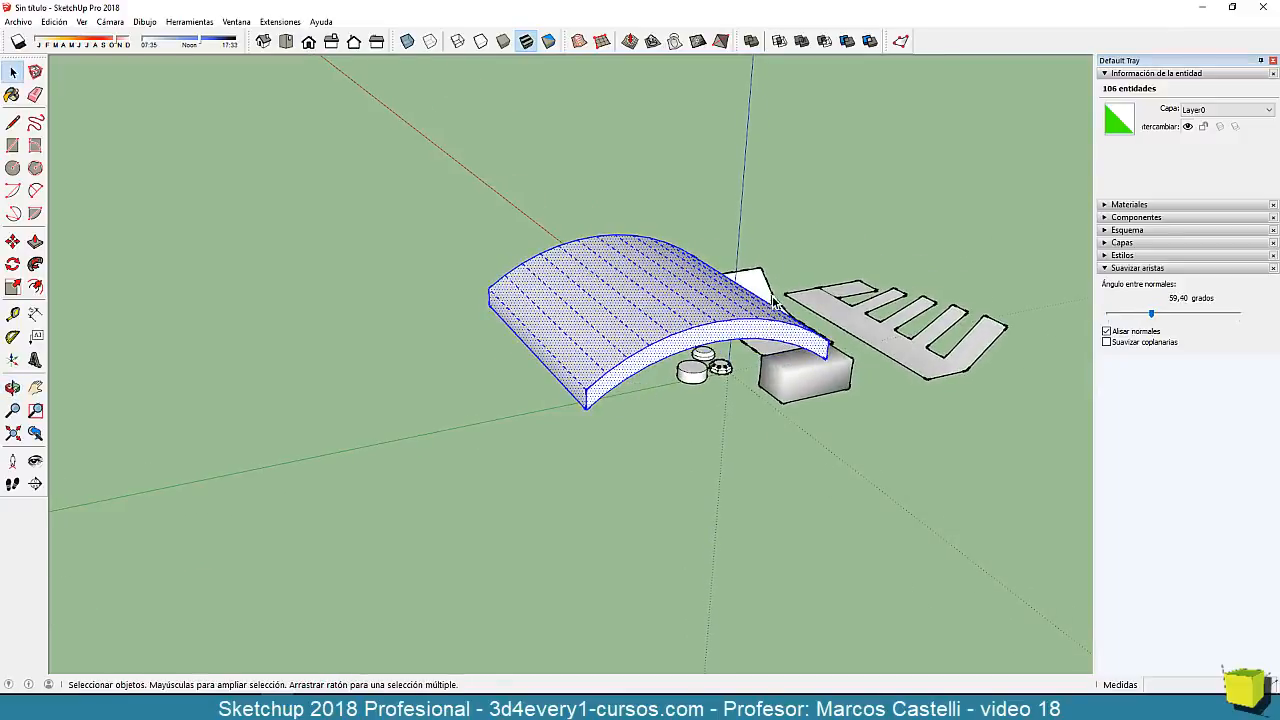
{"action": "middle_click_drag", "start_coordinate": [517, 348], "coordinate": [576, 354]}
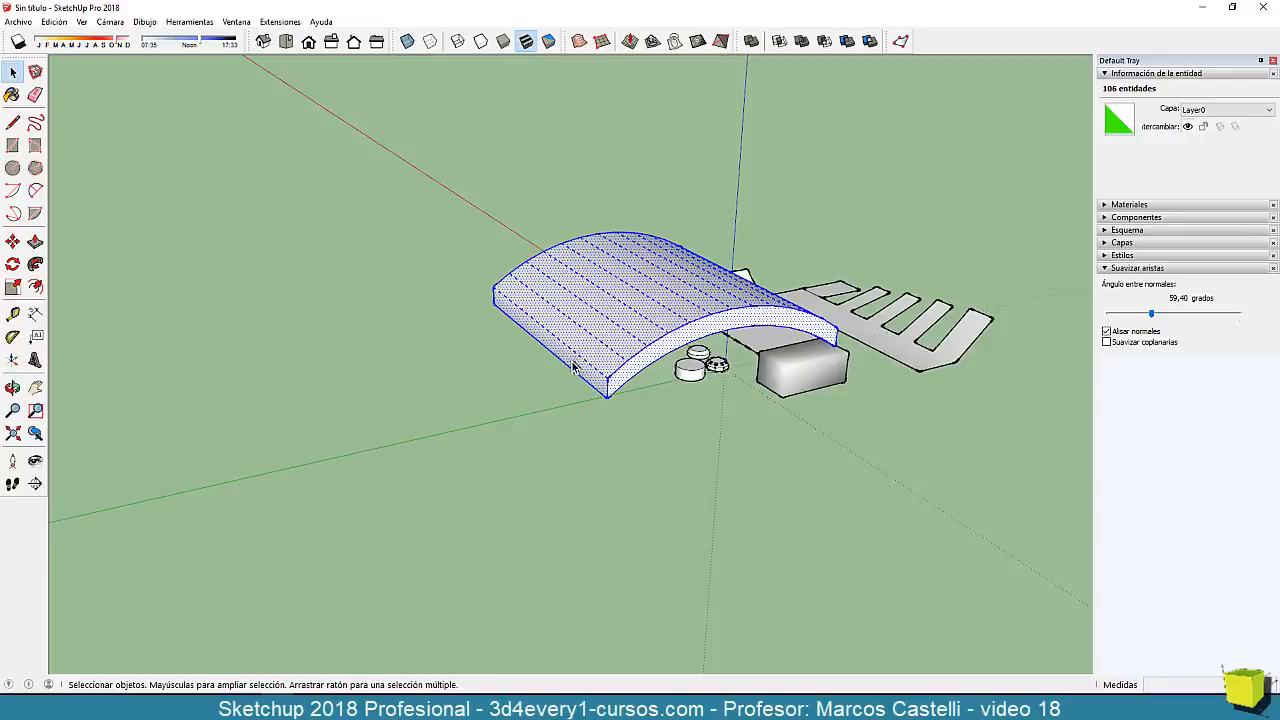
Fine-tune the vault's softening angle, trying 55.7 and 58.5 degrees to compare how its lower side edge is softened.
{"action": "left_click_drag", "start_coordinate": [1152, 319], "coordinate": [1151, 318]}
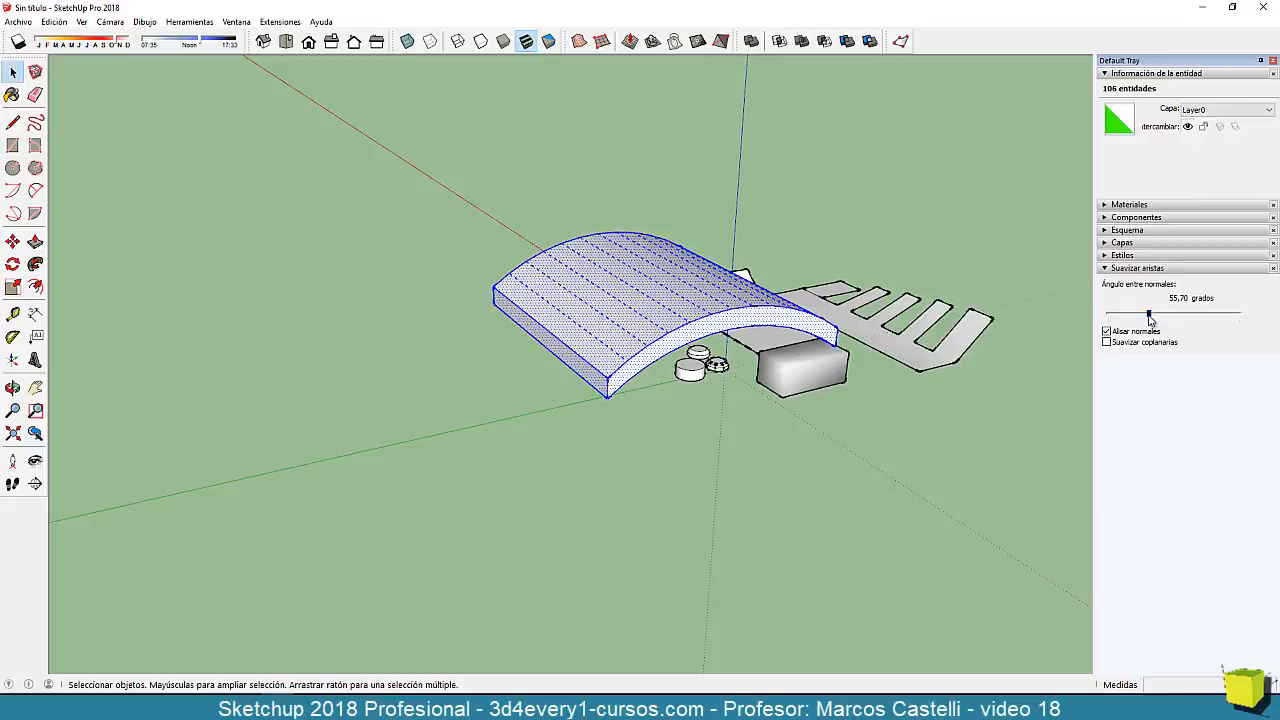
{"action": "left_click_drag", "start_coordinate": [1150, 318], "coordinate": [1153, 319]}
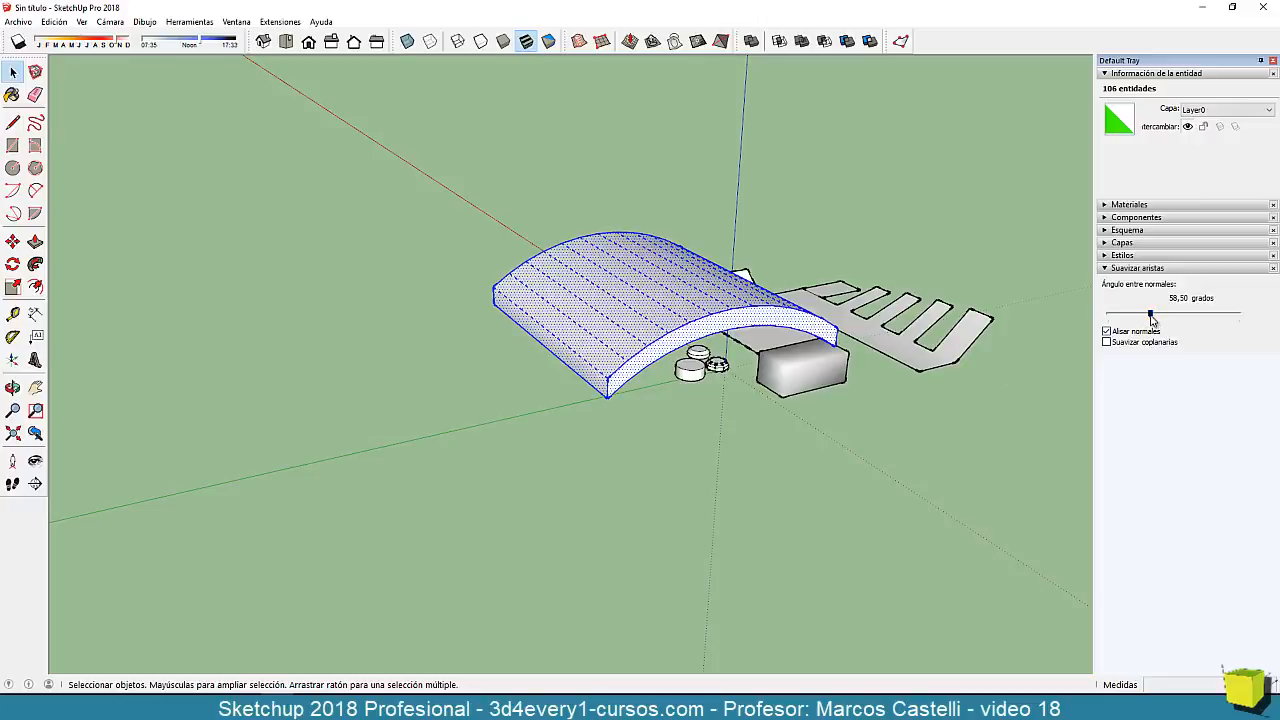
{"action": "left_click_drag", "start_coordinate": [1151, 318], "coordinate": [1157, 320]}
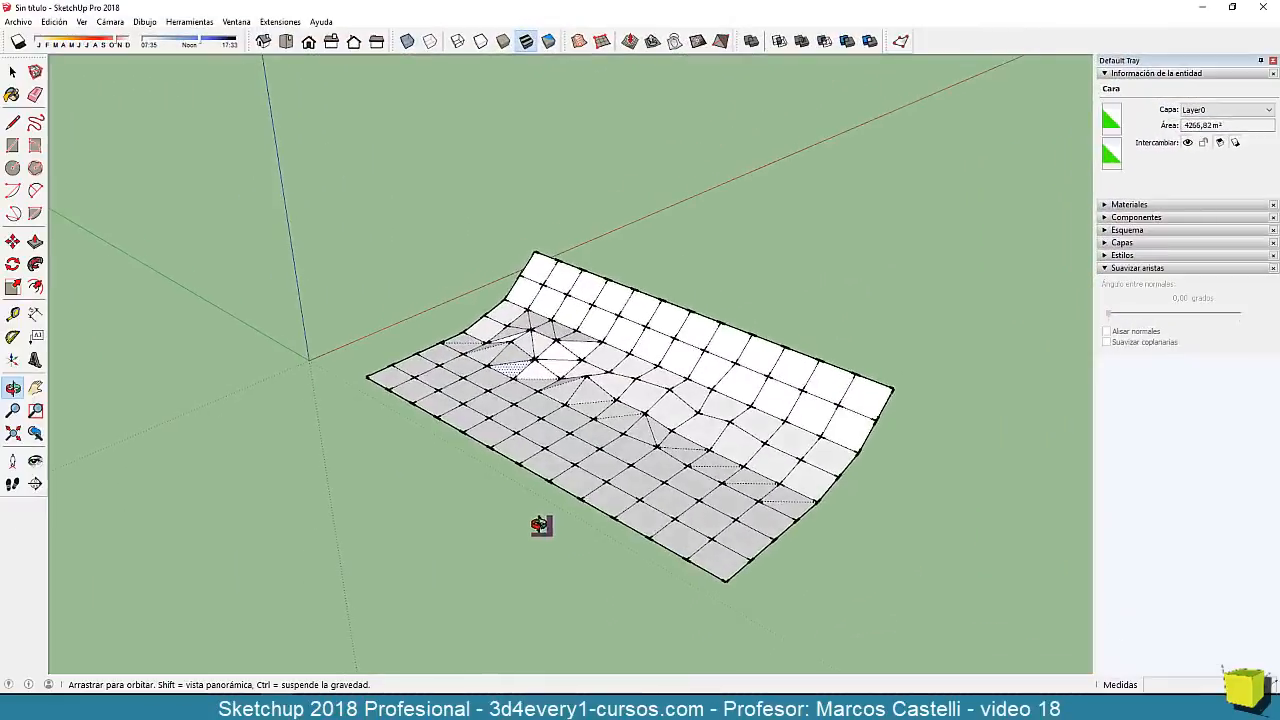
Smooth the whole gridded terrain surface at 65.8 degrees with smooth normals and coplanar softening on.
{"action": "middle_click_drag", "start_coordinate": [540, 525], "coordinate": [571, 516]}
{"action": "triple_click", "coordinate": [609, 467]}
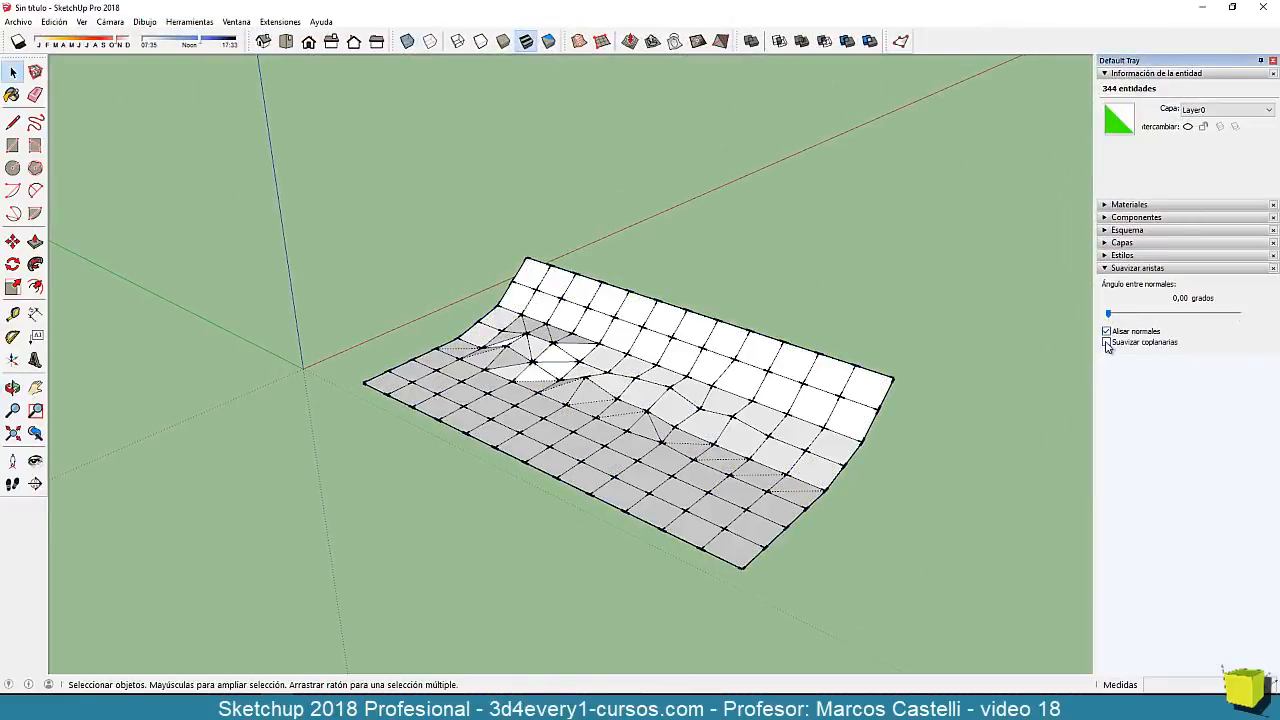
{"action": "left_click_drag", "start_coordinate": [1110, 318], "coordinate": [1157, 318]}
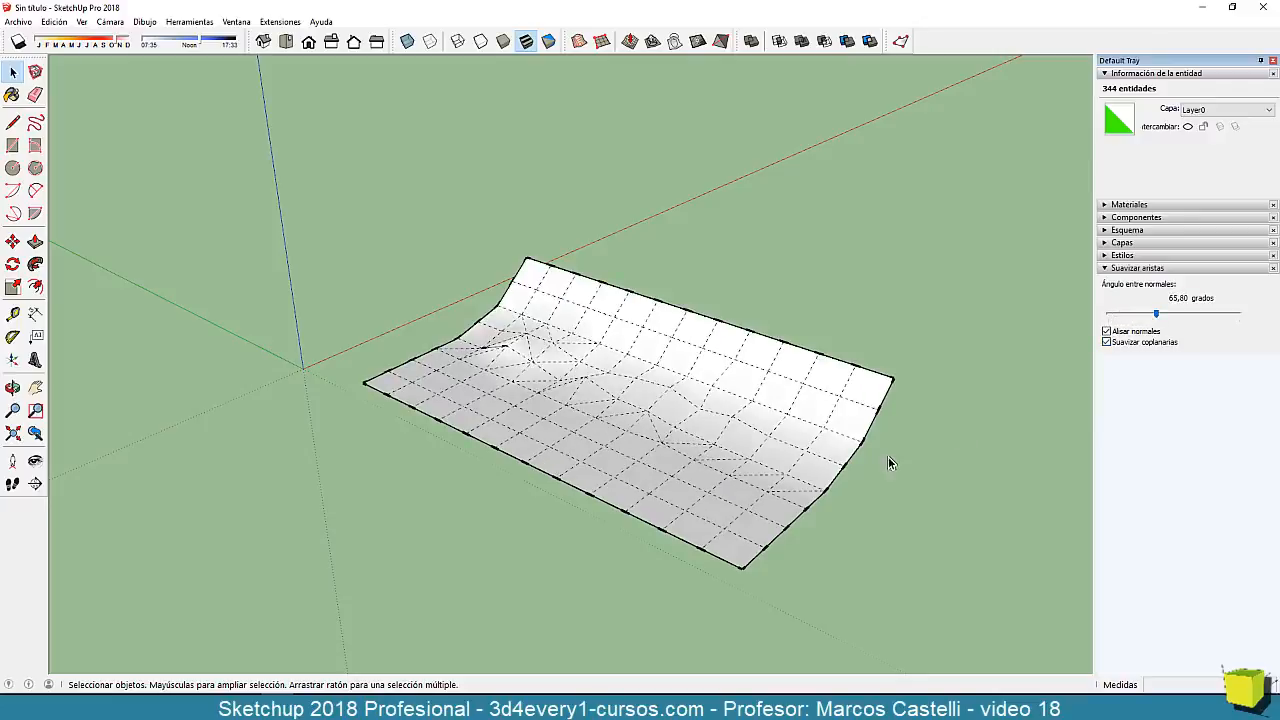
{"action": "left_click", "coordinate": [862, 542]}
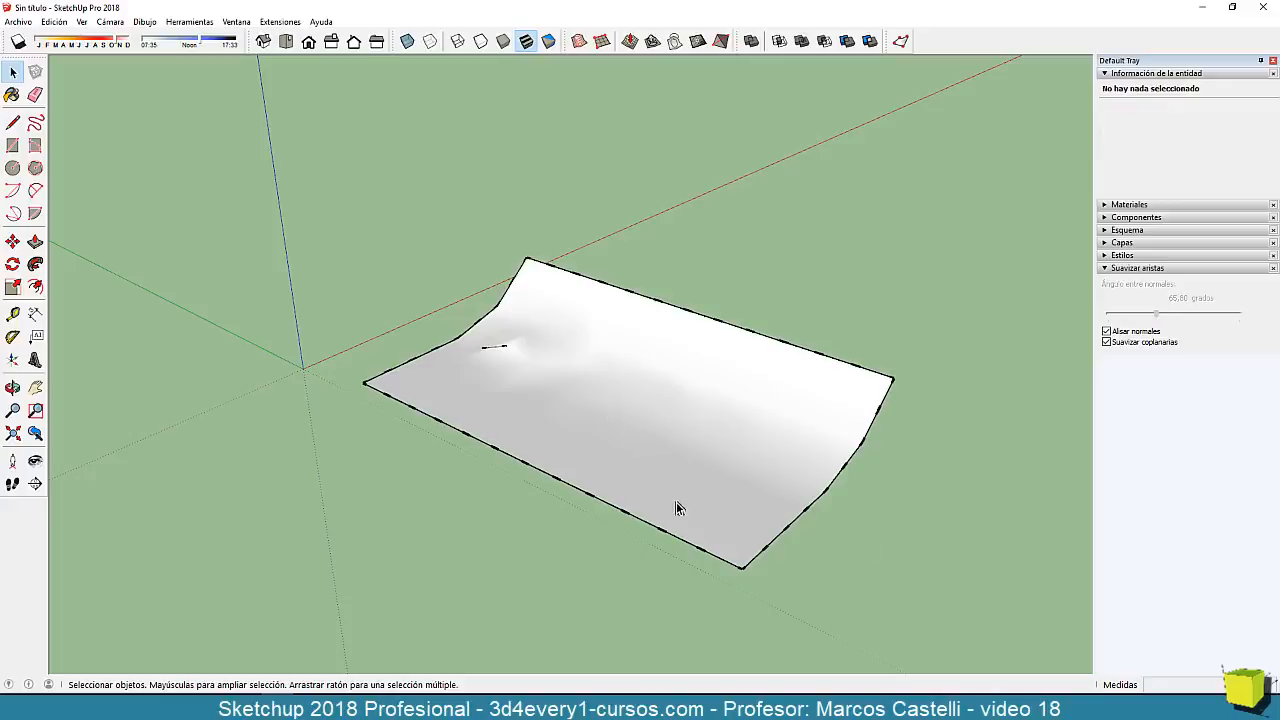
Set the softening angle of the whole terrain surface to 72.2 degrees to soften the hard crease near its mound.
{"action": "middle_click_drag", "start_coordinate": [676, 508], "coordinate": [582, 395]}
{"action": "scroll", "coordinate": [582, 395], "scroll_direction": "up", "scroll_amount": 3}
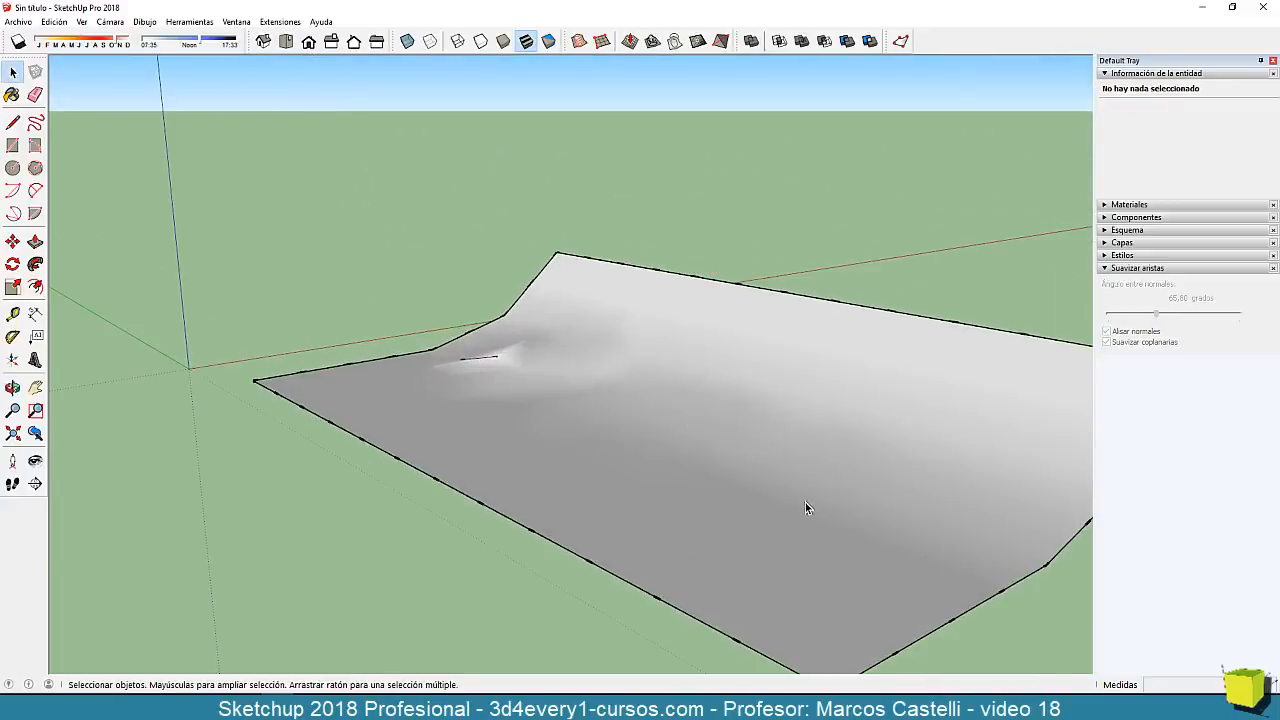
{"action": "mouse_move", "coordinate": [807, 508]}
{"action": "middle_mouse_down"}
{"action": "mouse_move", "coordinate": [629, 457]}
{"action": "mouse_move", "coordinate": [794, 491]}
{"action": "middle_mouse_up"}
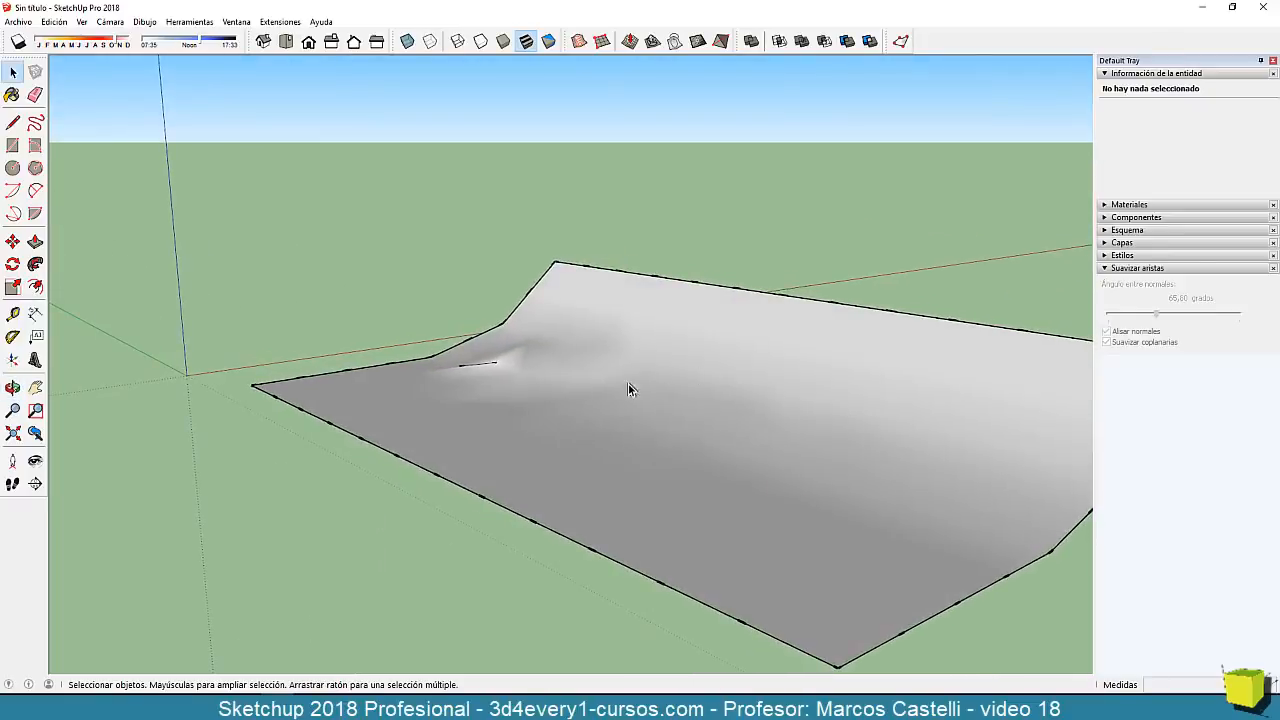
{"action": "middle_click_drag", "start_coordinate": [426, 385], "coordinate": [391, 467]}
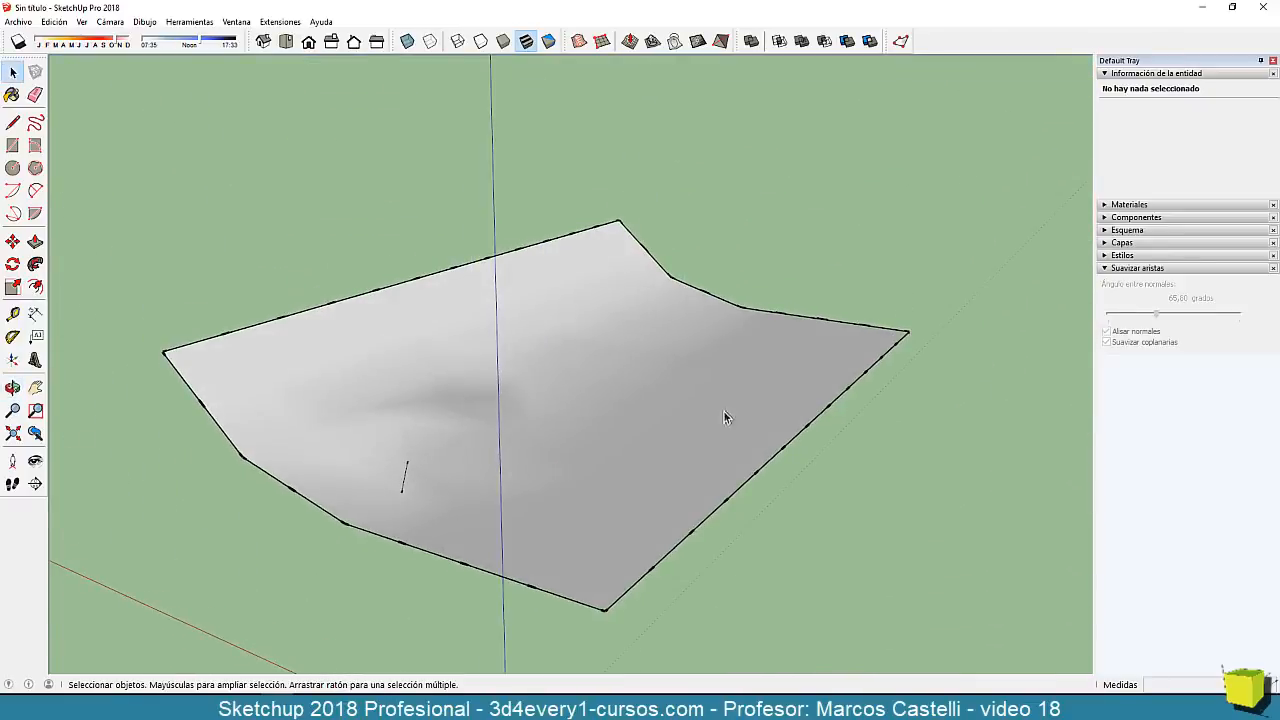
{"action": "double_click", "coordinate": [520, 465]}
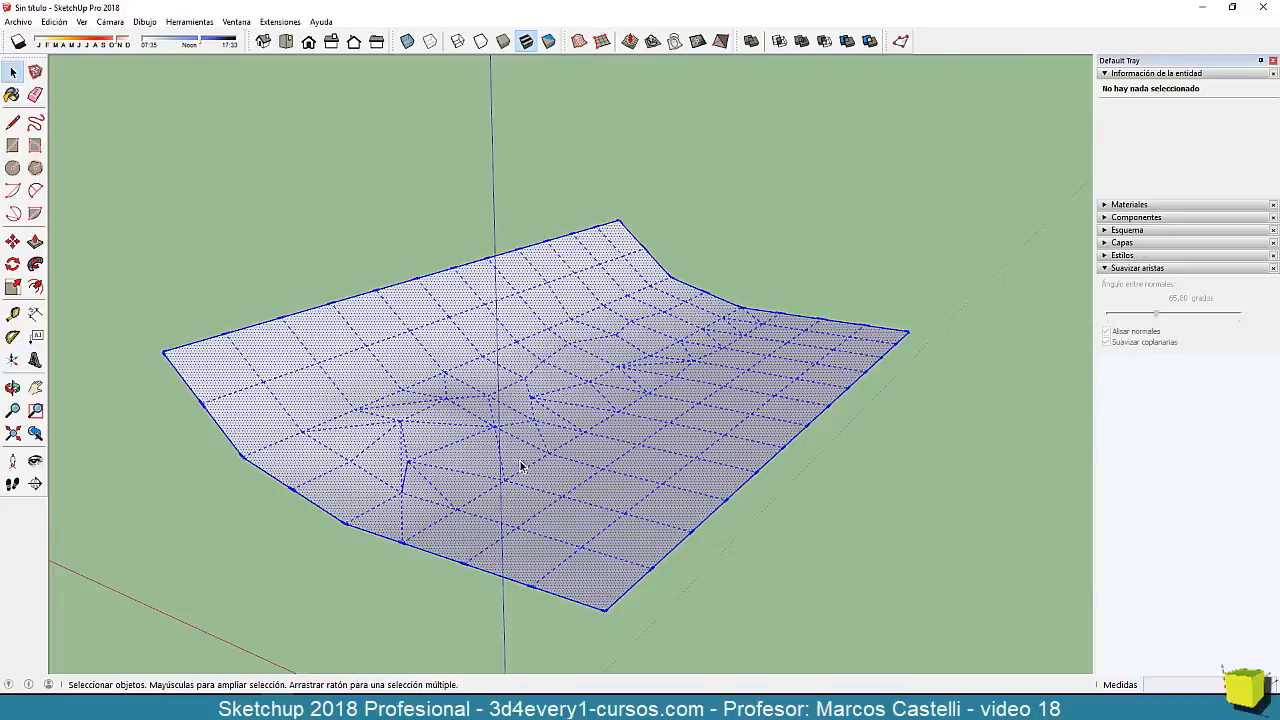
{"action": "left_click_drag", "start_coordinate": [1156, 315], "coordinate": [1160, 316]}
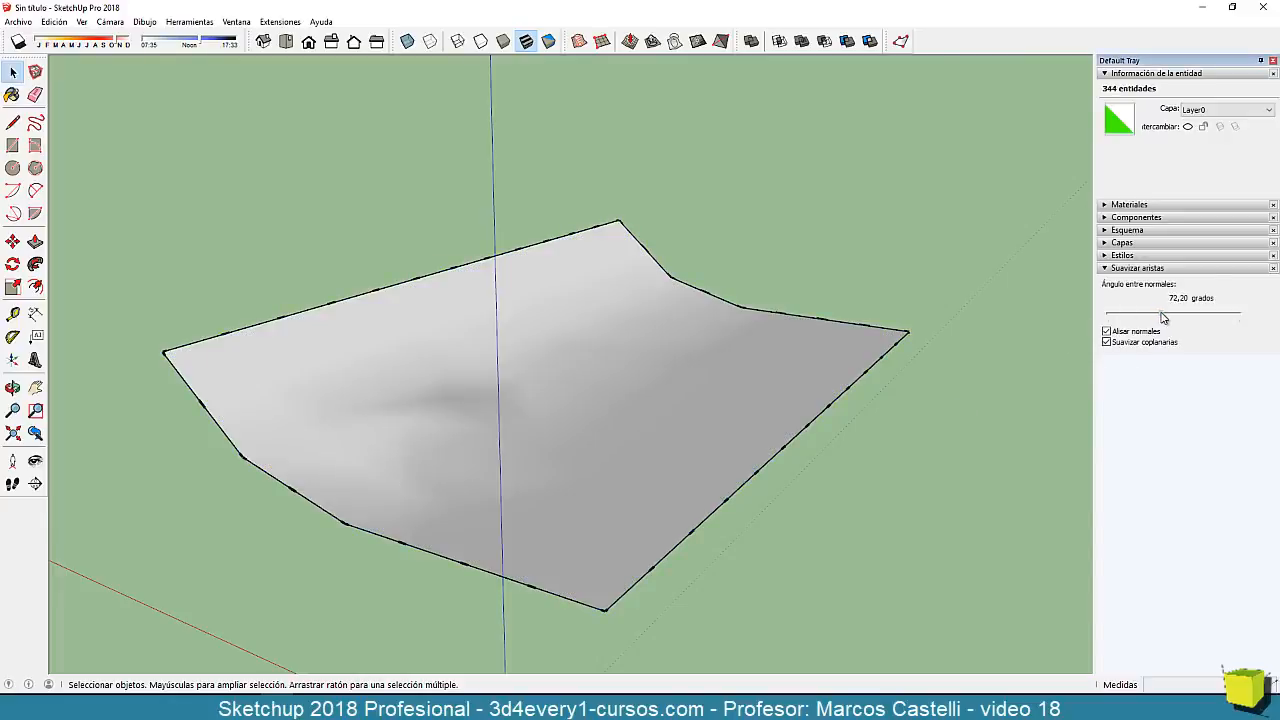
{"action": "middle_click_drag", "start_coordinate": [626, 514], "coordinate": [565, 524]}
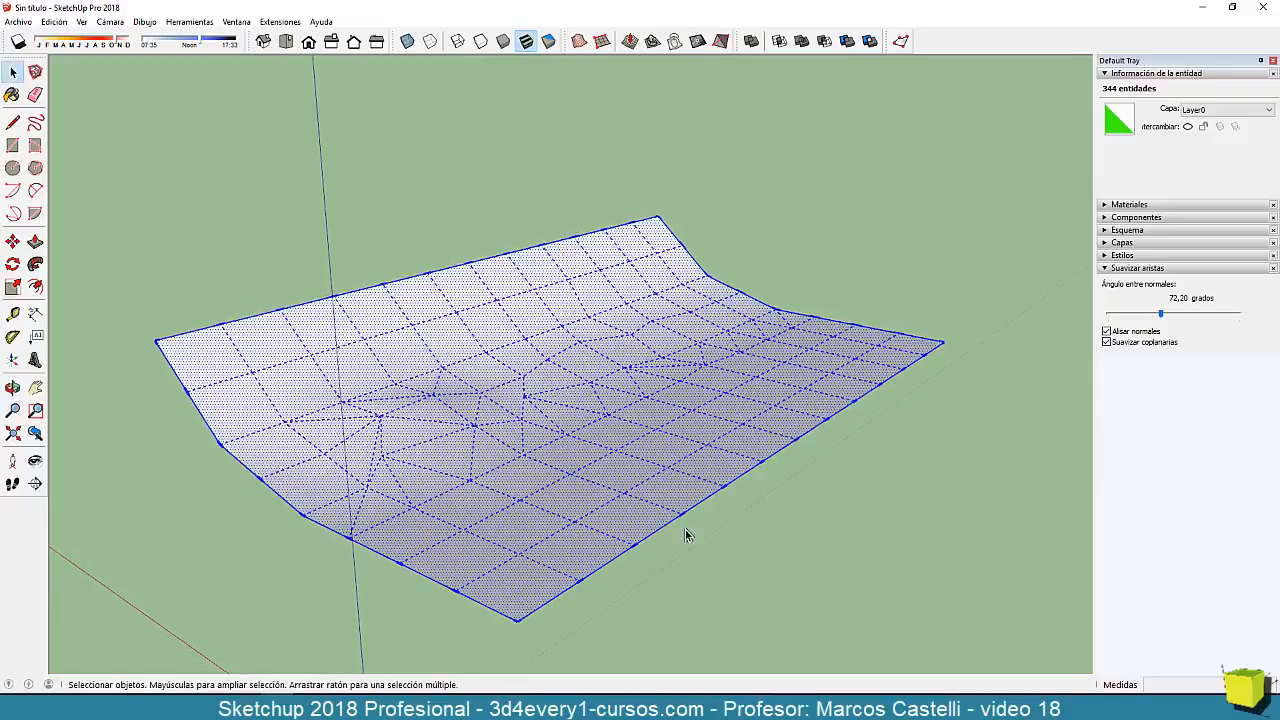
{"action": "left_click", "coordinate": [783, 532]}
Paint the terrain surface with the Césped verde claro material from the Jardinería, Vallas y vegetación collection.
{"action": "middle_click_drag", "start_coordinate": [785, 533], "coordinate": [617, 374]}
{"action": "scroll", "coordinate": [643, 483], "scroll_direction": "down", "scroll_amount": 2}
{"action": "left_click", "coordinate": [617, 369]}
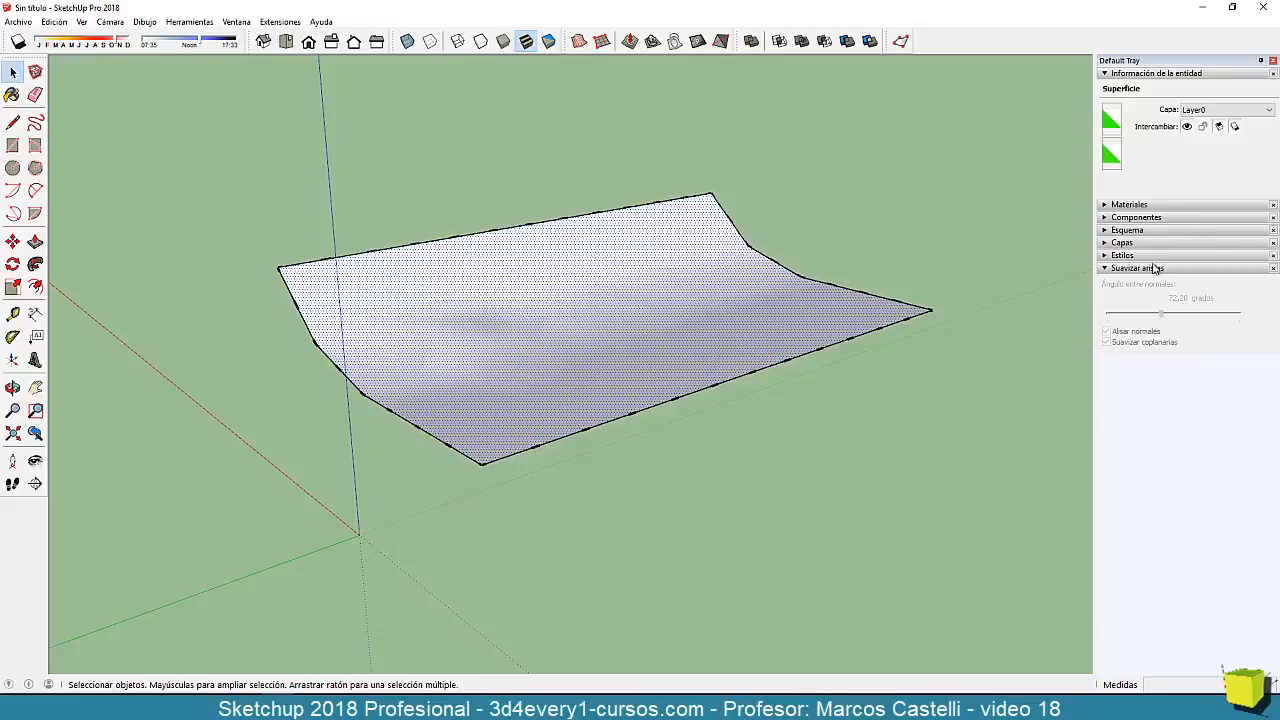
{"action": "left_click", "coordinate": [1140, 205]}
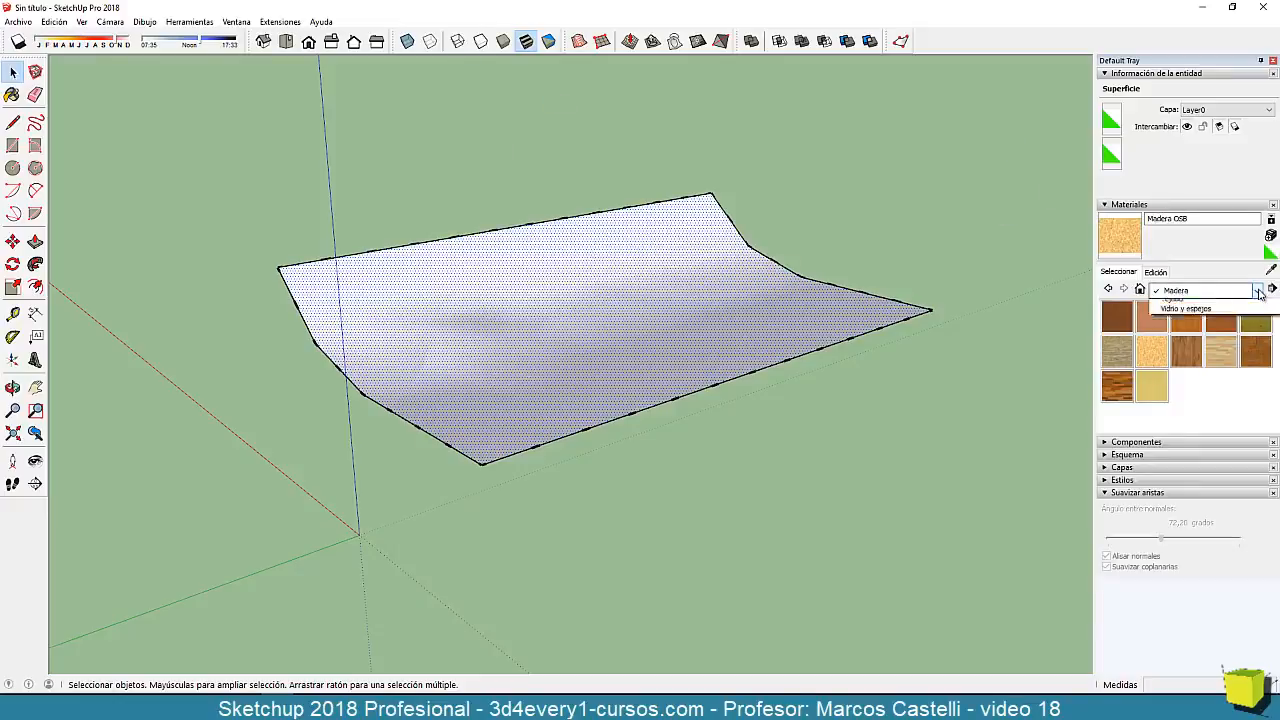
{"action": "left_click", "coordinate": [1257, 290]}
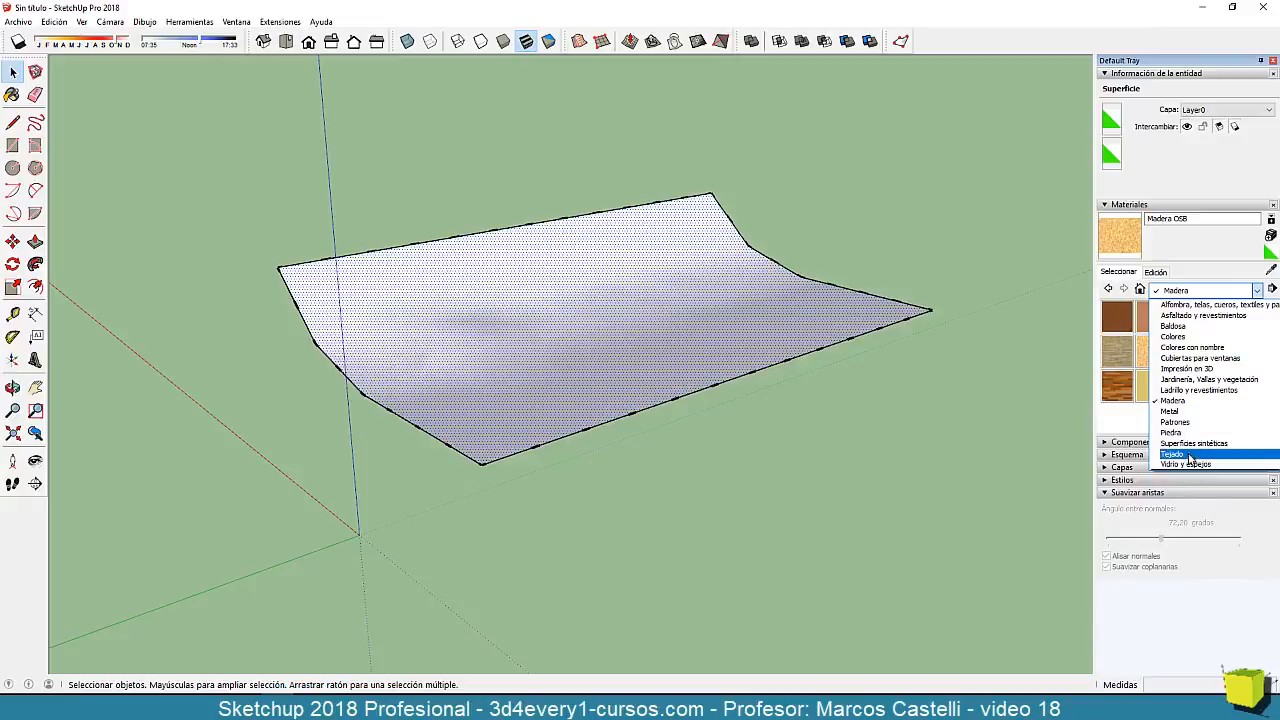
{"action": "left_click", "coordinate": [1210, 380]}
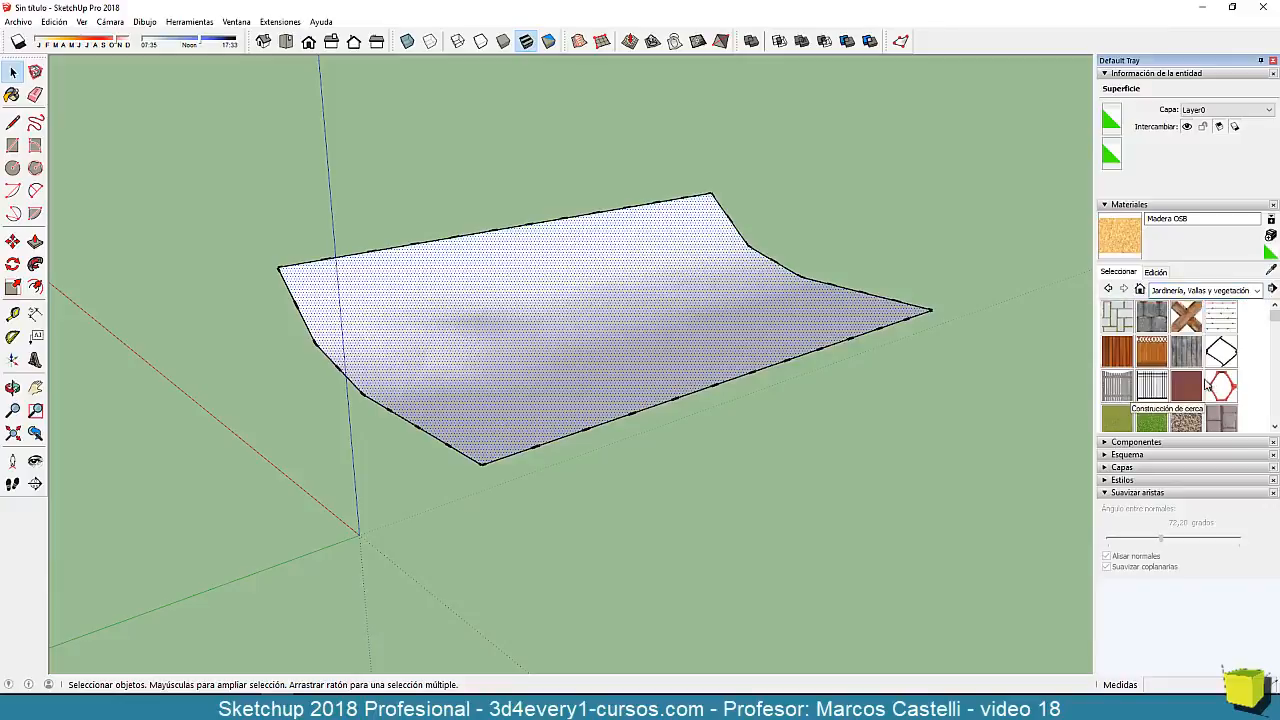
{"action": "scroll", "coordinate": [1160, 403], "scroll_direction": "down", "scroll_amount": 1}
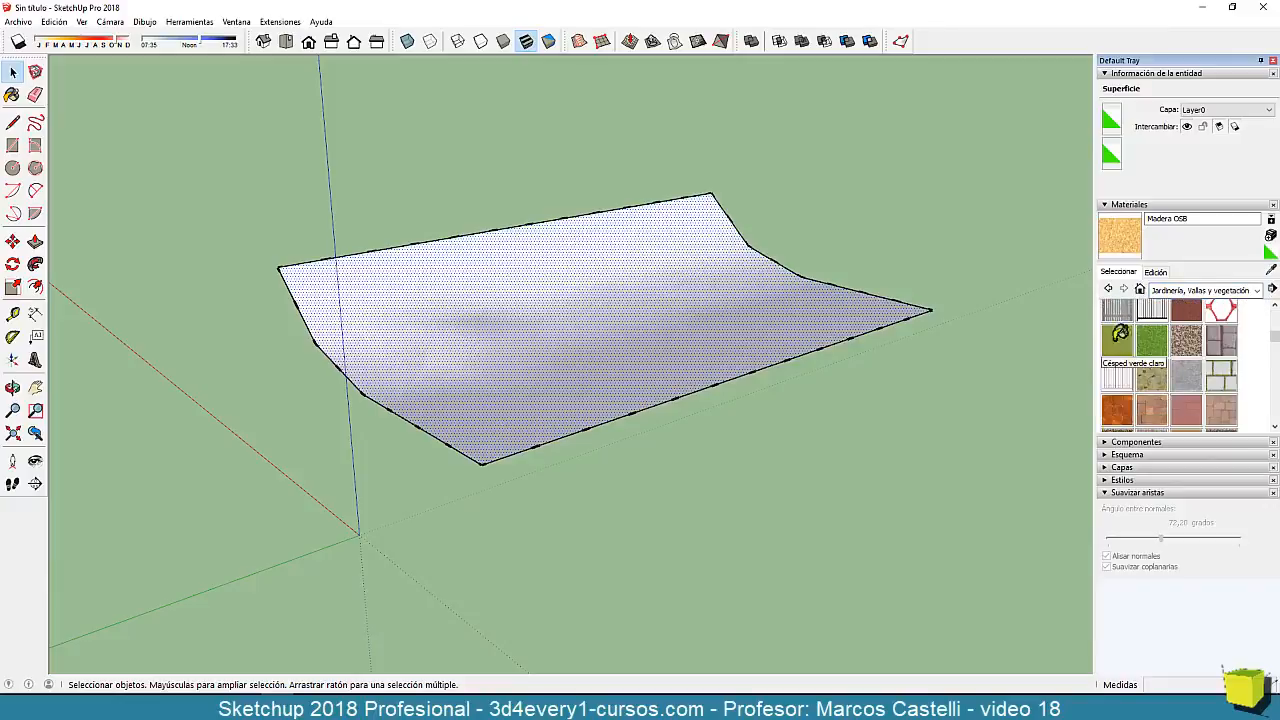
{"action": "left_click", "coordinate": [1117, 340]}
{"action": "left_click", "coordinate": [636, 385]}
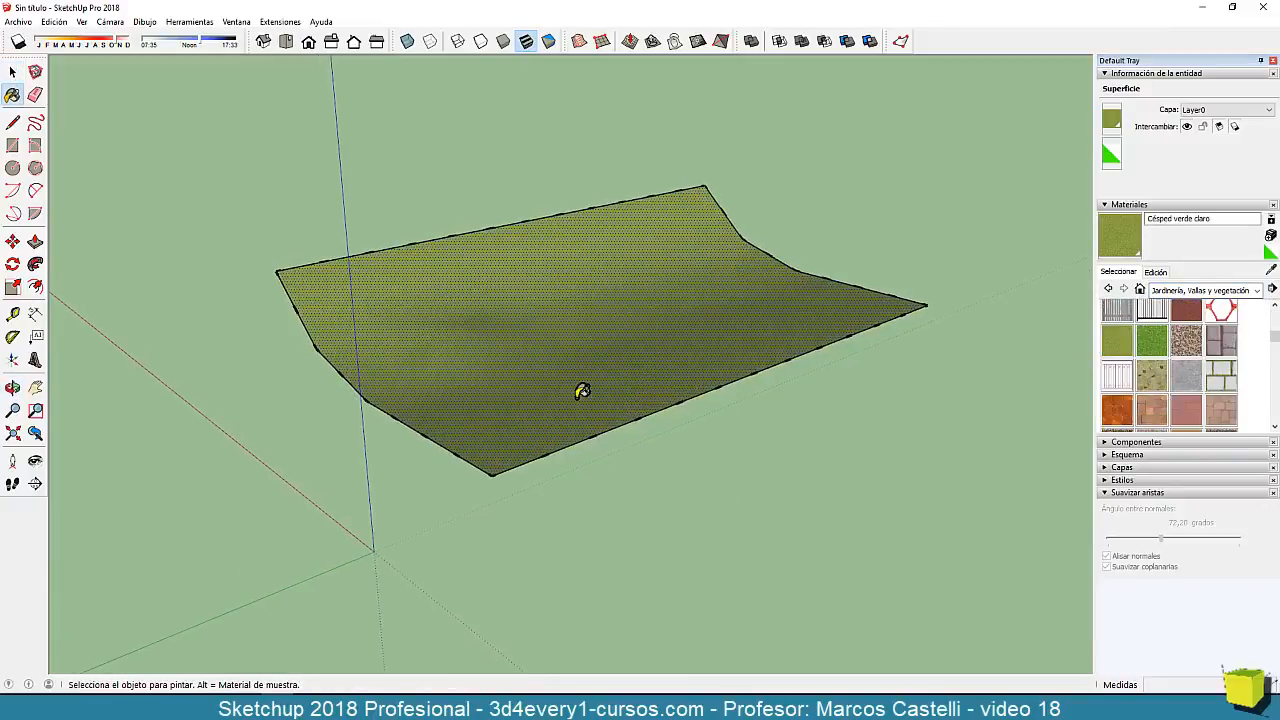
Set the texture width of the Césped verde claro material to 100 m, keeping its proportions.
{"action": "scroll", "coordinate": [580, 391], "scroll_direction": "up", "scroll_amount": 4}
{"action": "left_click", "coordinate": [1155, 271]}
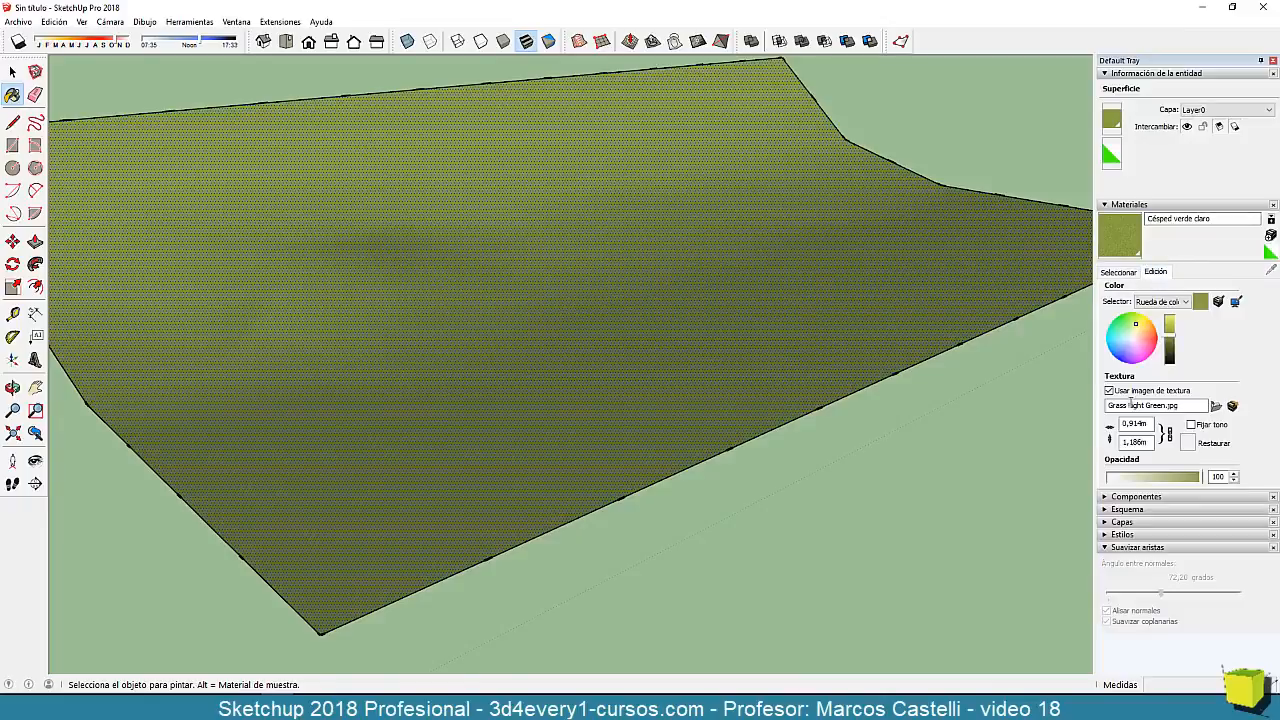
{"action": "double_click", "coordinate": [1138, 424]}
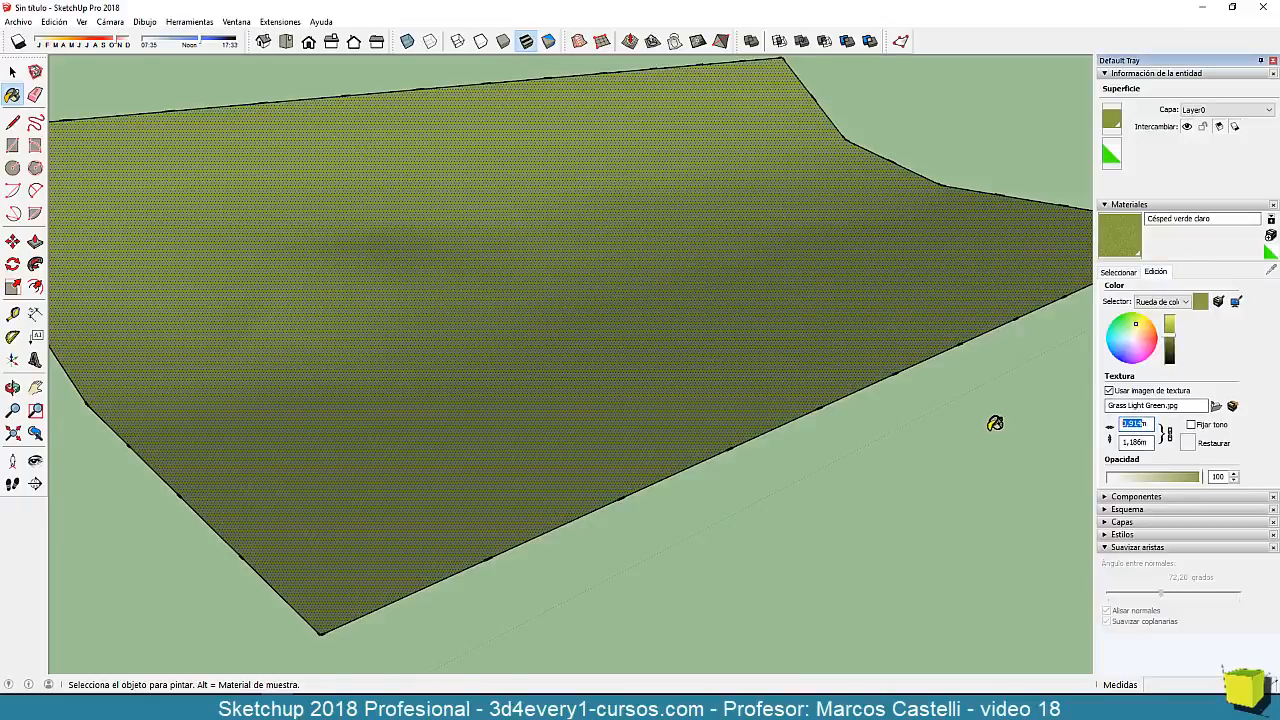
{"action": "type", "text": "100"}
{"action": "key", "text": "Return"}
Deselect the terrain and examine the grass texture and softened shading around its mound from low, close and overhead views.
{"action": "middle_click_drag", "start_coordinate": [995, 423], "coordinate": [569, 543]}
{"action": "left_click_drag", "start_coordinate": [564, 503], "coordinate": [578, 542]}
{"action": "middle_click_drag", "start_coordinate": [578, 542], "coordinate": [415, 412]}
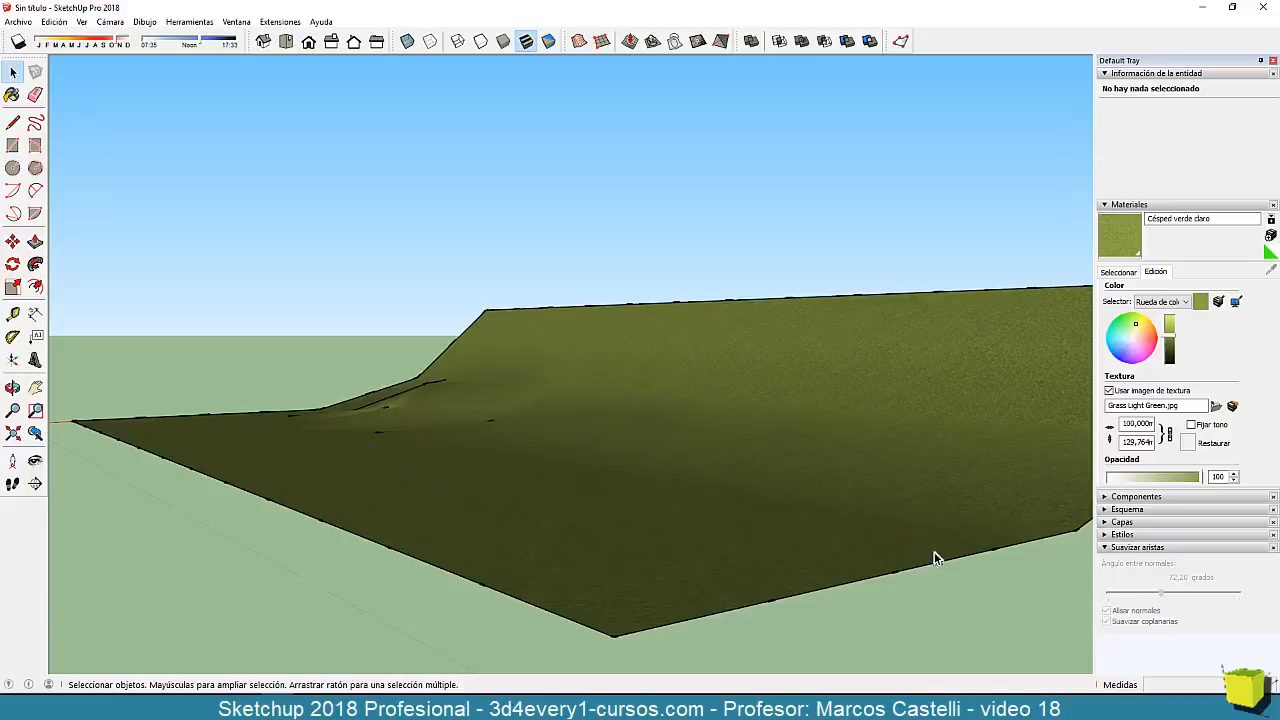
{"action": "middle_click_drag", "start_coordinate": [463, 514], "coordinate": [901, 358]}
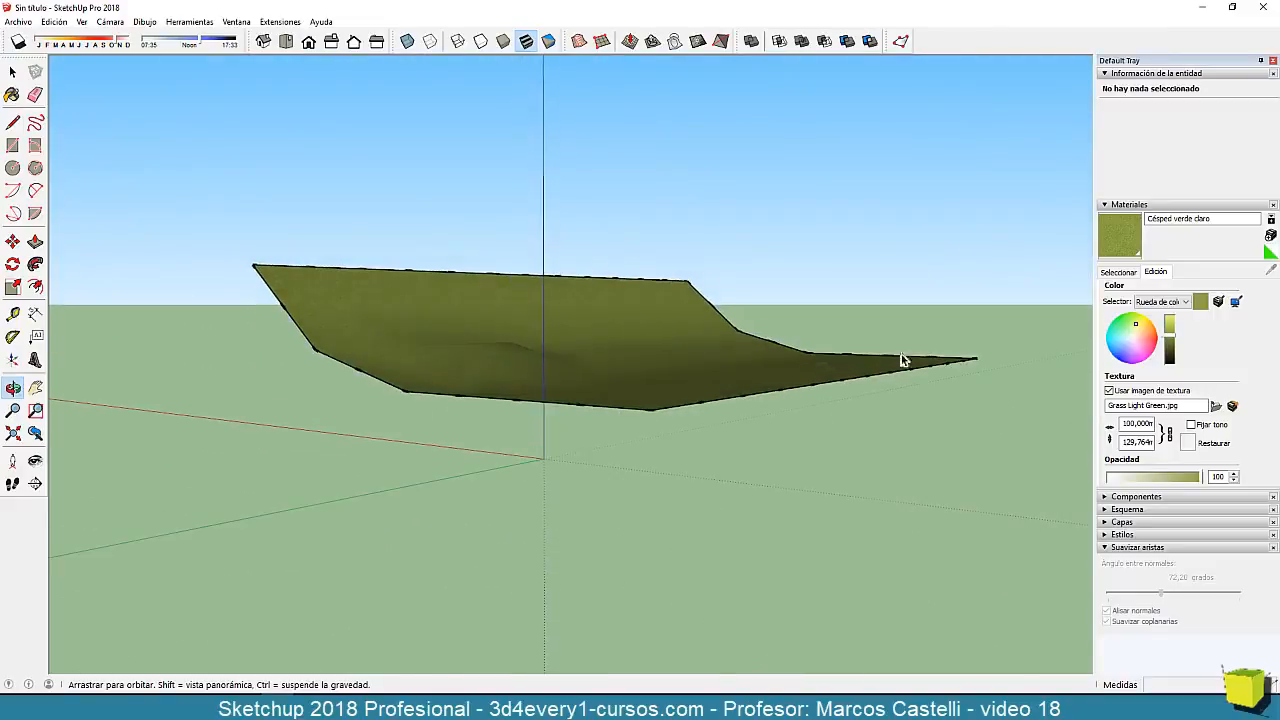
{"action": "middle_click_drag", "start_coordinate": [391, 394], "coordinate": [465, 363]}
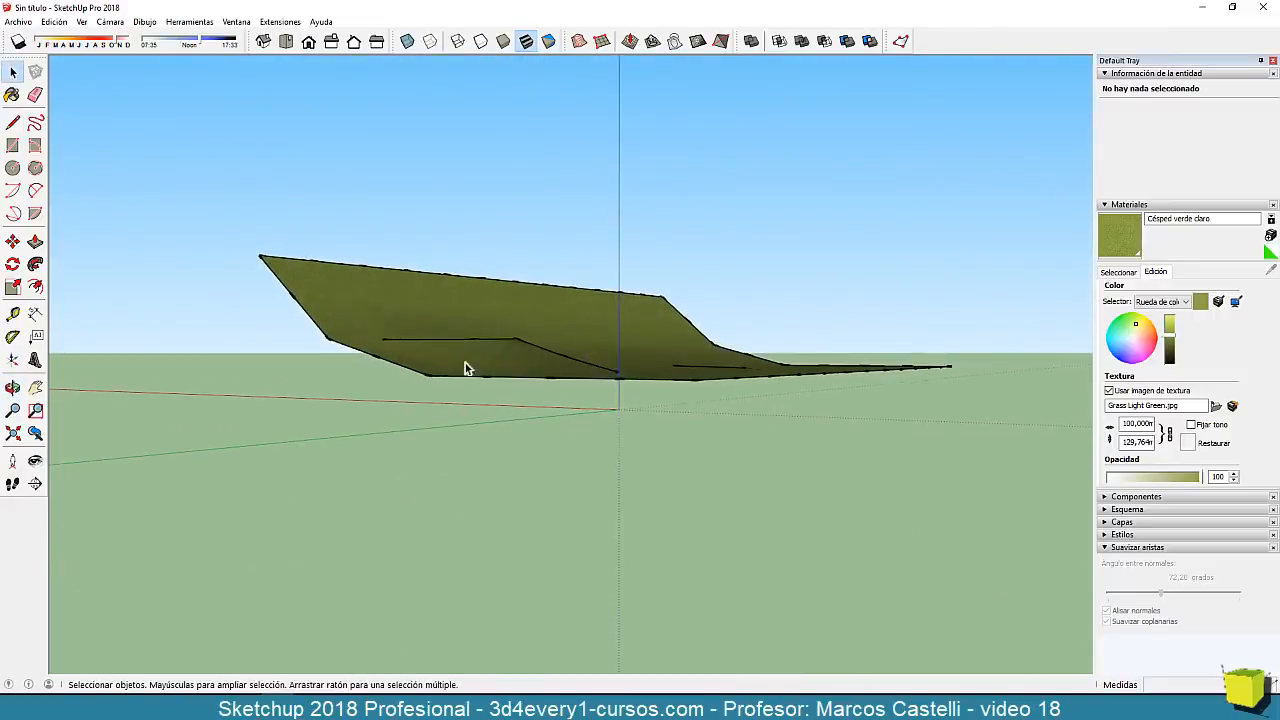
{"action": "middle_click_drag", "start_coordinate": [797, 360], "coordinate": [674, 483]}
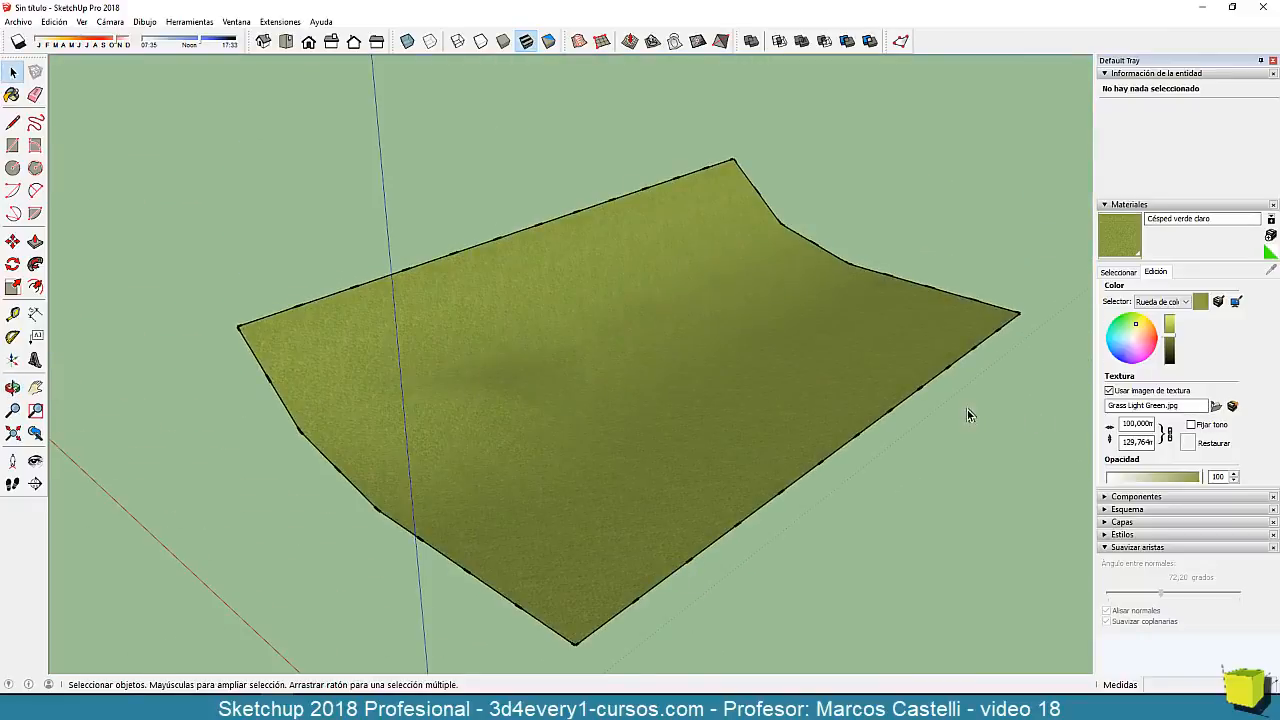
{"action": "middle_click_drag", "start_coordinate": [967, 409], "coordinate": [478, 438]}
{"action": "scroll", "coordinate": [416, 412], "scroll_direction": "up", "scroll_amount": 5}
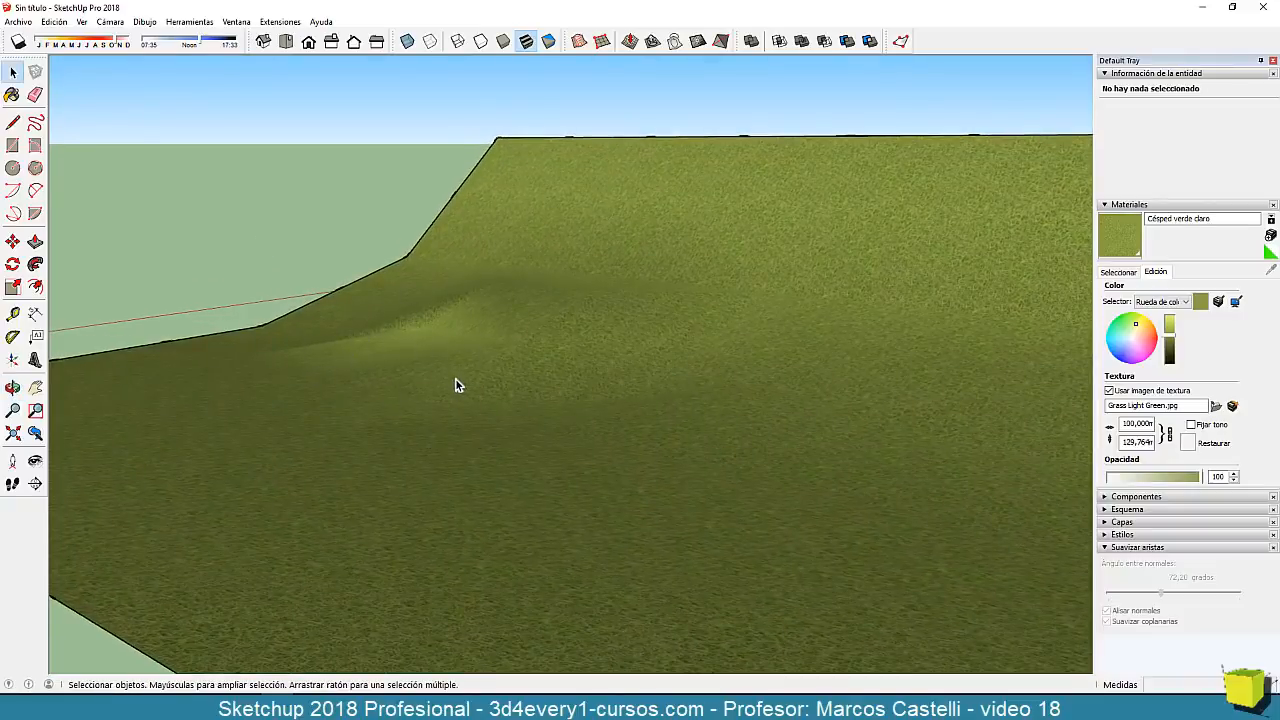
{"action": "middle_click_drag", "start_coordinate": [354, 440], "coordinate": [714, 594]}
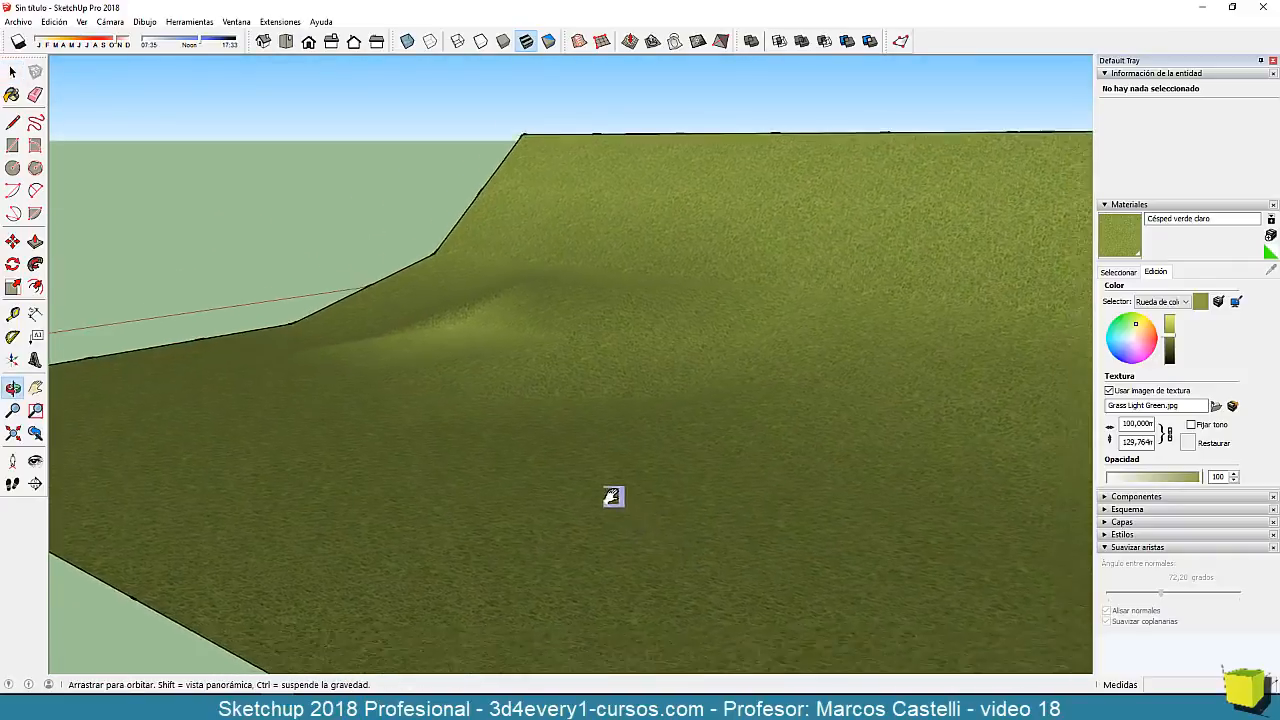
{"action": "middle_click_drag", "start_coordinate": [612, 497], "coordinate": [600, 462]}
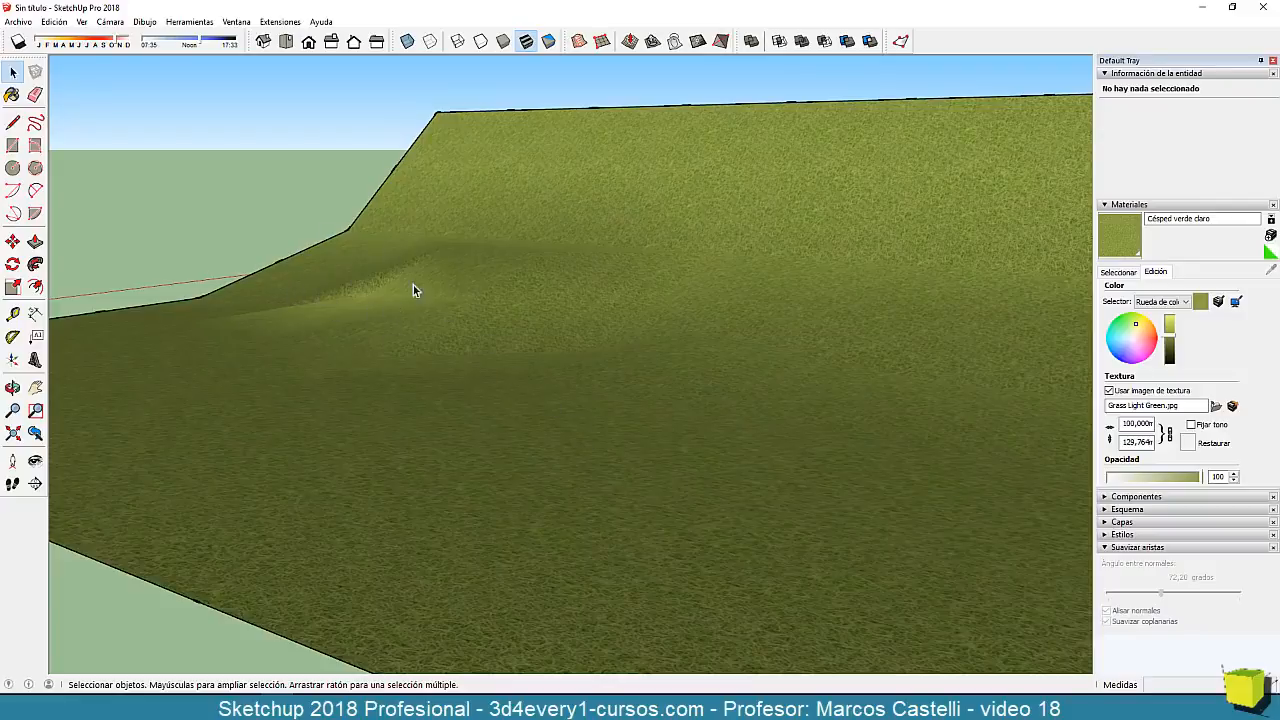
{"action": "mouse_move", "coordinate": [363, 358]}
{"action": "middle_mouse_down"}
{"action": "mouse_move", "coordinate": [314, 357]}
{"action": "mouse_move", "coordinate": [356, 347]}
{"action": "mouse_move", "coordinate": [370, 358]}
{"action": "middle_mouse_up"}
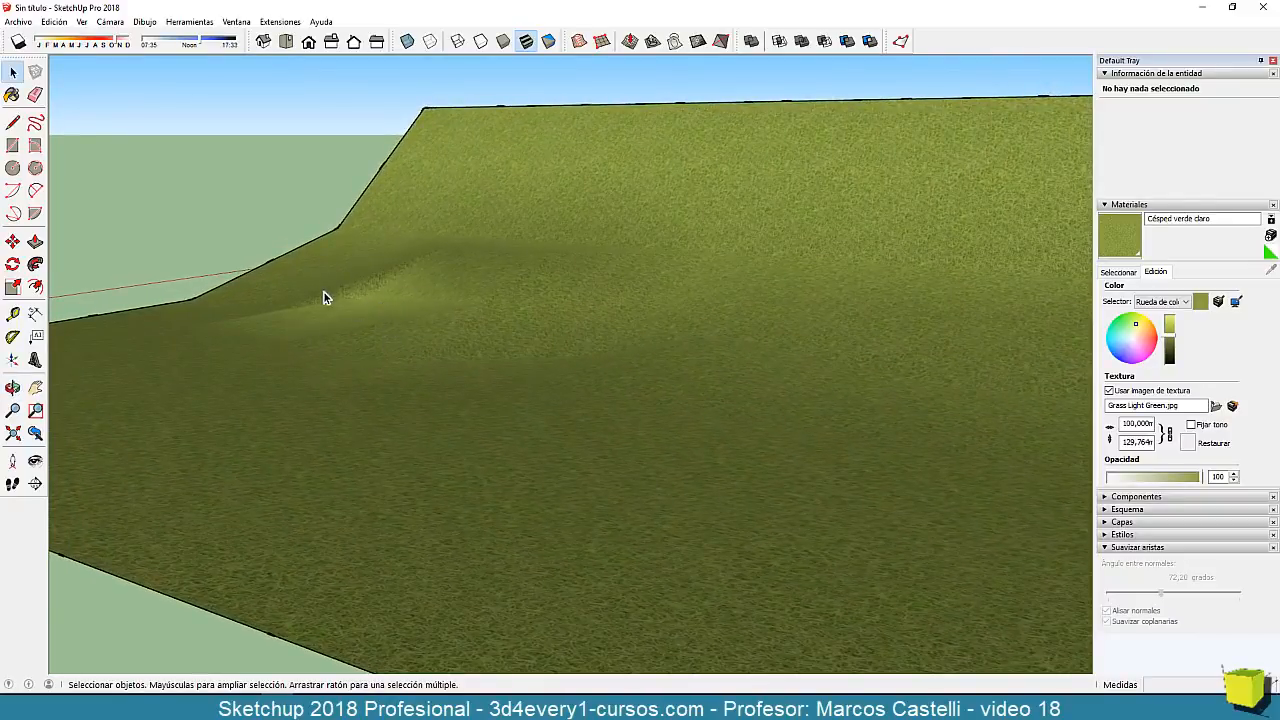
{"action": "scroll", "coordinate": [329, 295], "scroll_direction": "down", "scroll_amount": 5}
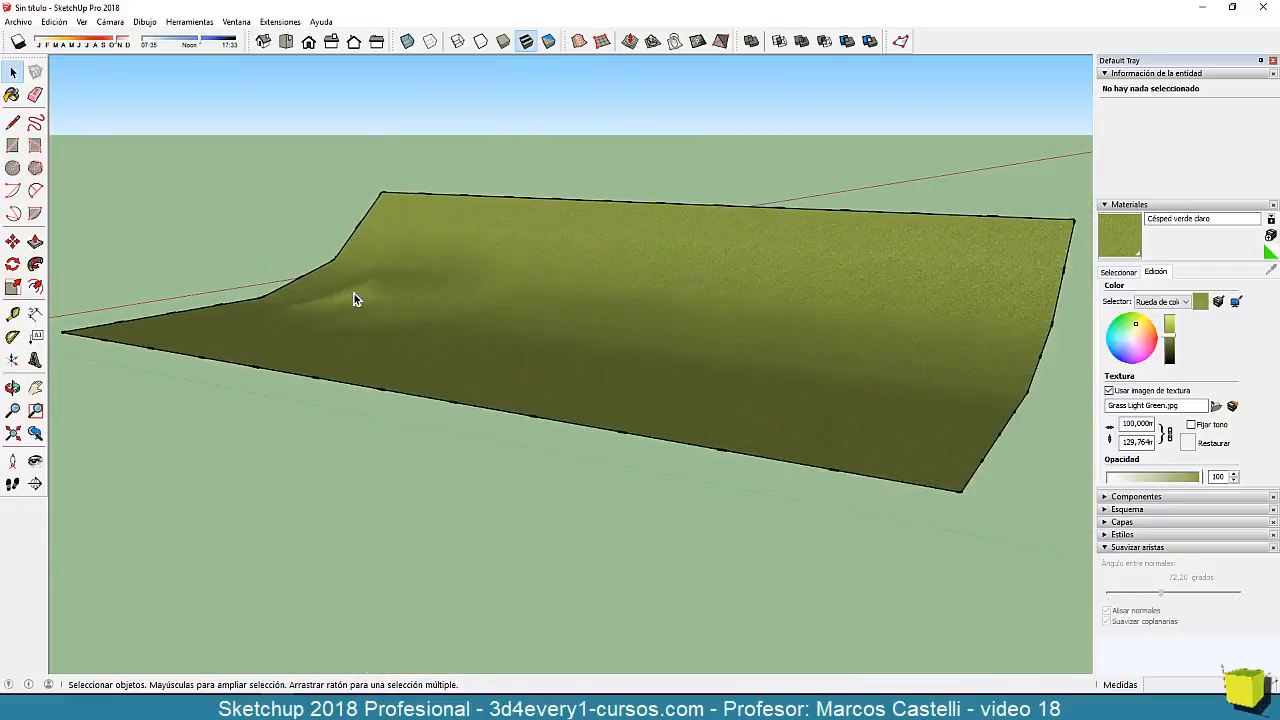
{"action": "middle_click_drag", "start_coordinate": [354, 297], "coordinate": [447, 372]}
{"action": "scroll", "coordinate": [335, 366], "scroll_direction": "down", "scroll_amount": 3}
{"action": "middle_click_drag", "start_coordinate": [335, 366], "coordinate": [374, 369]}
{"action": "scroll", "coordinate": [371, 343], "scroll_direction": "up", "scroll_amount": 3}
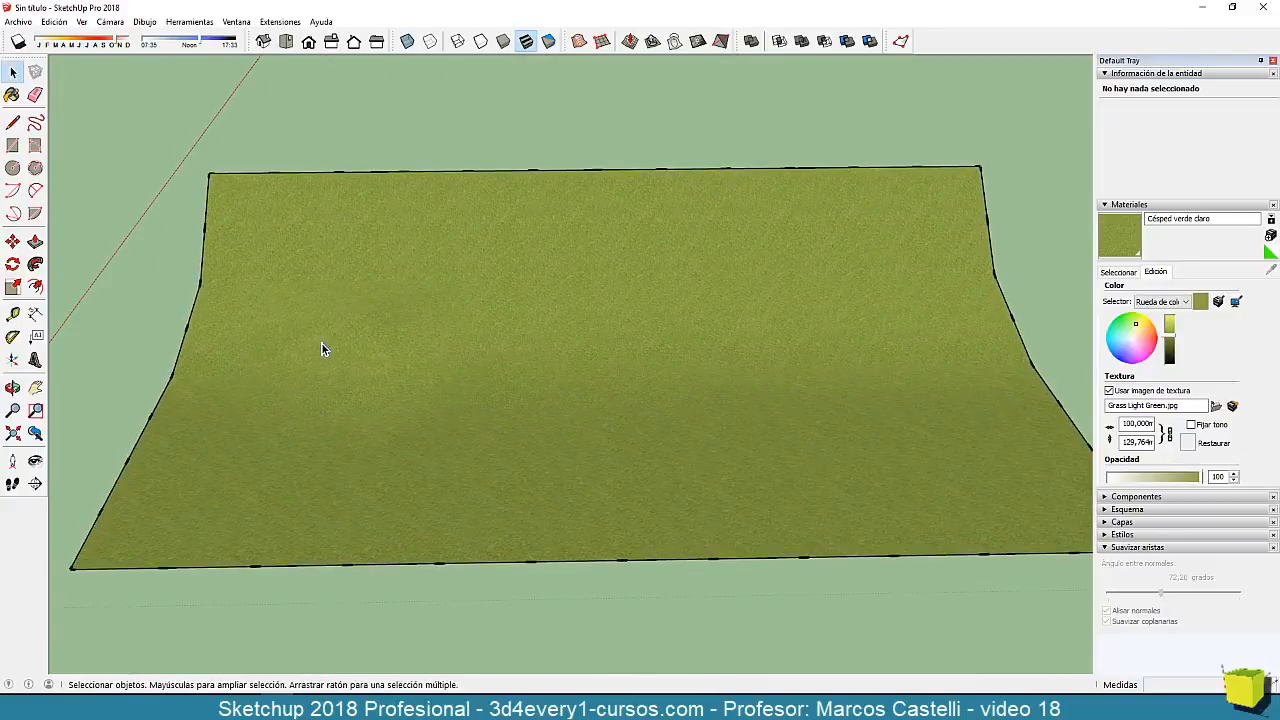
{"action": "middle_click_drag", "start_coordinate": [346, 383], "coordinate": [490, 390]}
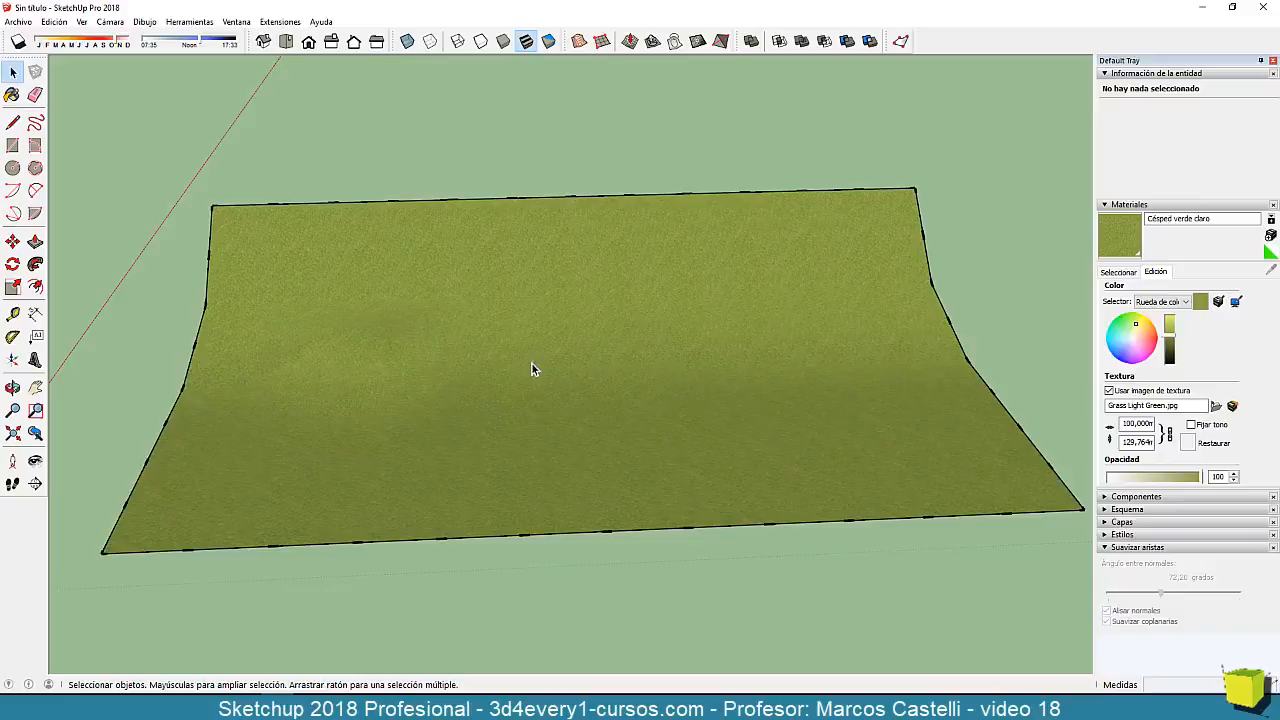
{"action": "middle_click_drag", "start_coordinate": [431, 378], "coordinate": [511, 381]}
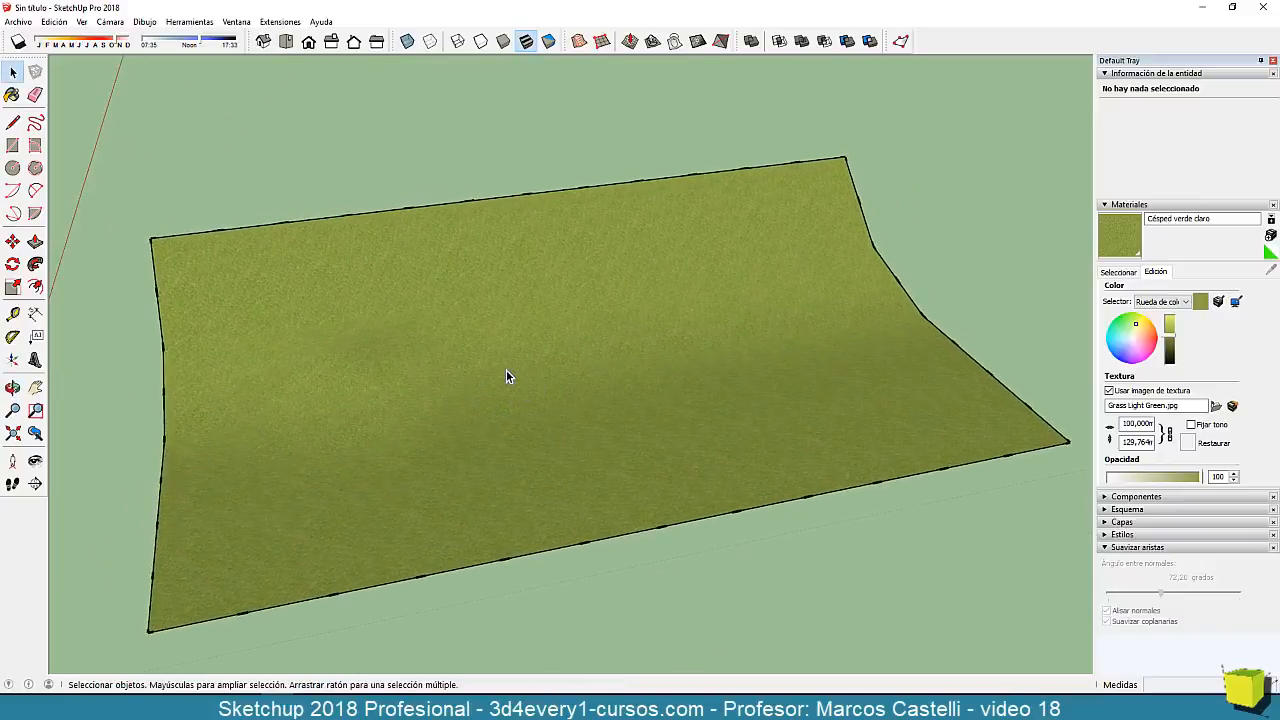
{"action": "scroll", "coordinate": [506, 374], "scroll_direction": "down", "scroll_amount": 5}
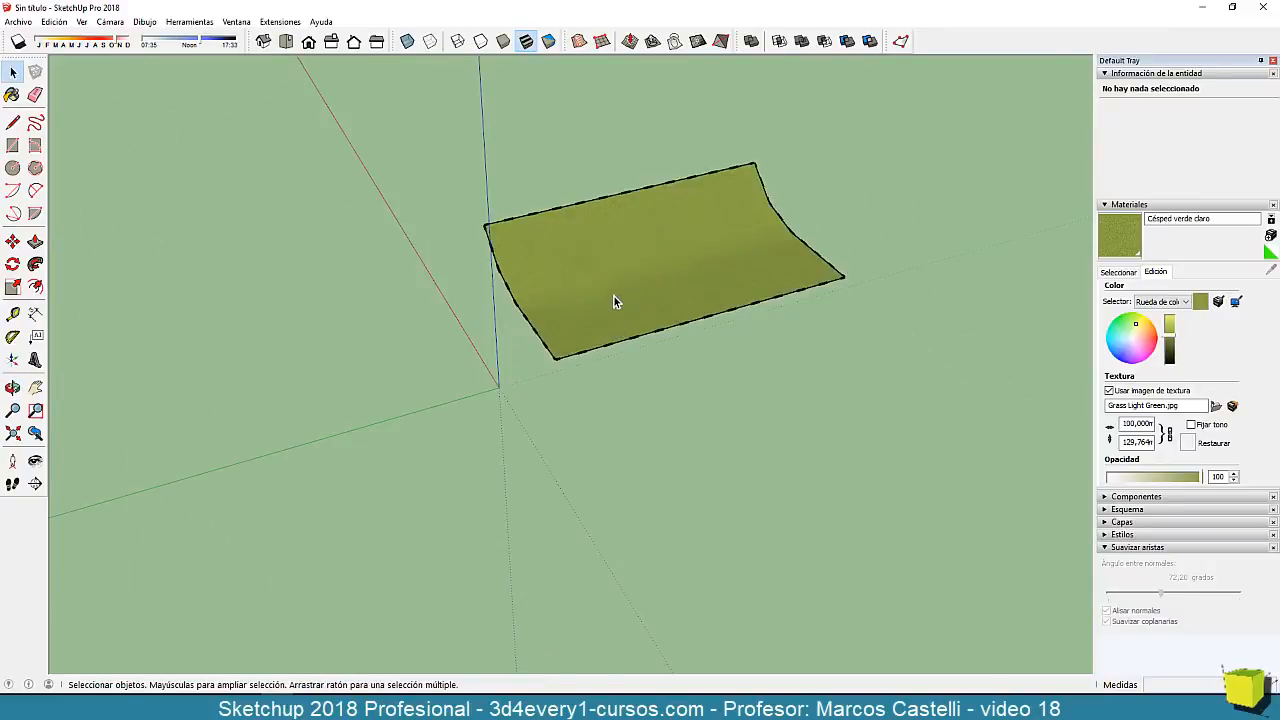